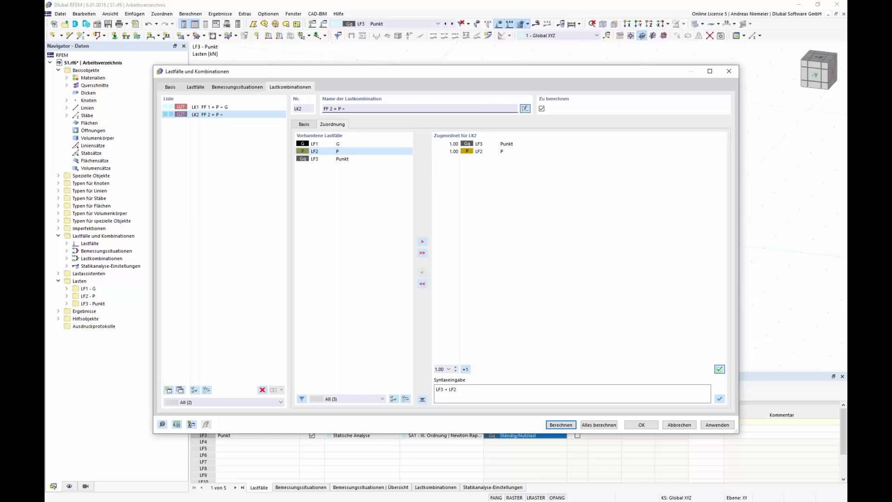
Complete the name of load combination LK2 as "FF 2 = P + Punkt" and calculate it
type("nkt")
left_click(561, 425)
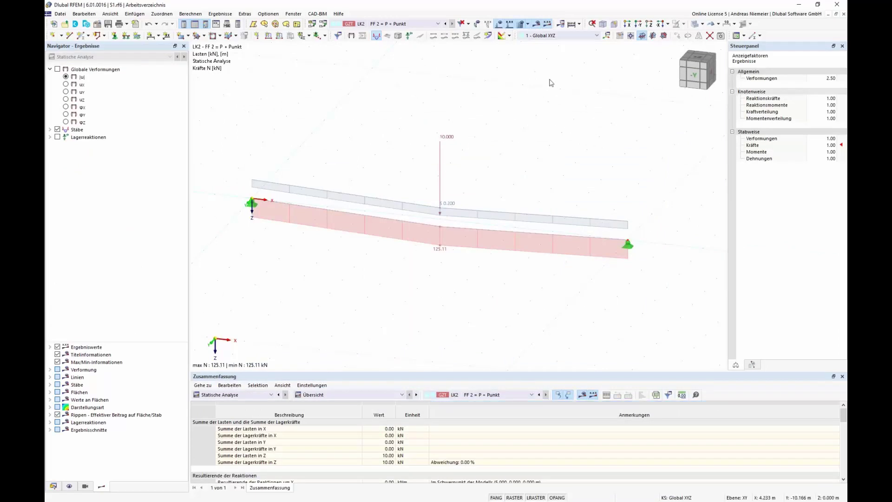
View the LK2 results from the -Y direction, checking the global deformations and the member axial forces
left_click(691, 87)
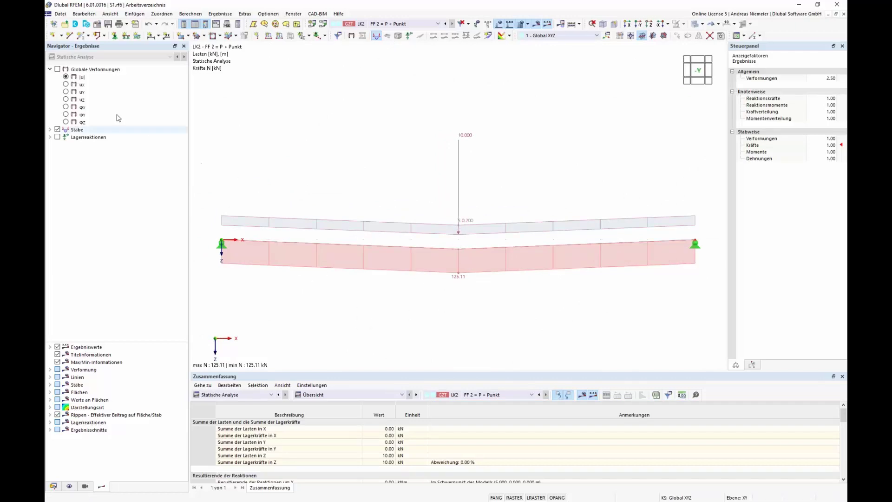
left_click(57, 70)
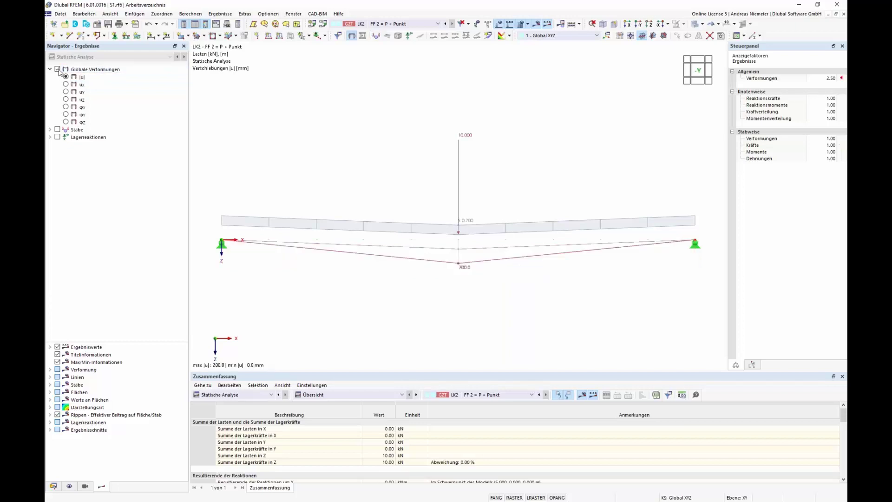
left_click(57, 130)
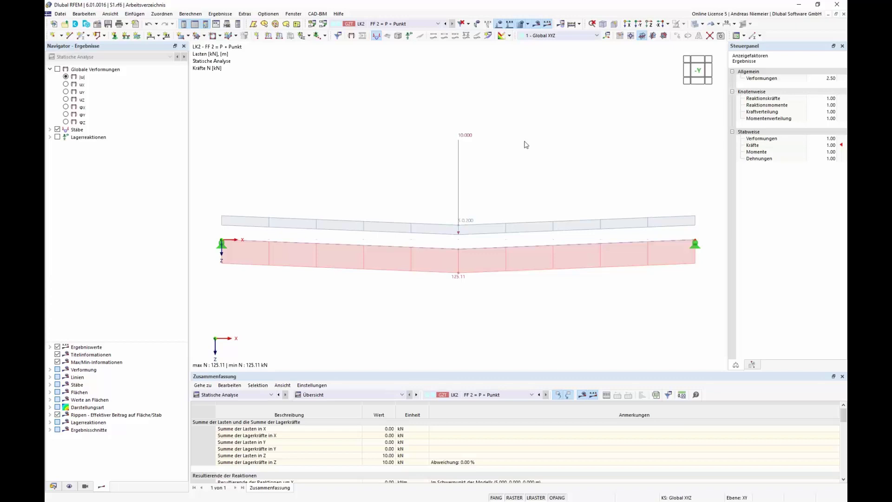
Duplicate load combinations LK1 and LK2 together
left_click(324, 24)
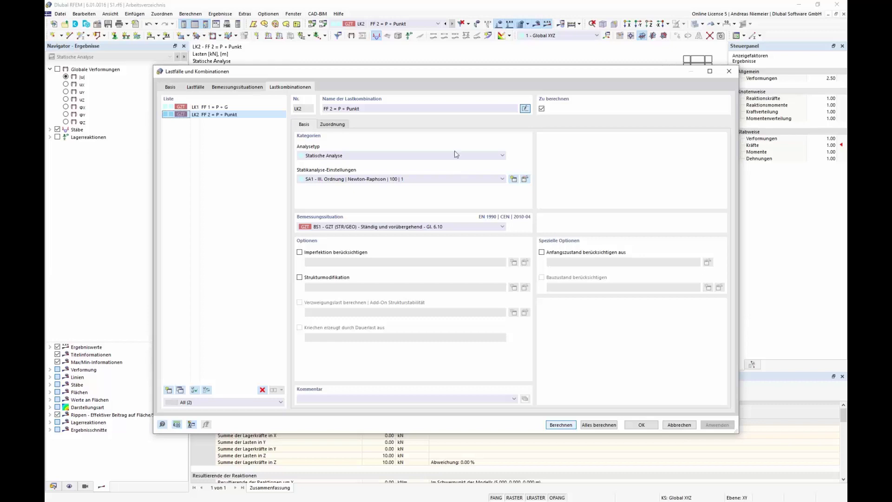
left_click(221, 111, "shift")
left_click(181, 389)
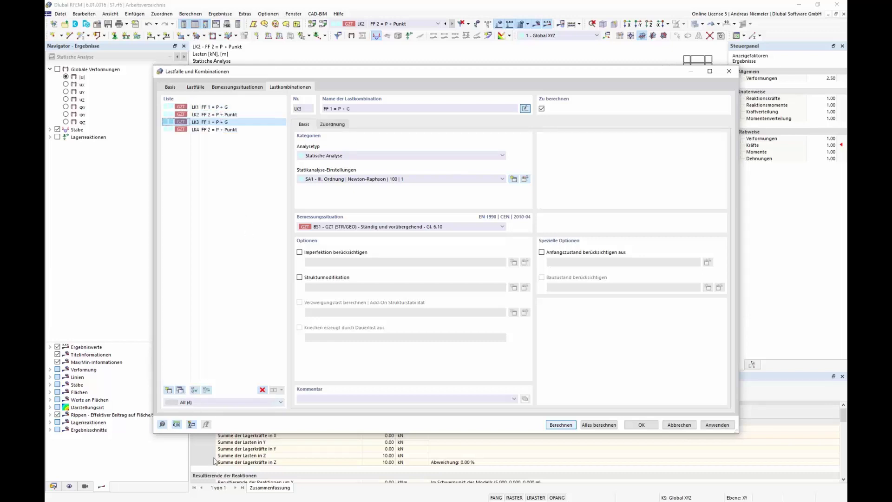
Rename the copied combinations LK3 as "FF 1 = 1,35 P + G" and LK4 as "FF 2 = 1,35 P + Punkt"
left_click(337, 108)
type("1,35")
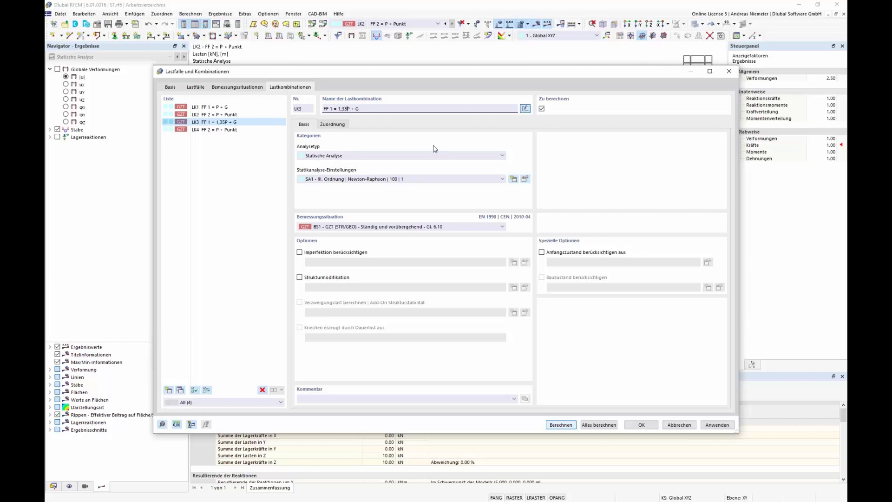
left_click(228, 130)
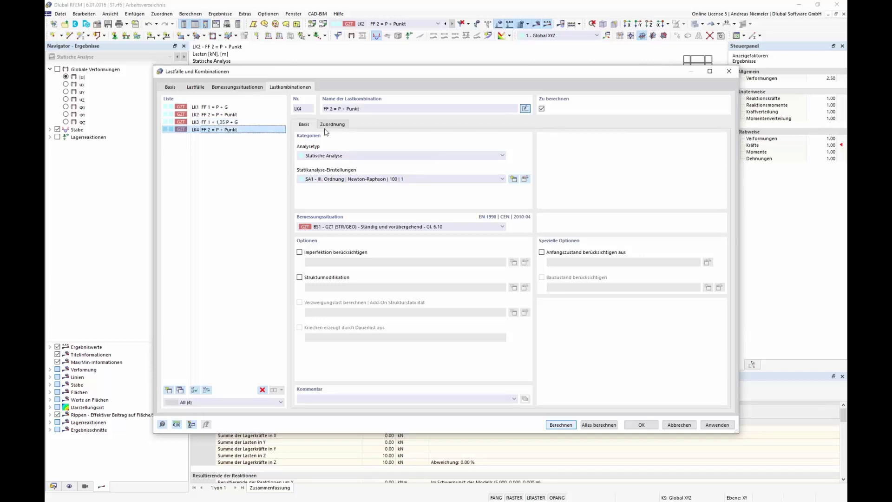
left_click(340, 110)
type("1,35")
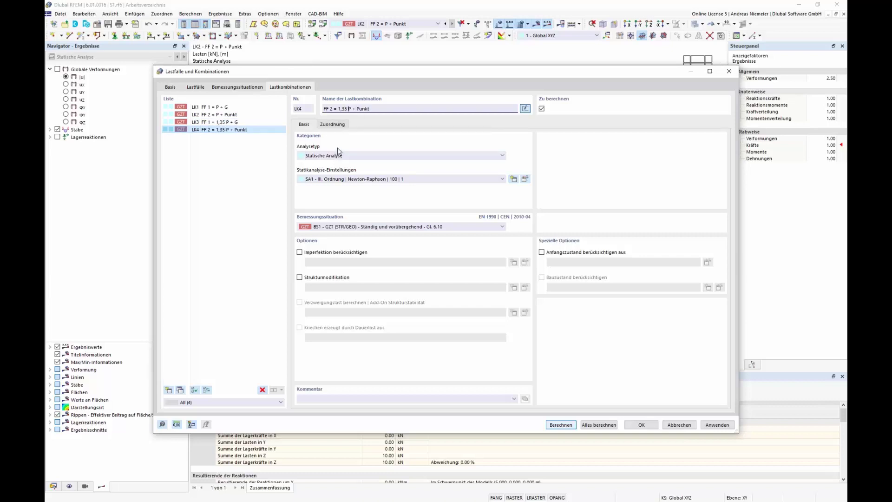
Set the factor of load case LF2 (P) to 1.35 in load combination LK3
key("Up")
left_click(334, 124)
left_click(446, 151)
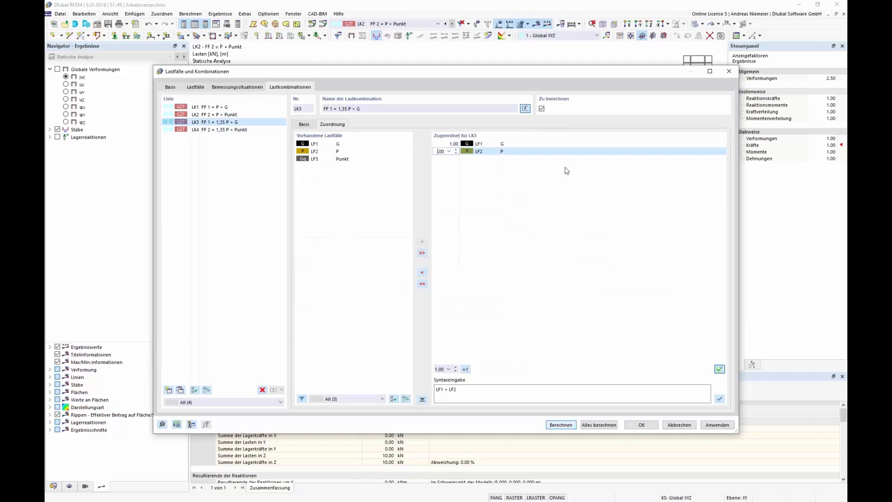
type("1,35")
left_click(530, 191)
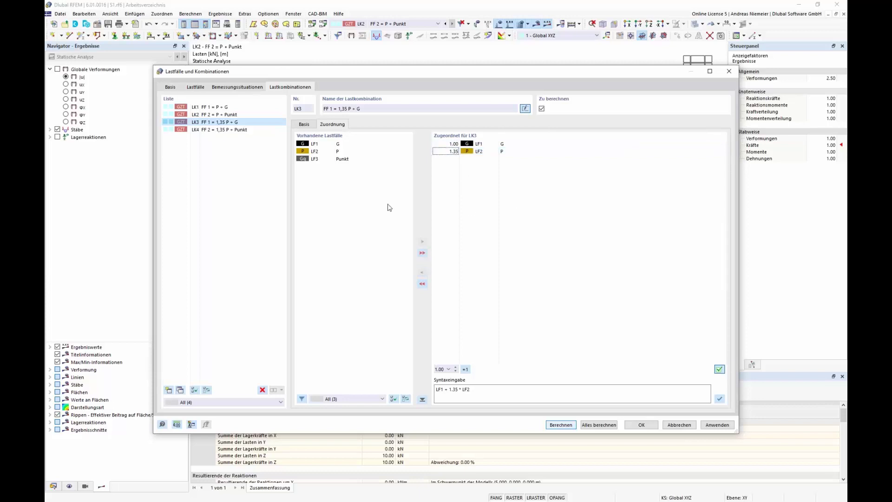
Set the factor of load case LF2 (P) to 1.35 in load combination LK4 and calculate all load cases and combinations
left_click(223, 130)
left_click(520, 144)
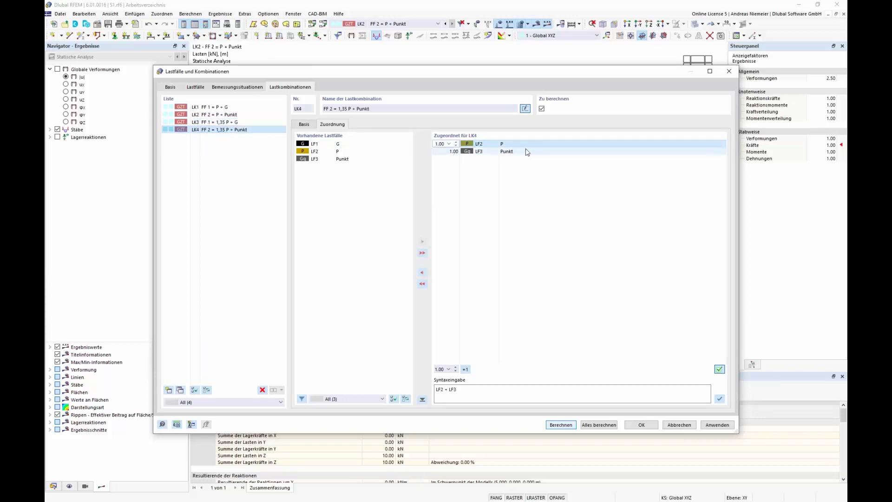
type("1,35")
left_click(535, 196)
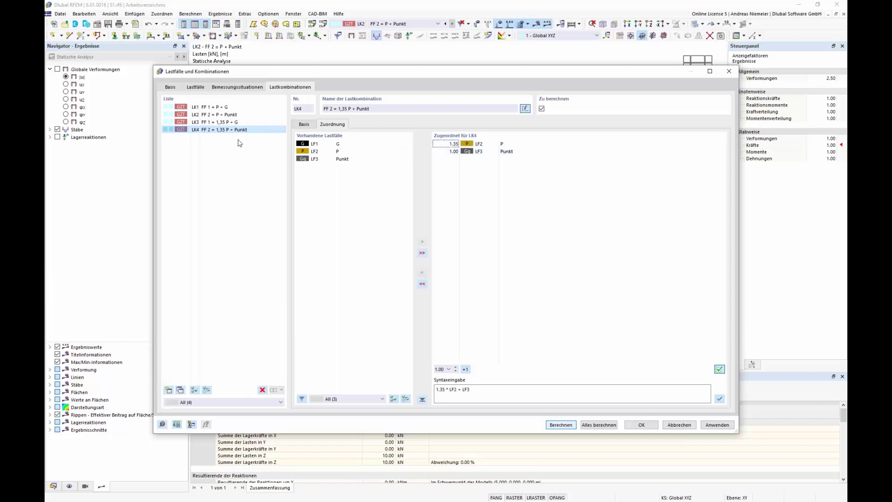
left_click(599, 425)
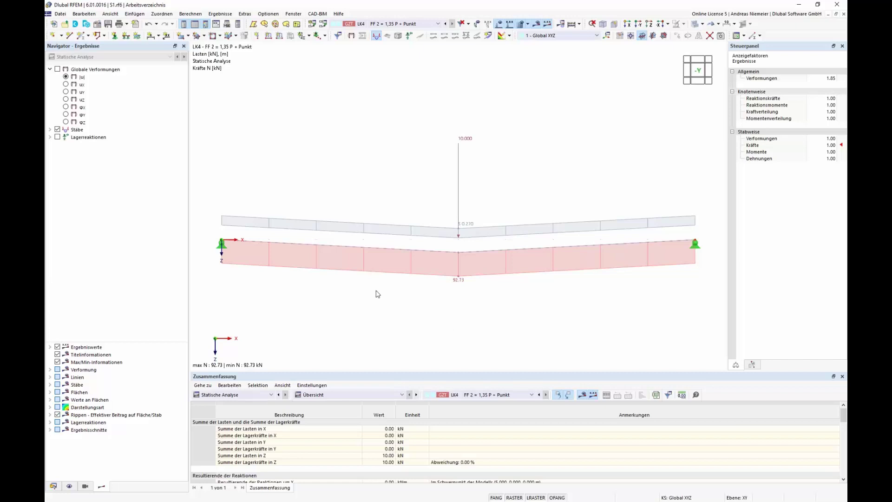
Examine the axial forces and global deformations of LK3, and compare the axial forces with those of LK4
left_click(416, 24)
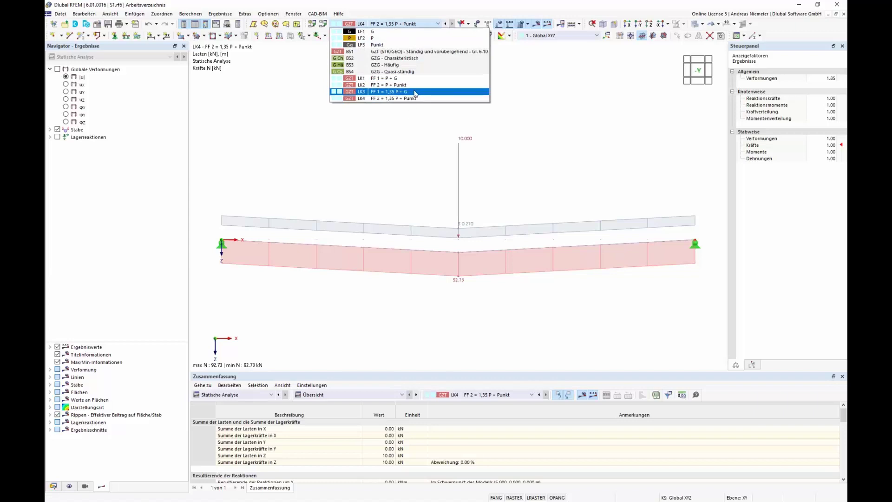
left_click(415, 92)
scroll(479, 281, "down", 3)
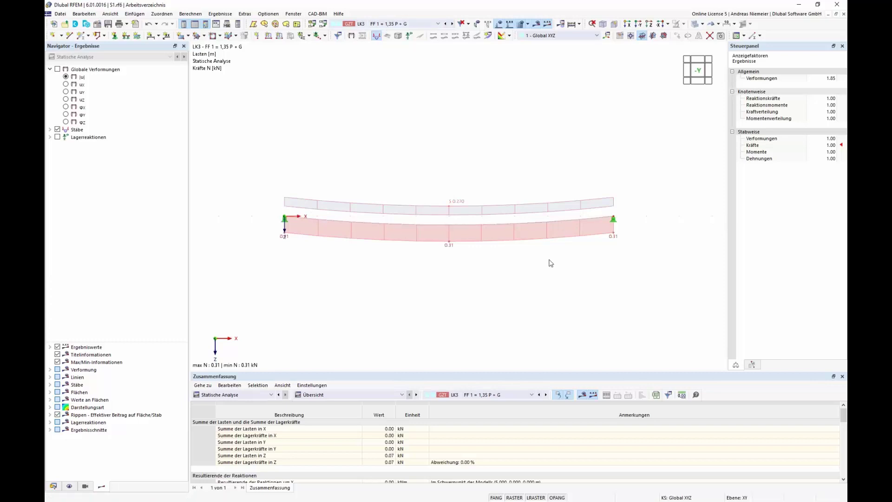
scroll(484, 284, "up", 2)
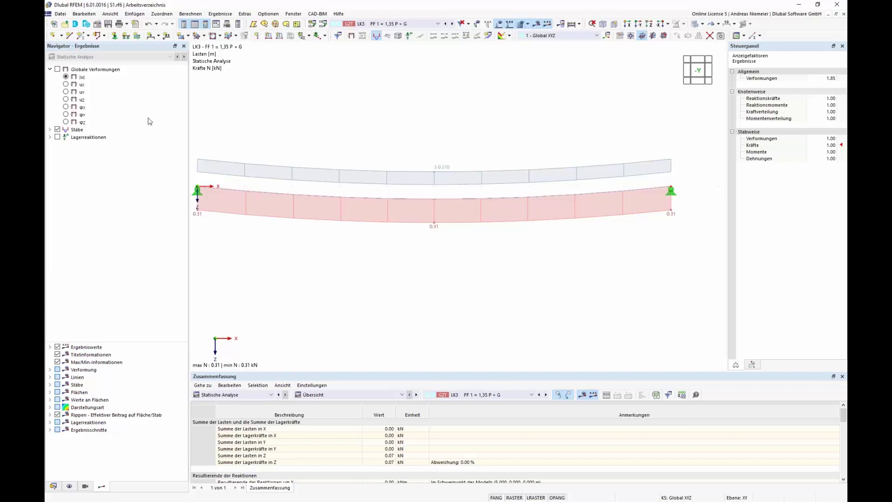
left_click(58, 68)
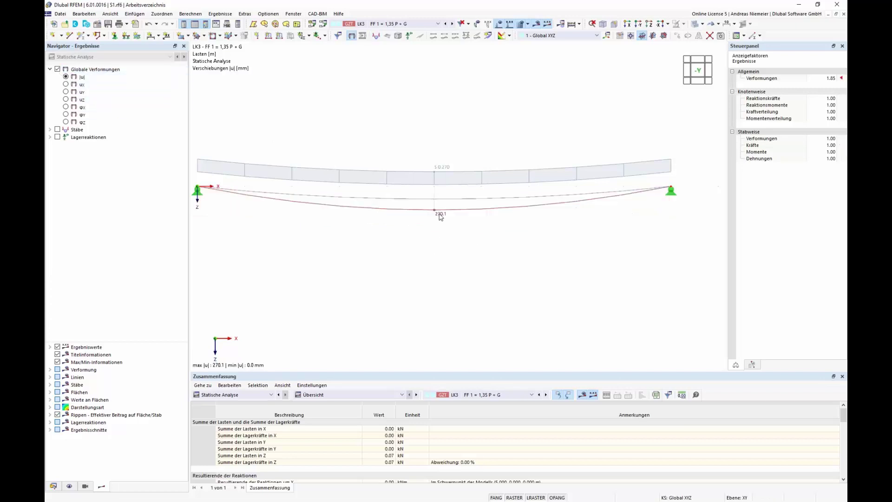
left_click(57, 130)
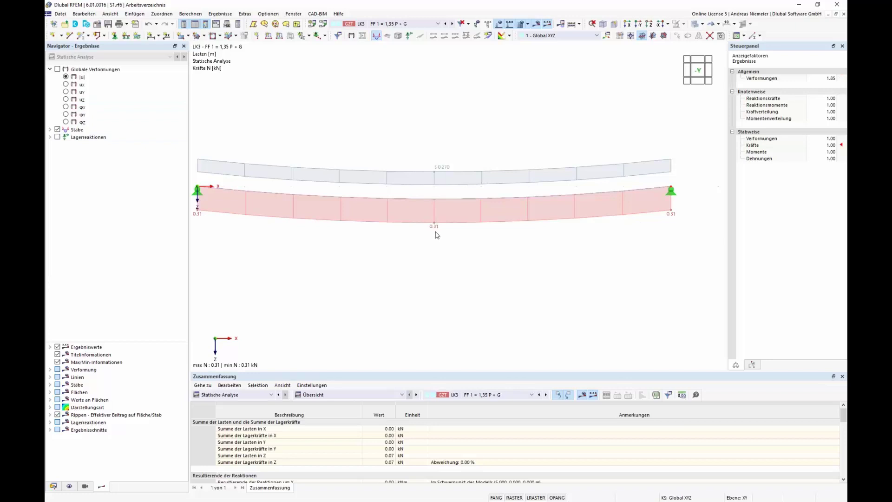
left_click(408, 24)
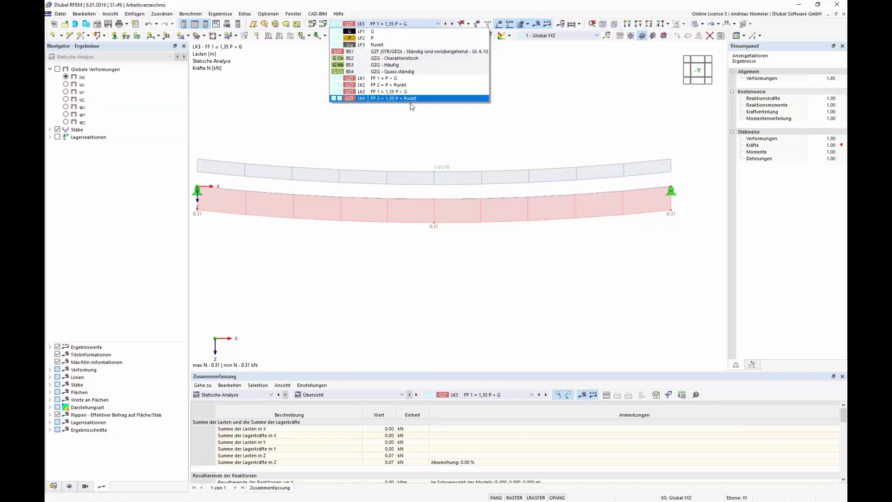
left_click(410, 98)
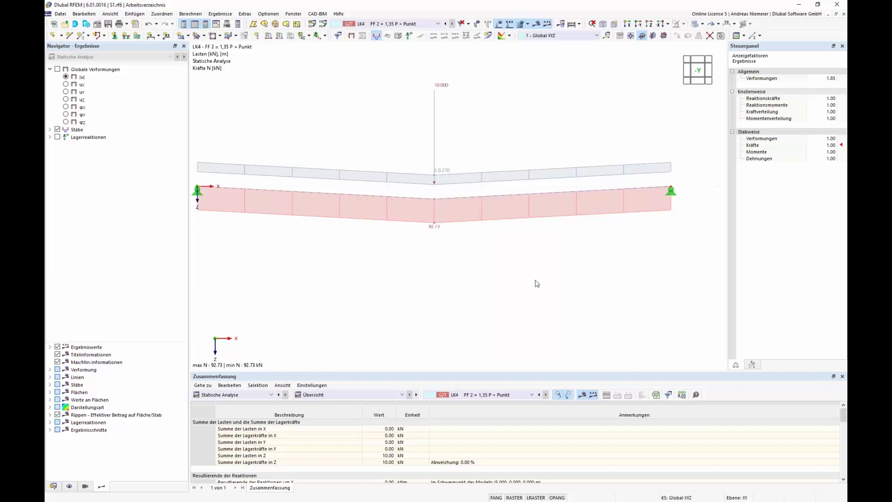
Add load case LF4 named "Q" with the action category Nutzlasten - Kategorie H: Dächer
left_click(263, 395)
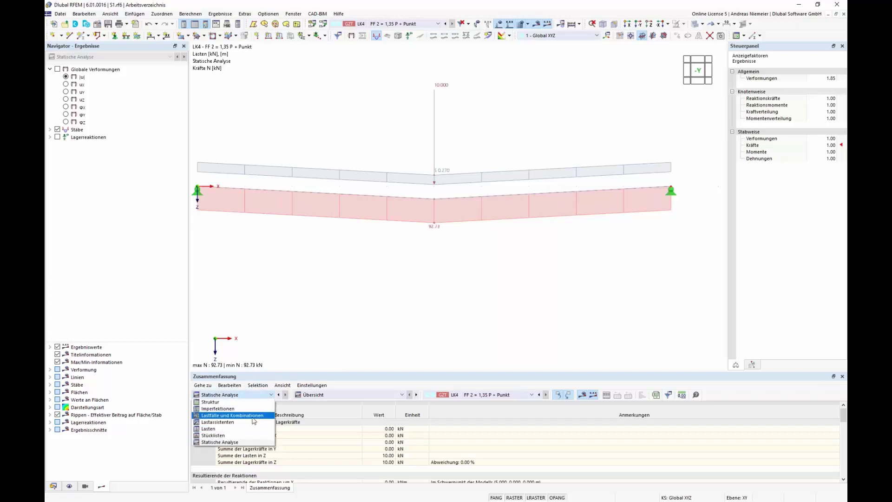
left_click(254, 416)
left_click(305, 447)
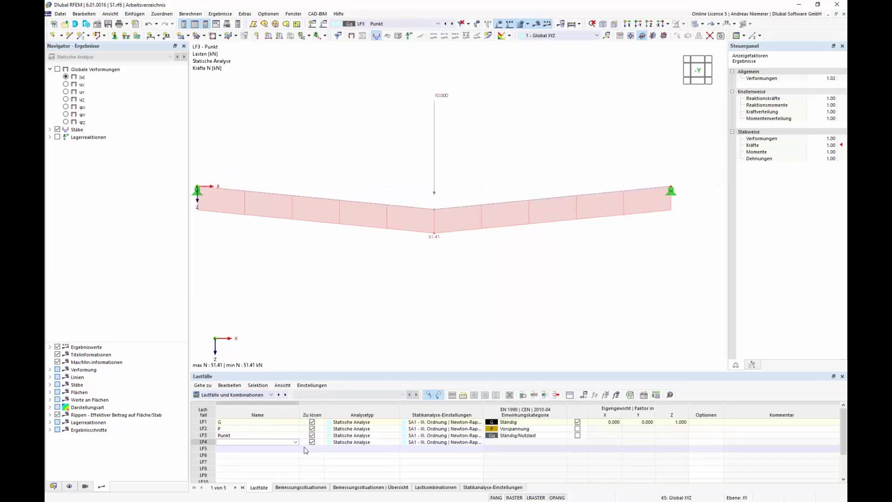
left_click(534, 441)
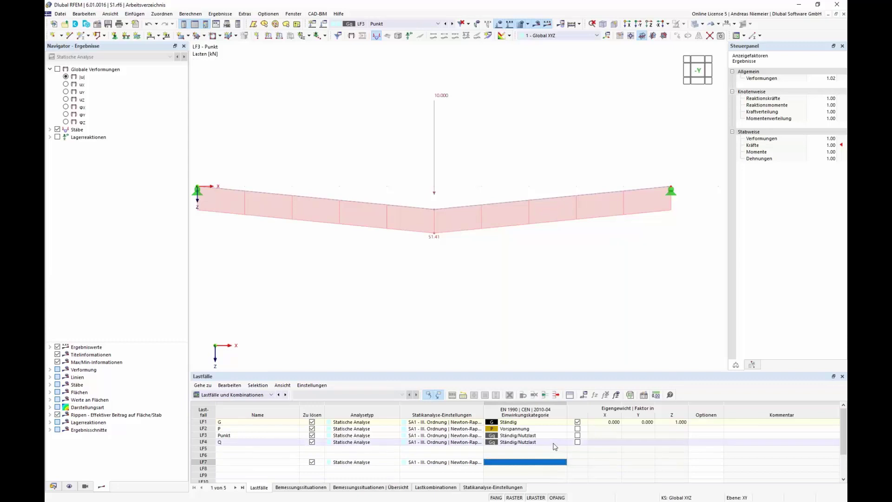
left_click(564, 442)
left_click(546, 442)
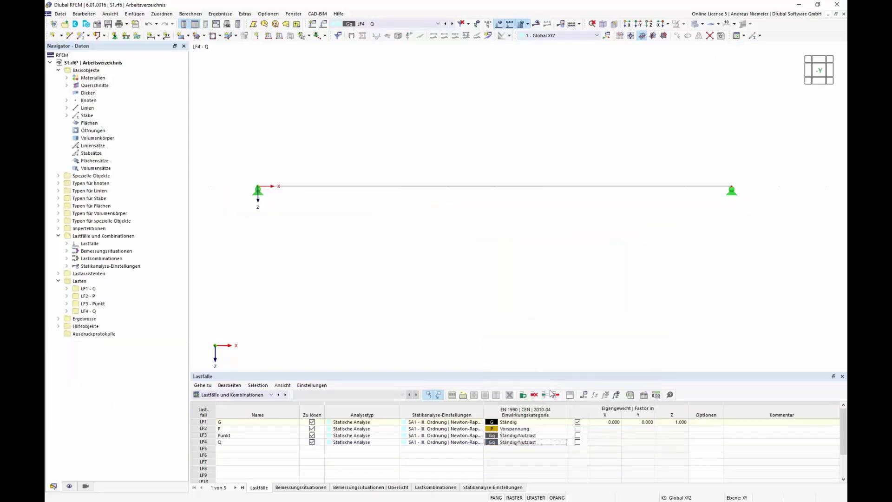
left_click(563, 443)
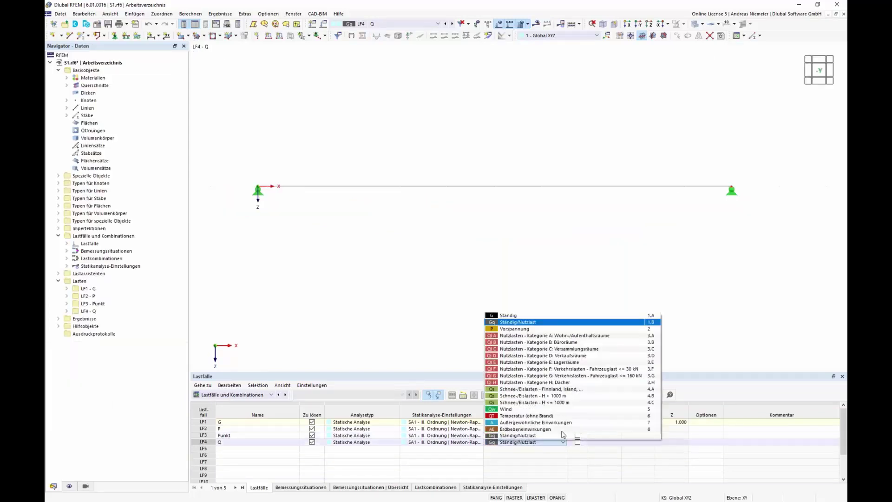
left_click(520, 383)
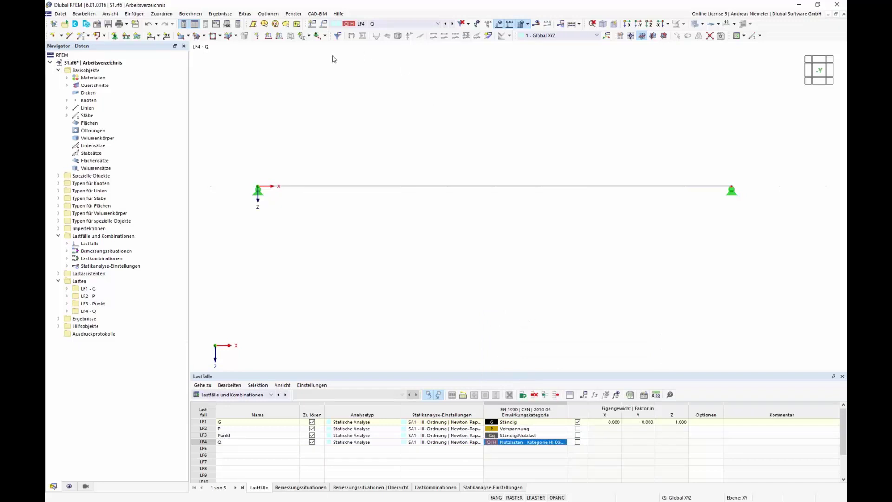
Apply a constant member force of 5 kN/m in the global Z direction to the beam in LF4
left_click(279, 36)
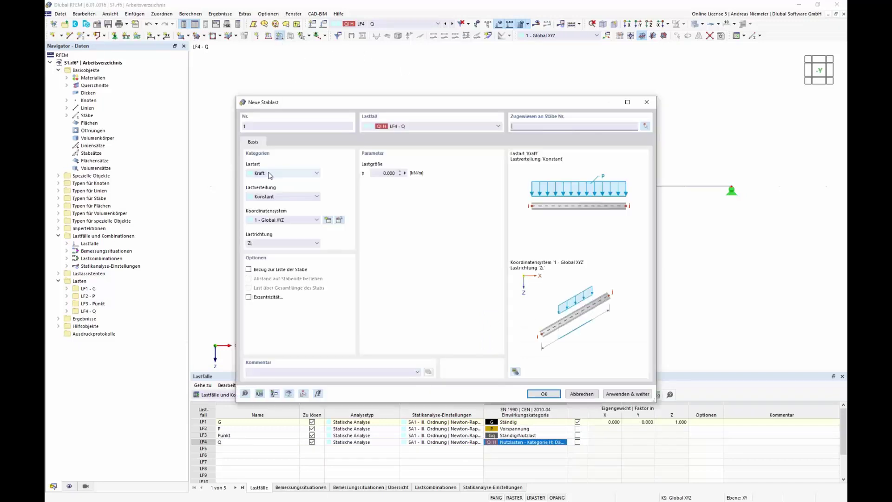
left_click(381, 173)
type("5")
left_click(543, 393)
left_click(571, 187)
left_click(170, 122)
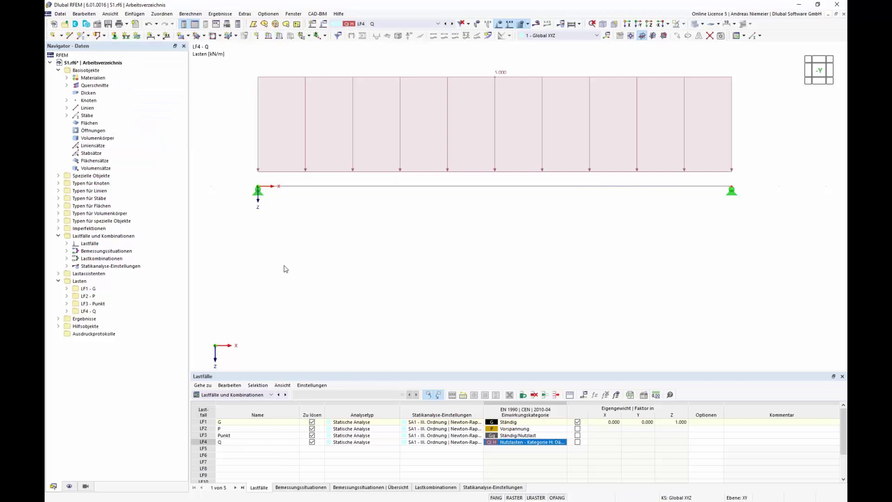
Calculate load case LF4 and display its member axial forces in an oblique view
scroll(372, 315, "down", 2)
scroll(479, 268, "down", 1)
middle_click_drag(479, 268, 432, 297, "ctrl")
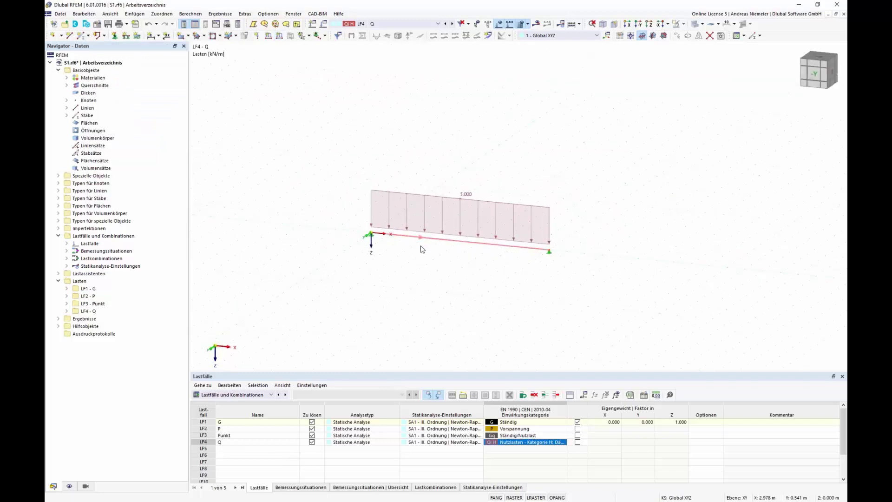
left_click(537, 24)
left_click(481, 291)
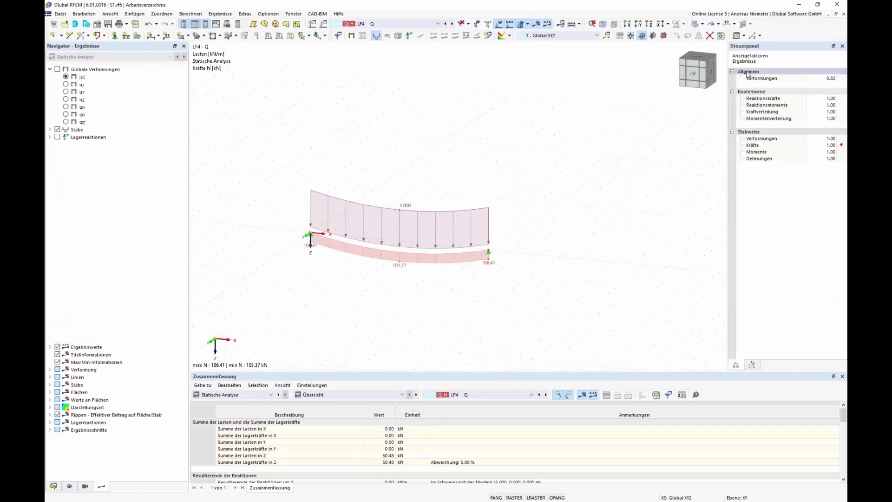
Show the LF4 results on the original shape and check the initial-state shape display option
left_click(719, 24)
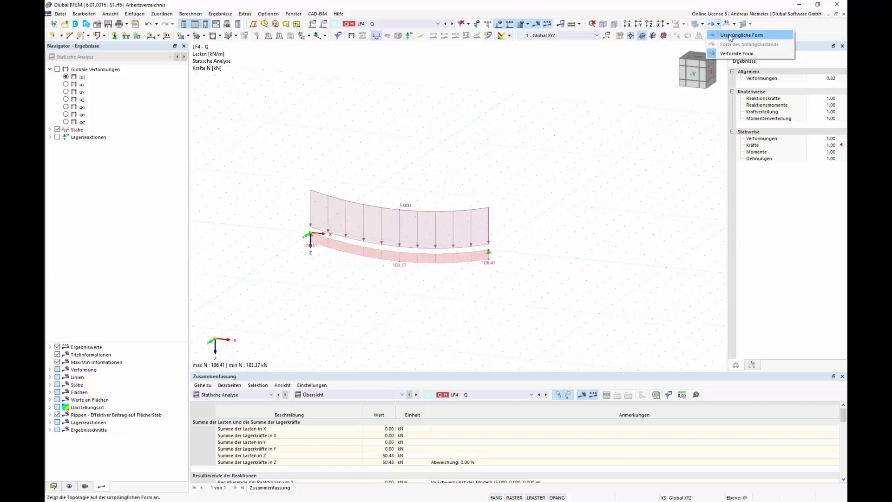
left_click(747, 34)
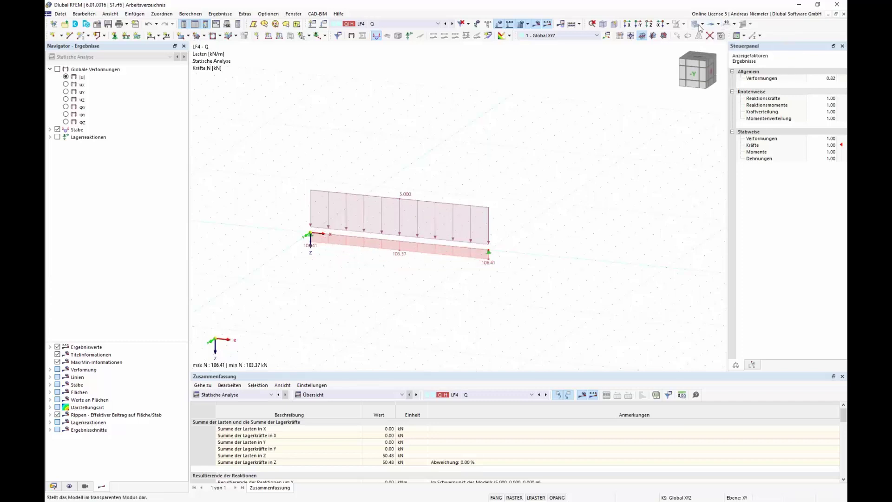
left_click(719, 24)
left_click(747, 45)
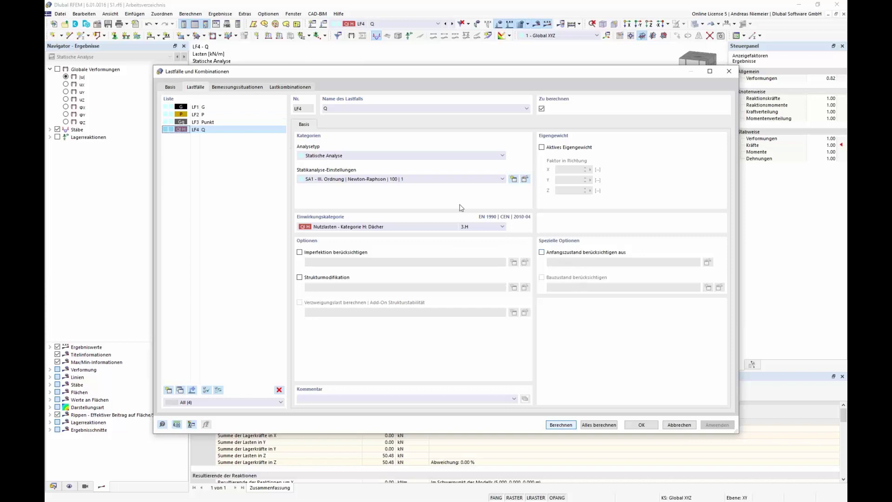
Add a load combination named "Q auf FF1" that considers the initial state from LK1 - FF 1 = P + G
key("ctrl+Tab")
key("ctrl+Tab")
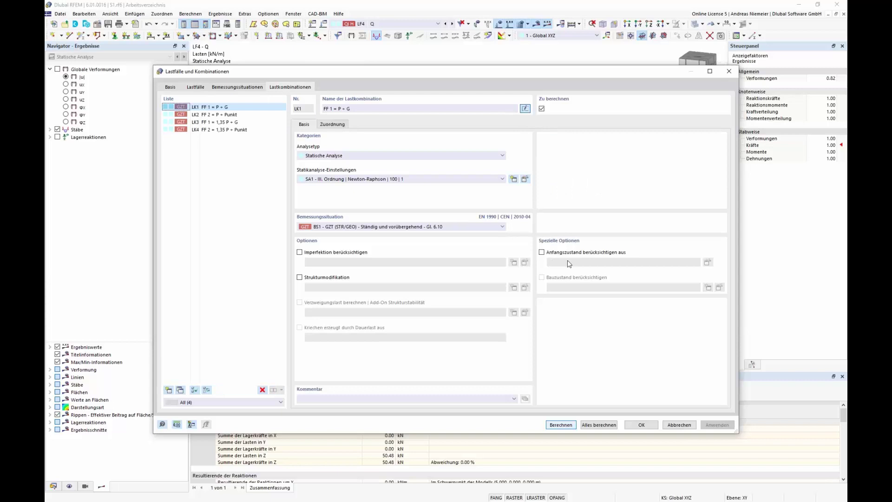
left_click(169, 390)
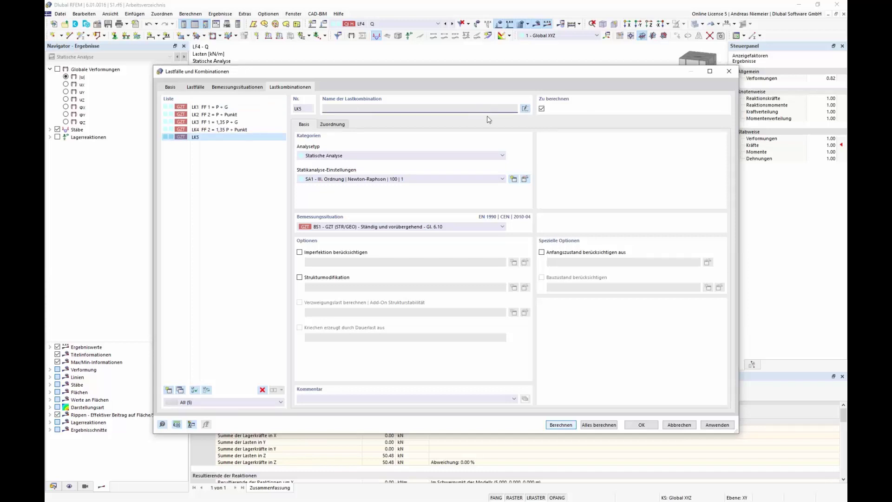
left_click(526, 109)
left_click(571, 257)
left_click(611, 263)
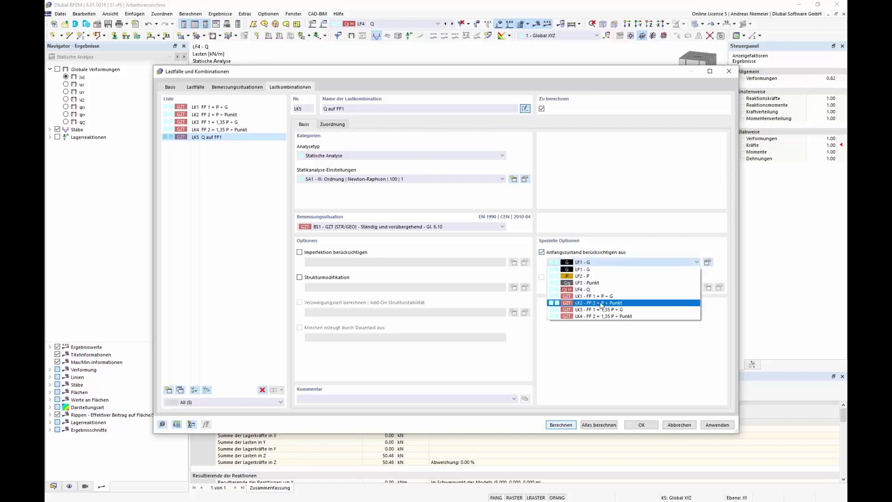
left_click(599, 298)
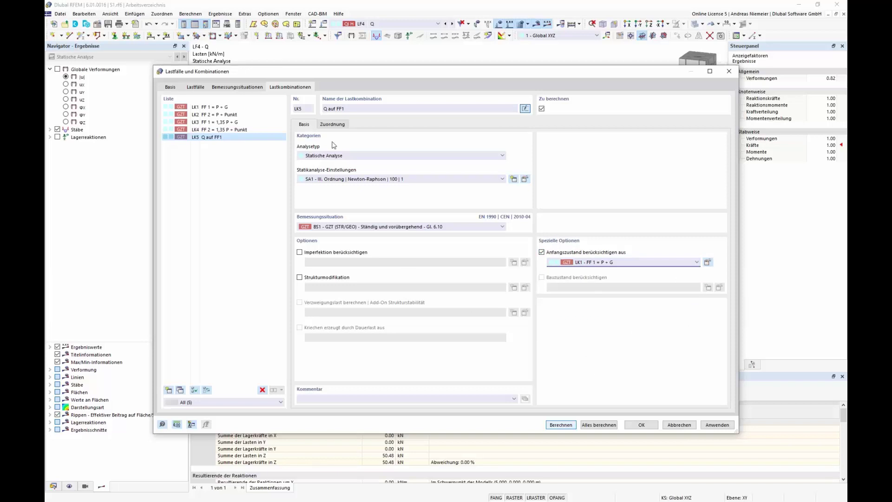
Assign load cases LF1, LF2 and LF4 to the combination "Q auf FF1", each with factor 1.00
left_click(334, 125)
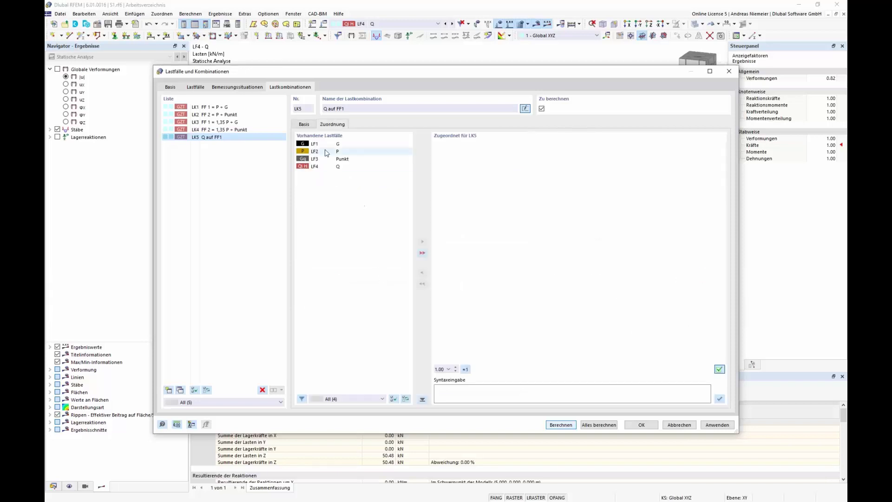
double_click(321, 144)
left_click(325, 152)
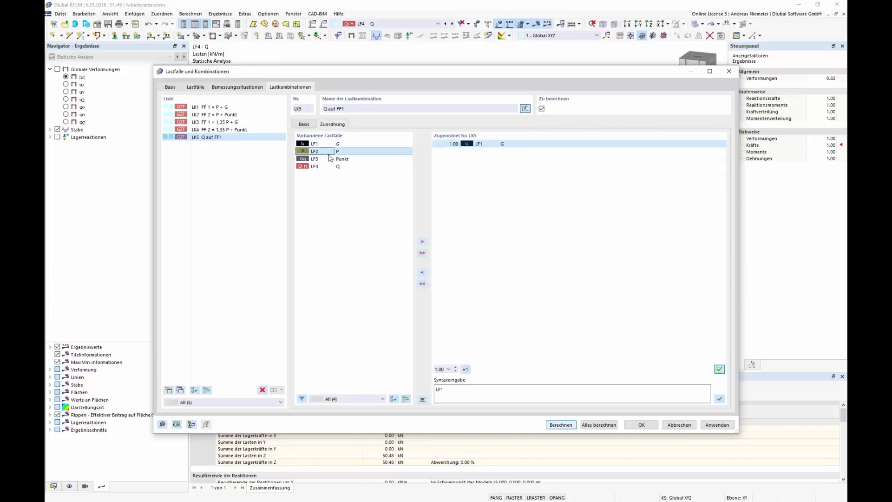
double_click(328, 151)
double_click(328, 166)
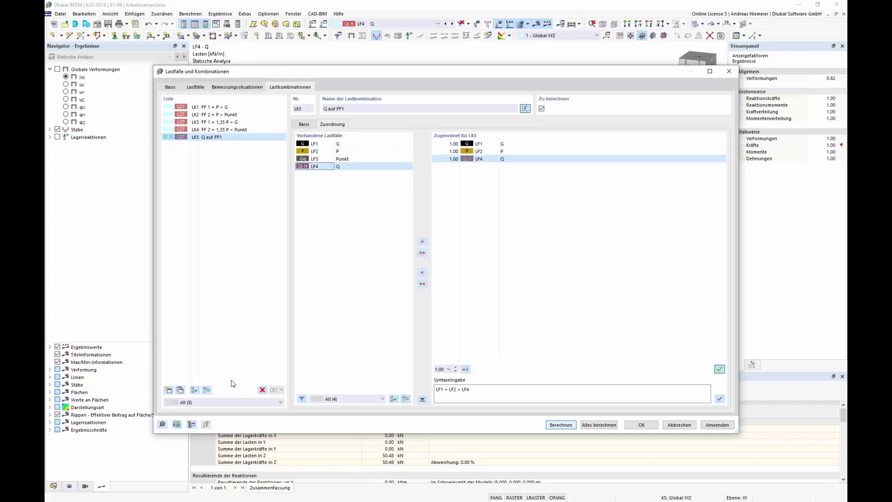
Copy "Q auf FF1" as a new load combination named "Q auf FF2" and replace its assigned load case LF1 with LF3
left_click(181, 390)
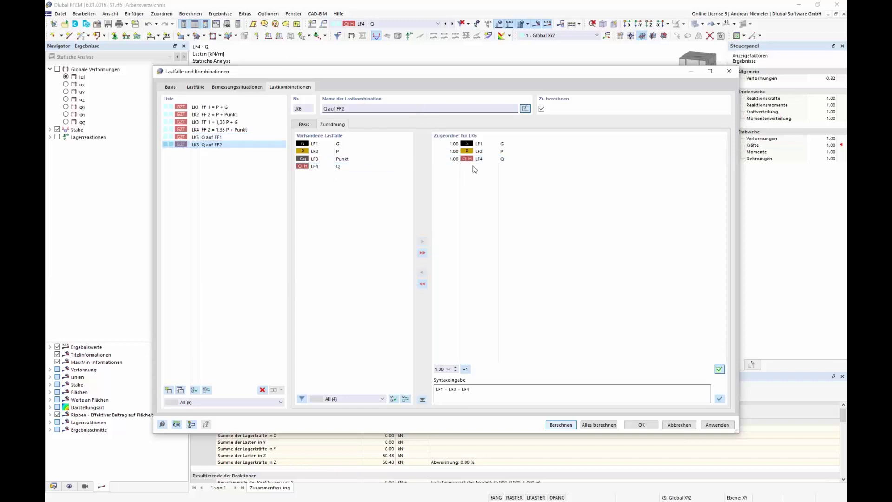
double_click(481, 143)
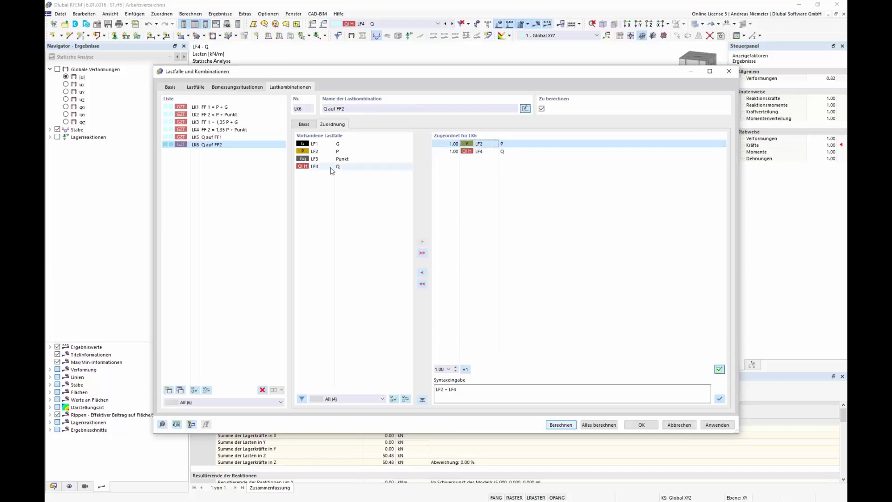
double_click(343, 159)
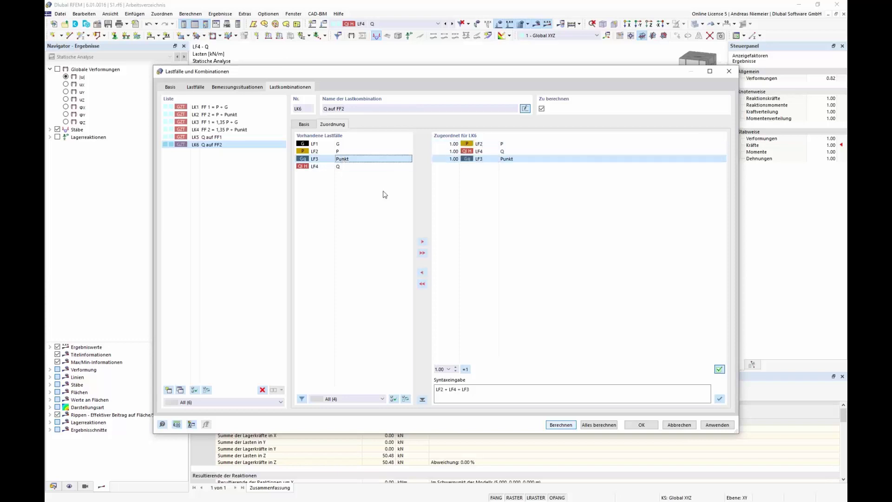
Set the initial state of "Q auf FF2" to LK2 - FF 2 = P + Punkt and calculate all load cases and combinations
left_click(305, 124)
left_click(598, 263)
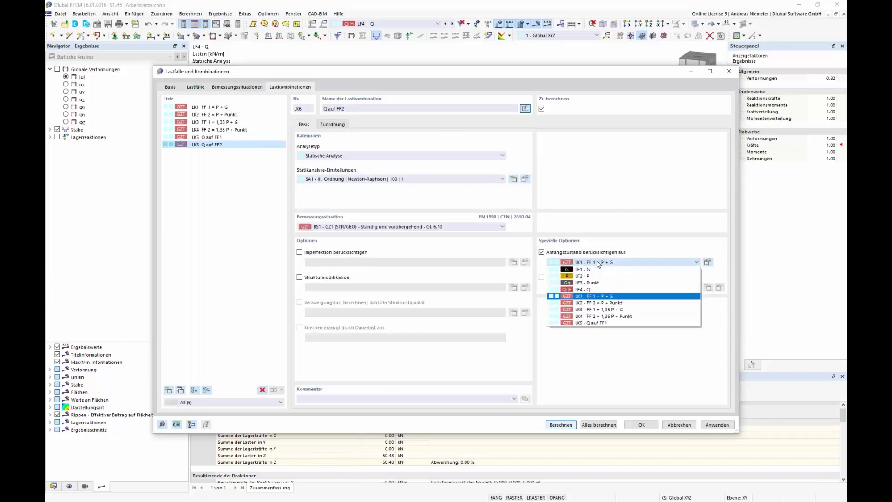
left_click(603, 303)
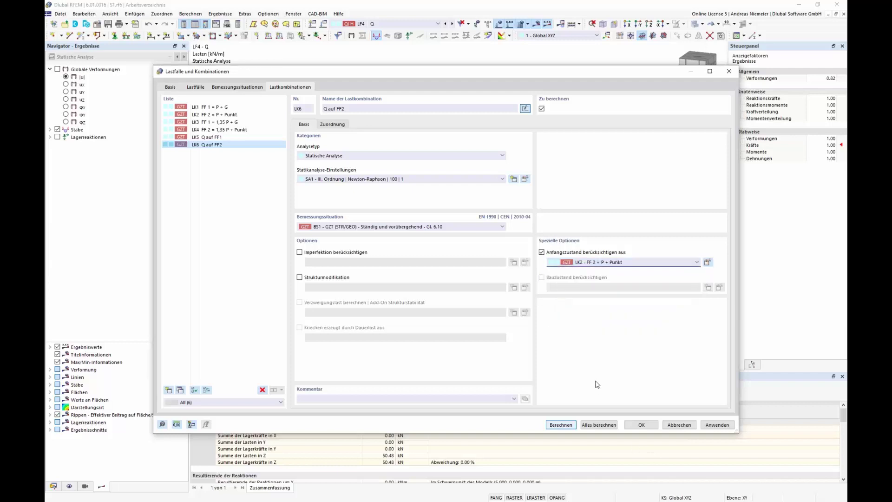
left_click(599, 425)
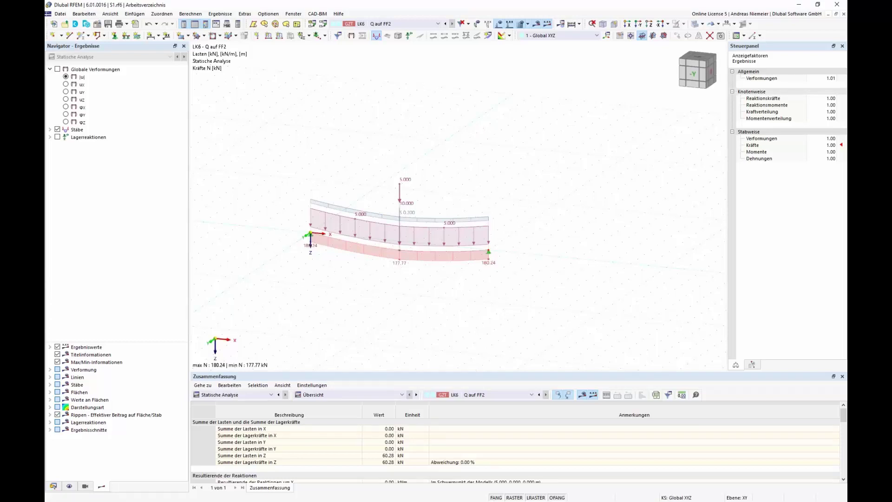
View the member axial forces and the global deformations of load combination LK5 "Q auf FF1"
left_click(395, 24)
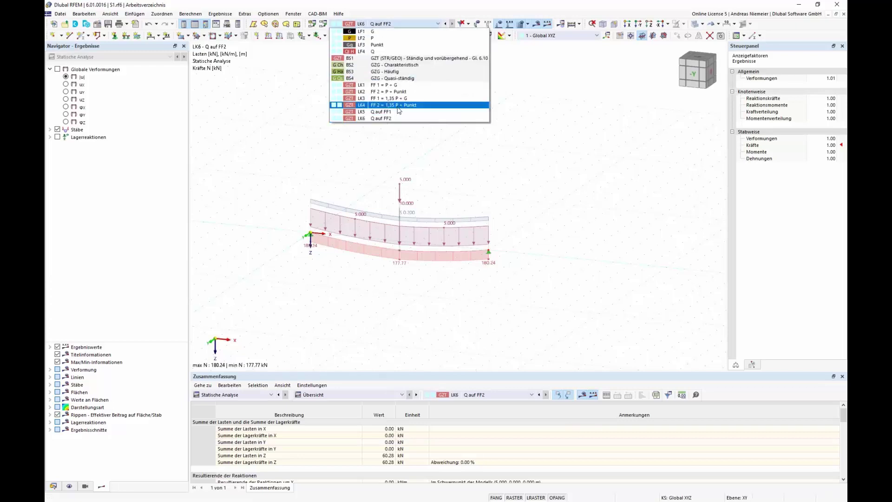
left_click(397, 112)
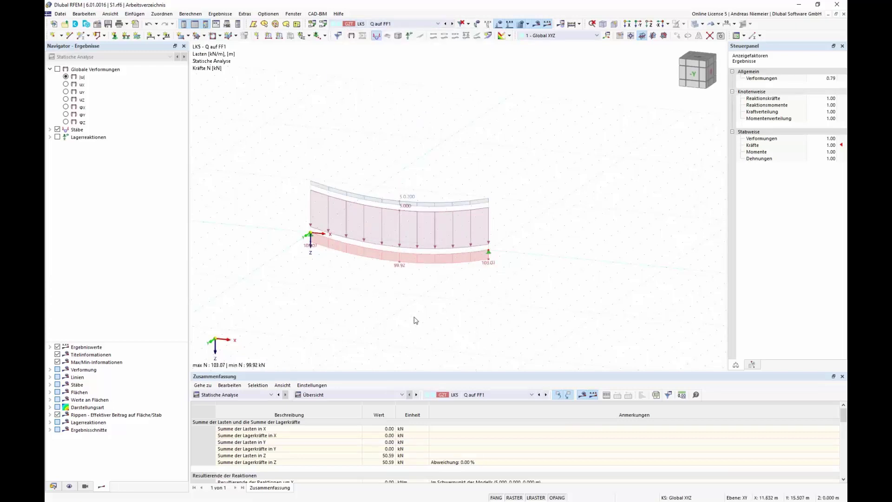
scroll(409, 276, "up", 3)
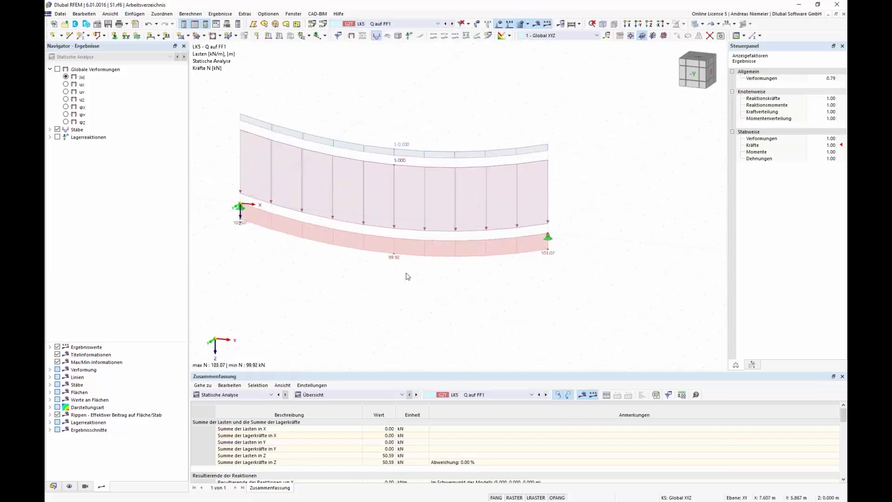
left_click(58, 69)
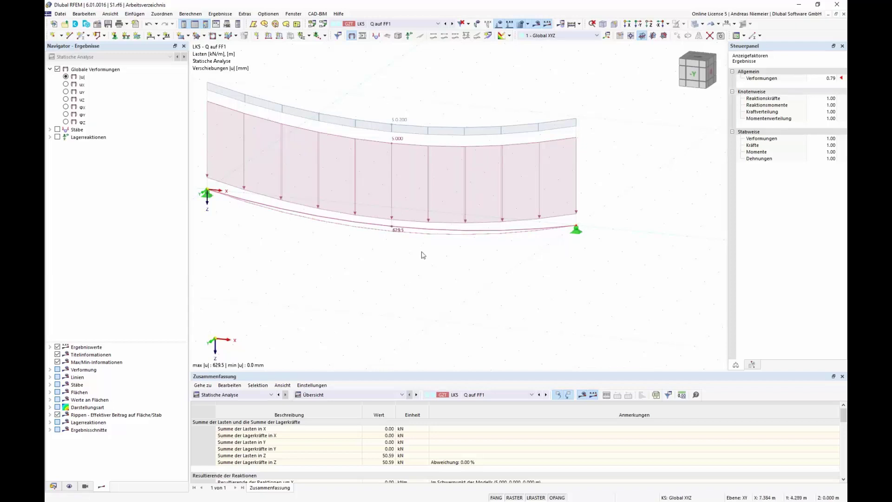
Compare the member axial forces of load combinations LK5 "Q auf FF1" and LK6 "Q auf FF2"
left_click(57, 129)
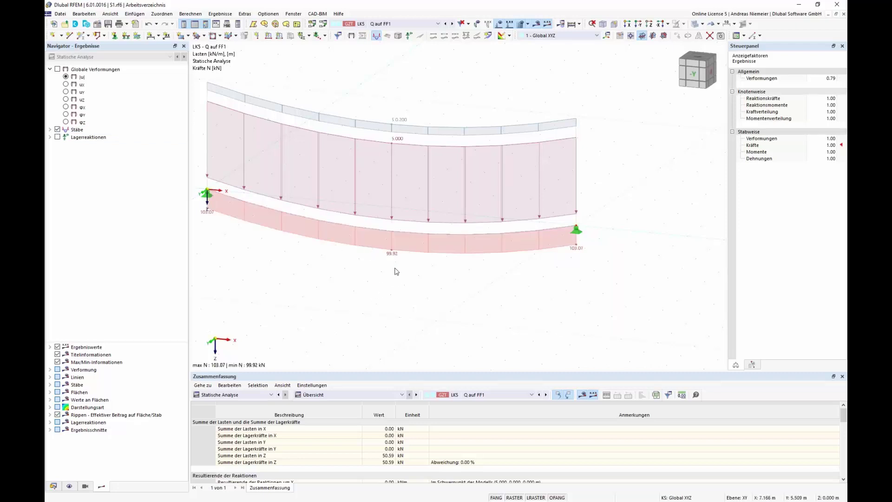
scroll(388, 276, "up", 1)
scroll(378, 249, "down", 2)
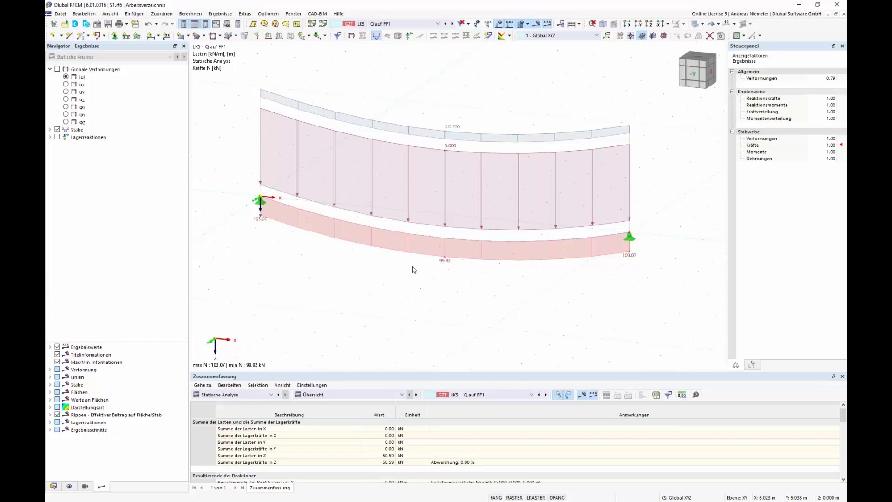
left_click(409, 24)
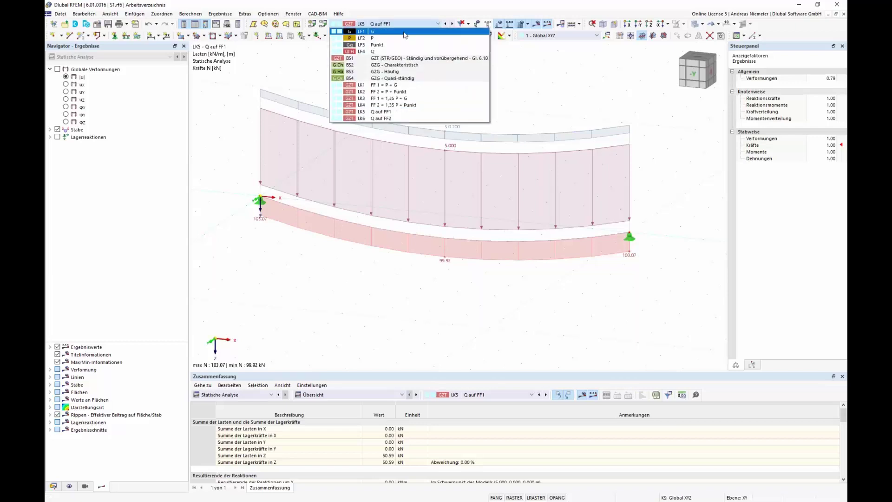
left_click(402, 118)
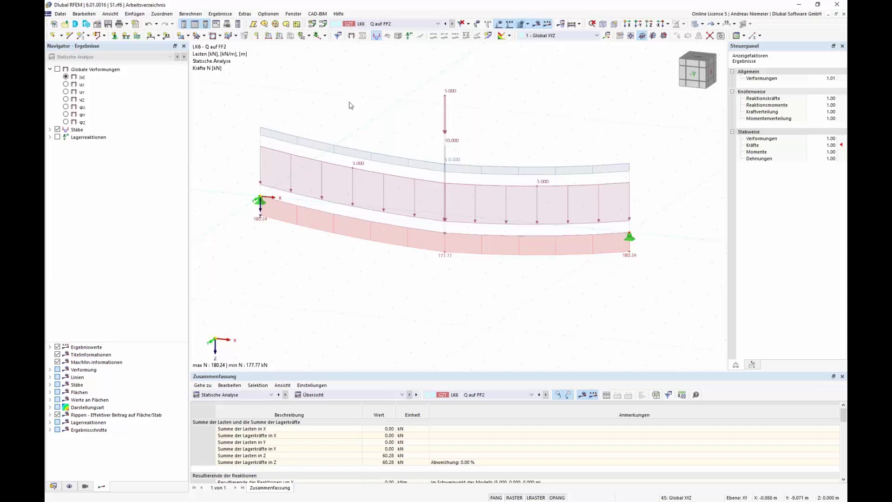
Delete all load combinations LK1 to LK6 from the model
left_click(323, 24)
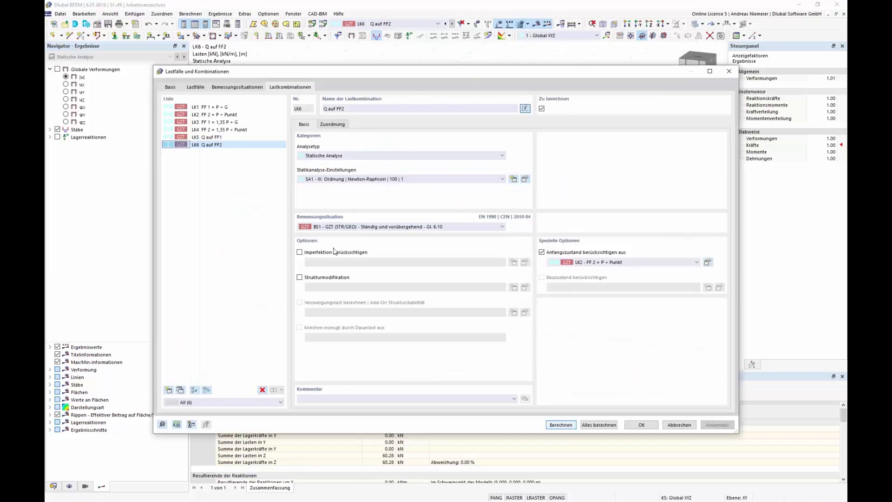
left_click(213, 107, "shift")
left_click(263, 390)
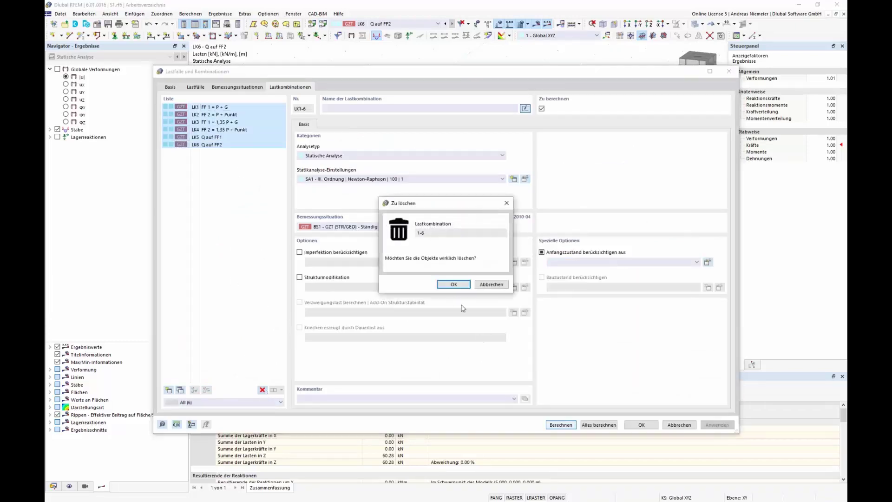
left_click(454, 284)
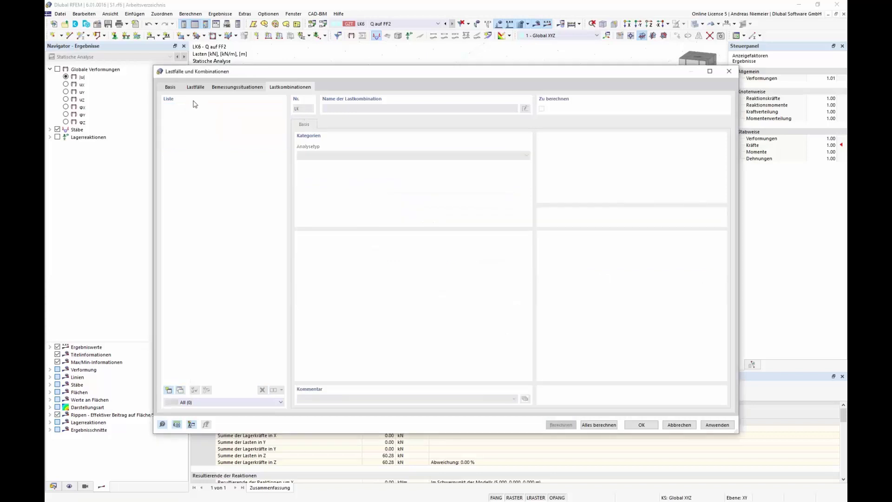
Delete load case LF3 "Punkt", keeping load cases G, P and Q
left_click(175, 88)
left_click(196, 87)
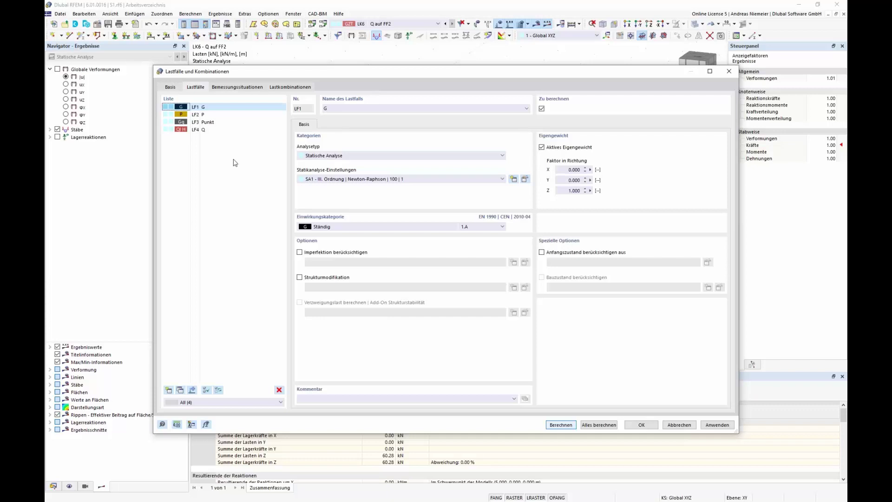
left_click(210, 114)
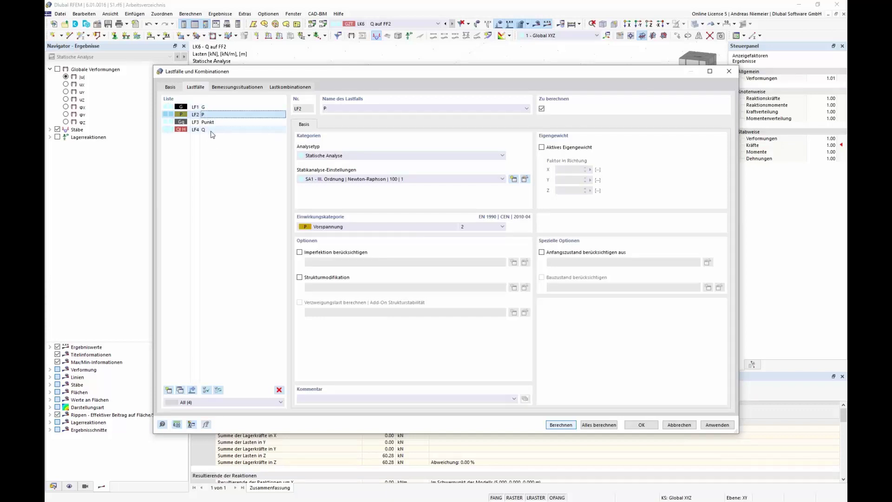
left_click(209, 122)
left_click(279, 390)
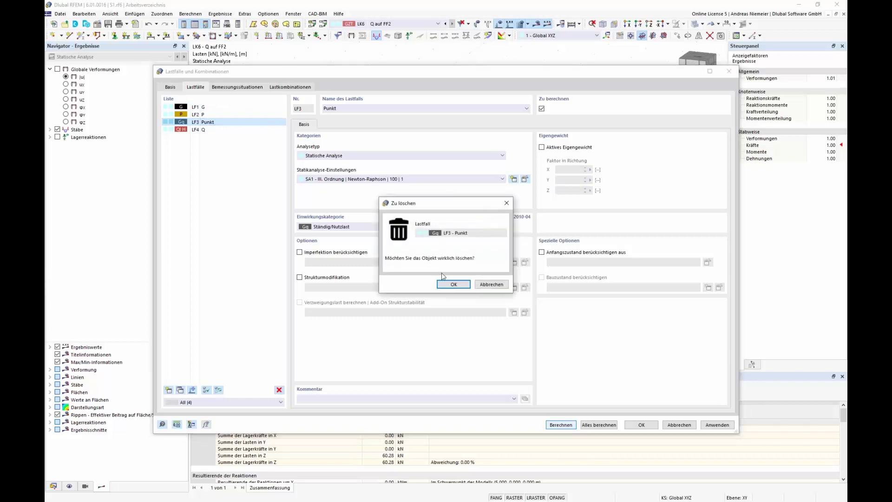
left_click(454, 285)
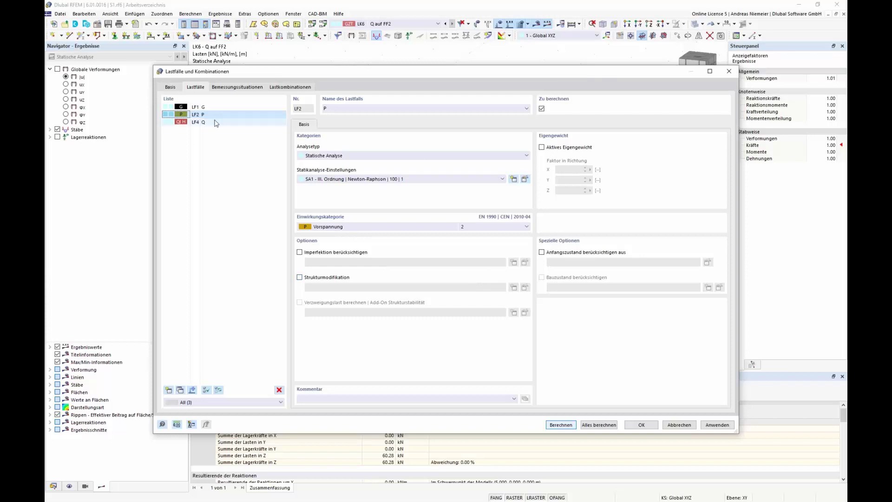
Activate the combination assistant (Kombinationsassistent) for EN 1990, saving the pending load case and combination changes
left_click(172, 87)
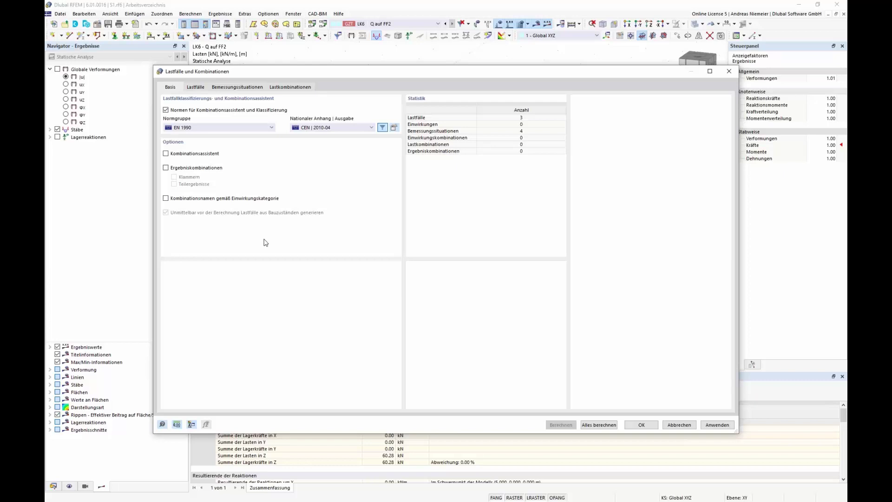
left_click(166, 154)
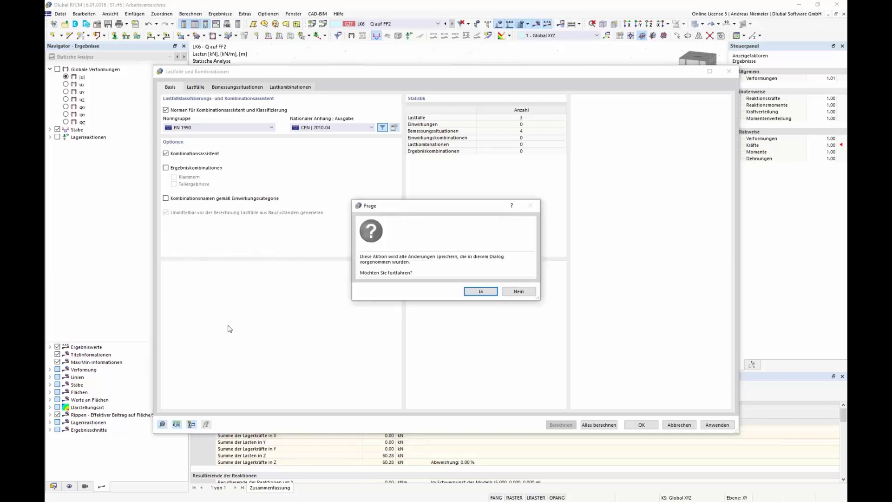
left_click(480, 292)
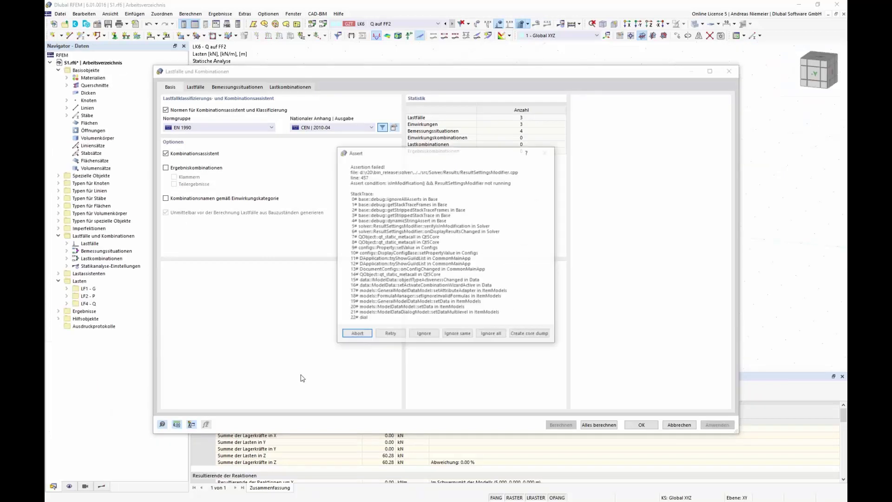
left_click(492, 334)
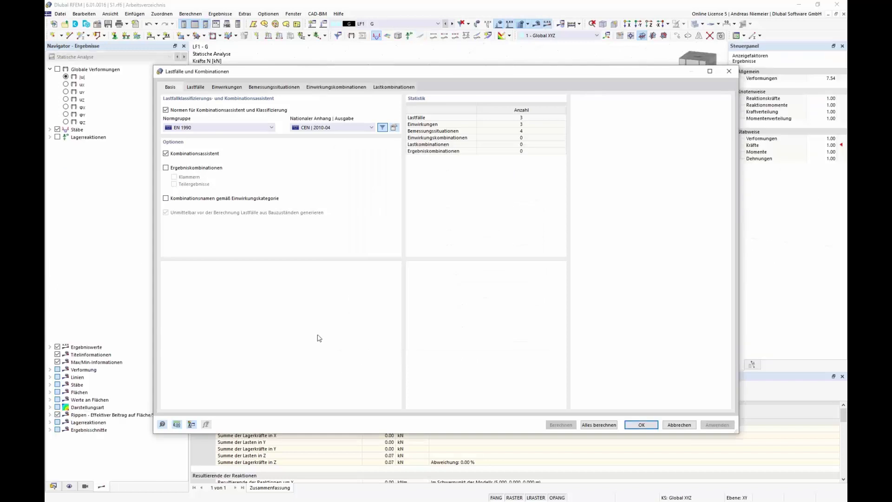
Combine load cases LF1 "G" and LF2 "P" into a new load case
left_click(195, 88)
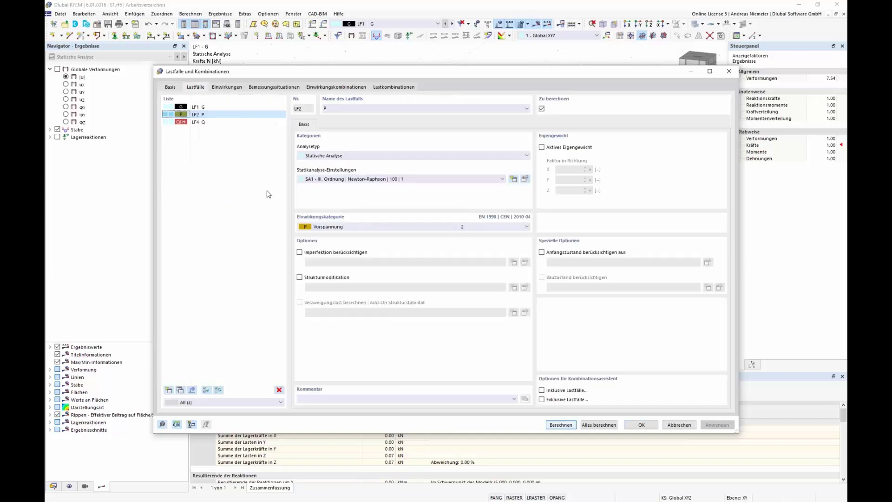
left_click(198, 107)
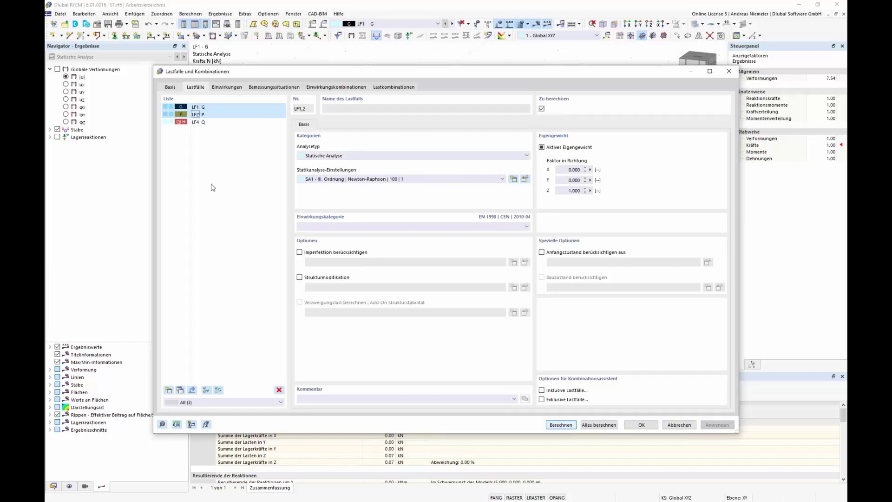
left_click(192, 391)
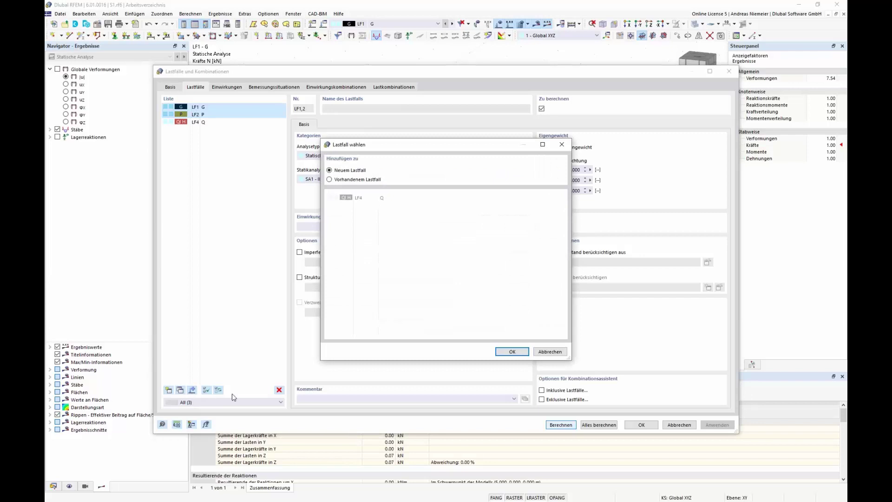
left_click(512, 352)
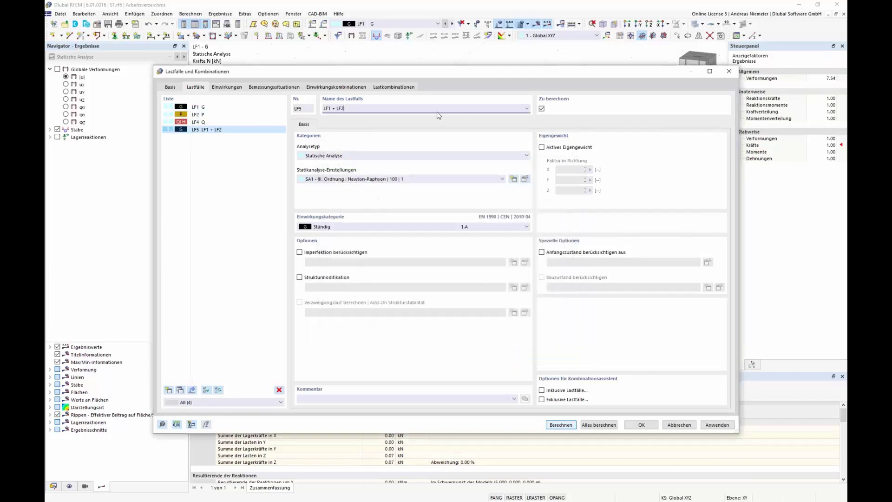
Name the new load case LF5 "Form", activate its self-weight, and set its action category to Vorspannung
triple_click(365, 109)
type("Form")
left_click(541, 148)
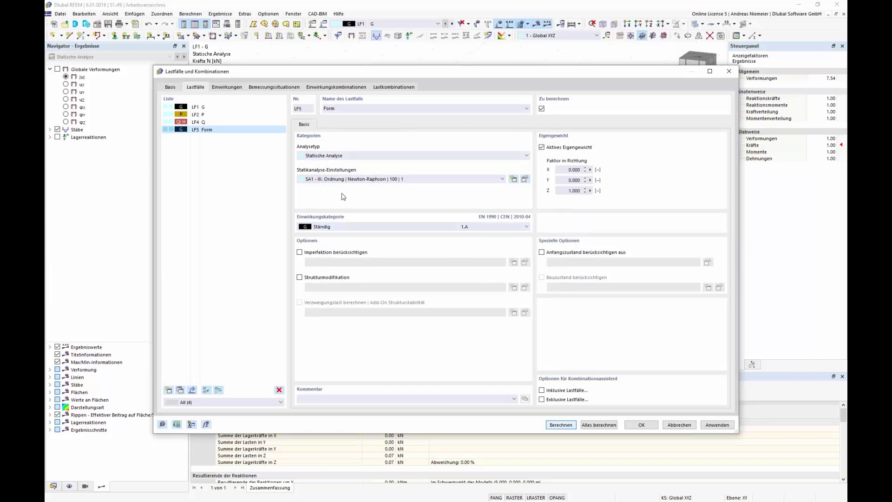
left_click(349, 227)
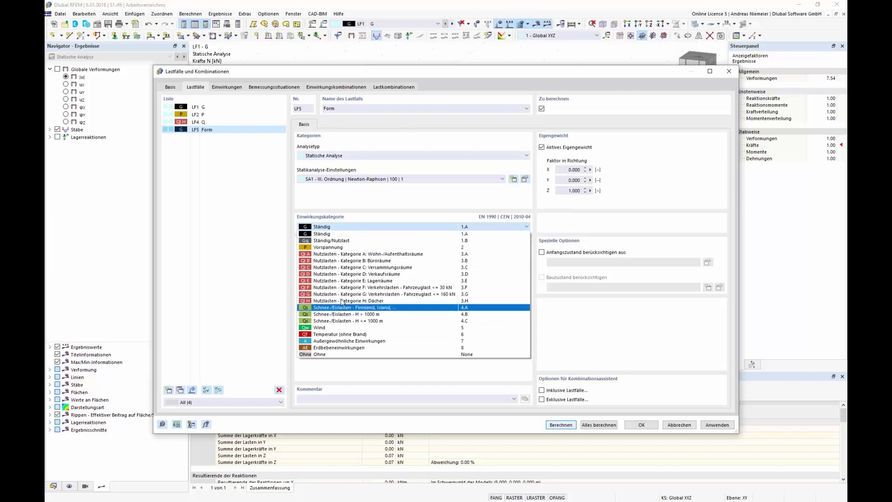
left_click(341, 248)
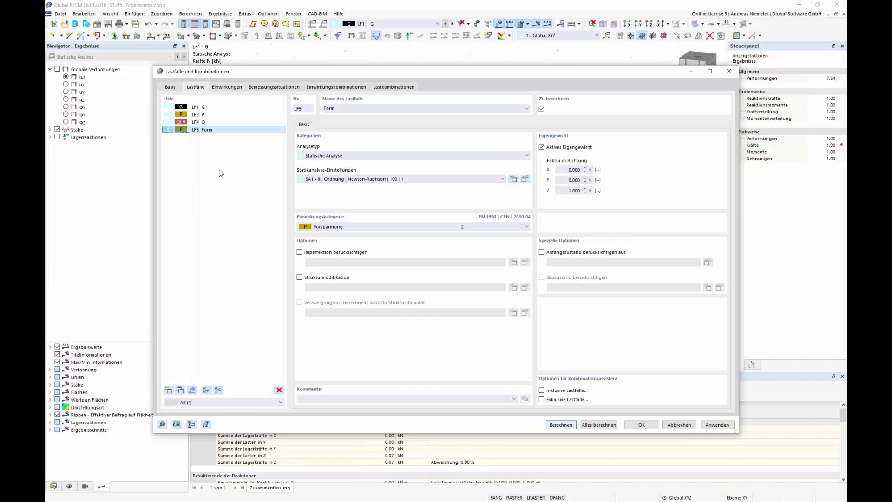
Remove load case LF5 "Form" from the load cases assigned to action E2 Vorspannung
key("ctrl+Tab")
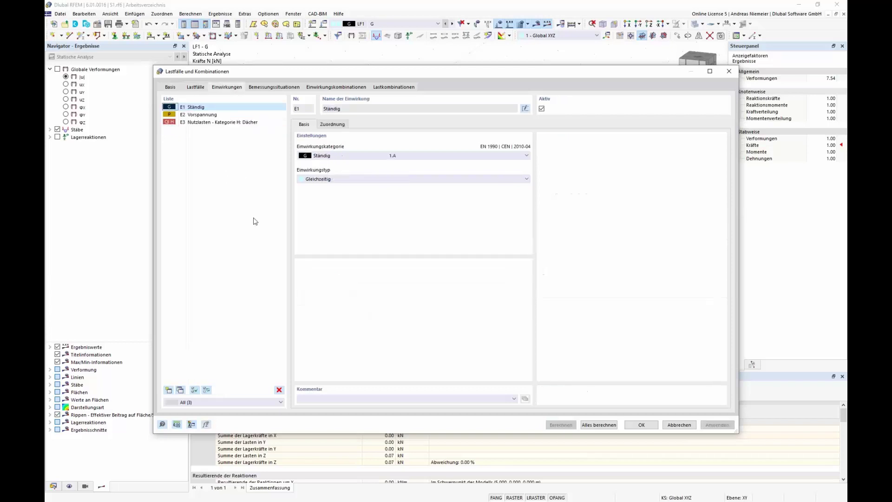
left_click(219, 115)
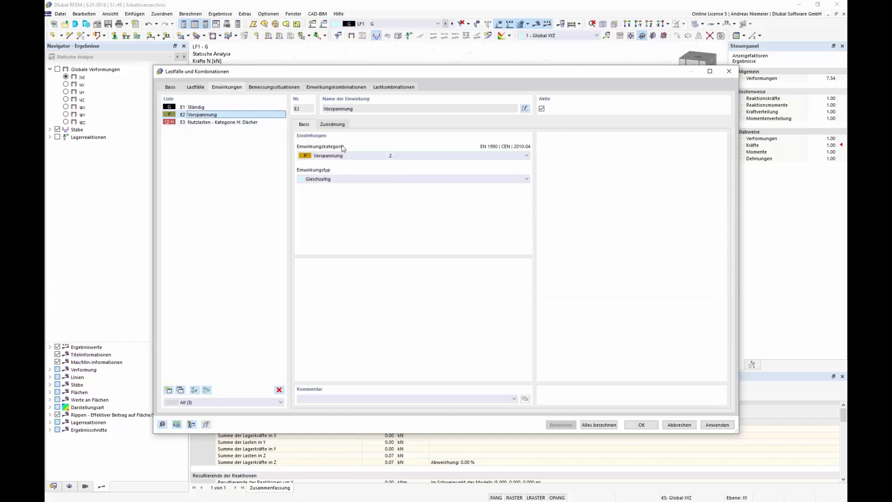
left_click(326, 125)
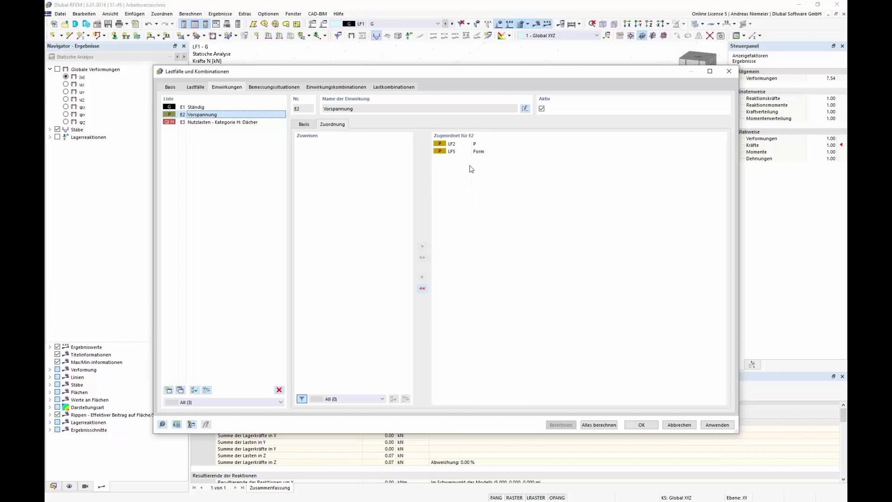
double_click(478, 152)
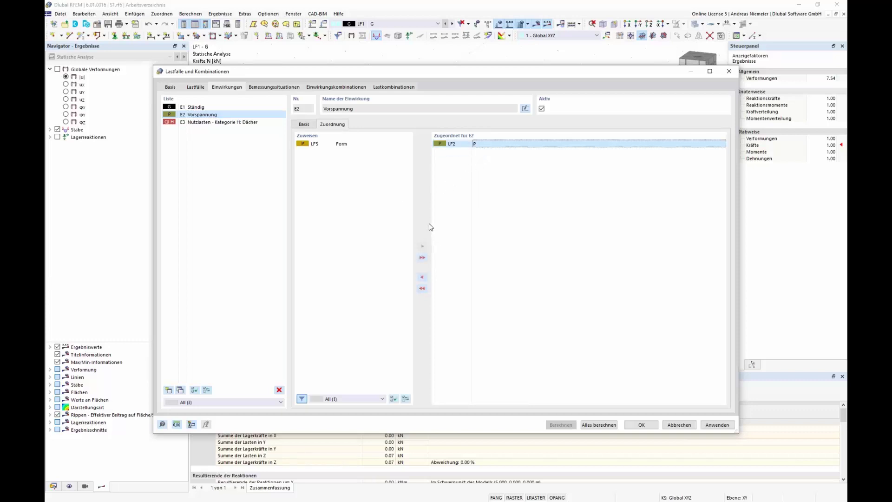
In the combination assistant of design situation BS1, enable initial state consideration (Anfangszustand) from load case LF5 "Form"
left_click(276, 87)
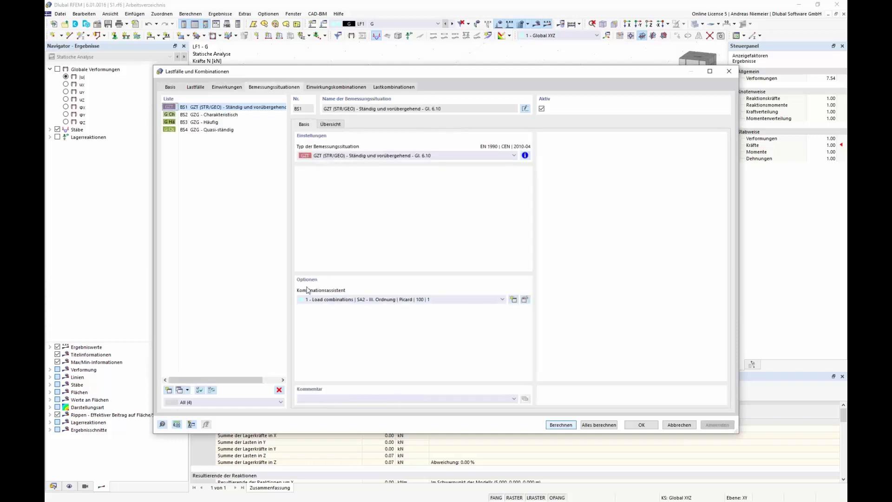
left_click(525, 299)
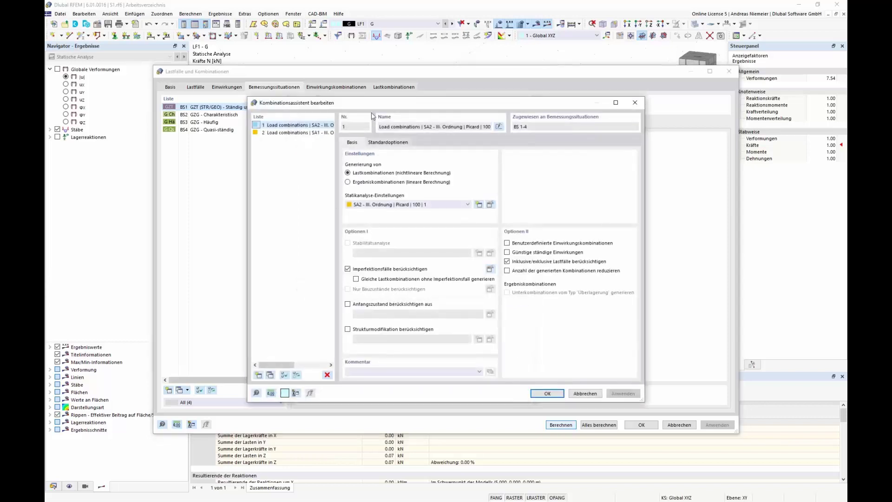
left_click_drag(373, 105, 530, 201)
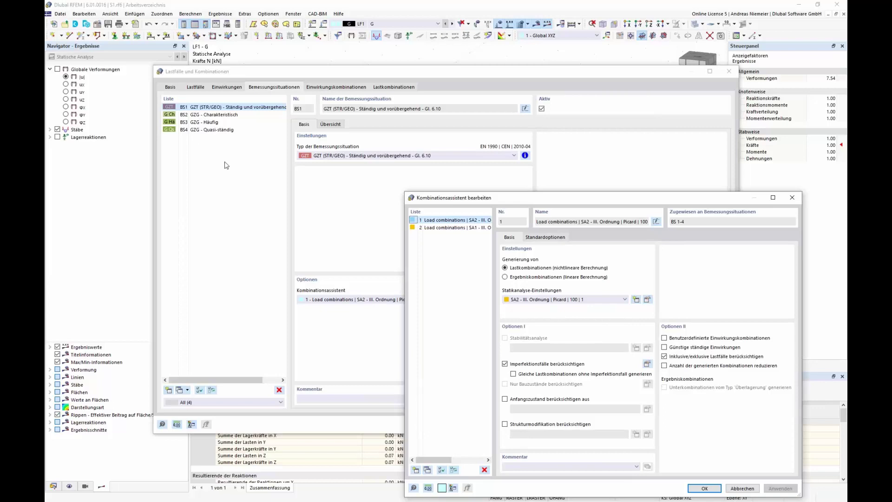
left_click_drag(571, 198, 505, 106)
left_click(457, 309)
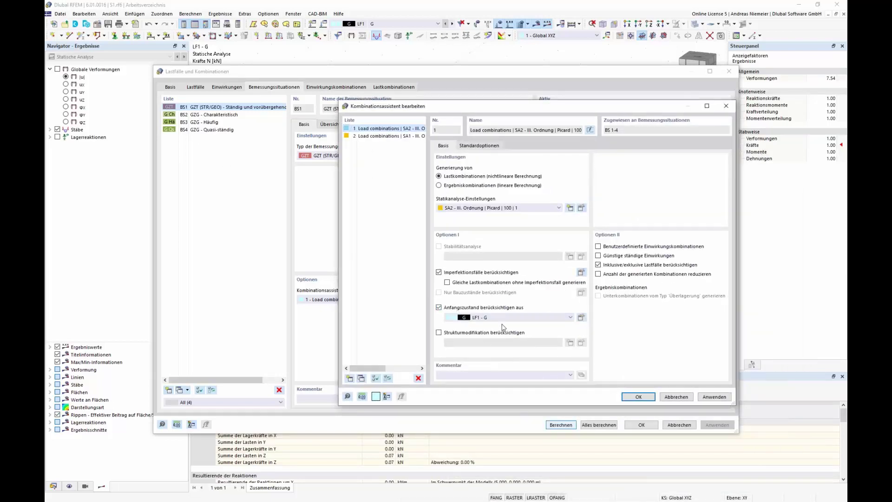
left_click(505, 318)
left_click(506, 344)
Set the combination assistant's static analysis settings to SA3 - III. Ordnung, Newton-Raphson, and accept the assistant's changes
left_click(638, 396)
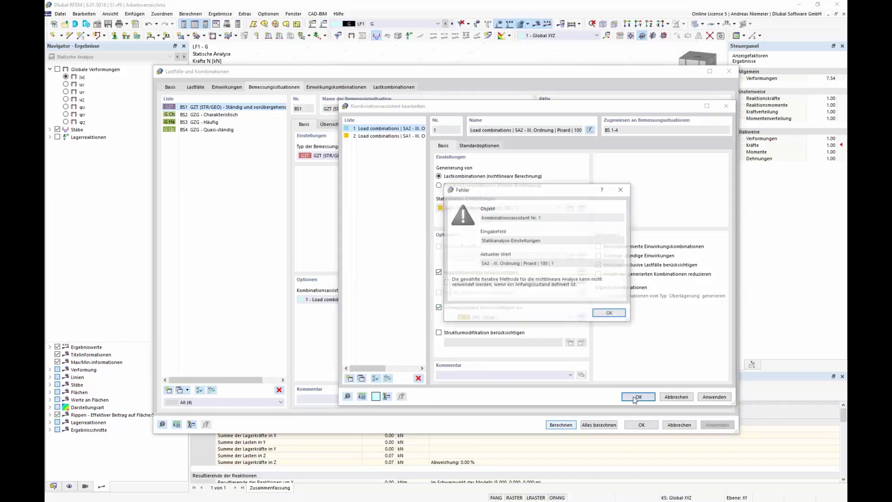
left_click(602, 318)
left_click(516, 208)
left_click(516, 229)
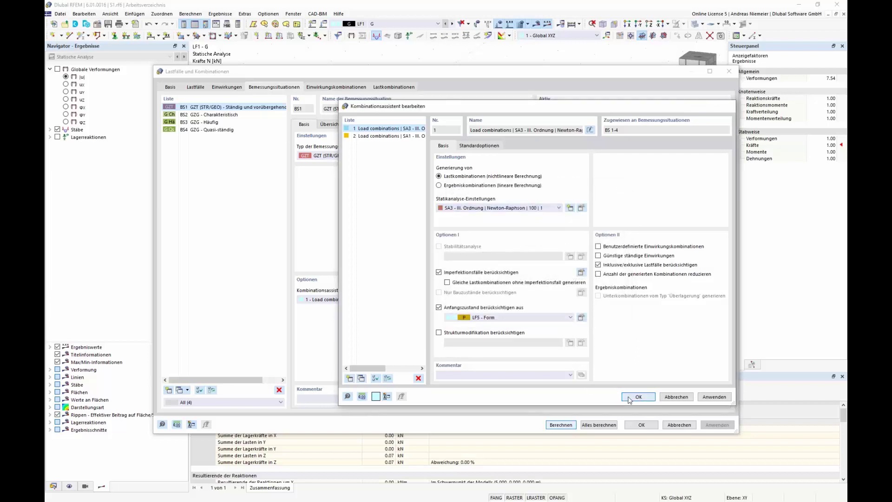
left_click(638, 396)
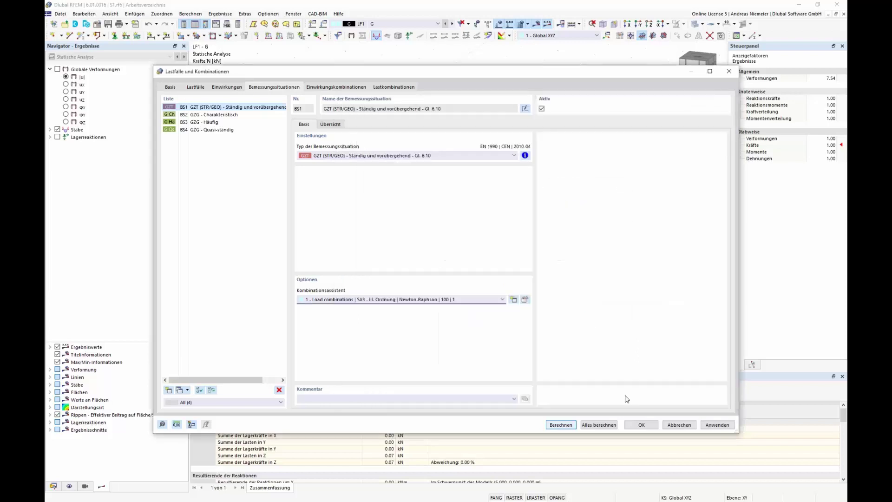
Generate the load combinations and check the initial state setting of LK1 to LK5
left_click(399, 88)
left_click(479, 289)
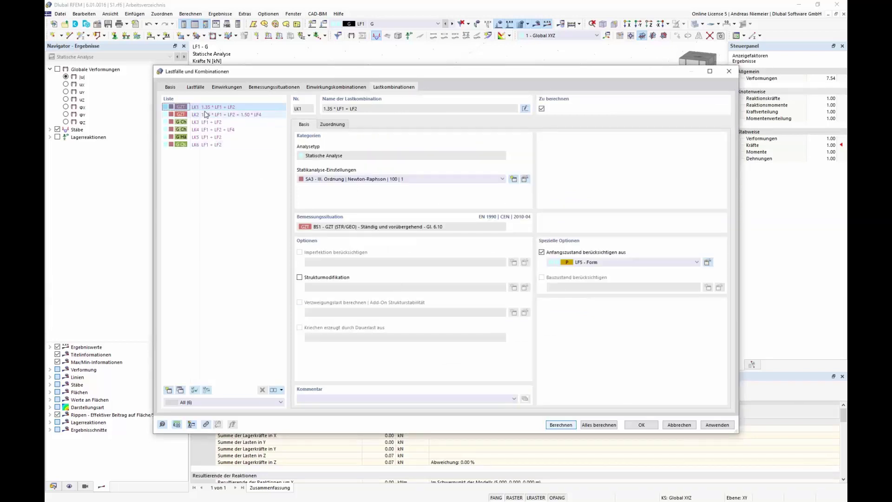
left_click(212, 114)
left_click(211, 121)
left_click(207, 129)
left_click(200, 137)
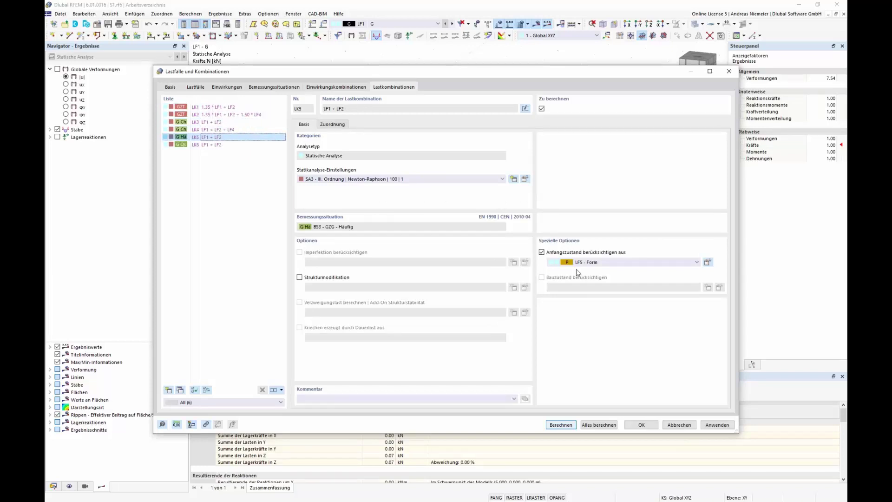
Examine the assigned load cases, factors and initial state type of load combination LK2
left_click(280, 114)
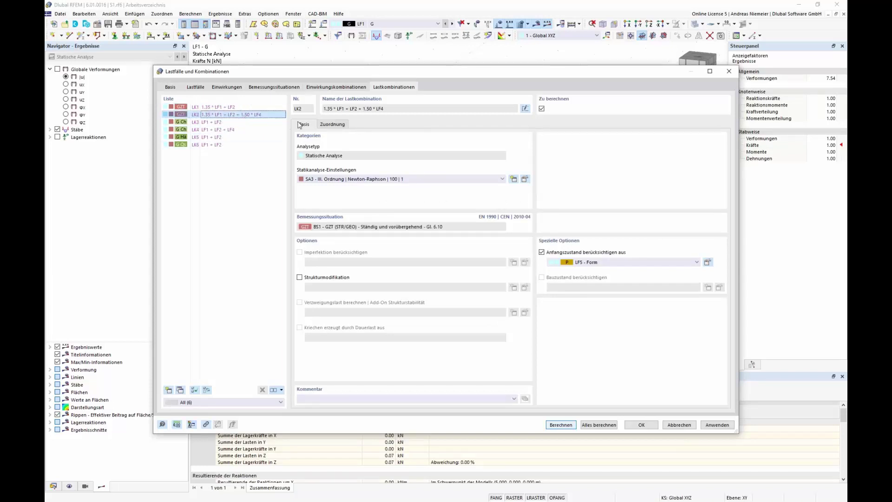
left_click(332, 125)
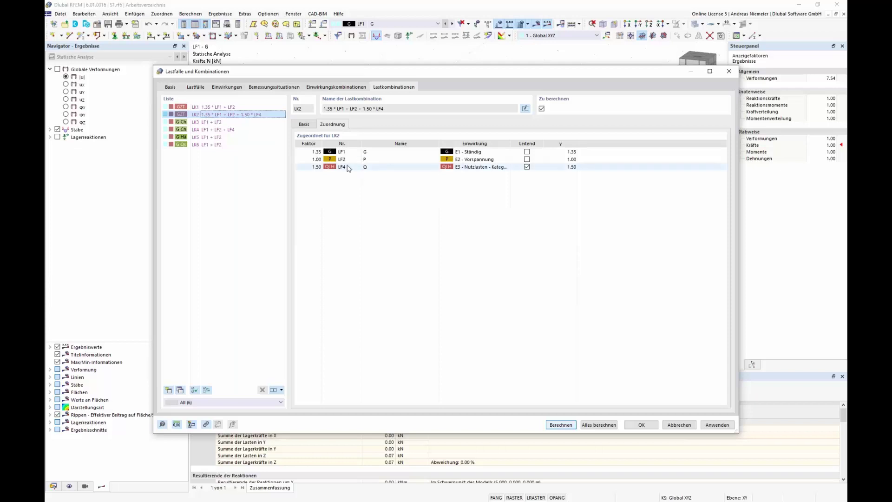
left_click(300, 124)
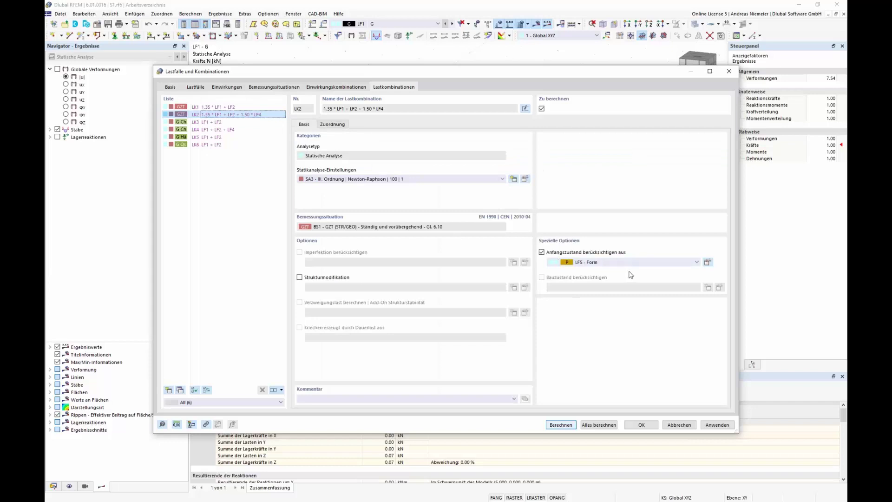
left_click(708, 262)
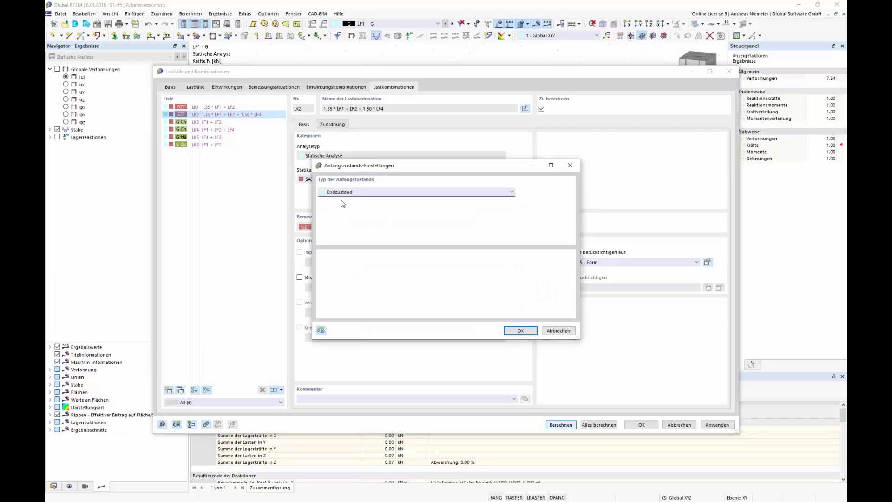
left_click(558, 332)
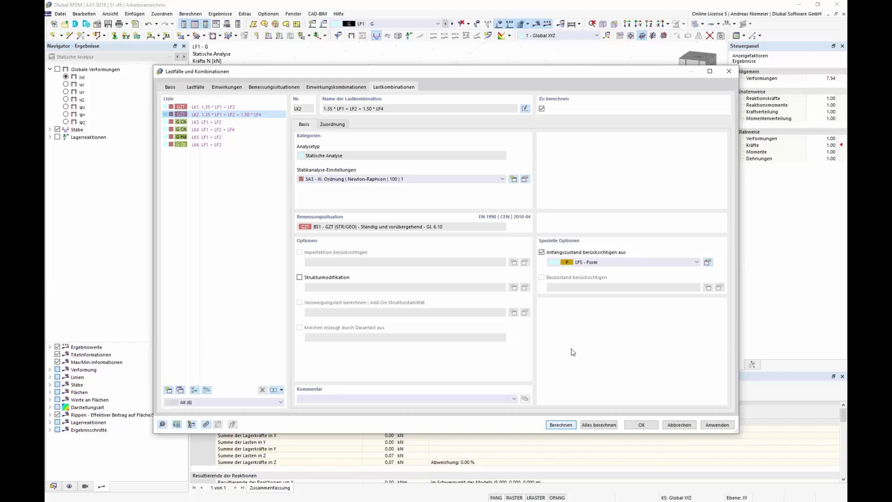
left_click(344, 124)
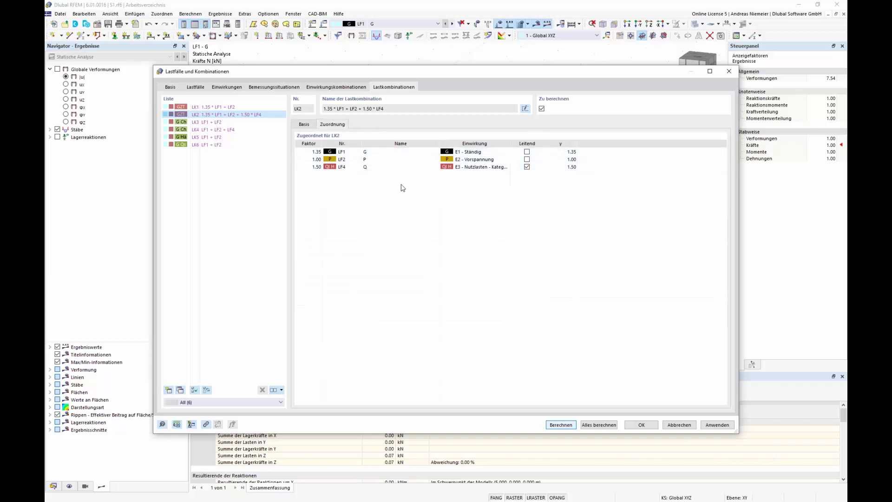
Calculate all load cases and combinations and inspect the member axial forces of LK2
left_click(600, 425)
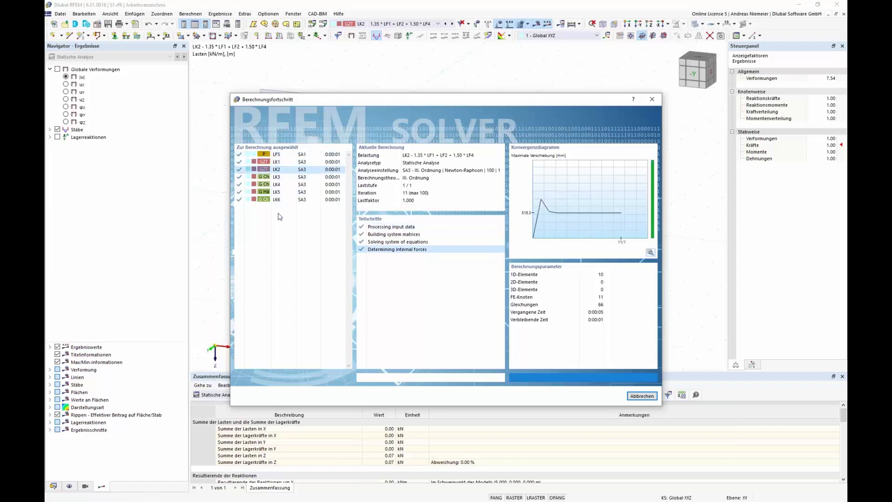
middle_click_drag(510, 308, 467, 304, "ctrl")
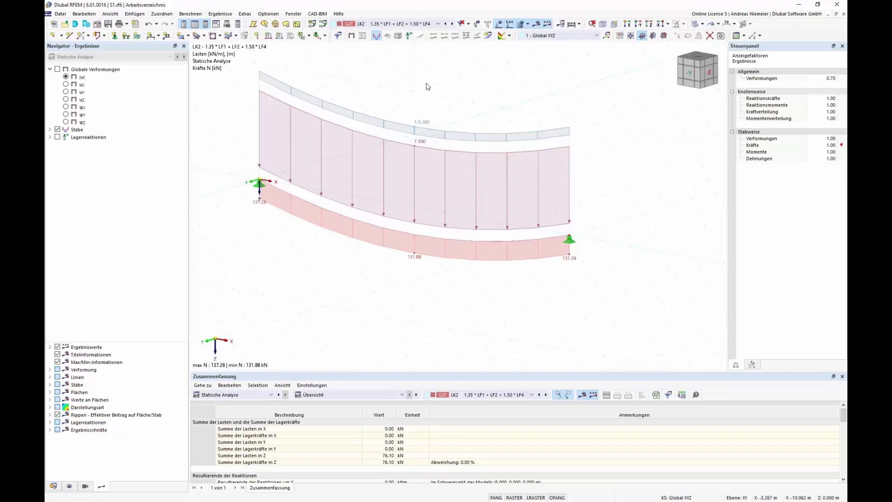
middle_click_drag(431, 90, 443, 86)
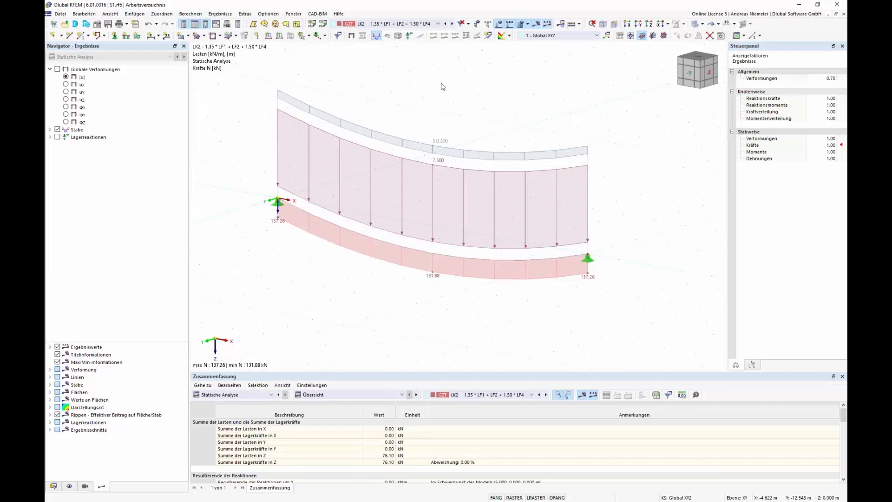
Close the S1 model and open the "Membran Intro Anfang" model from the "RFEM6 FF RWIND Webinar" folder
left_click(844, 16)
left_click(489, 290)
left_click(53, 13)
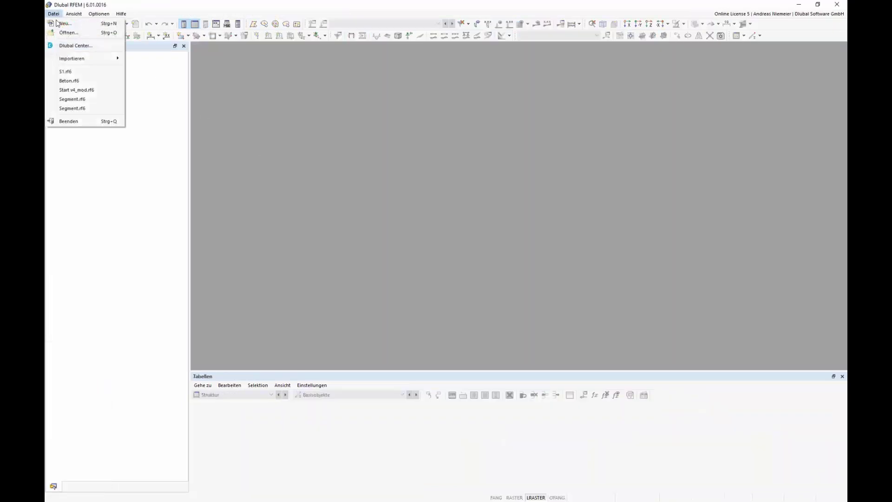
left_click(66, 33)
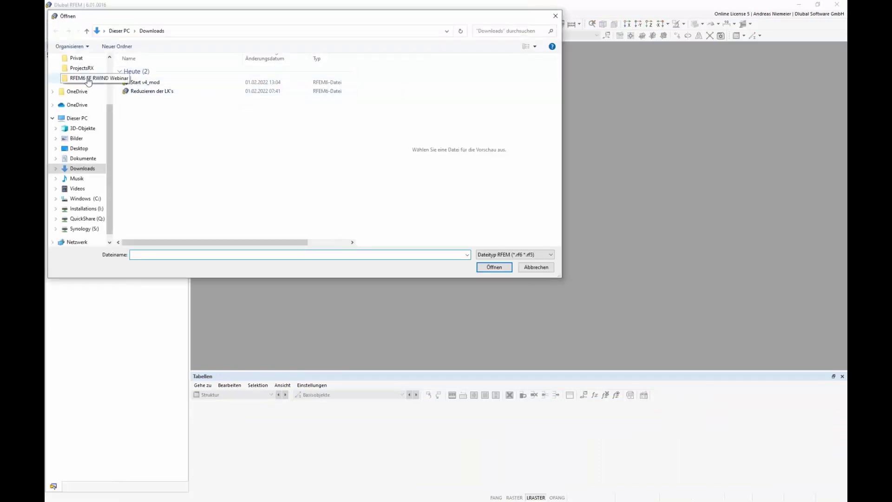
left_click(88, 79)
left_click(189, 83)
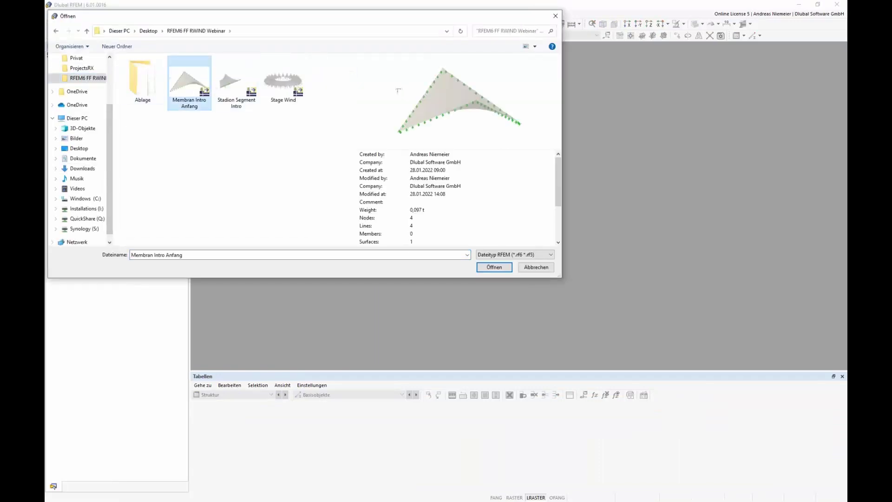
left_click(494, 267)
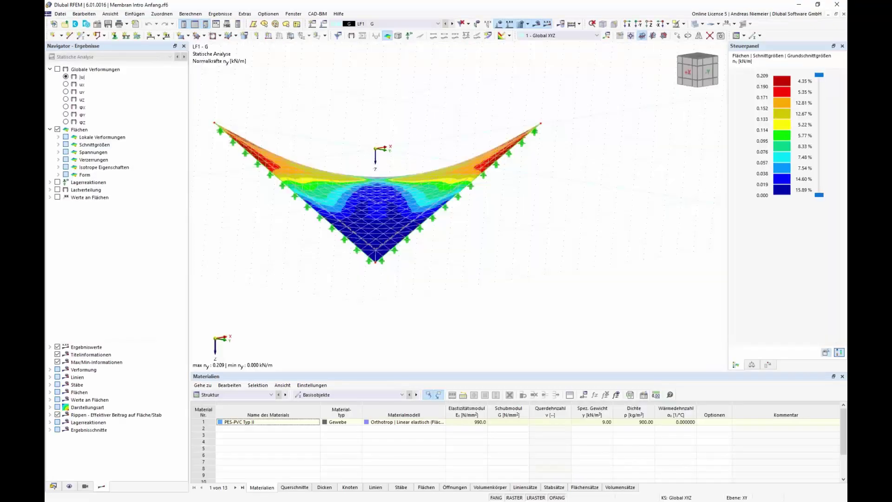
Display the membrane's surface normal forces for load case LF2 "P" from an oblique view
middle_click_drag(282, 247, 404, 204, "ctrl")
left_click(389, 23)
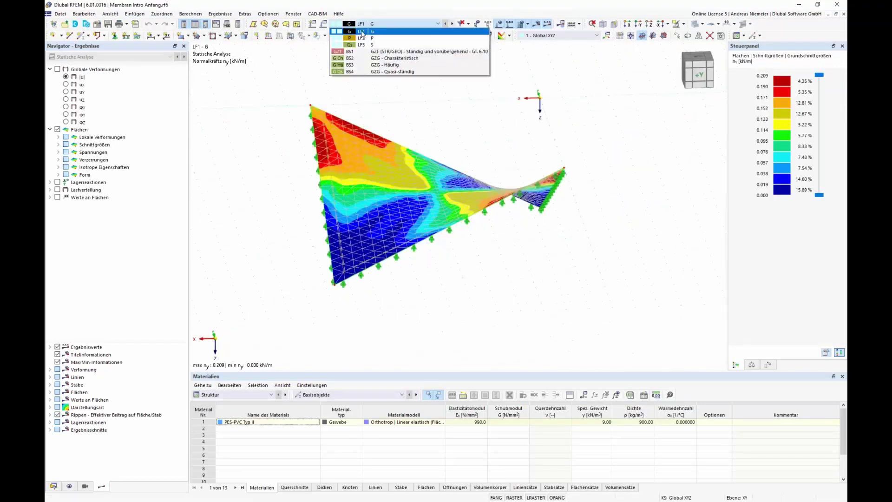
left_click(376, 38)
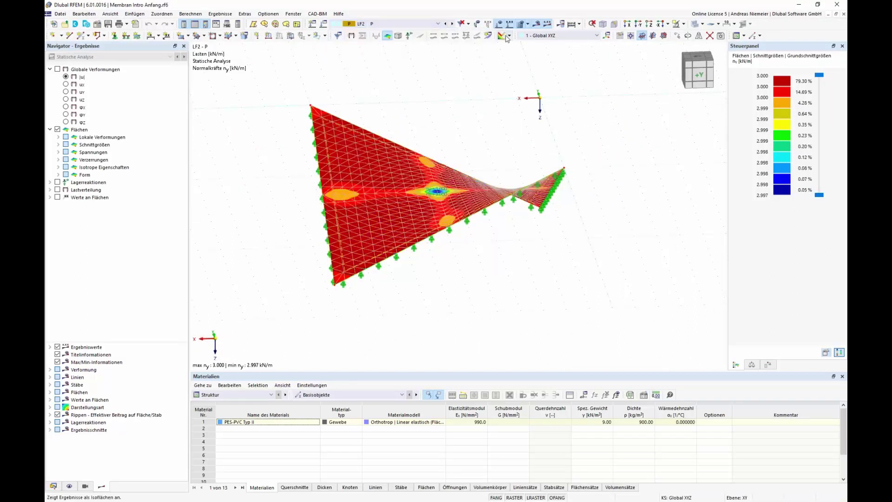
Hide the results and examine the form-finding surface load on the membrane in load case LF2, leaving it unchanged
left_click(537, 24)
middle_click_drag(482, 143, 261, 137, "ctrl")
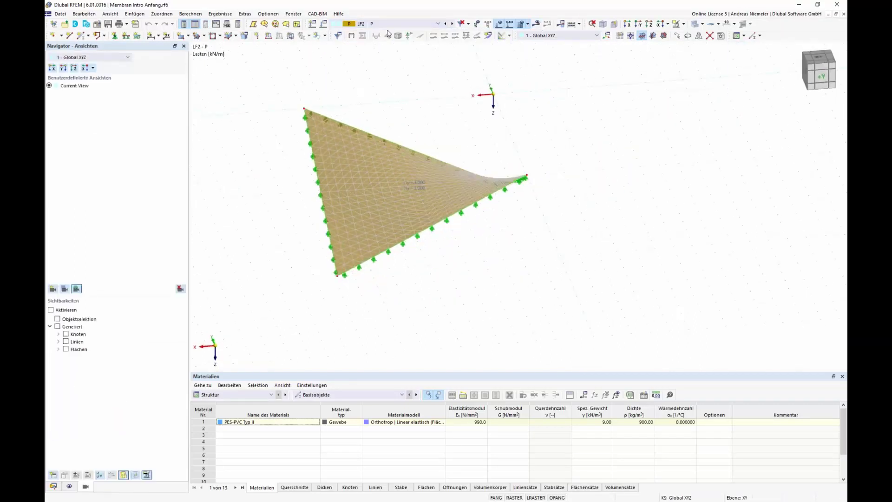
left_click(416, 188)
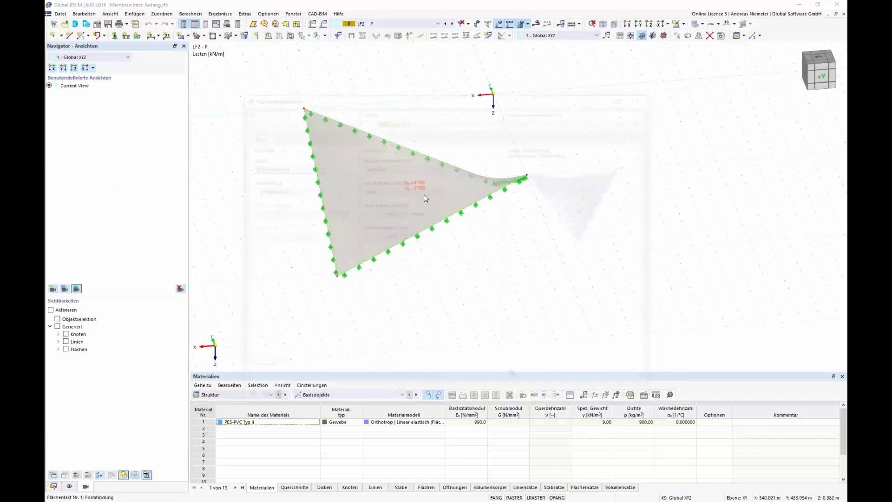
double_click(422, 194)
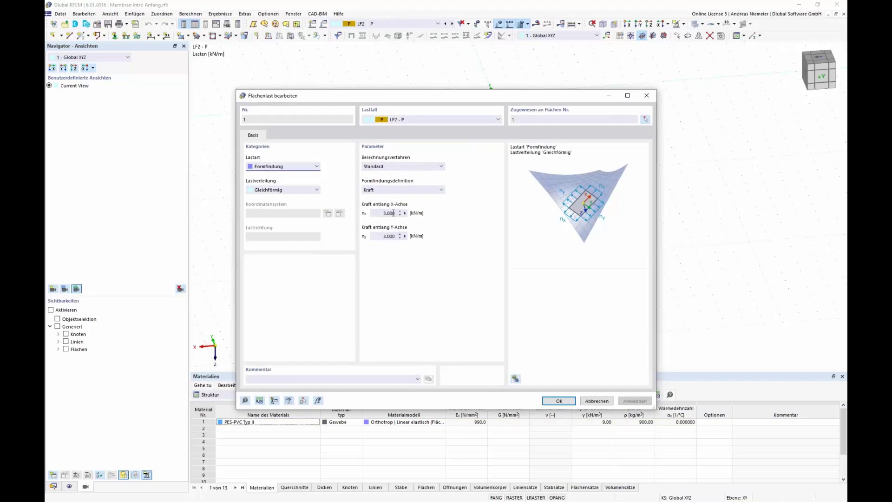
left_click(596, 400)
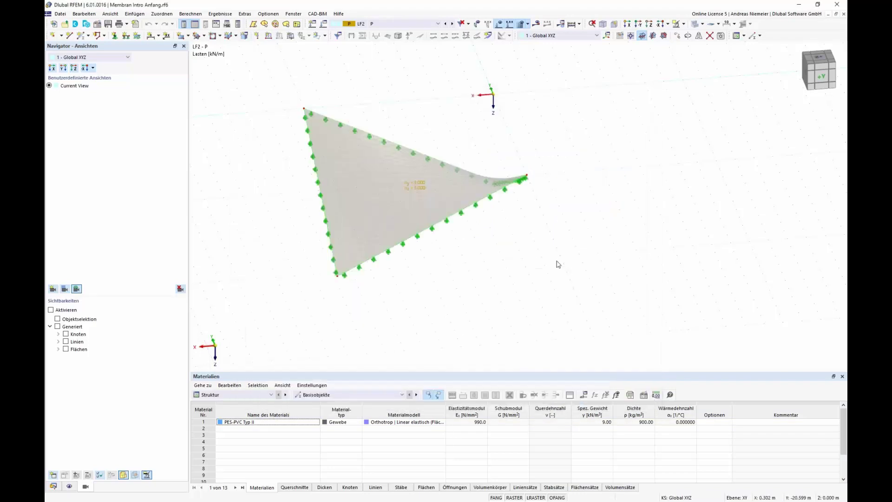
Display the snow surface load of load case LF3 "S" on the membrane
left_click(388, 23)
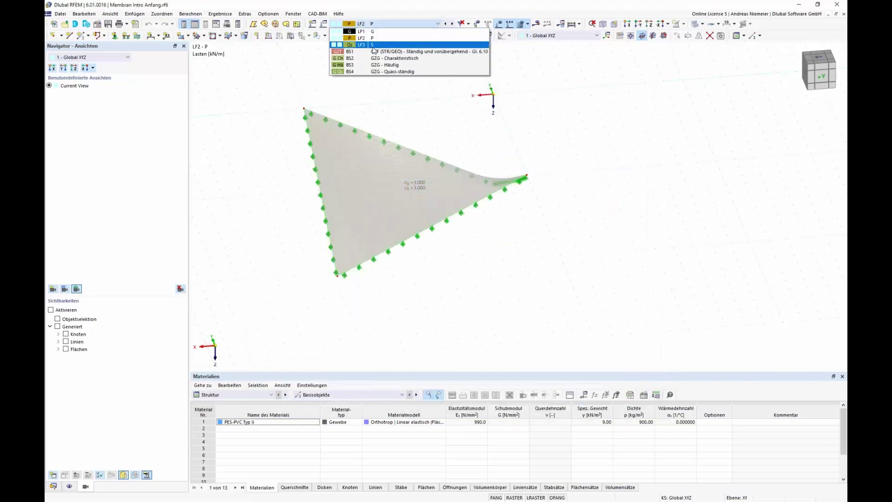
left_click(376, 45)
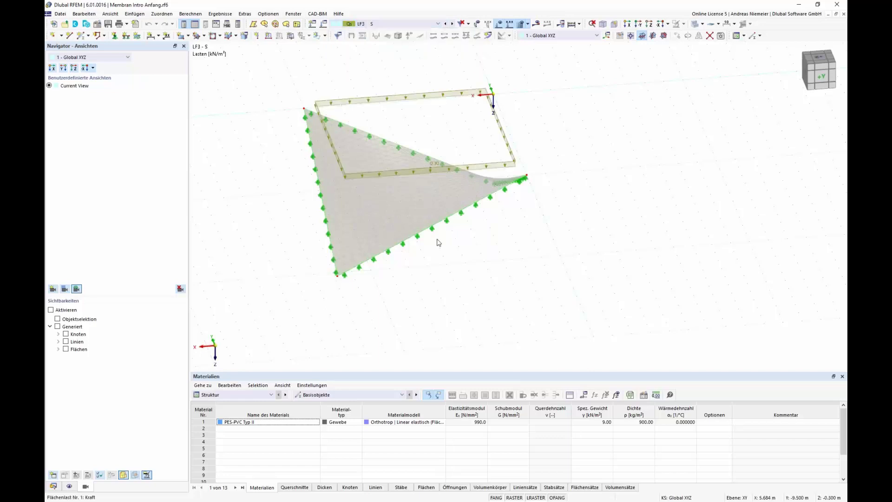
middle_click_drag(518, 251, 621, 271, "ctrl")
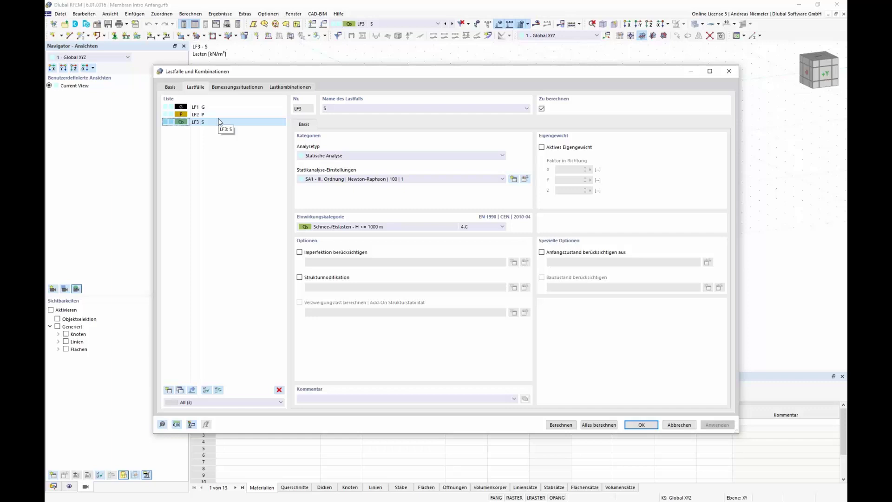
Activate the combination assistant (Kombinationsassistent) in the basic settings for load cases and combinations
left_click(233, 88)
left_click(168, 88)
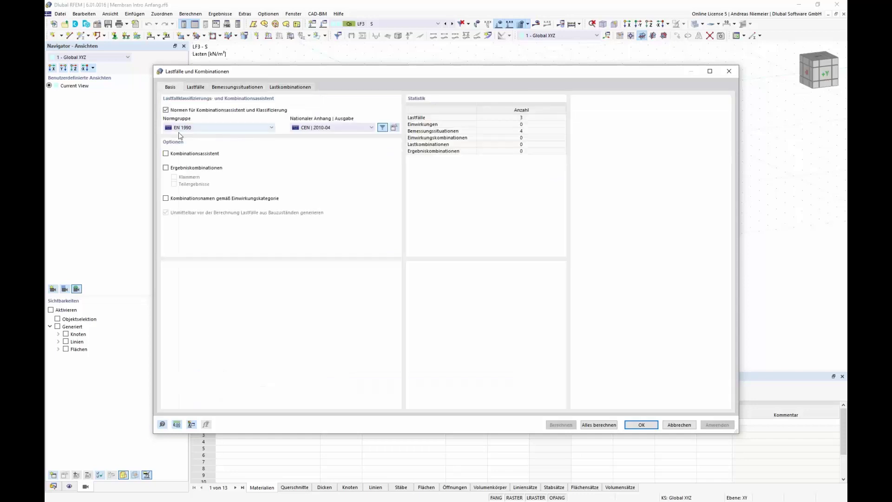
left_click(165, 154)
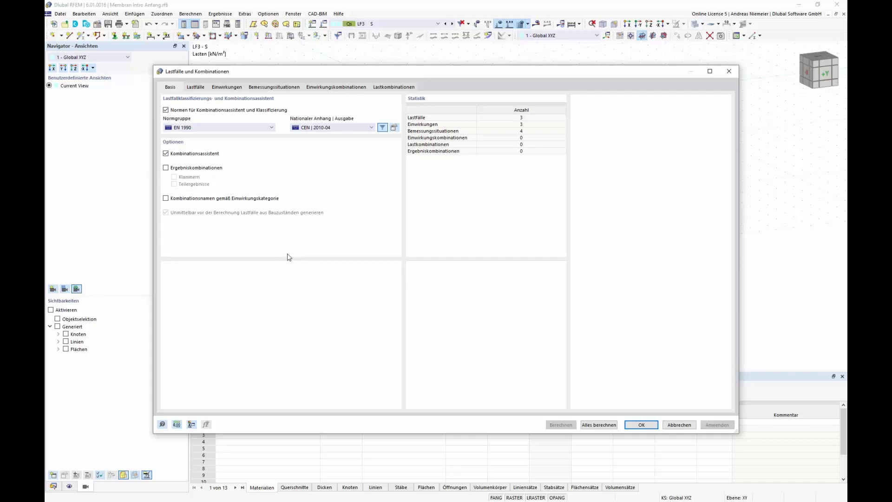
Exclude load cases LF1 to LF3 from the calculation
left_click(199, 88)
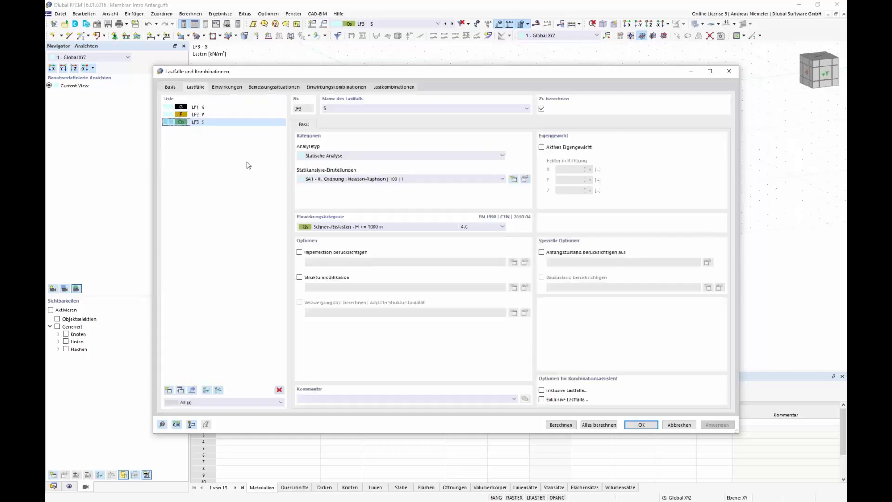
left_click(198, 108, "shift")
left_click(542, 109)
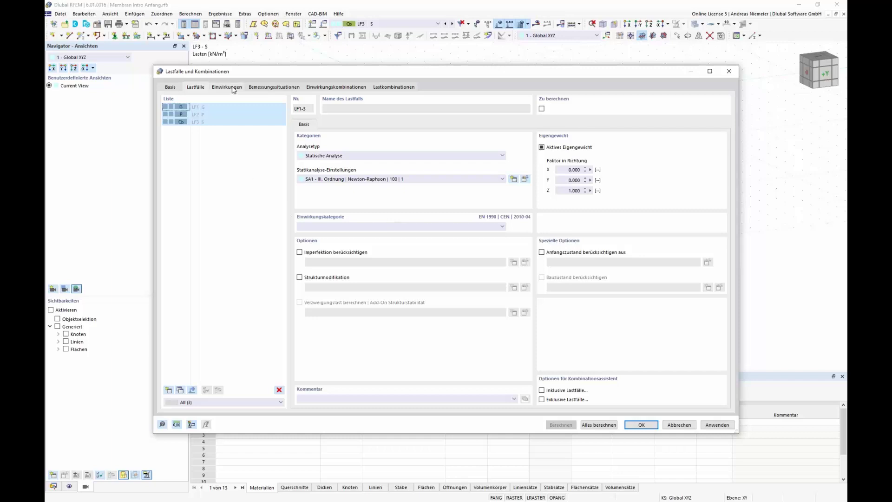
Set the combination assistant of design situation BS1 to consider the initial state from load case LF2 - P
left_click(258, 87)
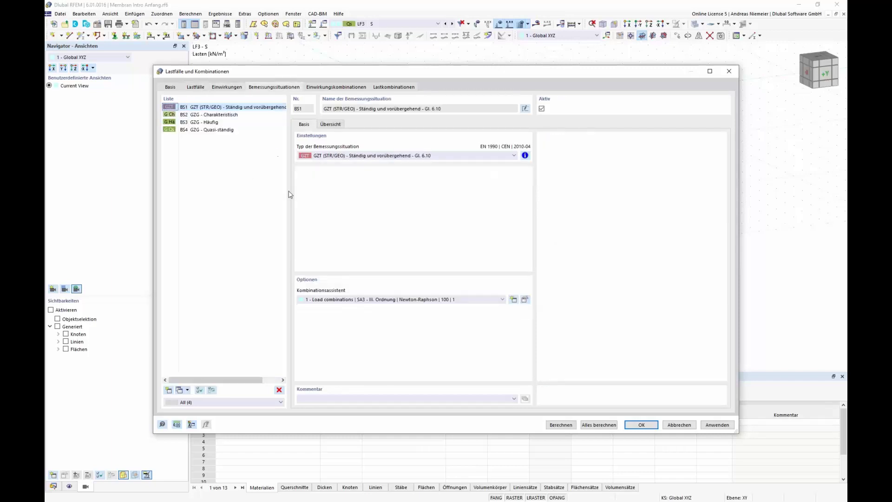
left_click(525, 300)
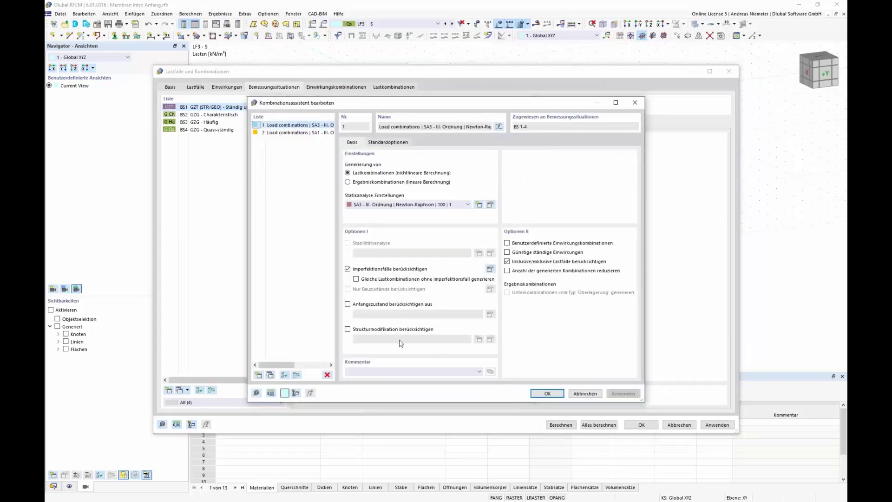
left_click(348, 305)
left_click(388, 315)
left_click(392, 328)
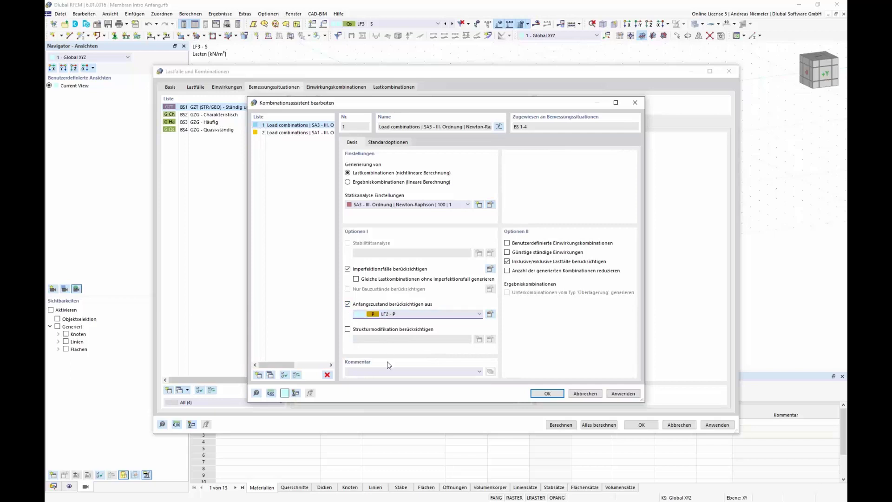
left_click(556, 395)
Check the initial state assigned to the generated load combinations LK1, LK2 and LK4, and calculate everything
left_click(399, 88)
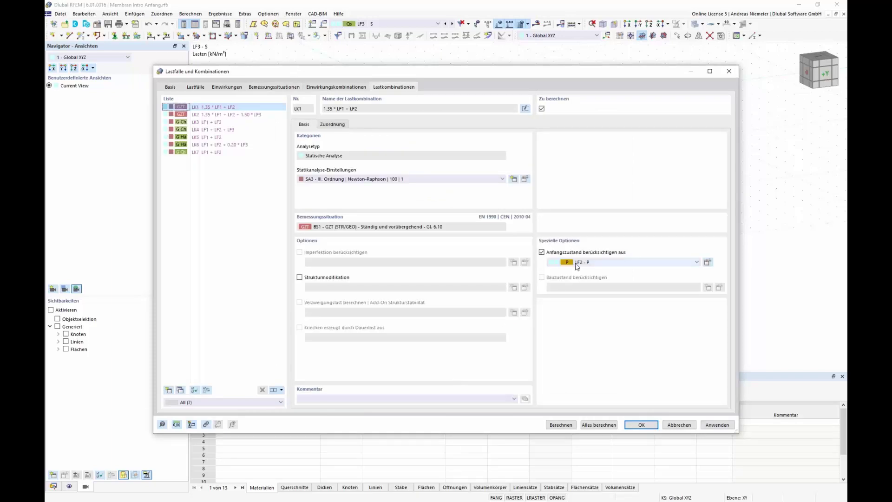
left_click(227, 114)
left_click(231, 130)
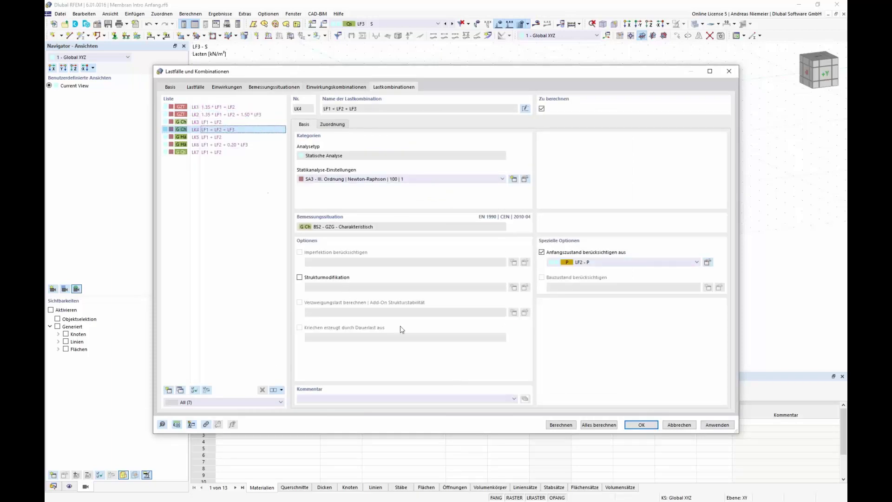
left_click(597, 425)
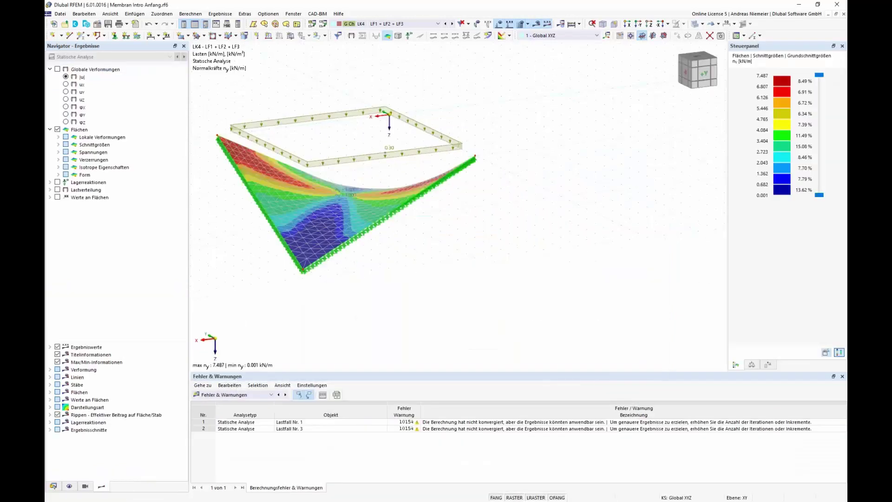
Display the membrane's normal forces for load case LF2 "P" and inspect them from different sides
middle_click_drag(230, 247, 362, 70)
left_click(404, 24)
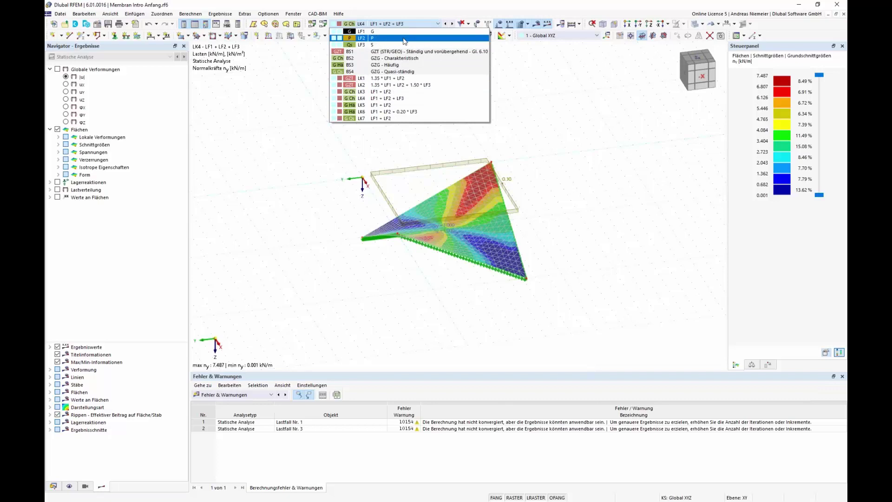
left_click(400, 38)
middle_click_drag(358, 274, 418, 260, "ctrl")
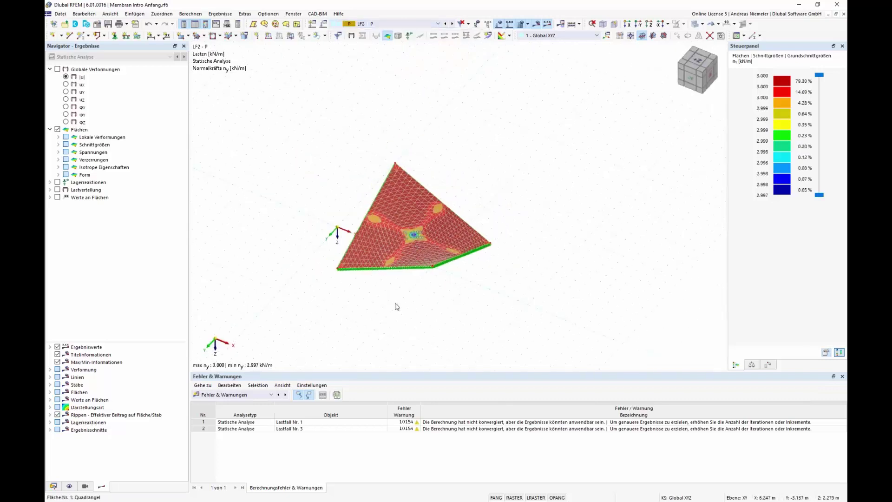
Compare the membrane's normal forces in load combinations LK3 (LF1 + LF2) and LK4 (LF1 + LF2 + LF3)
left_click(405, 24)
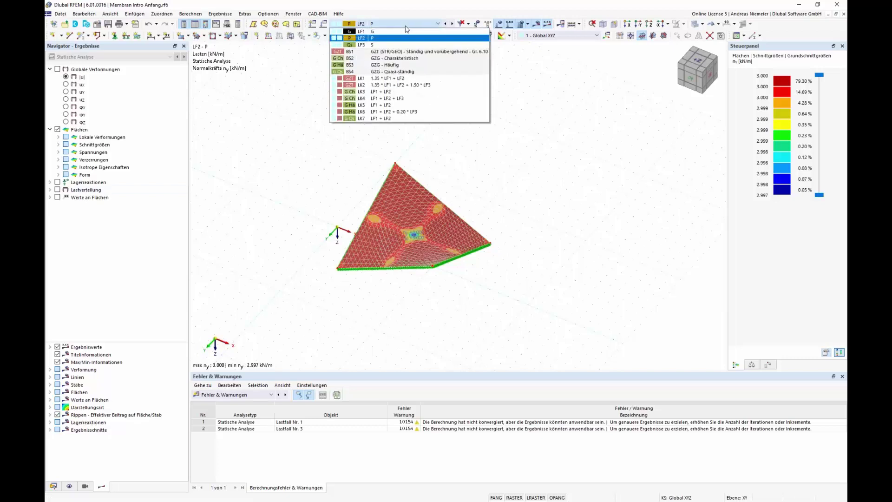
left_click(406, 92)
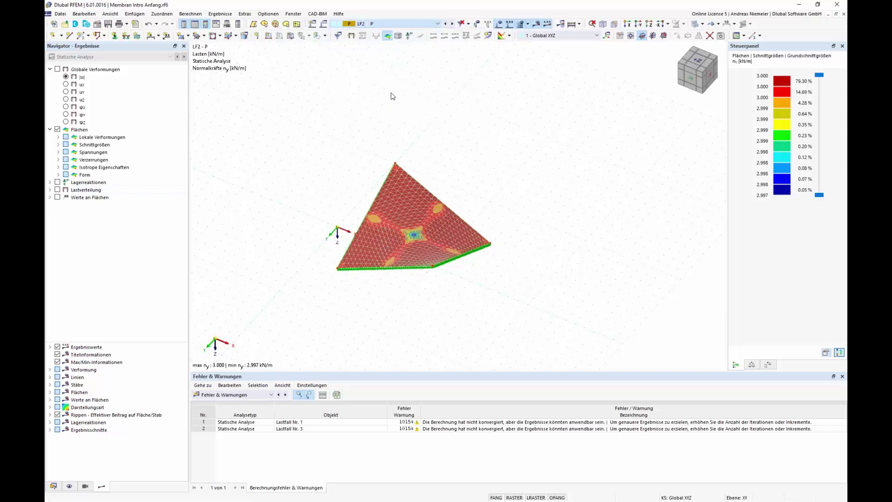
middle_click_drag(442, 323, 421, 233, "ctrl")
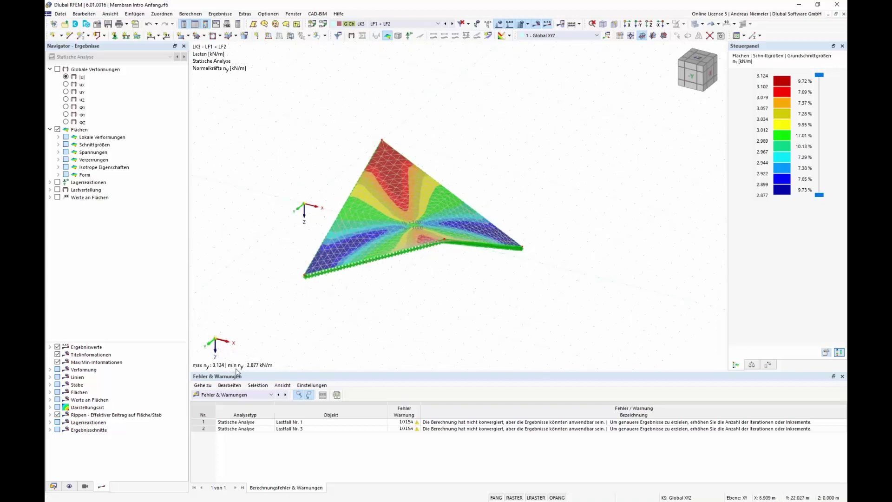
left_click(401, 24)
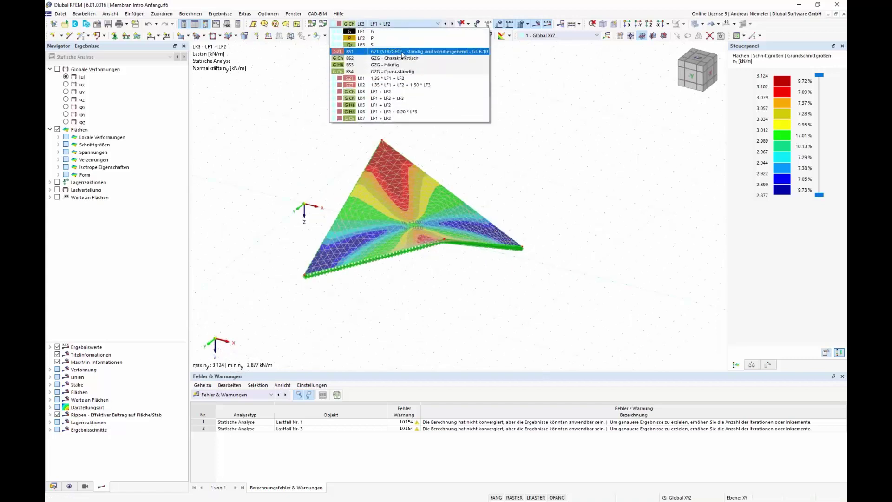
left_click(403, 103)
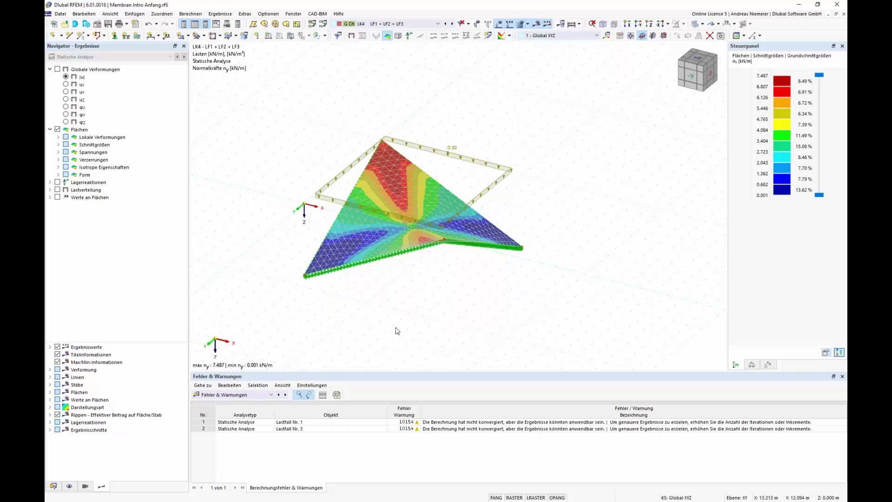
scroll(410, 283, "up", 1)
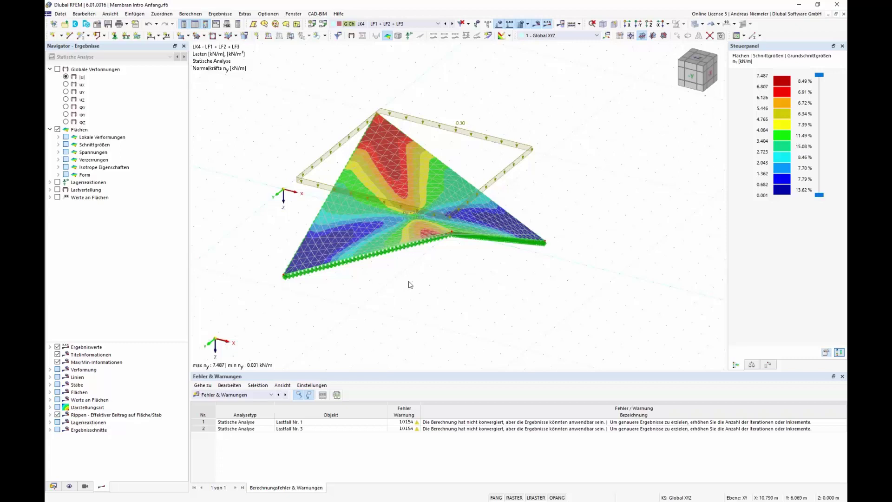
Close the "Membran Intro Anfang" model without saving its changes
left_click(59, 14)
left_click(76, 46)
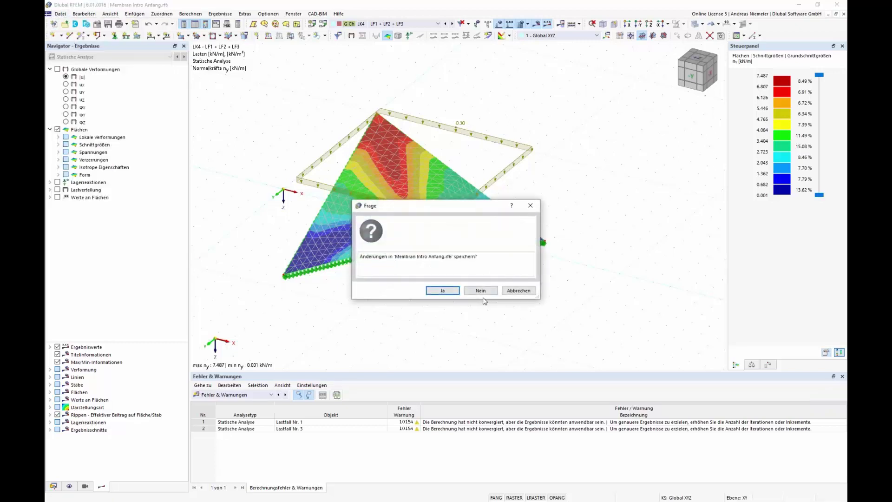
left_click(488, 291)
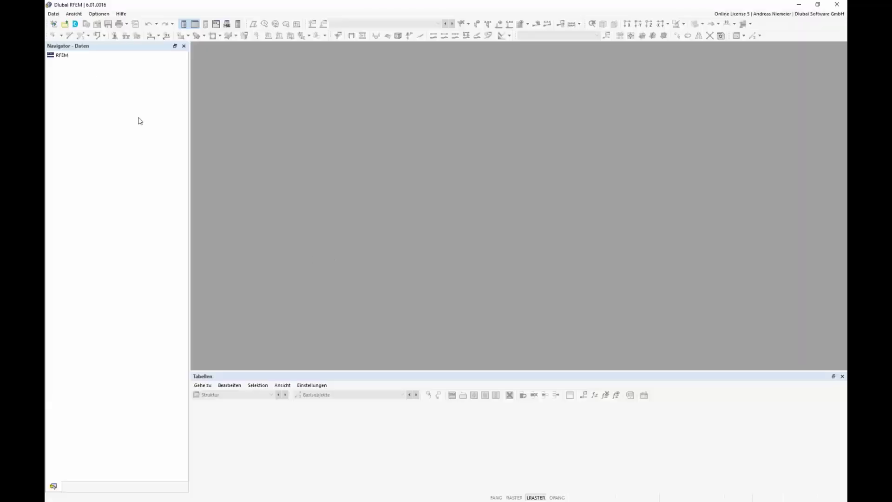
Create an empty 3D model named ST2 with the Formfindung and Analyse von Bauzuständen (CSA) add-ons activated
left_click(54, 13)
left_click(61, 24)
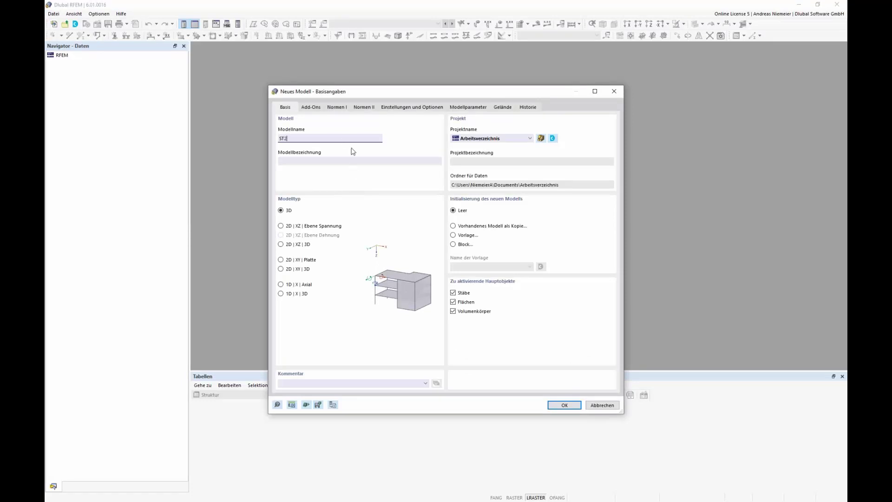
left_click(312, 107)
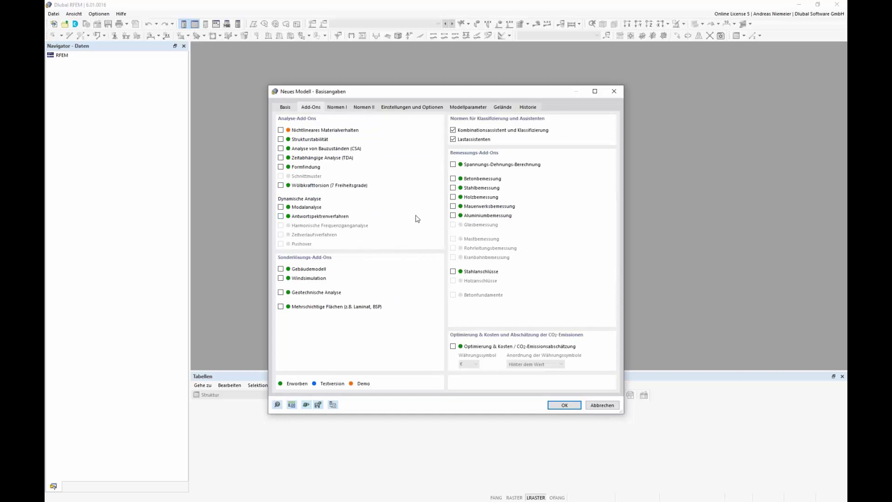
left_click(281, 166)
left_click(280, 149)
left_click(562, 406)
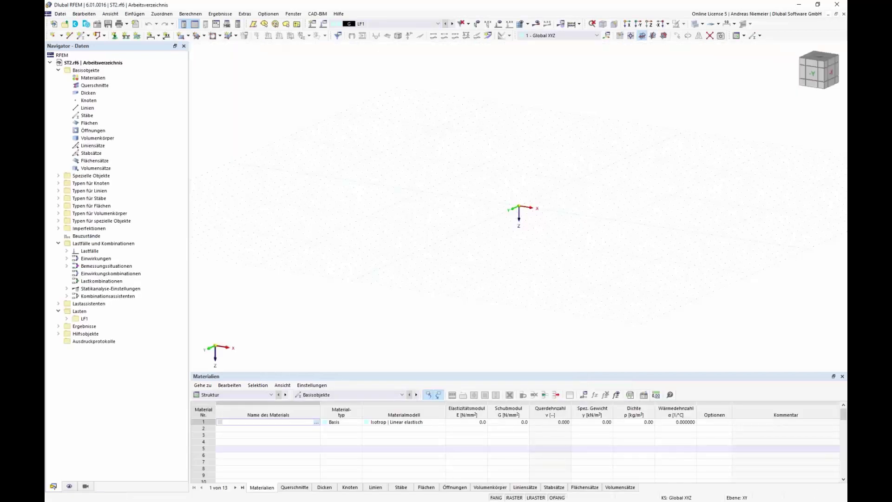
Create a new background layer from the file Basisgeometrie v2.dxf
middle_click_drag(611, 233, 545, 269)
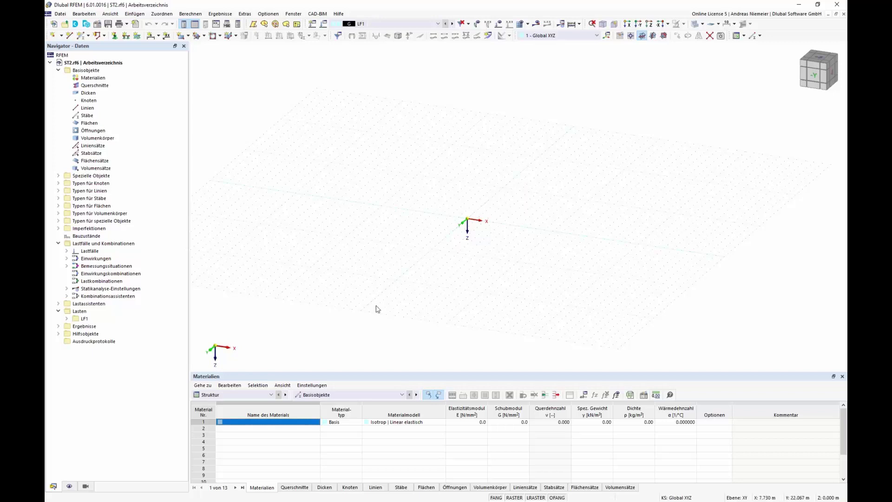
left_click(58, 333)
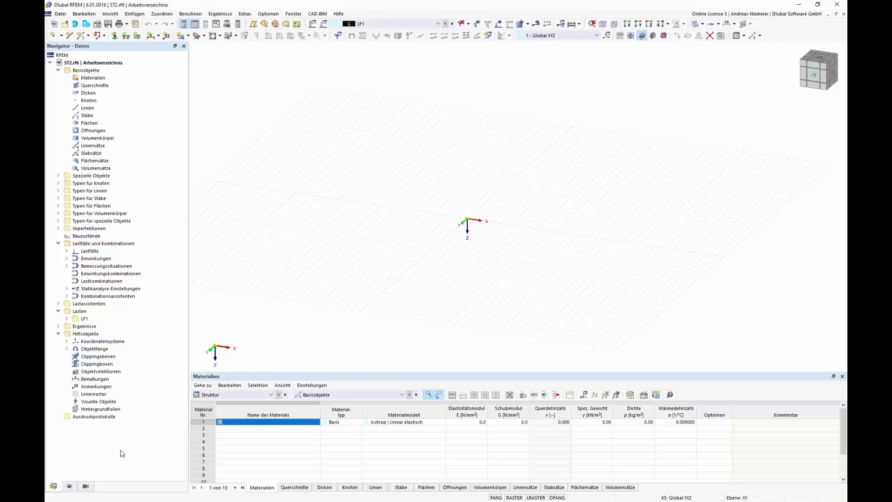
right_click(106, 409)
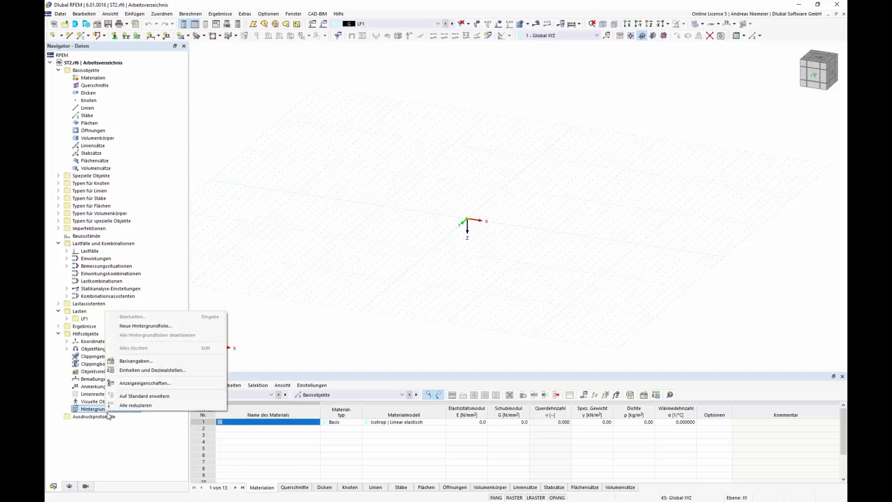
left_click(162, 328)
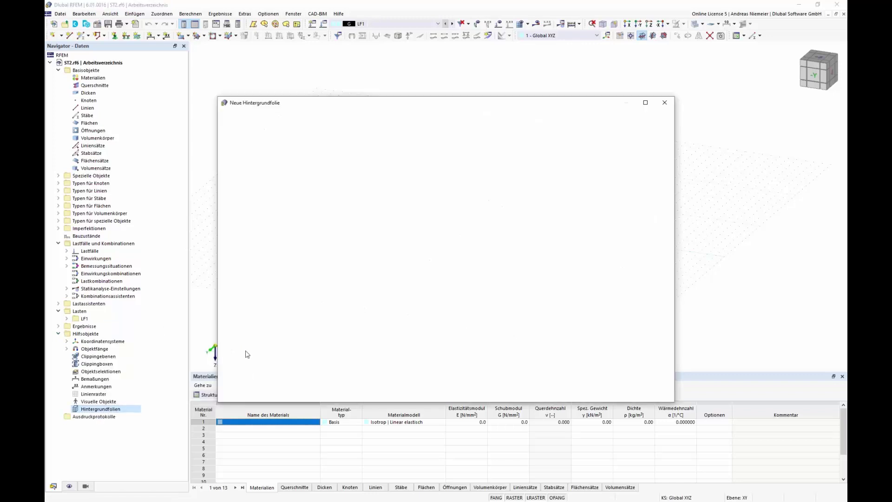
left_click(398, 173)
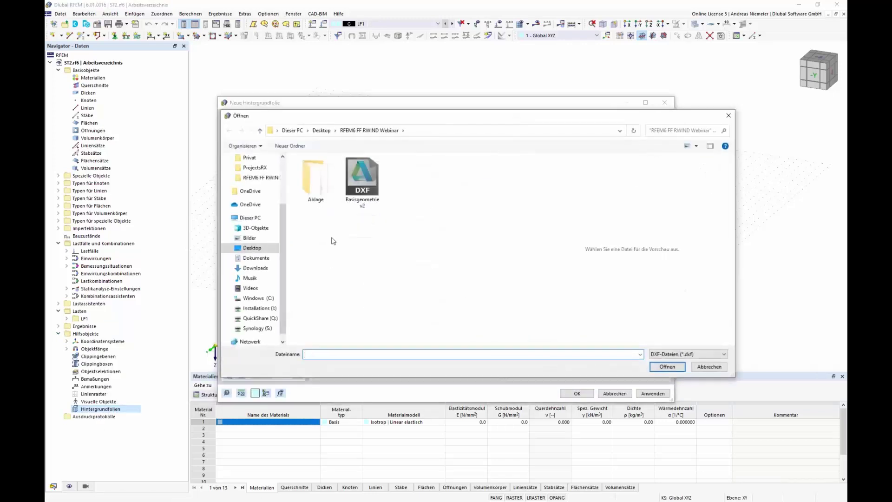
left_click(362, 182)
left_click(667, 366)
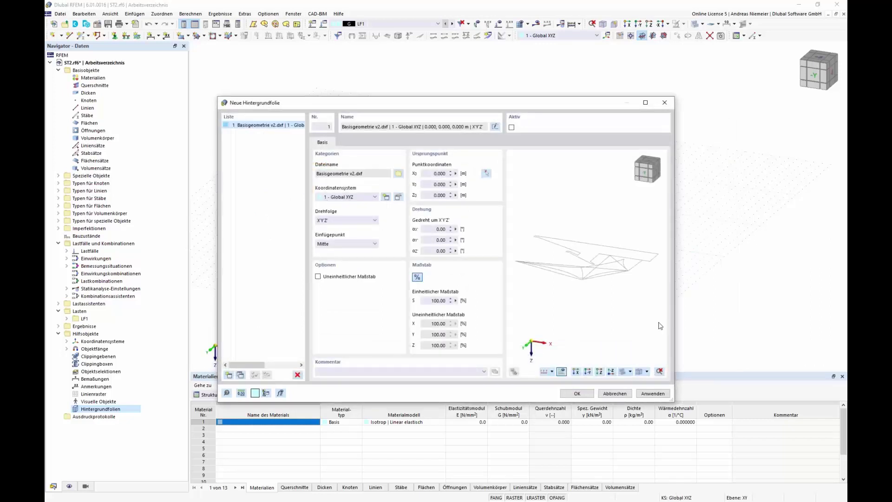
mouse_move(612, 300)
middle_mouse_down("ctrl")
mouse_move(592, 253)
mouse_move(605, 298)
middle_mouse_up("ctrl")
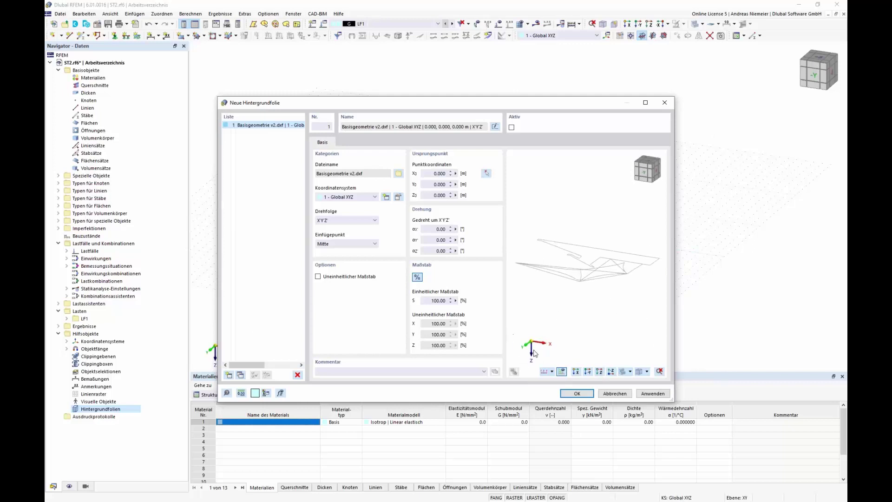
Rotate the DXF background layer by 90° about X and 180° about Z and confirm its definition
double_click(435, 228)
type("90")
double_click(437, 251)
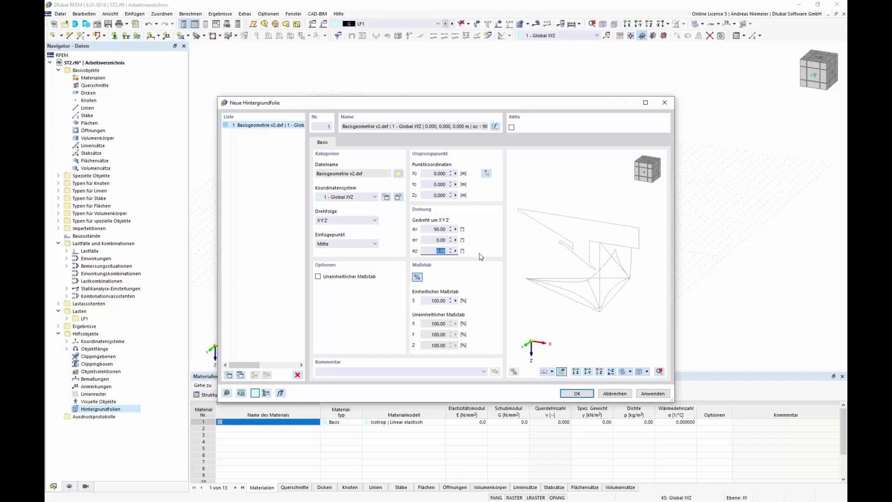
type("180")
left_click(437, 240)
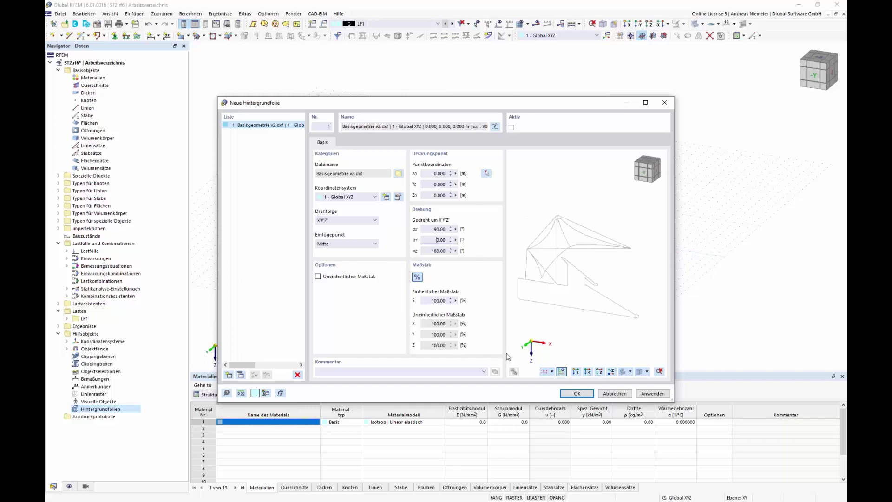
left_click(581, 395)
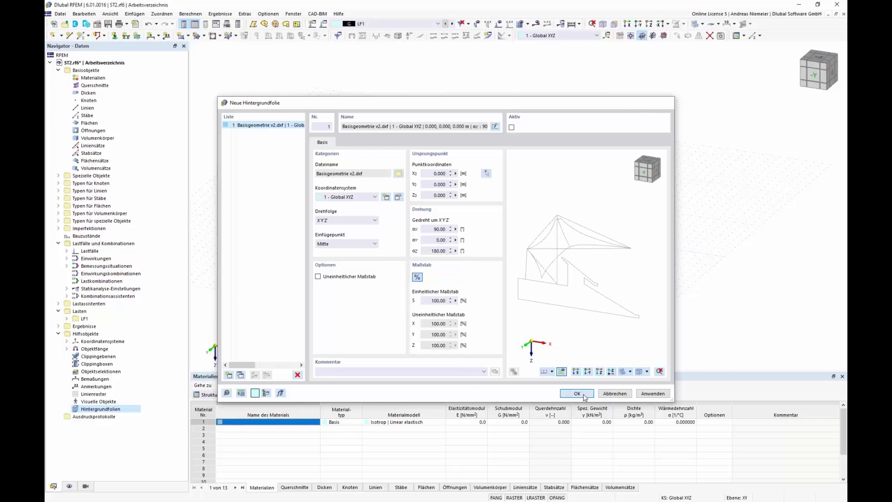
Set Basisgeometrie v2.dxf as the active background layer and bring its whole geometry into view
left_click(66, 409)
right_click(122, 416)
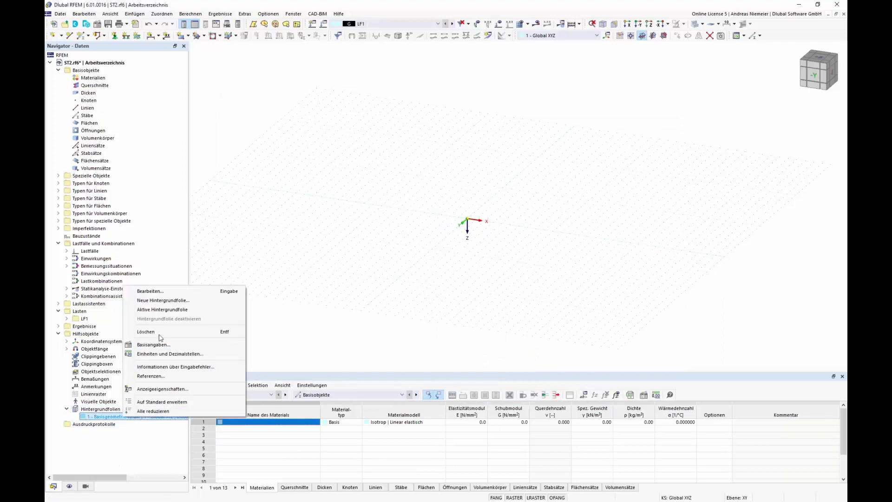
left_click(173, 315)
scroll(446, 260, "down", 5)
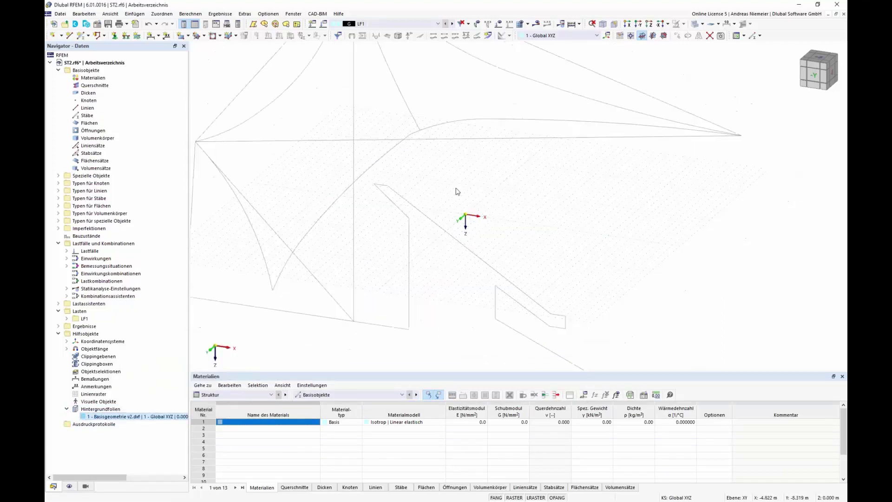
right_click_drag(520, 260, 539, 242)
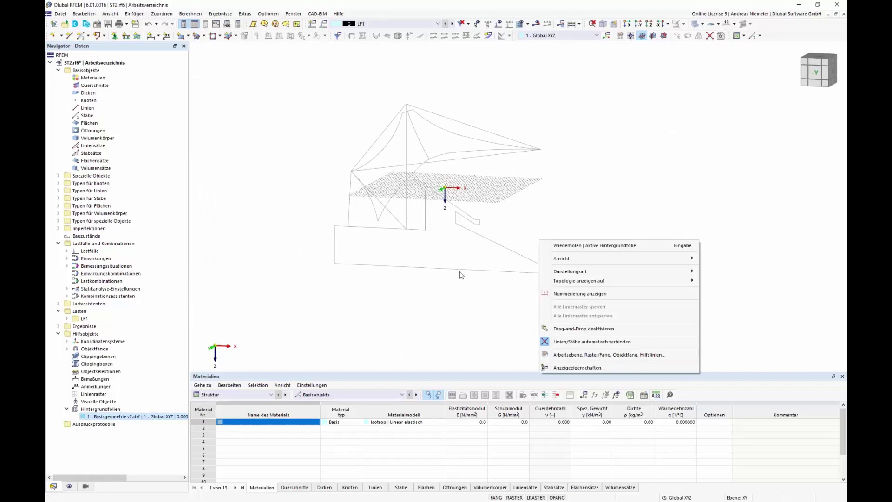
left_click(492, 329)
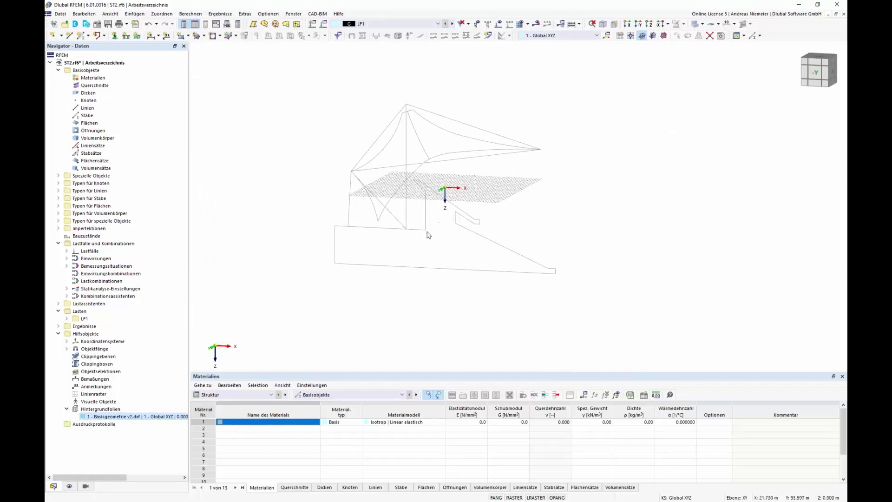
scroll(420, 258, "up", 3)
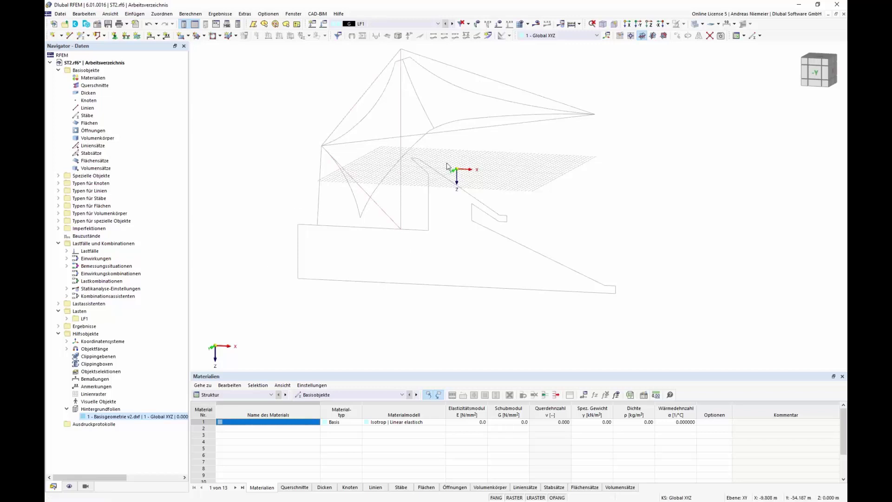
middle_click_drag(514, 175, 517, 213)
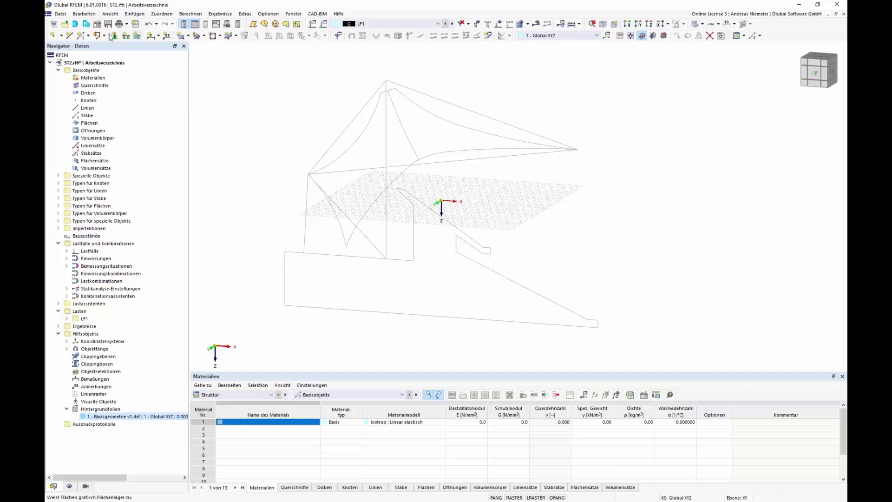
Start a new beam member with a circular hollow cross-section of 1000 mm diameter and 10 mm wall thickness
left_click(81, 39)
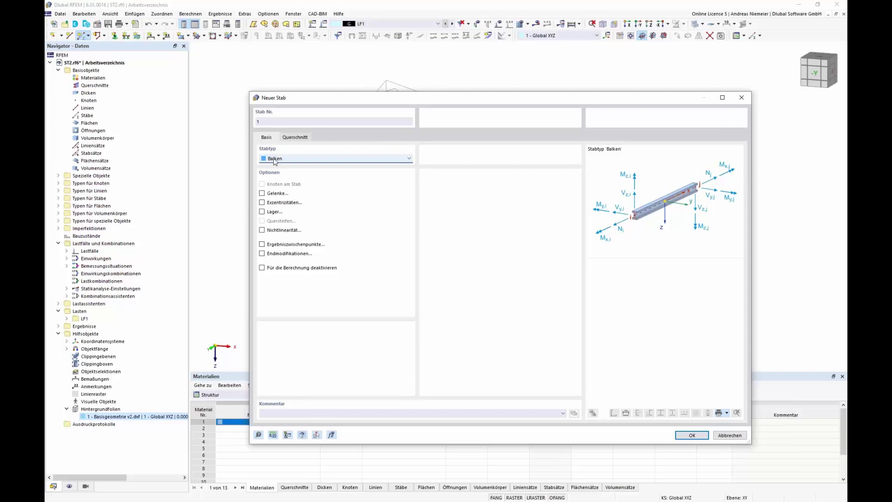
left_click(293, 138)
left_click(528, 343)
left_click(663, 401)
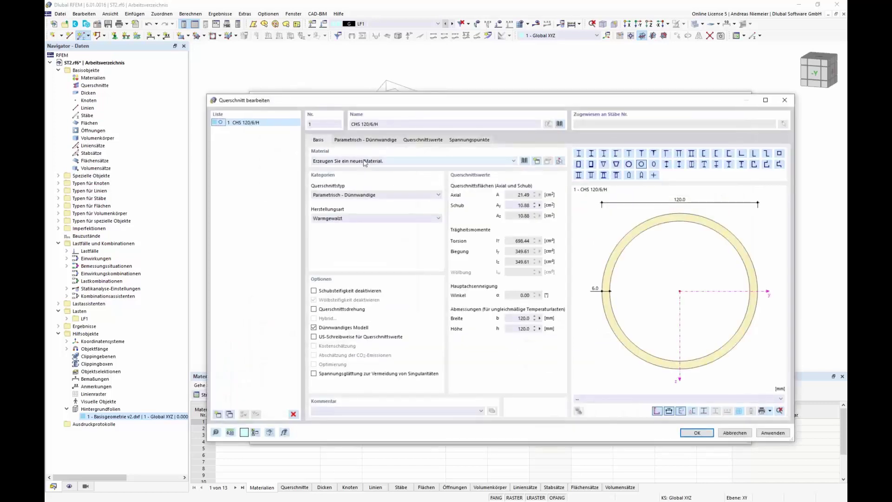
type("1000")
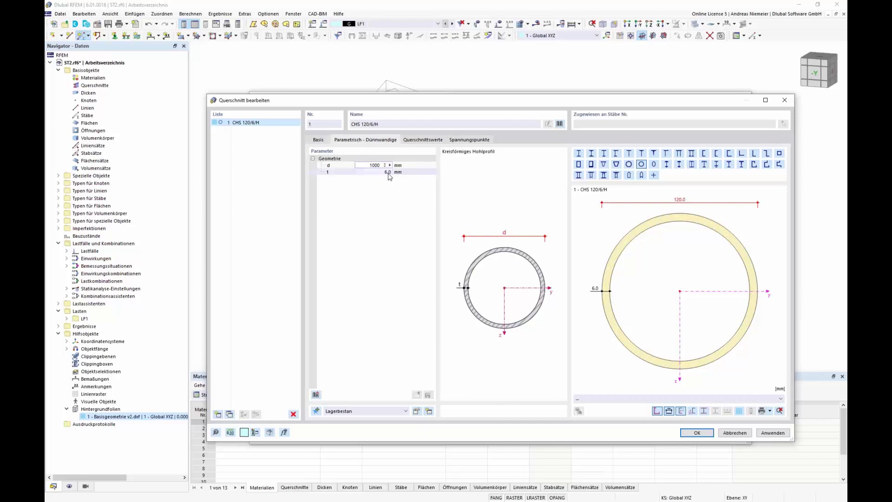
key("Tab")
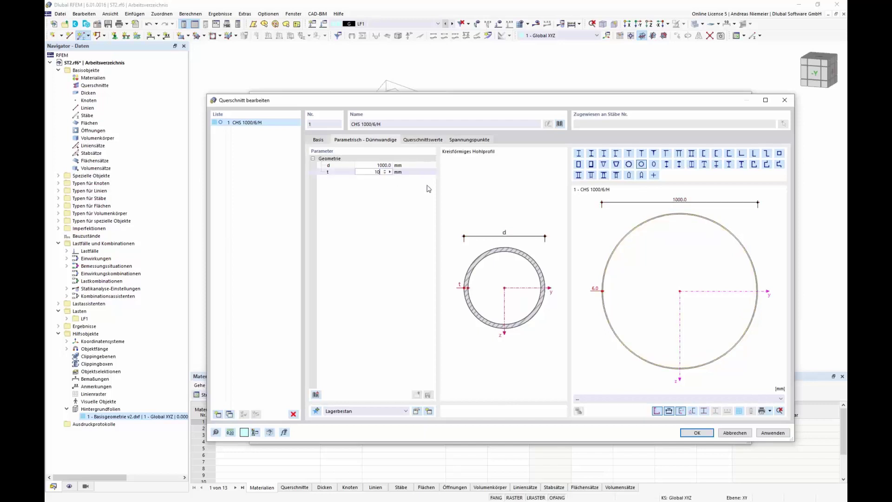
left_click(684, 431)
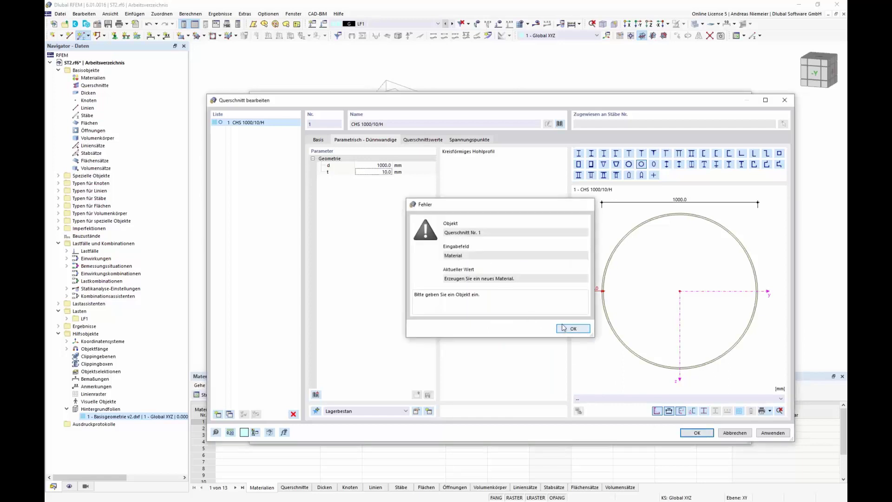
Assign library steel S355 from the Stahl S series of EN 10025-2:2004-11 to the 1000 mm hollow section
left_click(559, 329)
left_click(526, 162)
left_click(274, 152)
left_click(274, 175)
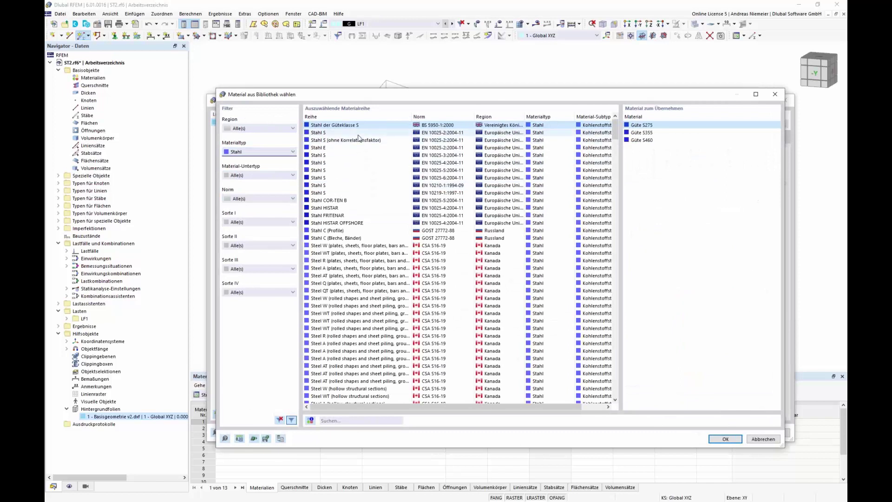
left_click(359, 133)
left_click(641, 140)
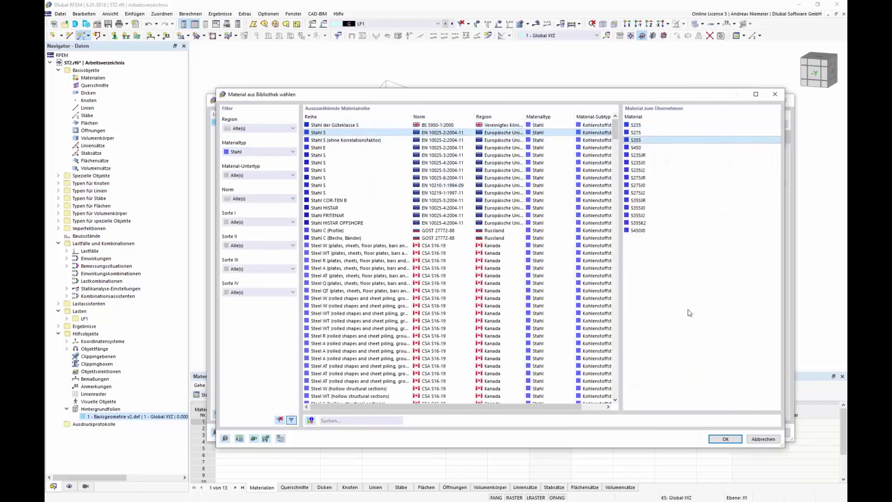
left_click(725, 439)
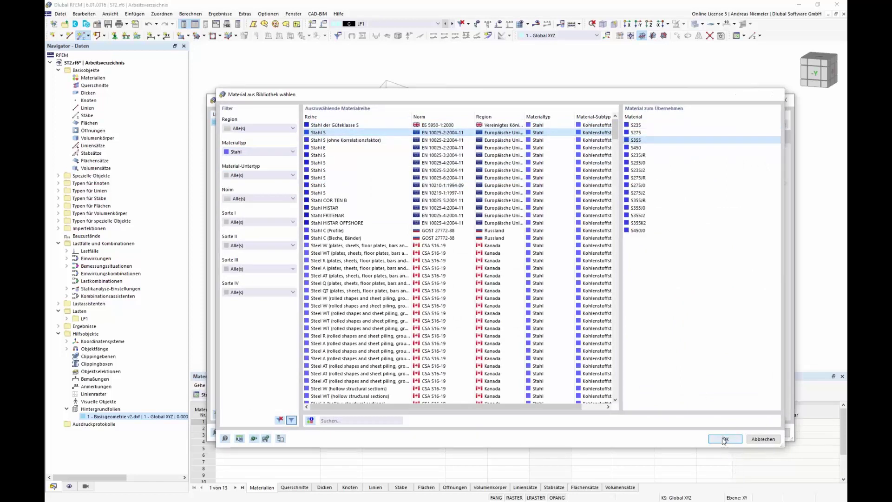
left_click(734, 433)
Place the mast member along the vertical DXF line from its base point up to the apex
left_click(692, 434)
left_click(386, 259)
left_click(385, 80)
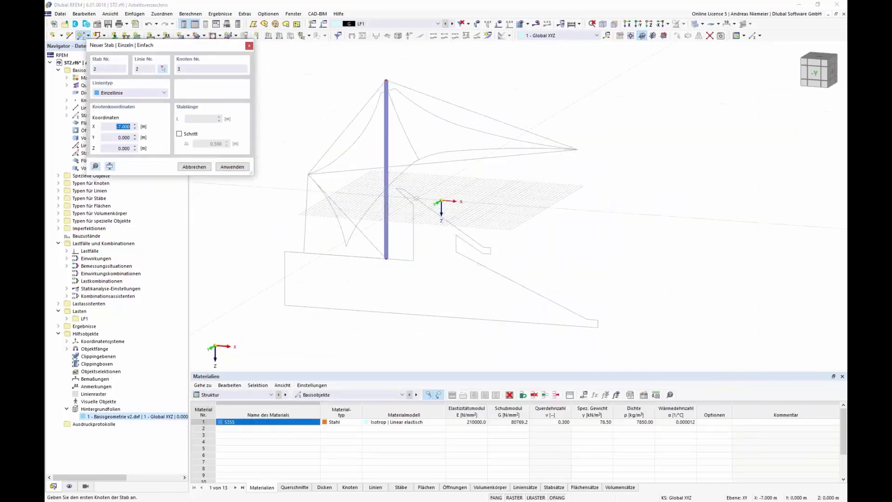
key("Escape")
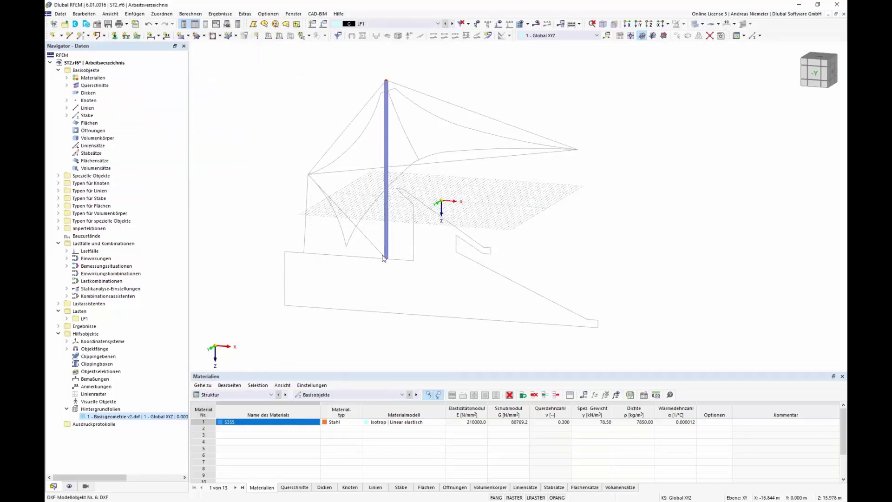
Start another beam member with hinges enabled and a circular hollow section of 600 mm diameter and 10 mm wall thickness
left_click(82, 36)
left_click(262, 194)
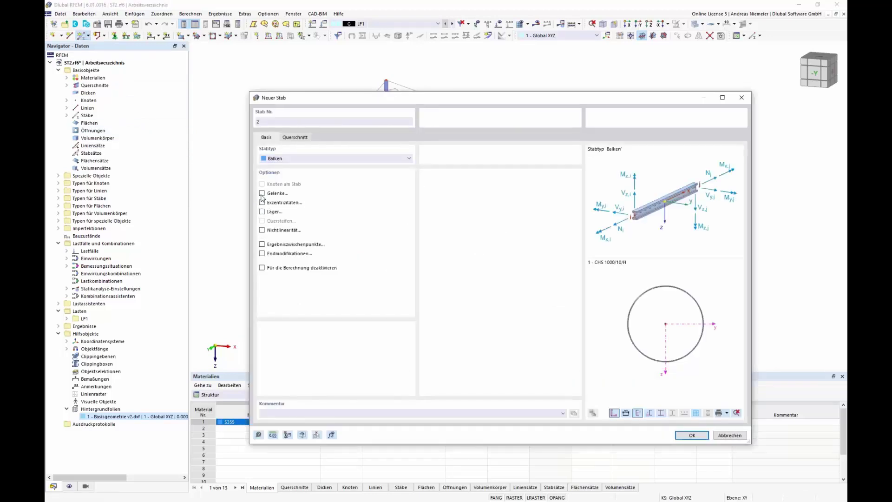
left_click(294, 138)
left_click(527, 344)
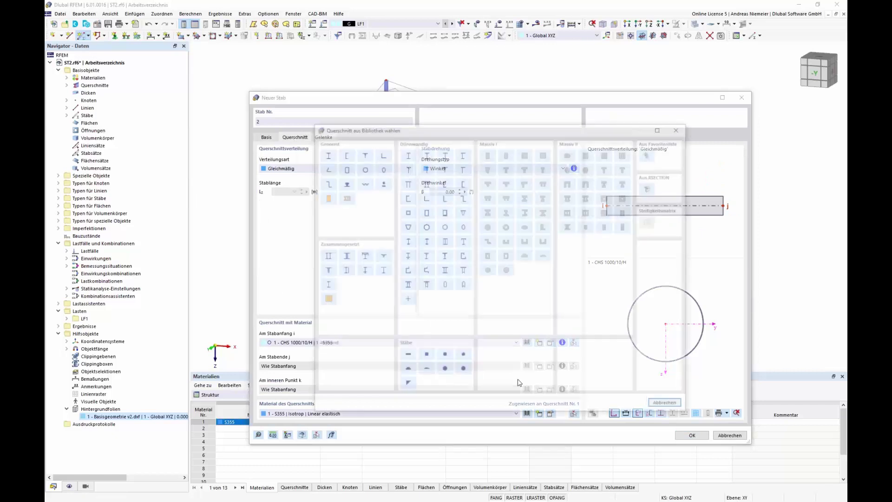
left_click(669, 407)
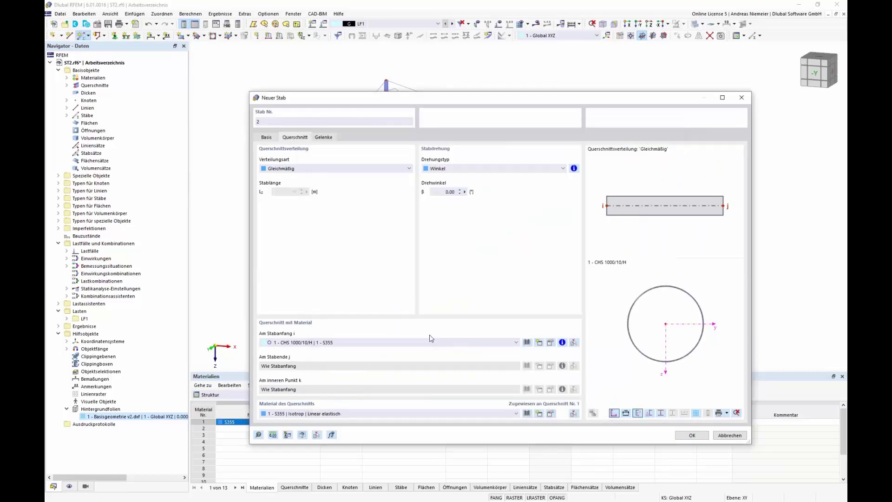
left_click(376, 140)
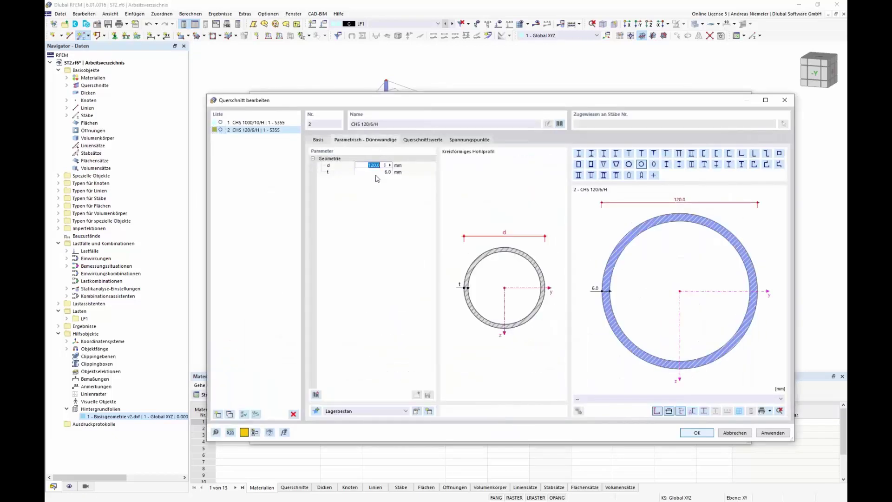
type("600")
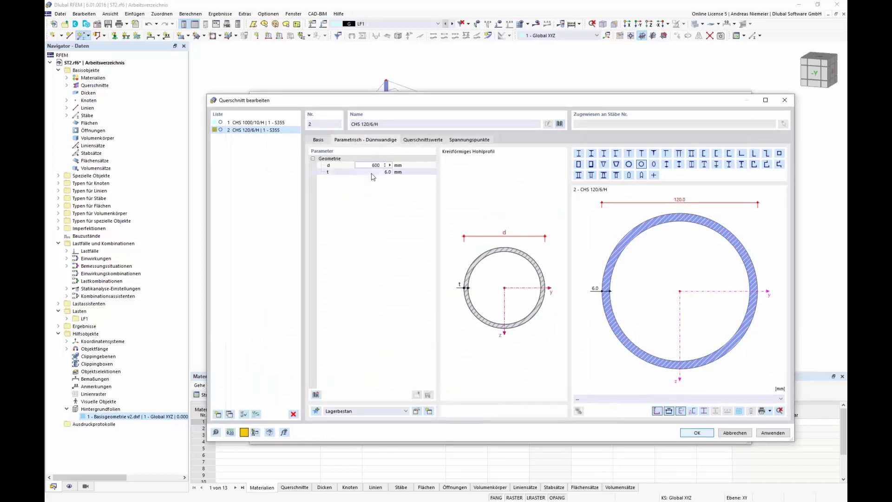
key("Tab")
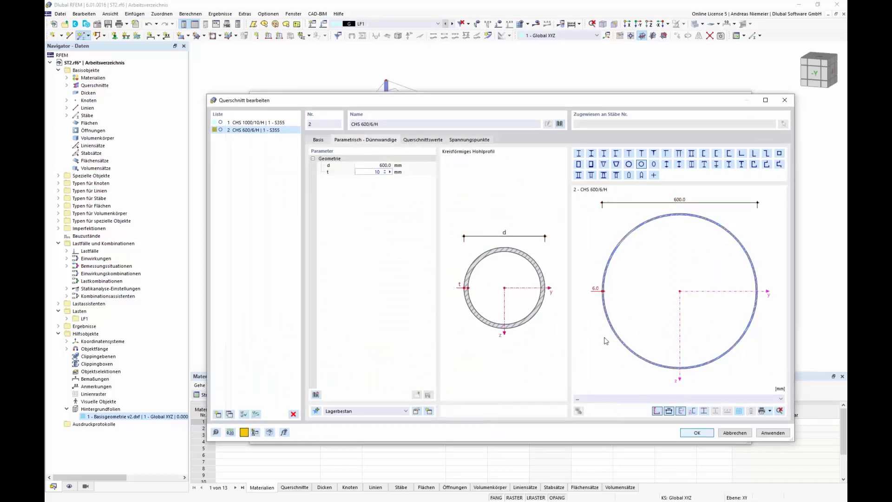
left_click(696, 434)
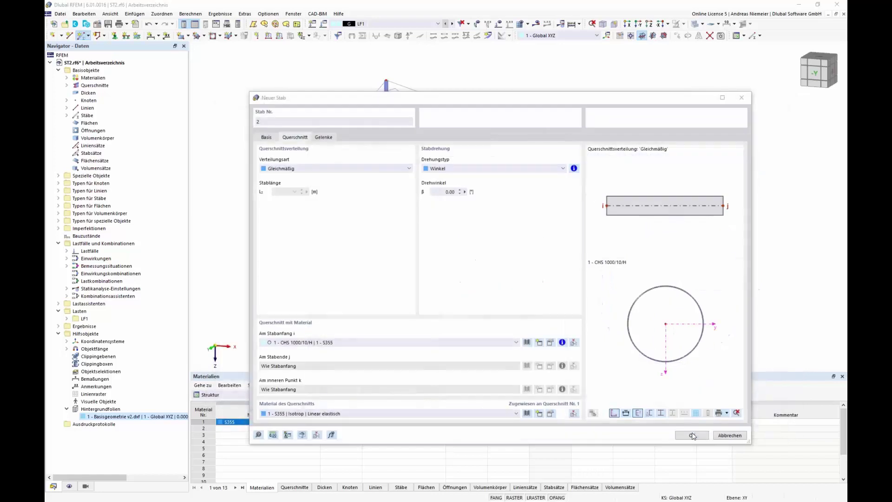
Assign a start hinge releasing φy and φz, and place the 600 mm member from the mast base to the DXF point at X -37.829, Z -4.493 m
left_click(324, 138)
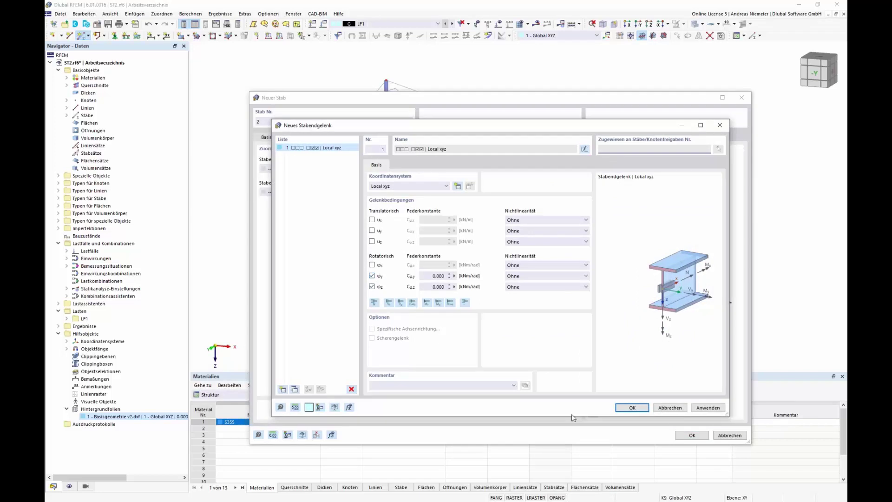
left_click(633, 408)
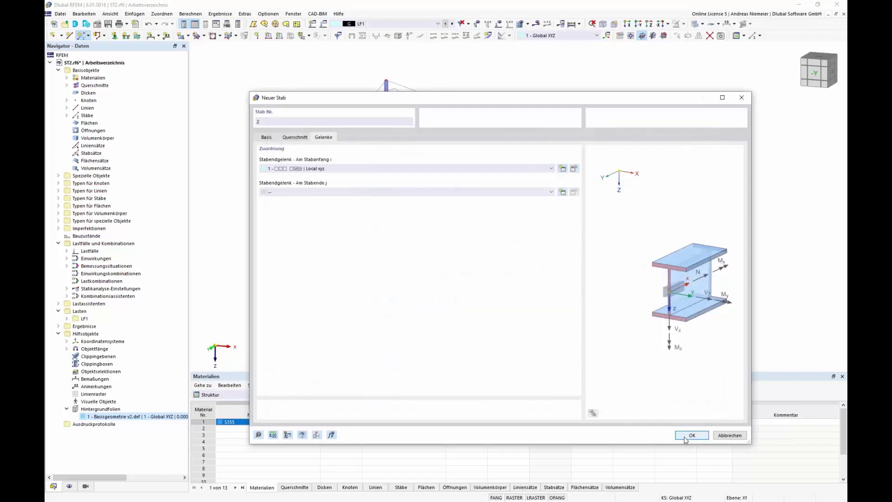
left_click(692, 435)
left_click(386, 258)
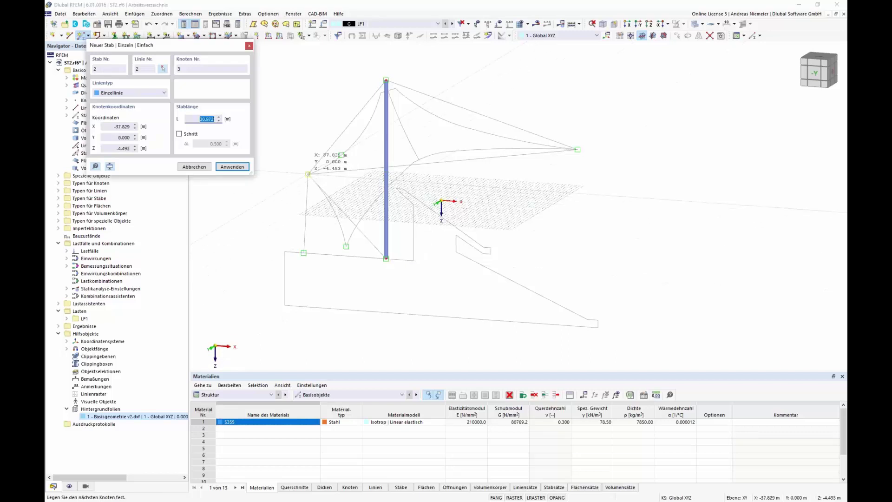
left_click(308, 174)
key("Escape")
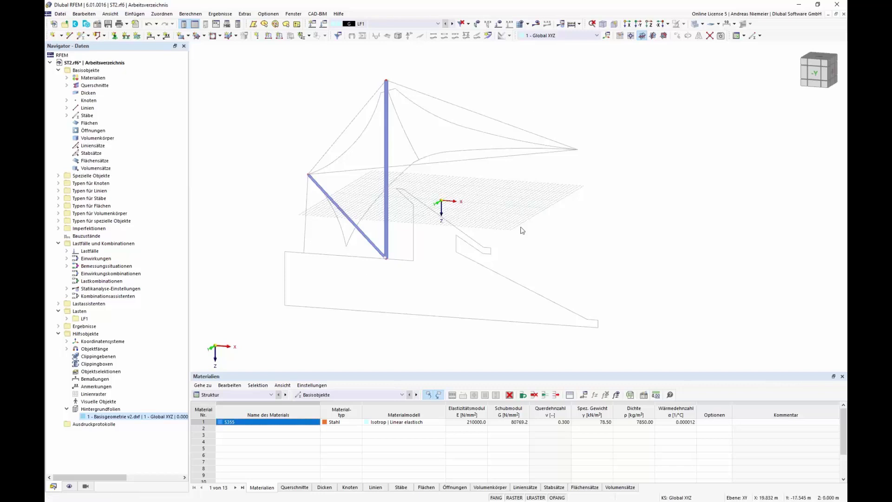
Copy the inclined member's outer end node once along the global X direction to X 106.171 m
scroll(504, 181, "down", 2)
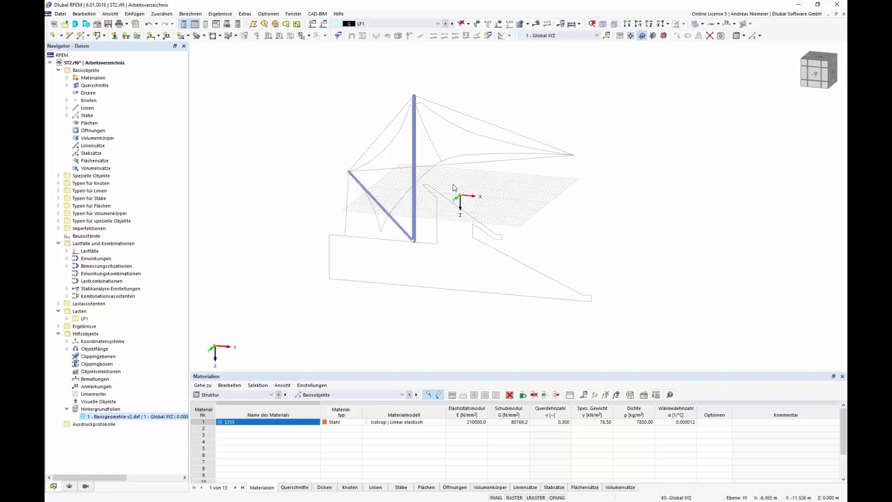
middle_click_drag(383, 253, 316, 260)
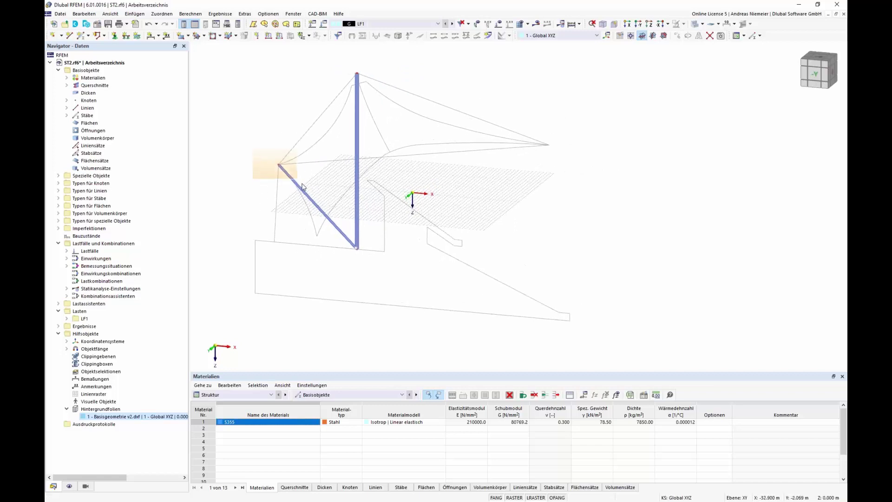
left_click(677, 36)
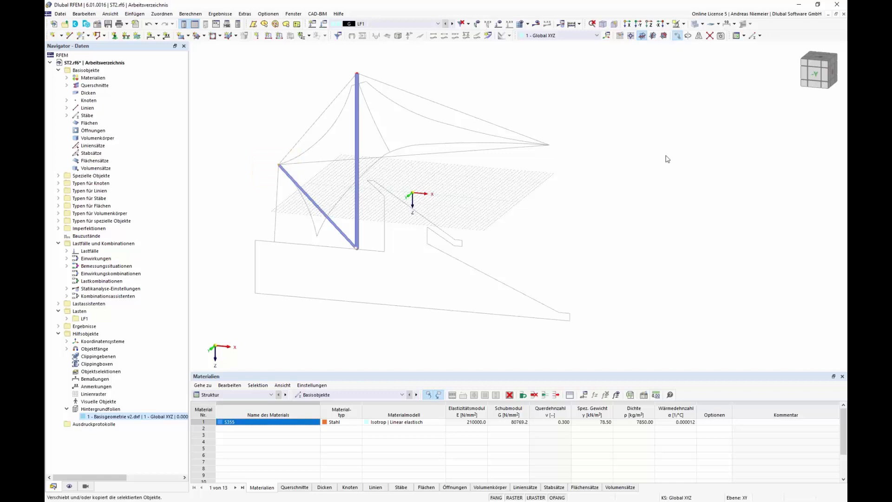
left_click(331, 180)
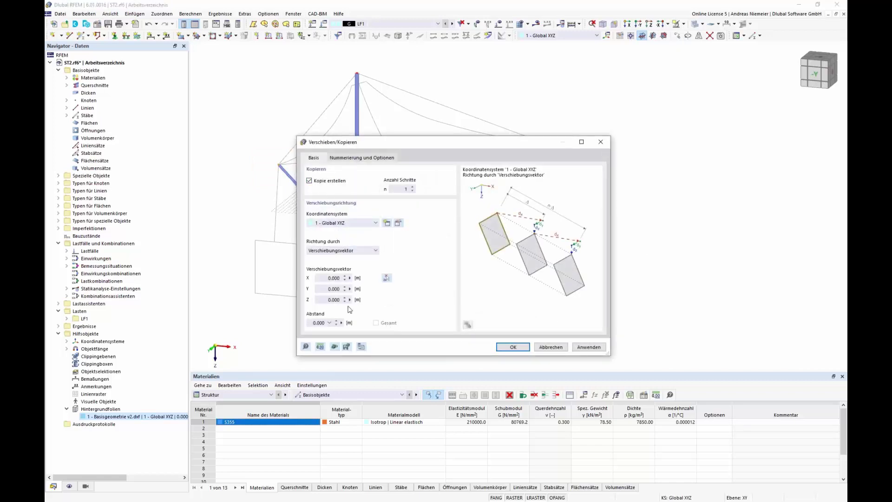
left_click(325, 278)
left_click(513, 347)
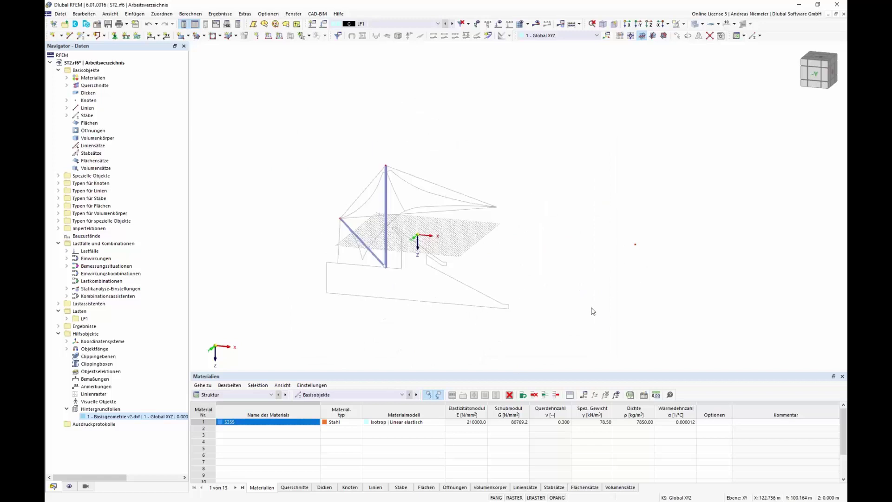
Place nodes on three DXF points: the ground anchor below the inclined member's tip, the membrane's low point and the membrane's far tip
left_click(55, 36)
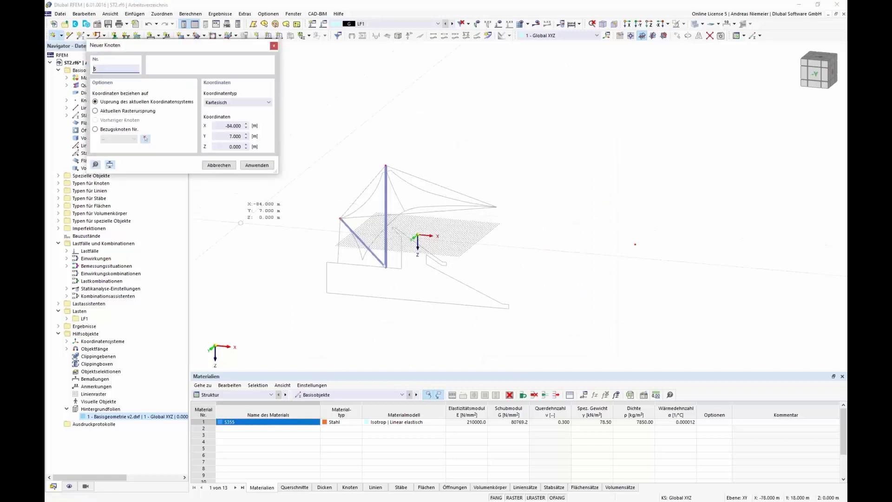
scroll(327, 299, "up", 3)
left_click(345, 235)
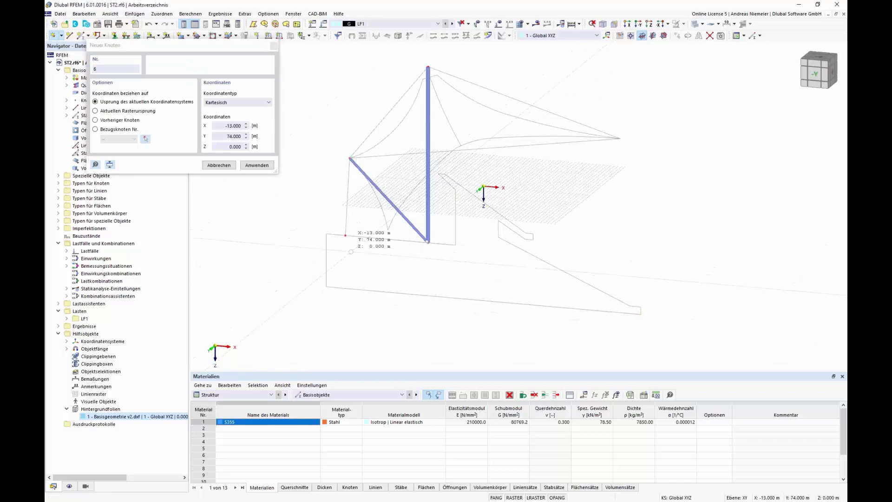
left_click(388, 229)
left_click(621, 138)
key("Escape")
Copy the three new nodes by rotating them 7.5° about the Z axis through the far copied node, once in each direction
left_click_drag(326, 216, 405, 257)
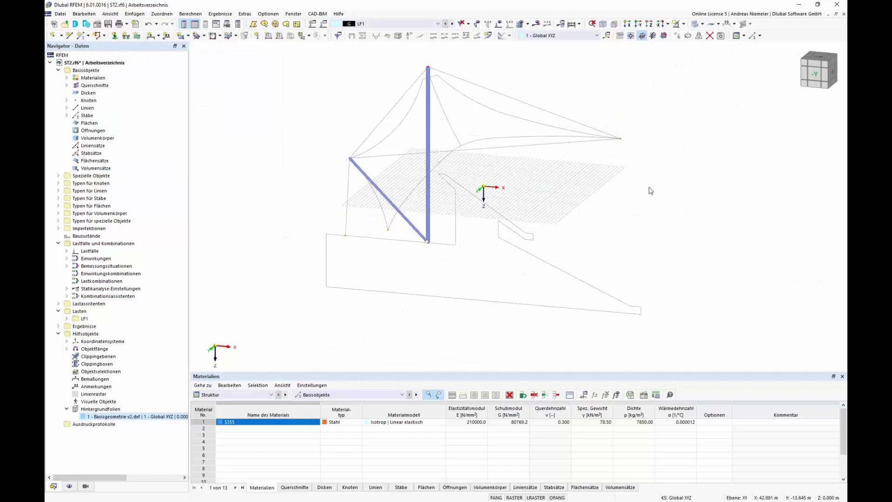
scroll(651, 190, "down", 2)
left_click(689, 36)
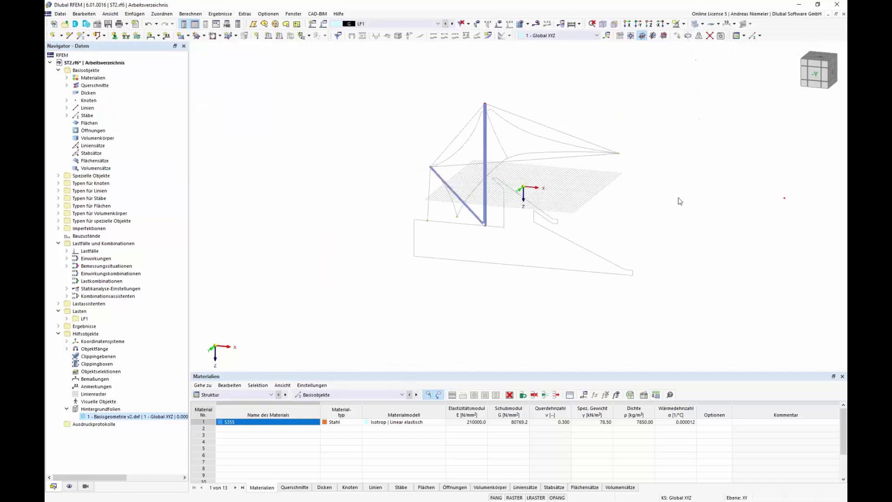
left_click(338, 179)
left_click(355, 222)
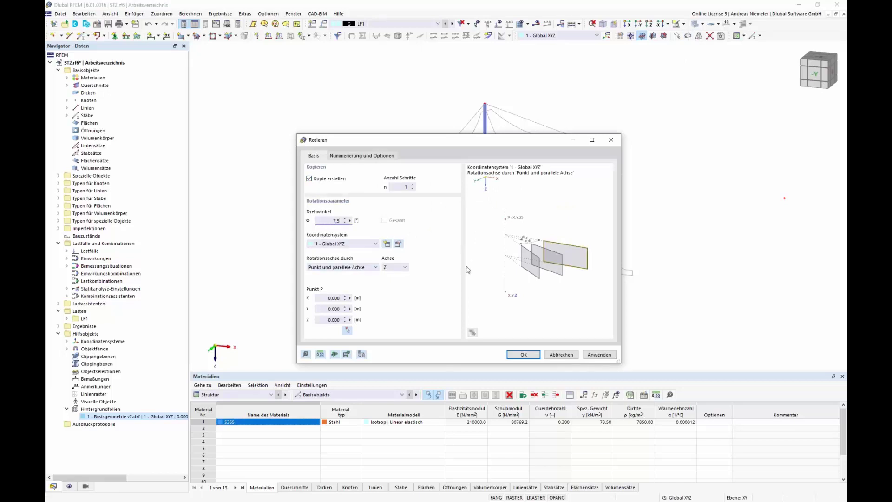
left_click(347, 330)
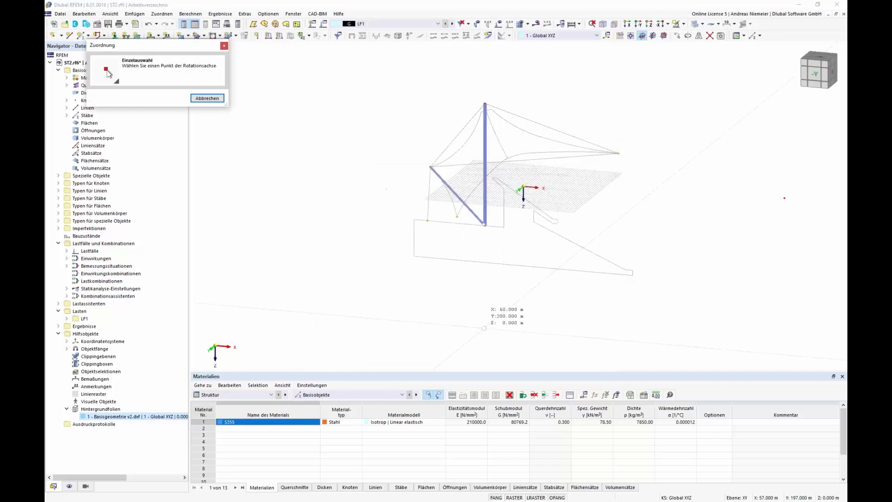
left_click(785, 197)
left_click(589, 356)
left_click(330, 224)
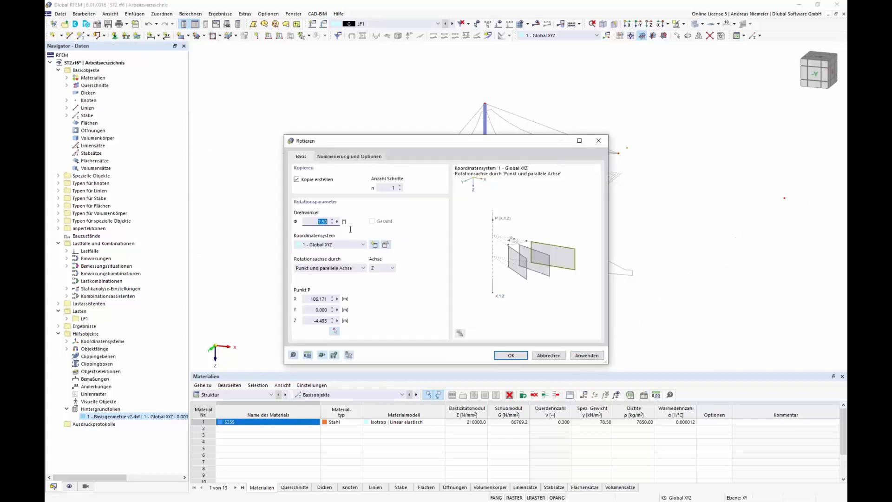
left_click(515, 356)
Start a new member and set its member type to Seil
middle_click_drag(558, 211, 542, 277)
scroll(506, 259, "up", 1)
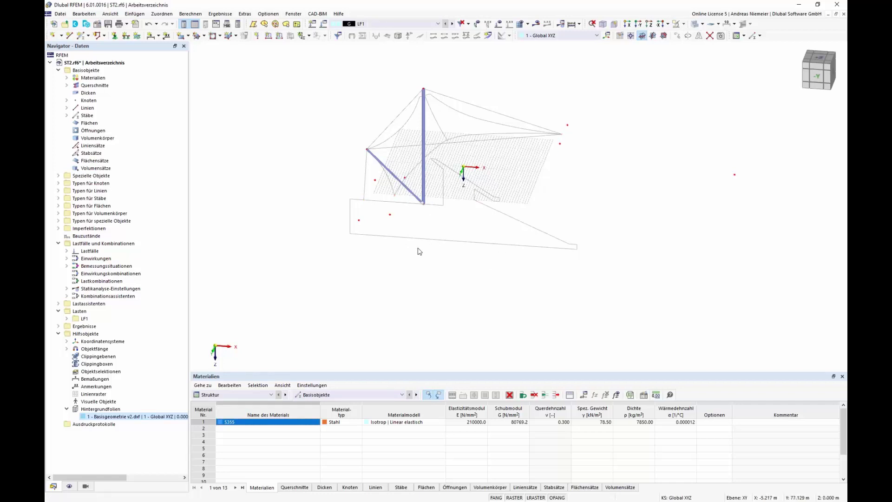
middle_click_drag(474, 236, 553, 249)
scroll(546, 255, "up", 2)
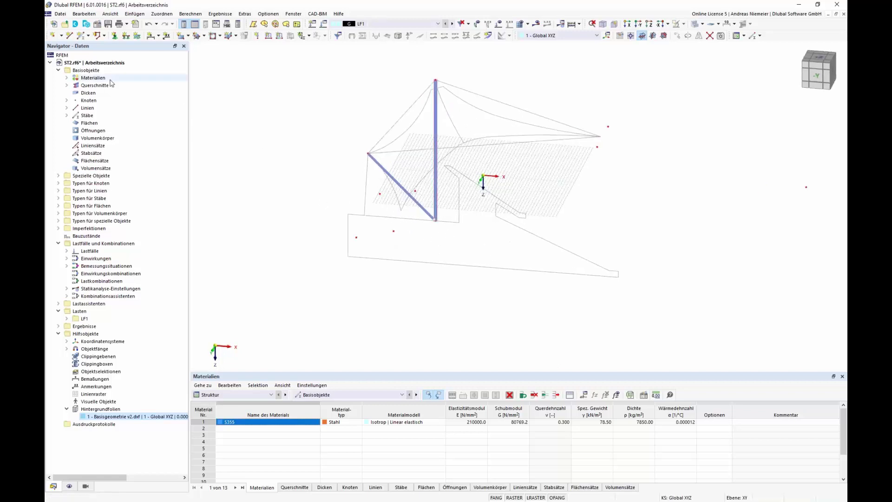
left_click(80, 36)
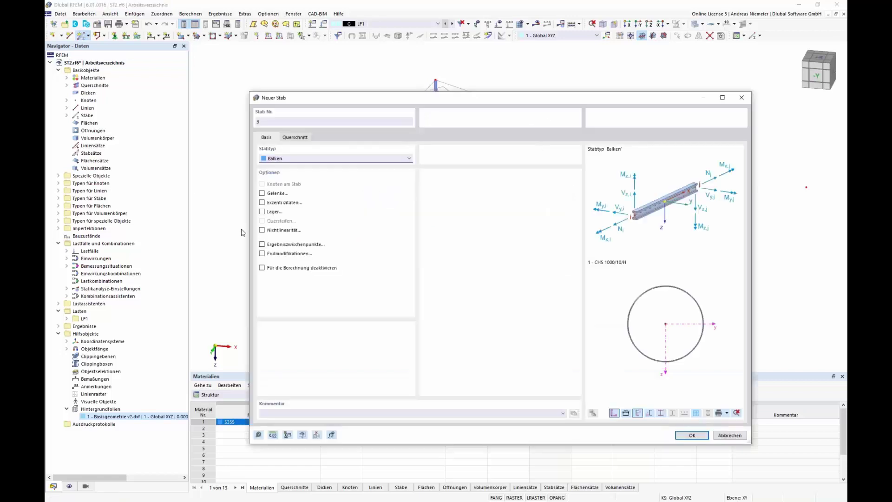
left_click(310, 159)
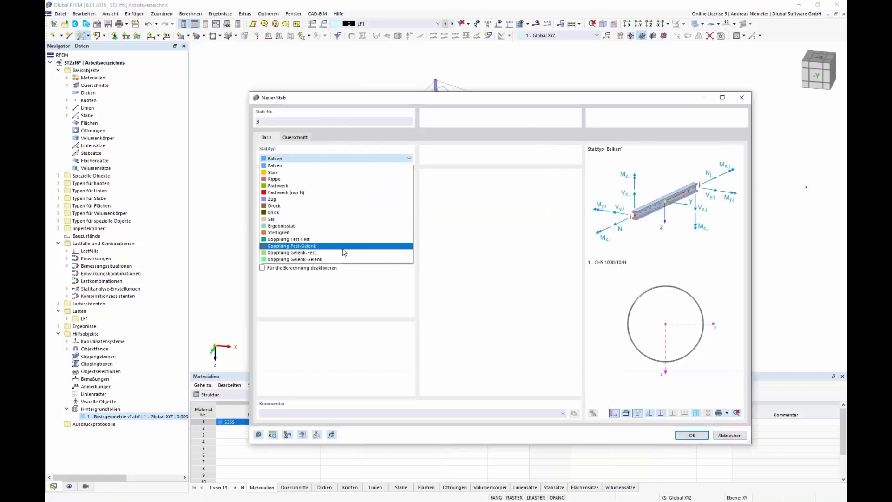
left_click(343, 220)
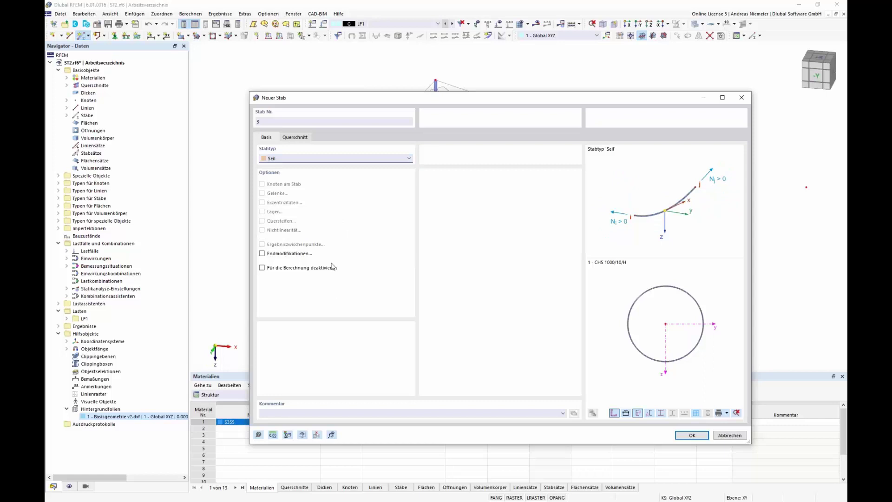
Give the cable member a solid round bar cross-section of 80 mm diameter in S355
left_click(302, 138)
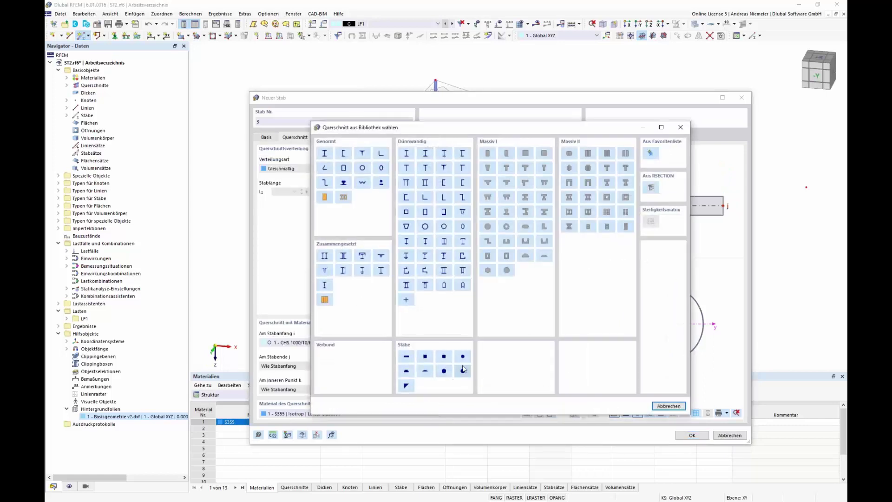
key("Escape")
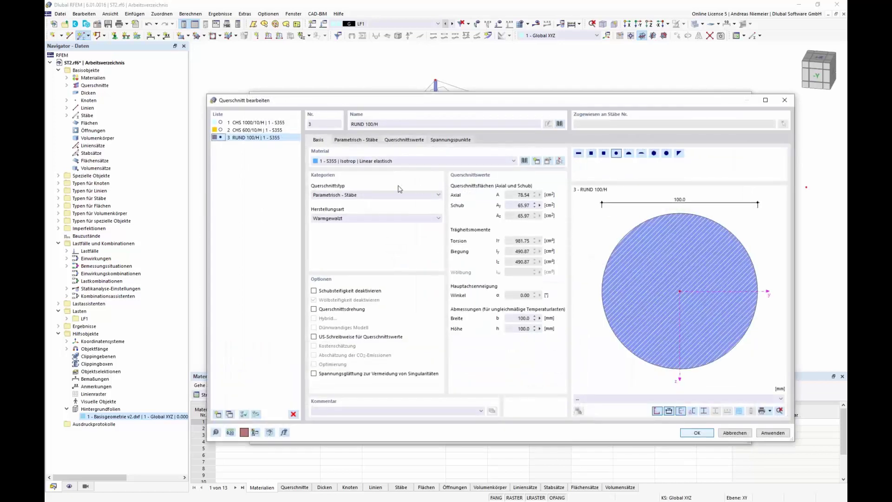
left_click(369, 140)
type("80")
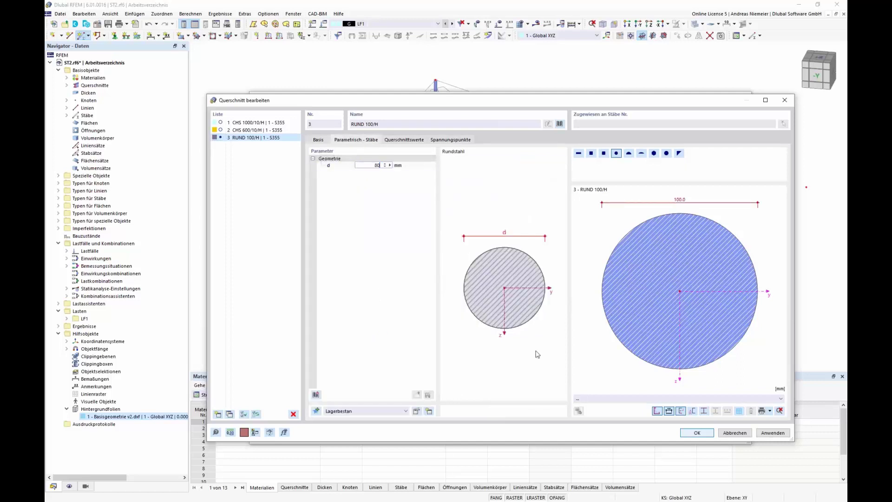
left_click(697, 433)
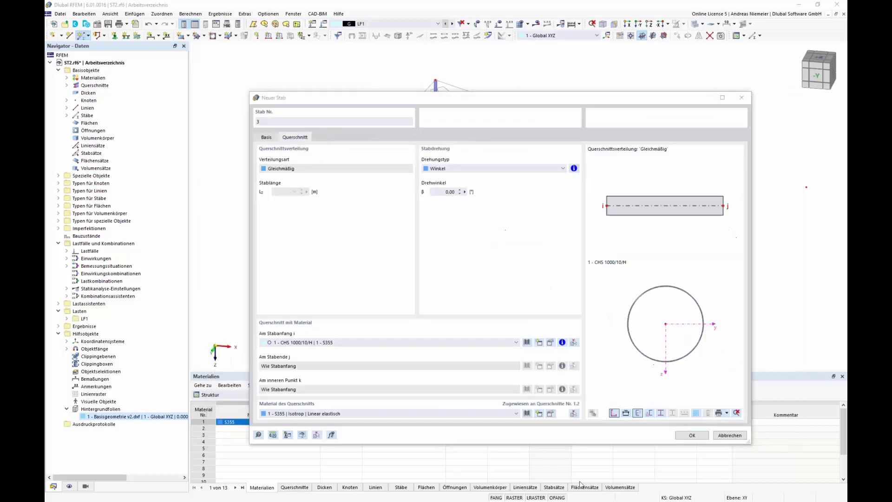
left_click(692, 435)
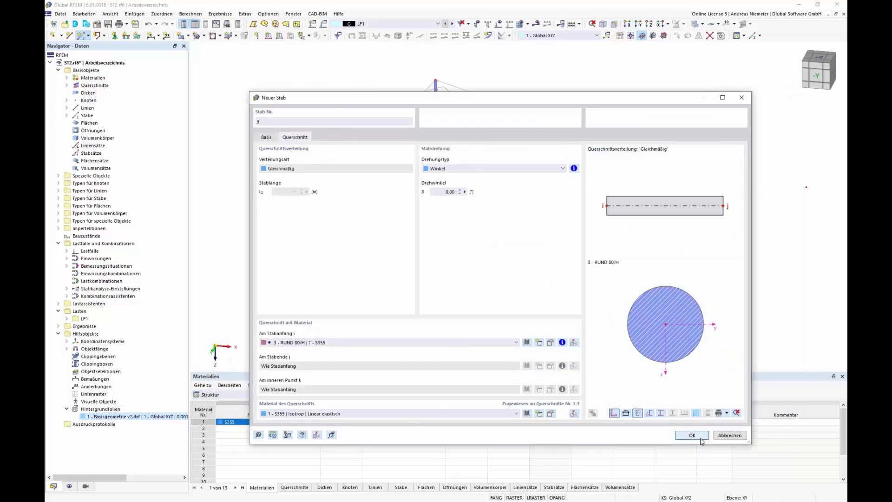
Place cables from the two rotated ground anchor nodes to the inclined member's tip, and from that tip to the mast apex
left_click(364, 215)
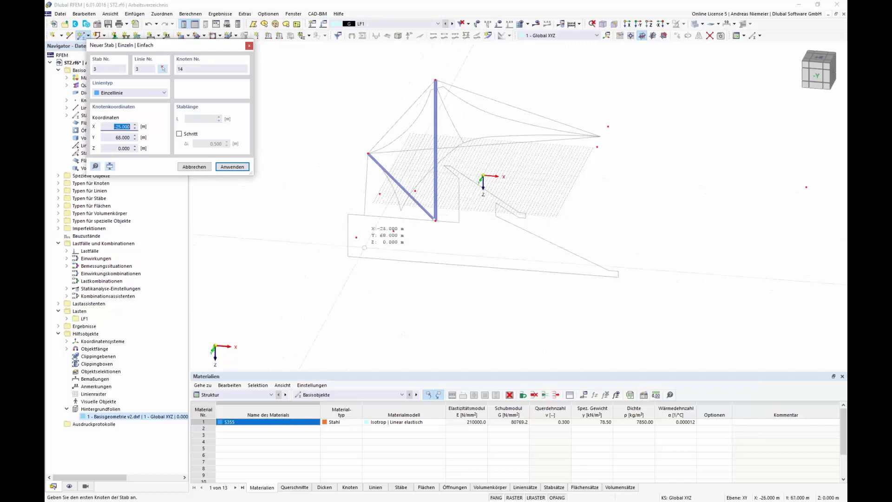
left_click(368, 154)
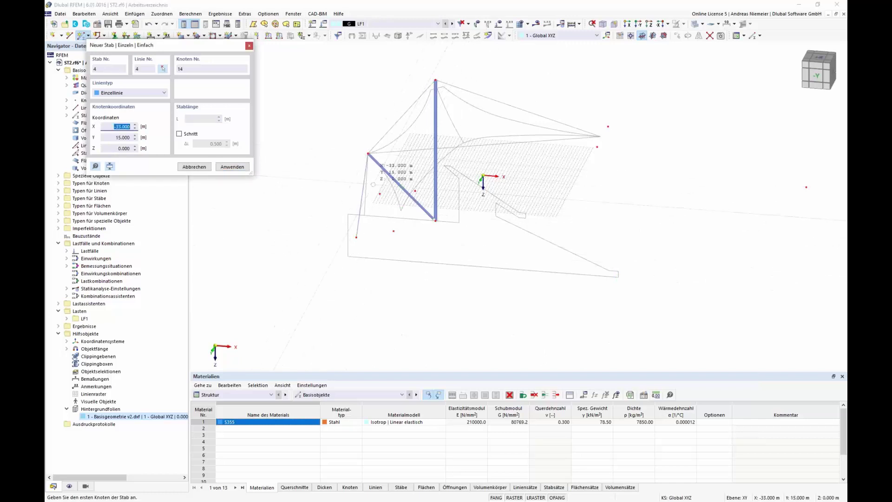
left_click(368, 153)
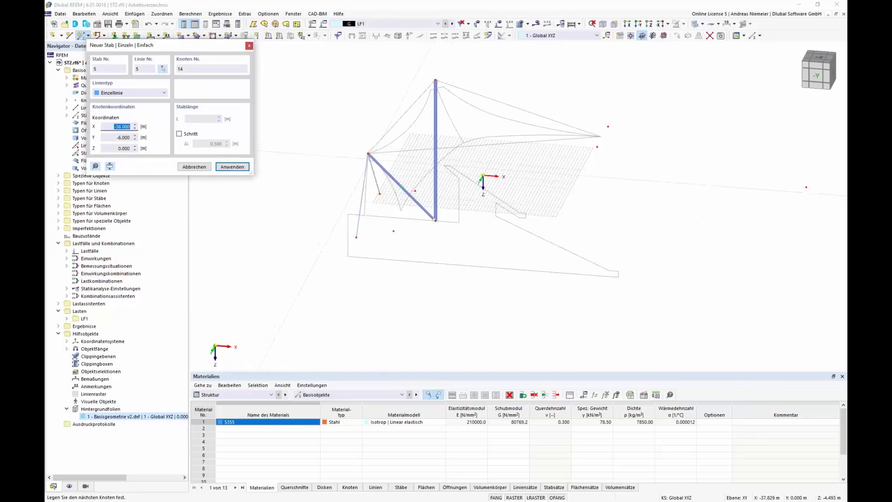
left_click(368, 153)
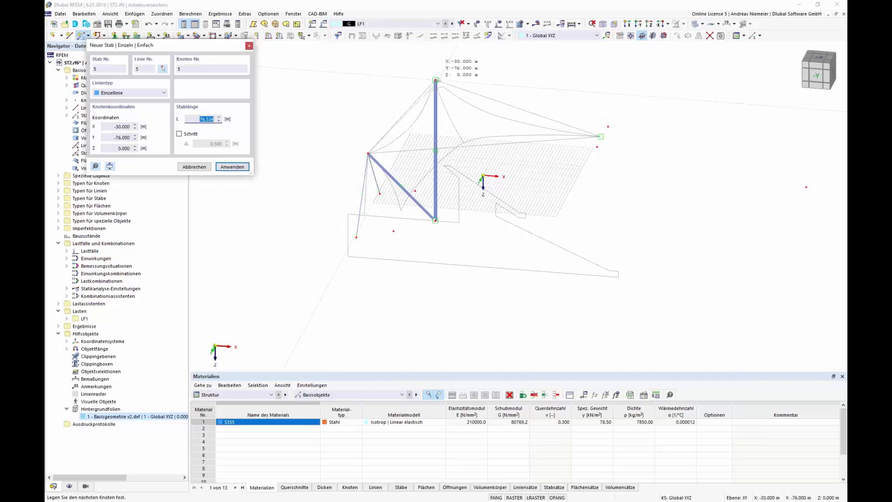
key("Escape")
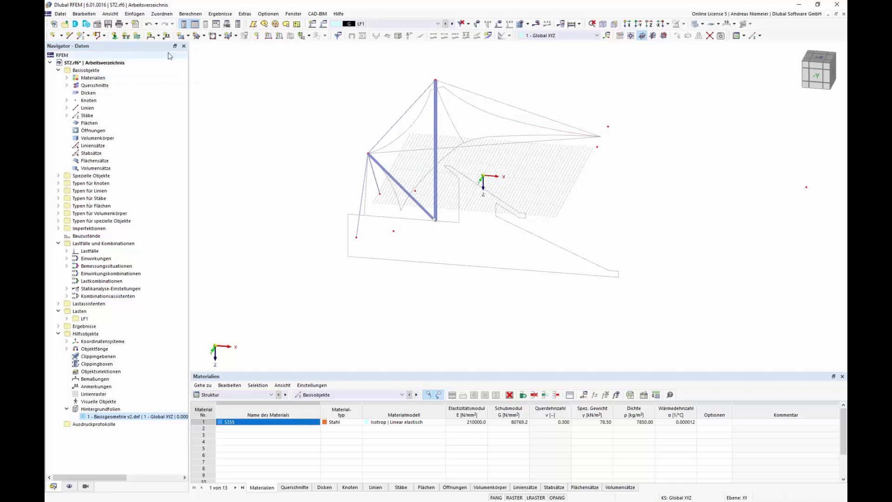
Define a new member of type Seil with a solid round bar cross-section of 30 mm diameter in S355
left_click(80, 35)
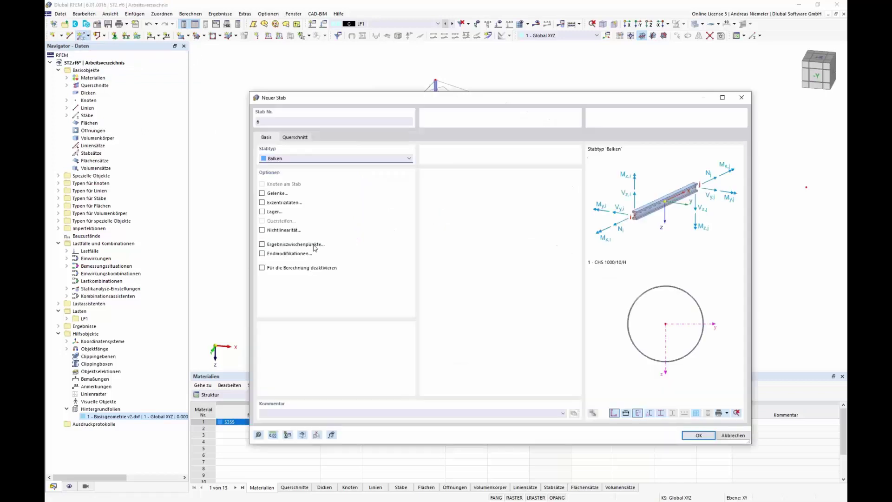
left_click(281, 156)
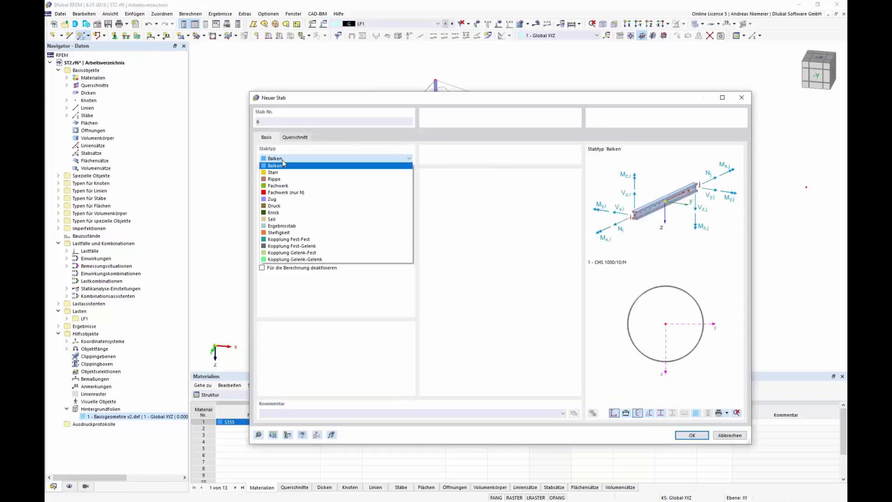
left_click(286, 213)
left_click(298, 138)
left_click(527, 342)
left_click(461, 359)
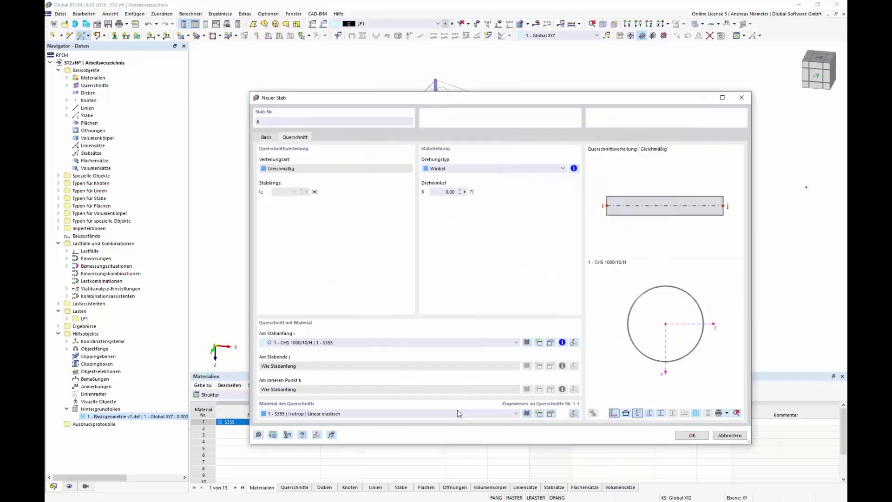
left_click(361, 143)
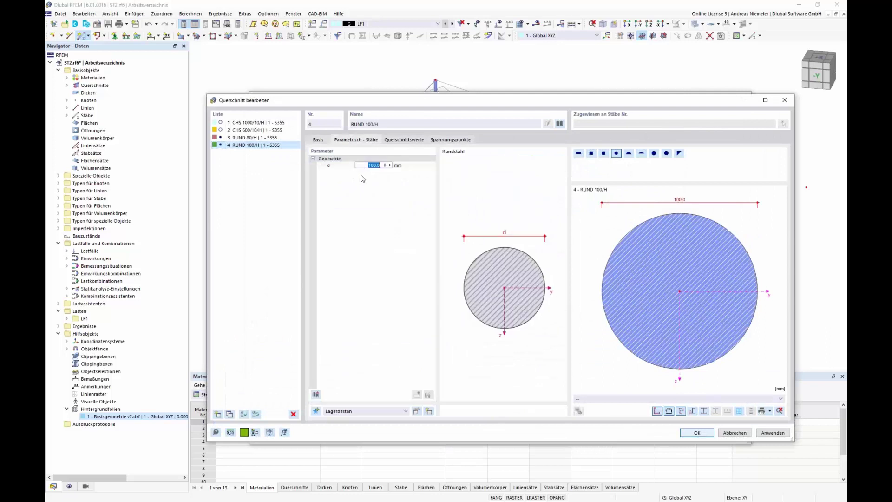
left_click(698, 433)
left_click(692, 434)
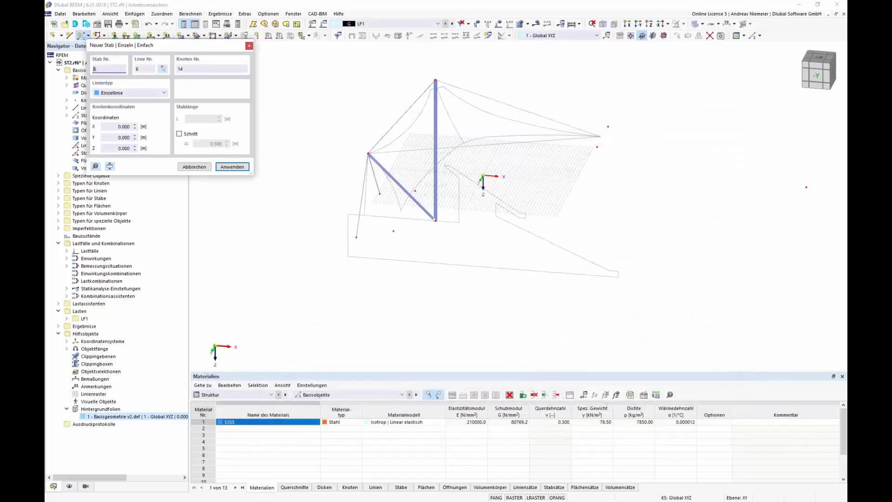
Place cables from the mast apex and from the inclined member's tip to both rotated nodes on the far side
left_click(457, 64)
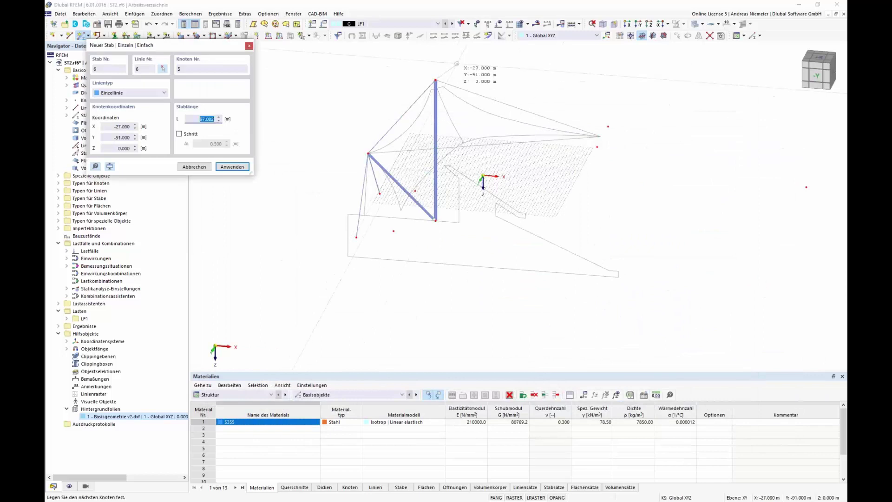
left_click(609, 126)
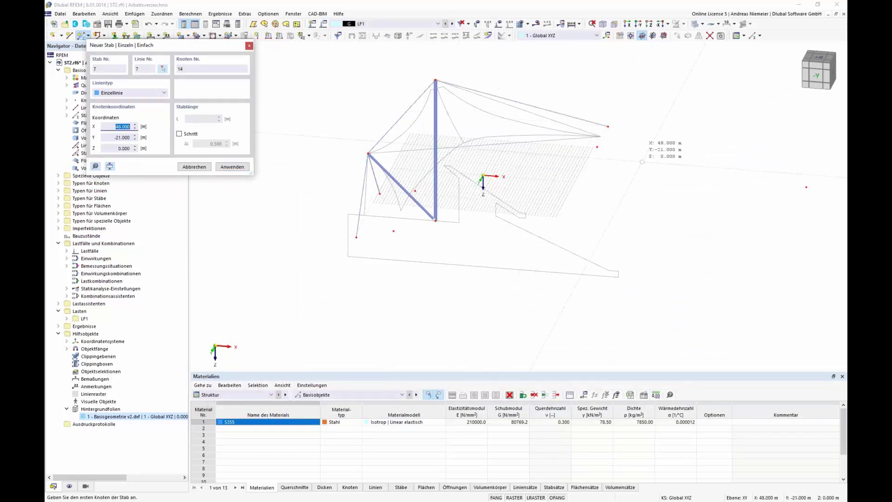
left_click(600, 147)
left_click(600, 147)
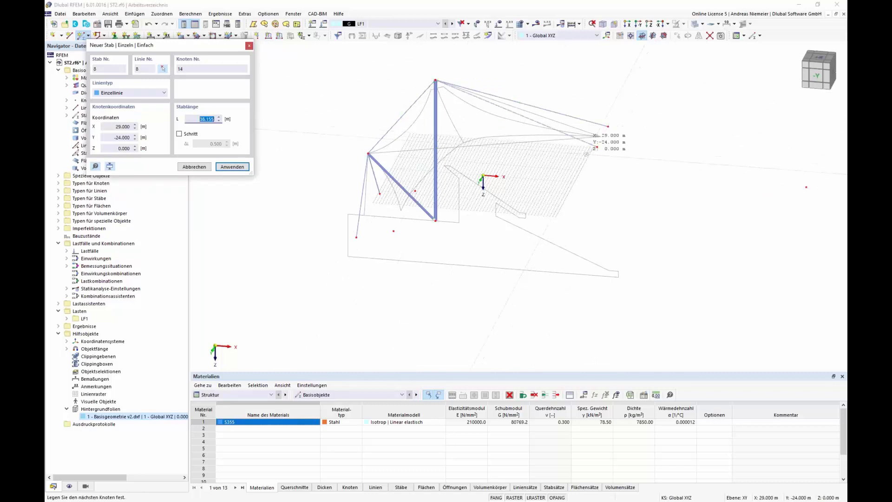
left_click(599, 148)
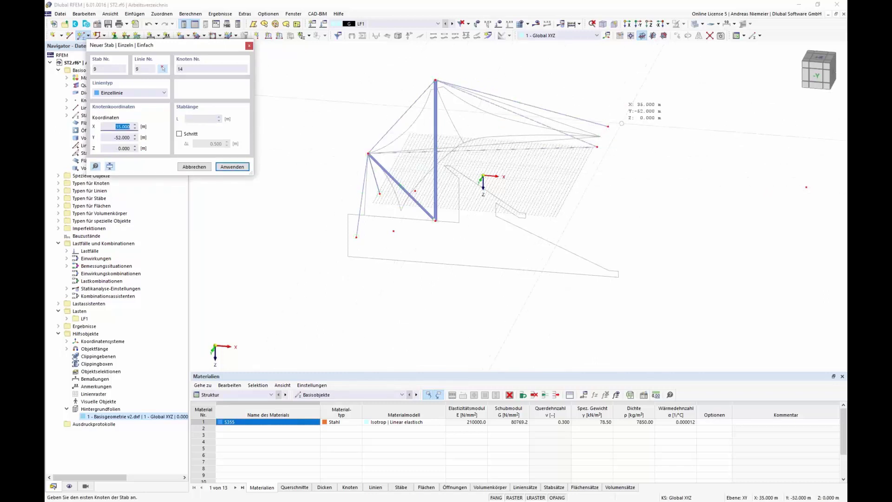
left_click(608, 126)
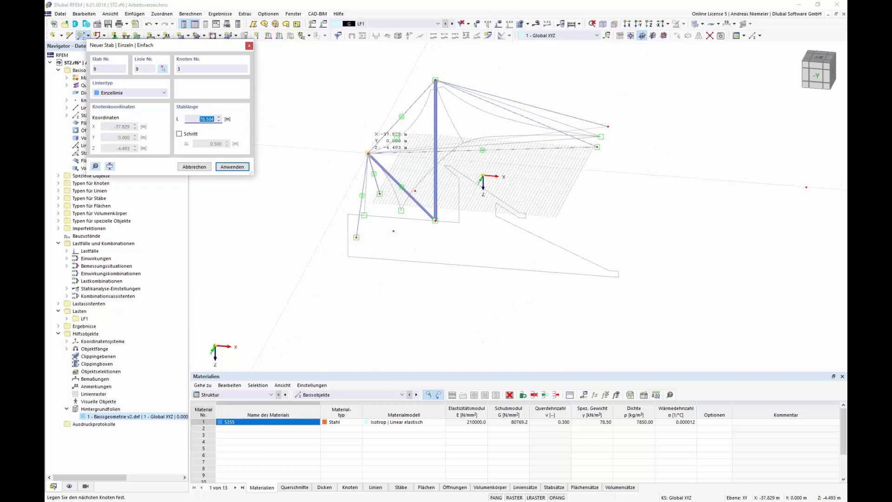
key("Escape")
Start another new member and set its member type to Seil
scroll(587, 202, "down", 1)
middle_click_drag(587, 202, 416, 287)
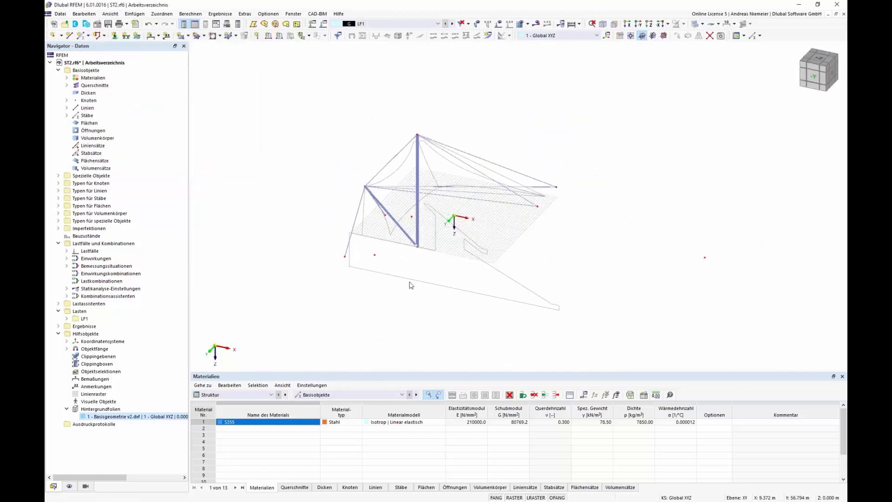
scroll(533, 247, "up", 1)
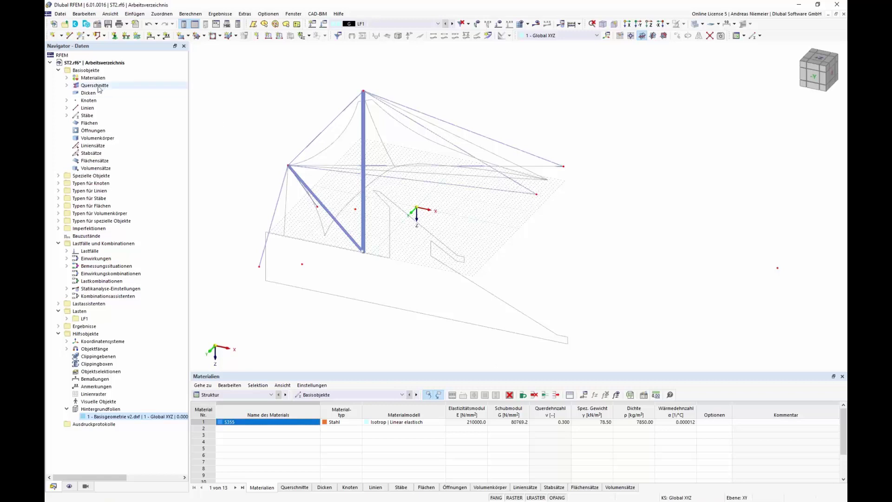
left_click(82, 35)
left_click(289, 158)
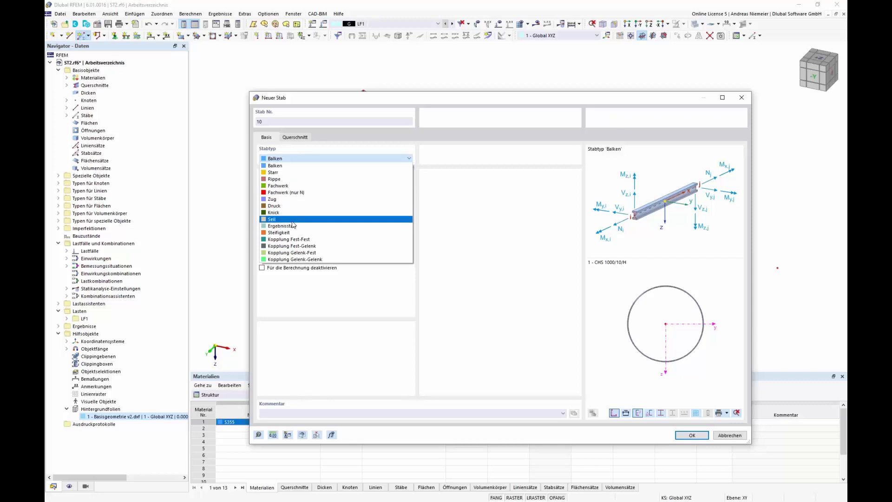
left_click(296, 219)
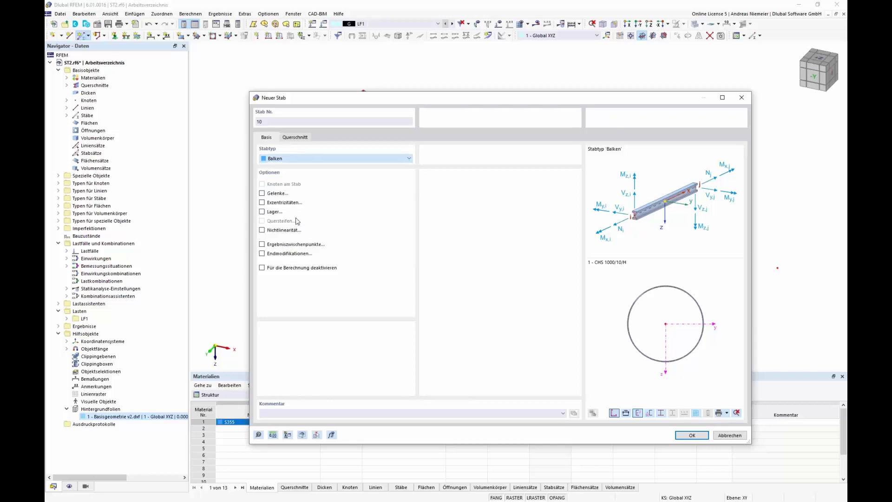
Give this cable member a solid round bar cross-section of 120 mm diameter in S355
left_click(295, 137)
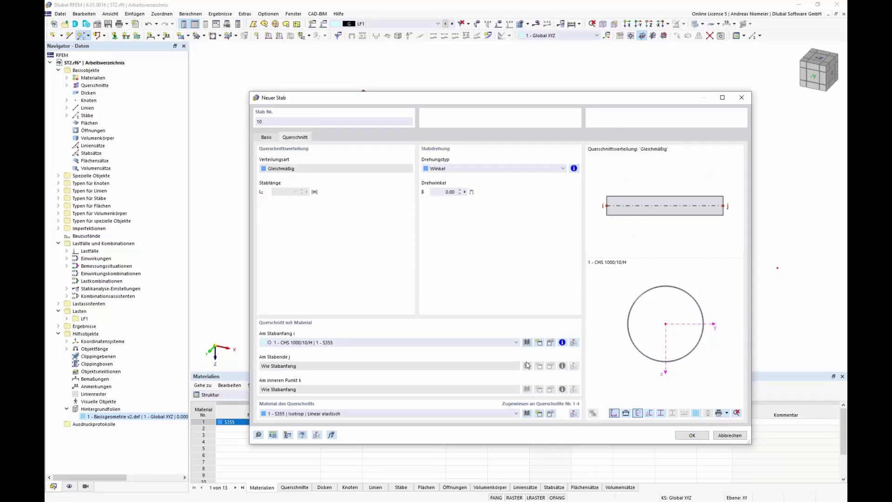
left_click(526, 343)
left_click(669, 406)
left_click(551, 342)
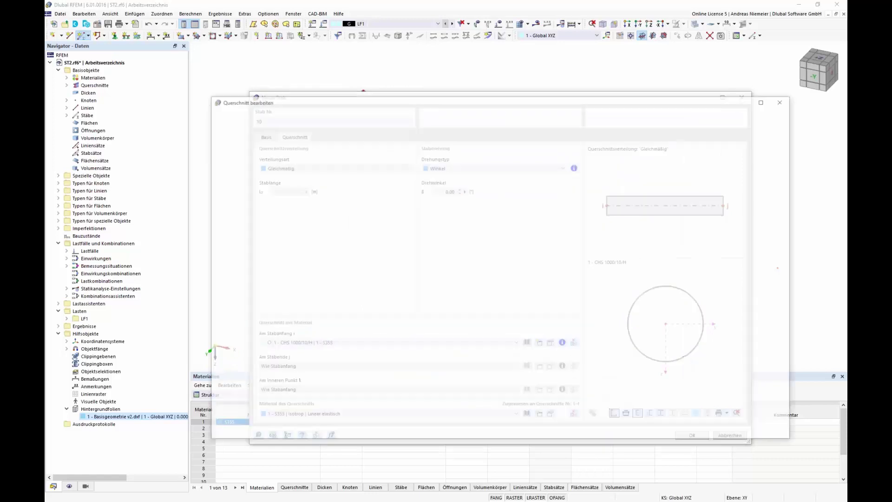
left_click(366, 142)
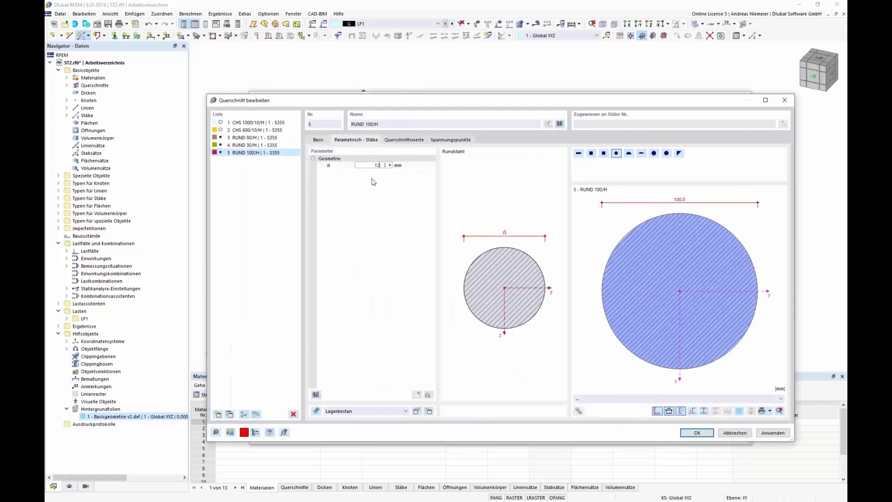
type("120")
left_click(697, 432)
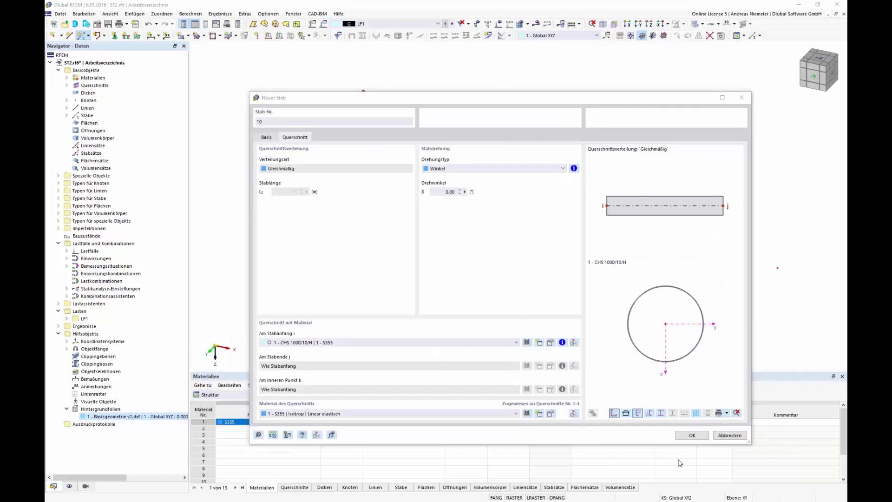
left_click(689, 435)
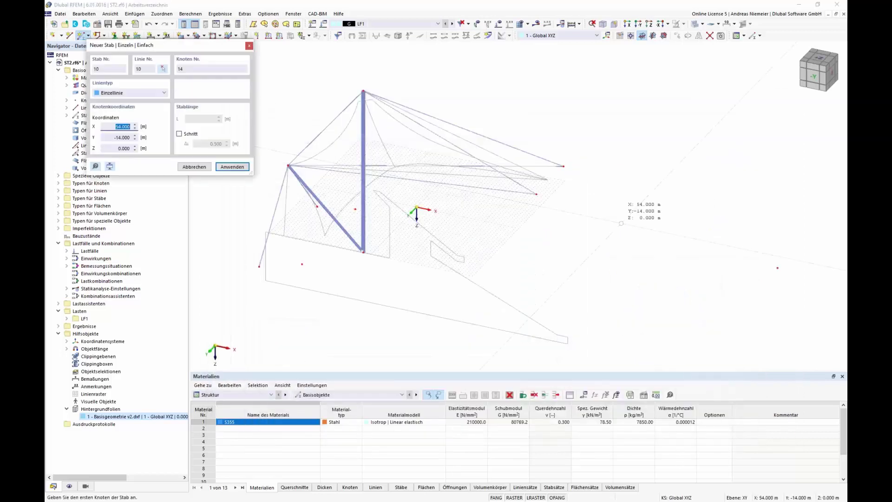
Place the edge cable between the two far rotated nodes
left_click(537, 193)
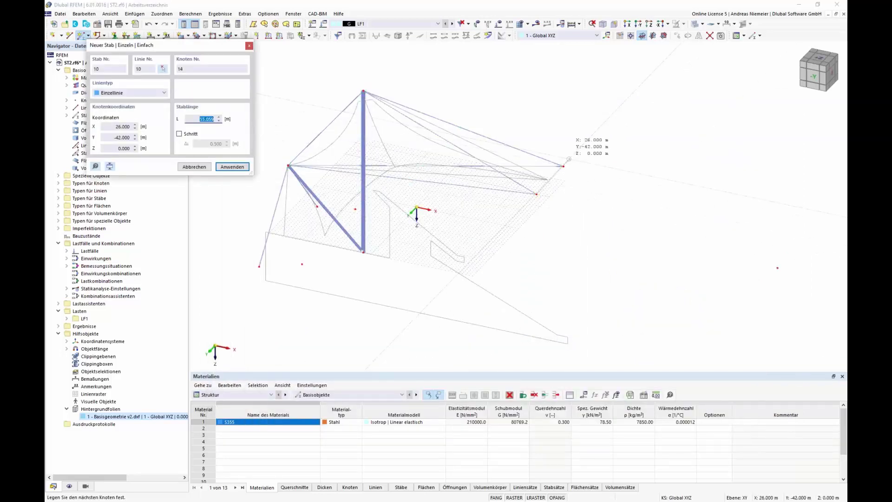
left_click(564, 165)
key("Escape")
Divide the edge cable between the far nodes at its midpoint with an intermediate node
middle_click_drag(599, 263, 585, 223)
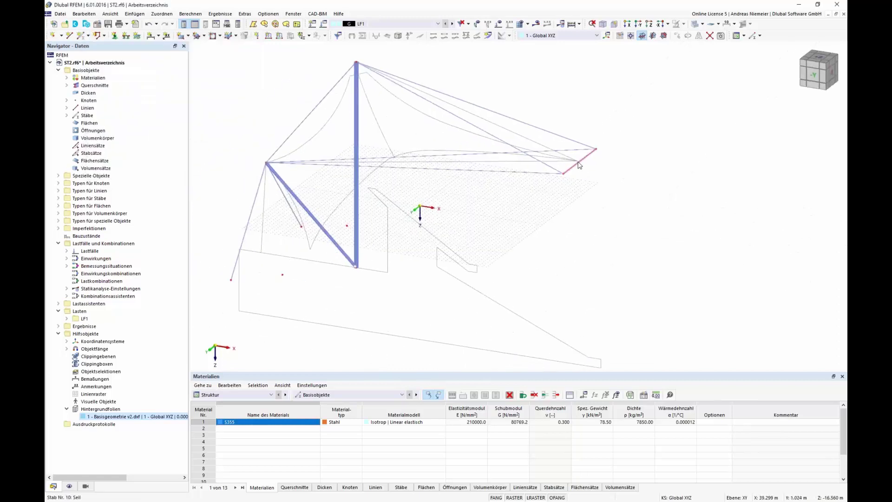
right_click(580, 165)
mouse_move(602, 190)
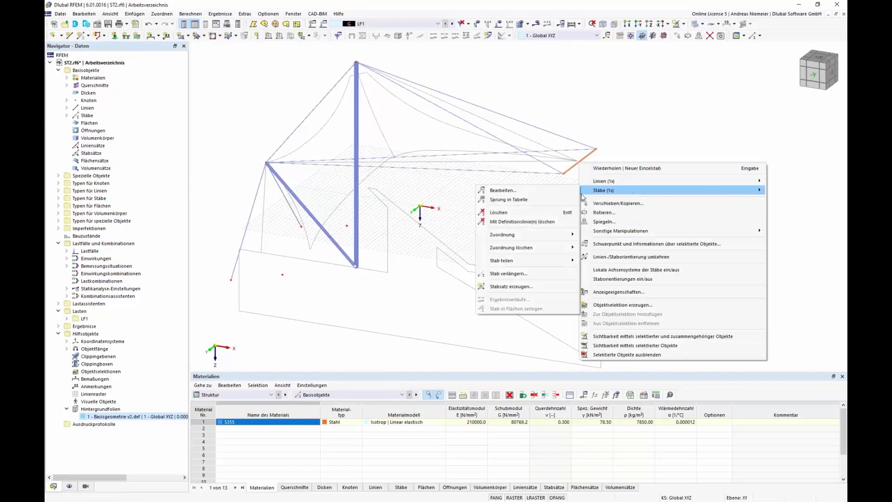
mouse_move(516, 262)
left_click(604, 262)
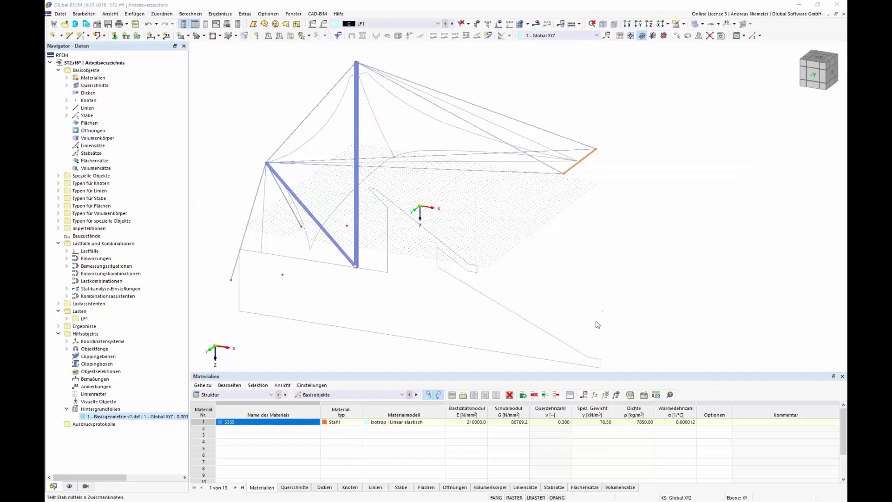
left_click(526, 385)
Deactivate the Basisgeometrie v2.dxf background layer
scroll(476, 266, "up", 2)
scroll(474, 266, "down", 2)
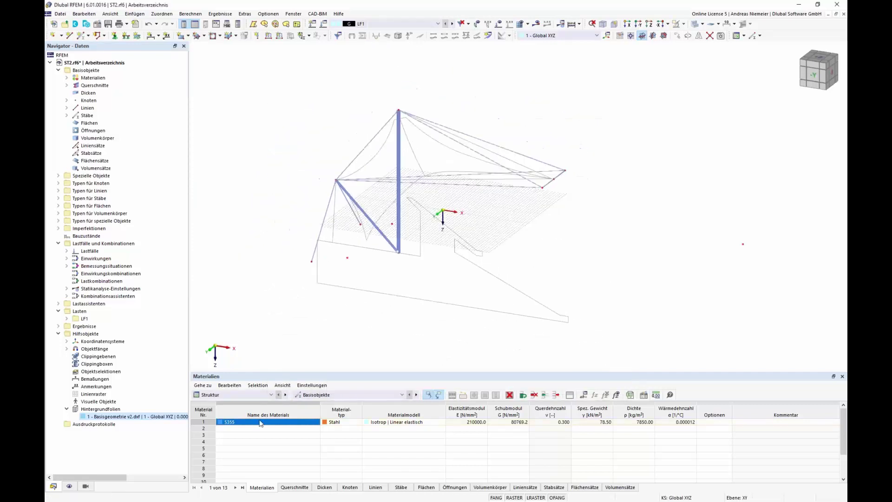
right_click(160, 417)
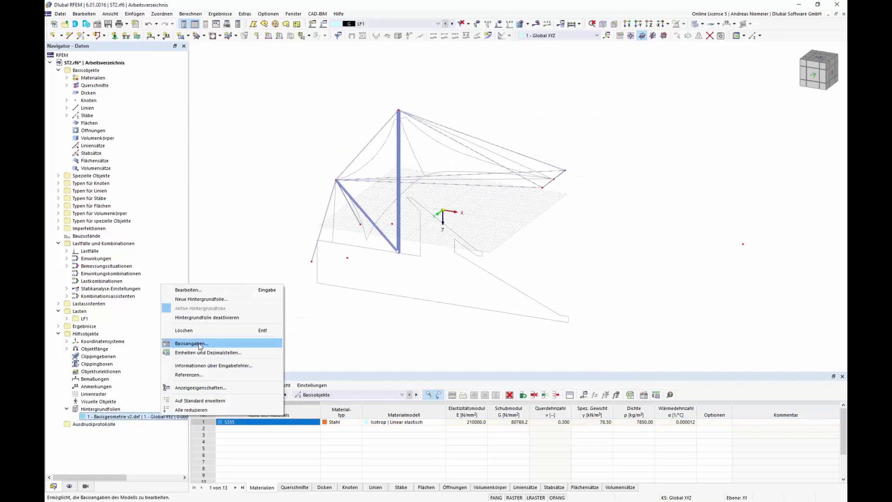
left_click(228, 317)
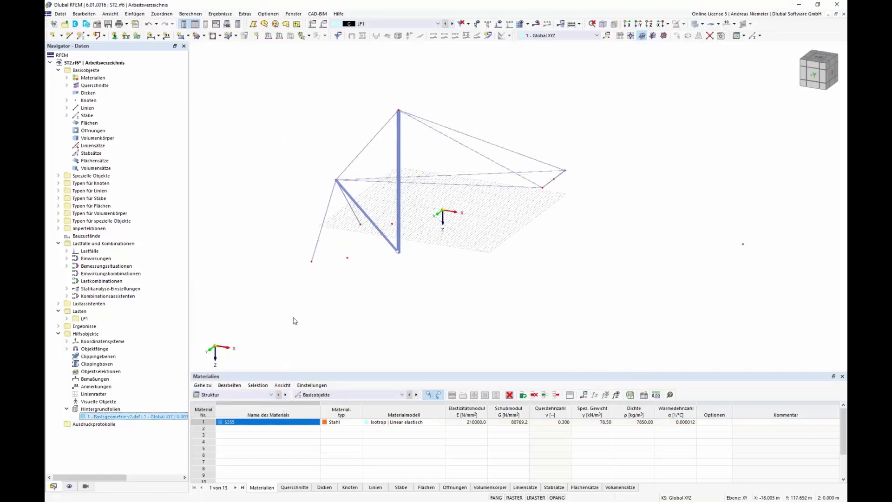
Assign nodal support type 1 to the two cable ground anchor nodes and the mast base
middle_click_drag(437, 305, 419, 312, "ctrl")
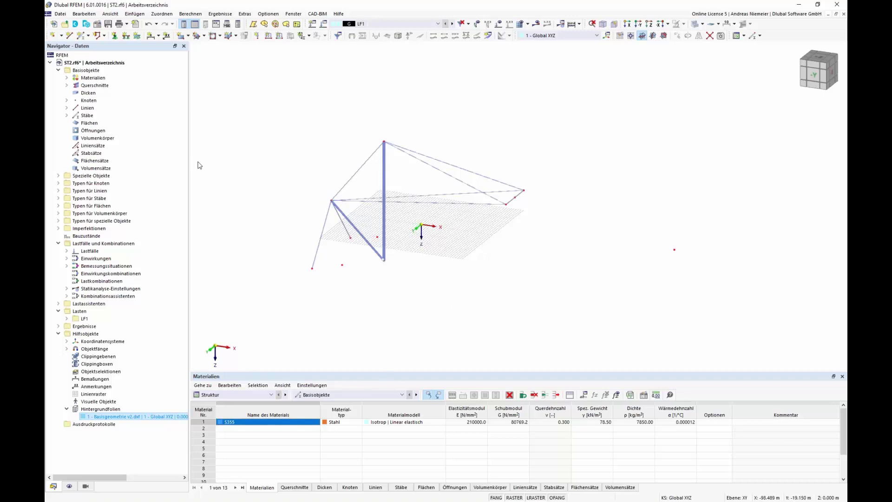
left_click(115, 36)
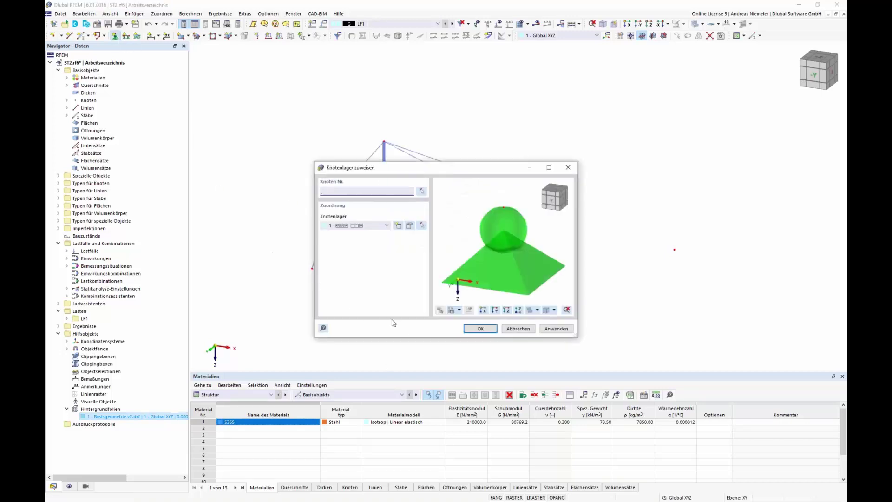
left_click(312, 269)
left_click(351, 238)
left_click(384, 261)
key("Escape")
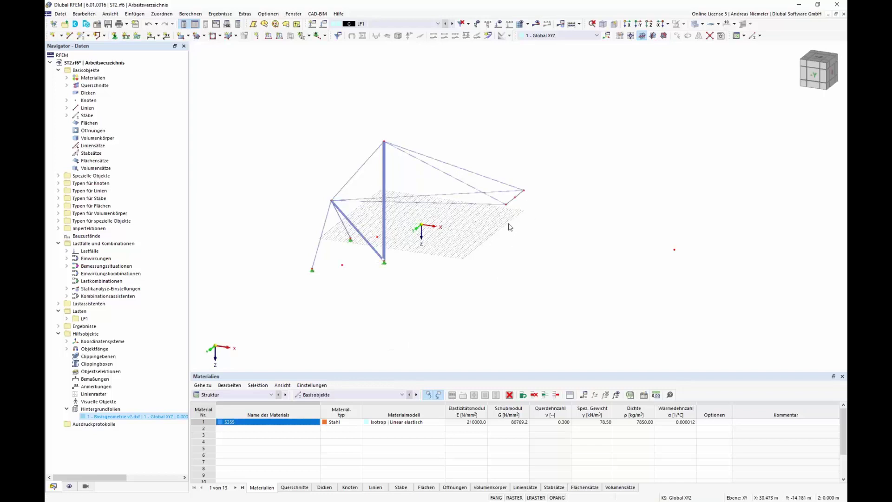
Create a new nodal support type that is fixed only in translation along Y, with uX, uZ and φZ released
left_click(821, 59)
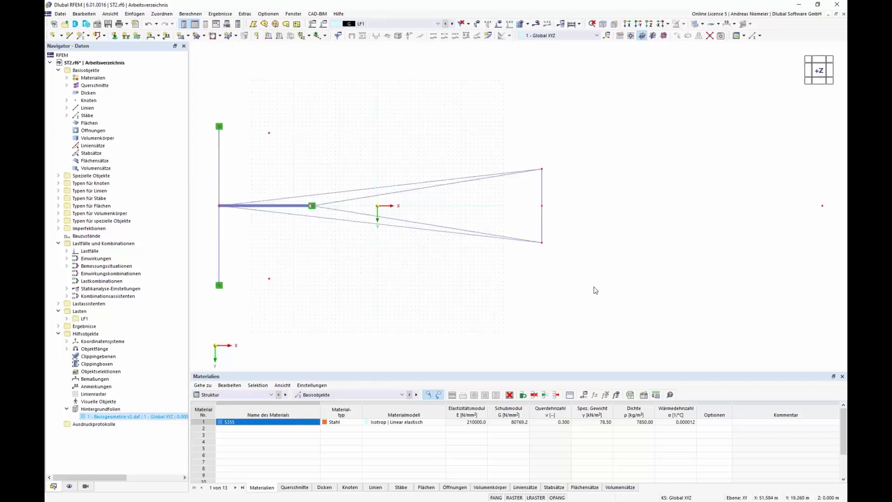
left_click(115, 35)
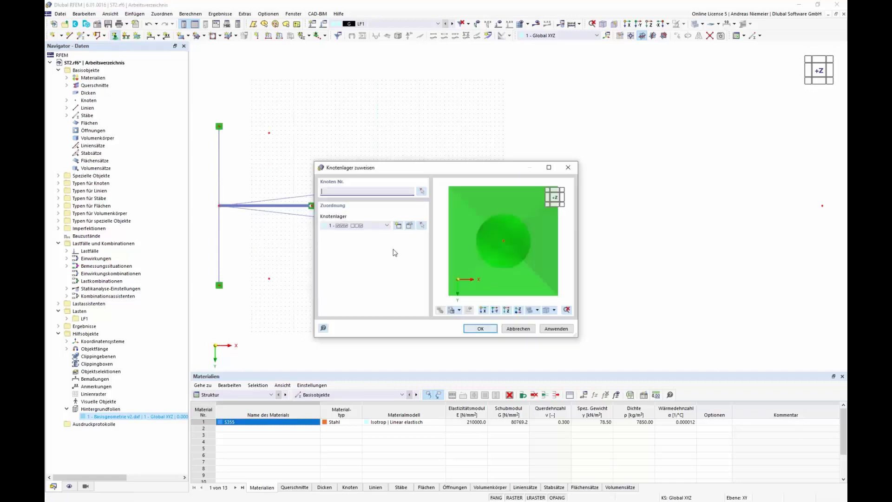
left_click(399, 226)
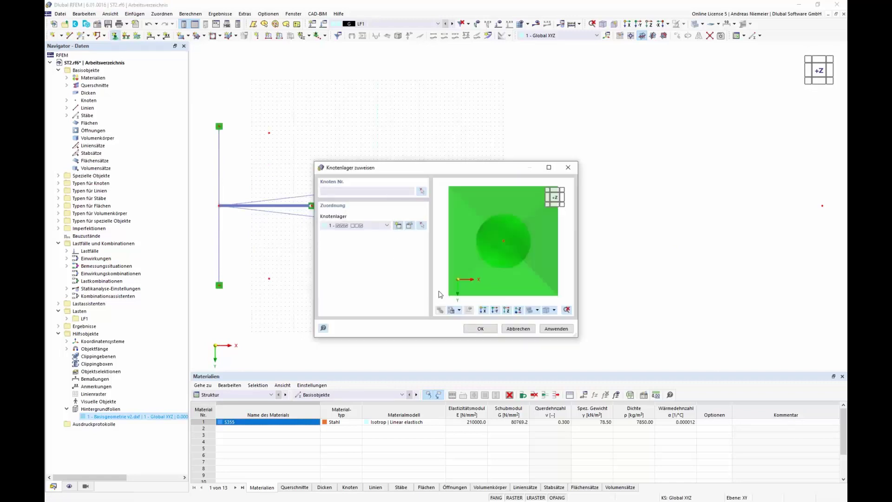
left_click(317, 269)
left_click(317, 224)
left_click(318, 201)
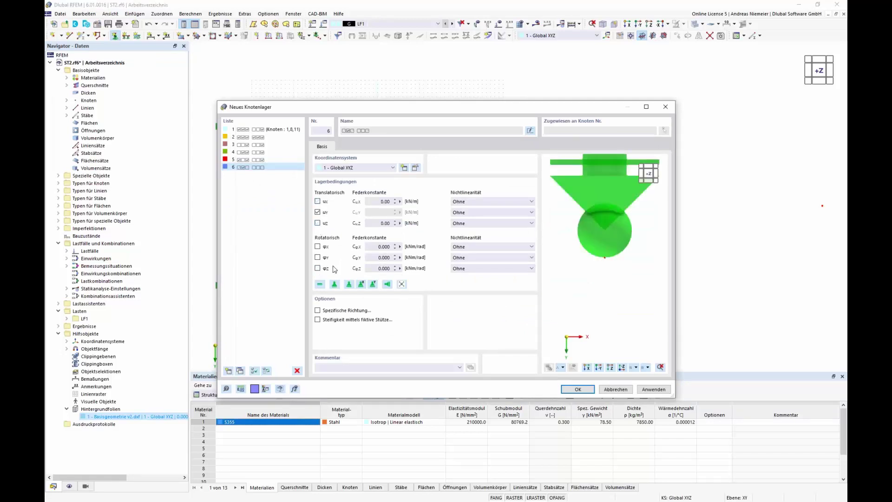
Give the new support type a specific direction rotated 7.50° about Z
left_click(319, 311)
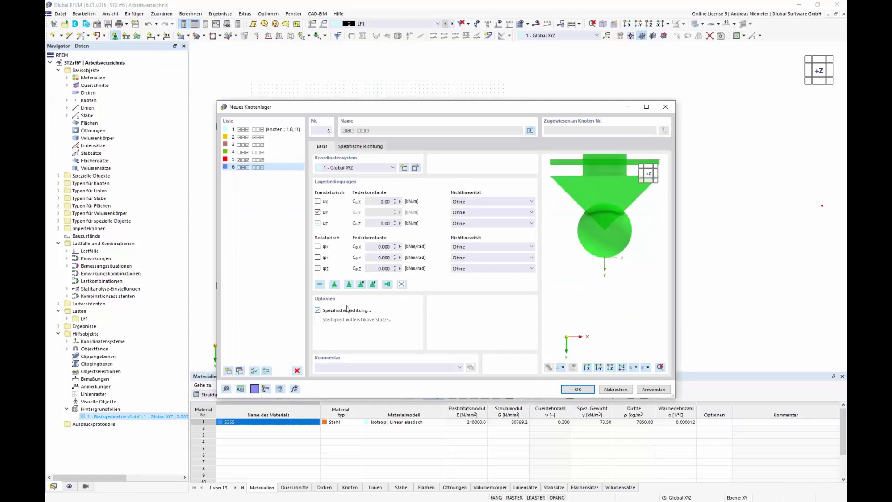
left_click(367, 147)
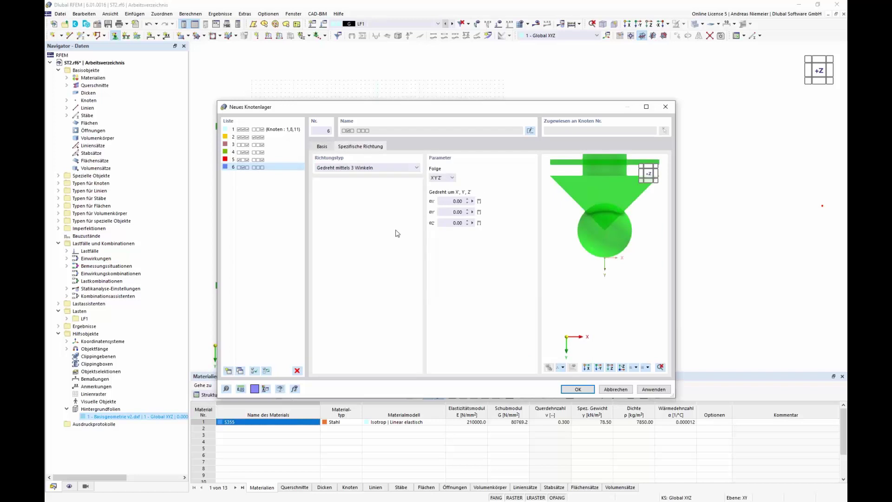
left_click(453, 223)
left_click(460, 213)
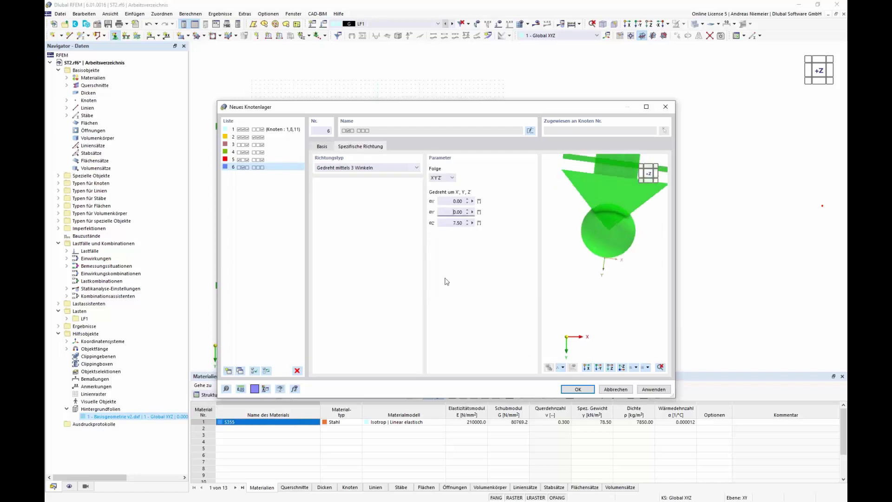
Copy the rotated support as type 7 with a Z rotation of -7.50°, and choose type 6 for assignment
left_click(263, 169)
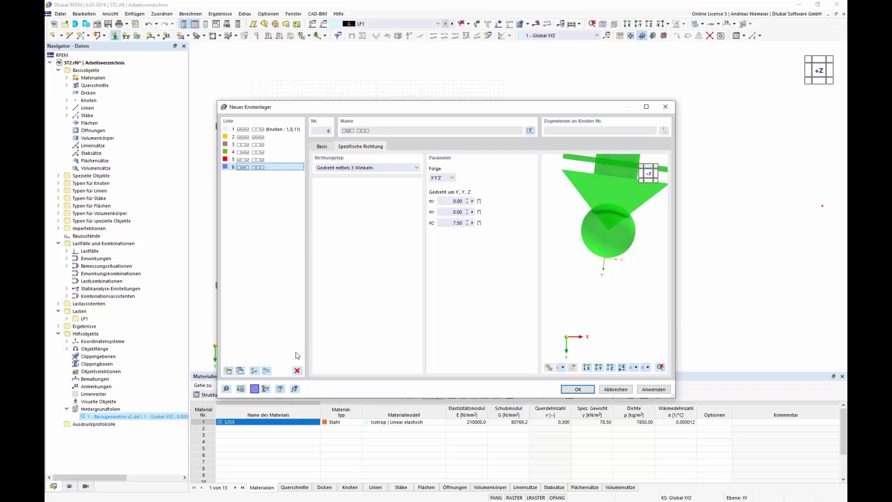
left_click(240, 371)
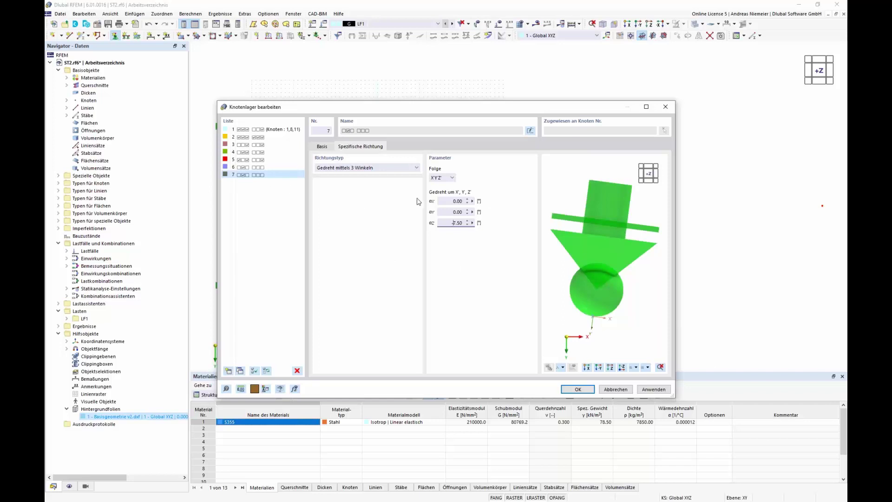
left_click(270, 167)
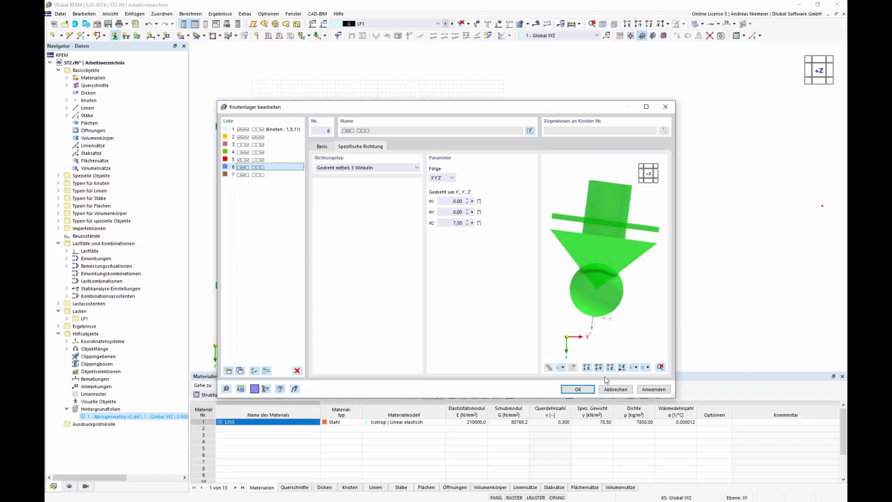
left_click(576, 391)
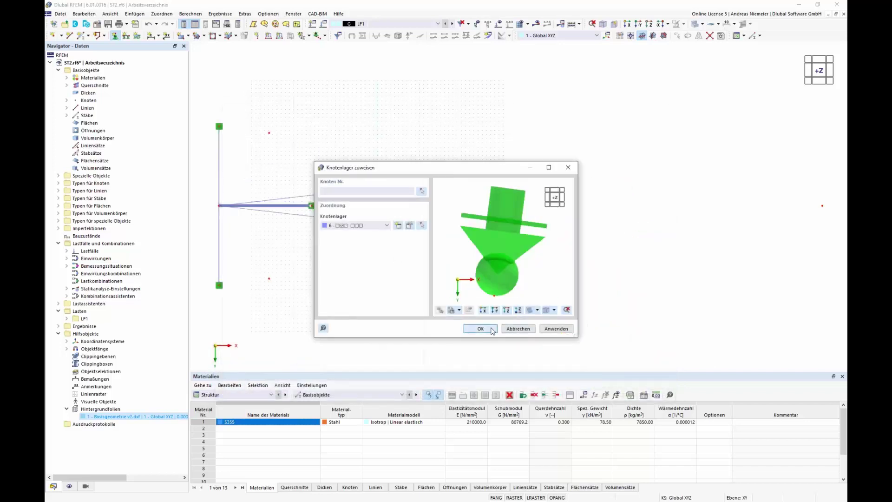
Assign nodal support type 6 to both end nodes of the far edge cable
left_click(486, 331)
left_click(543, 169)
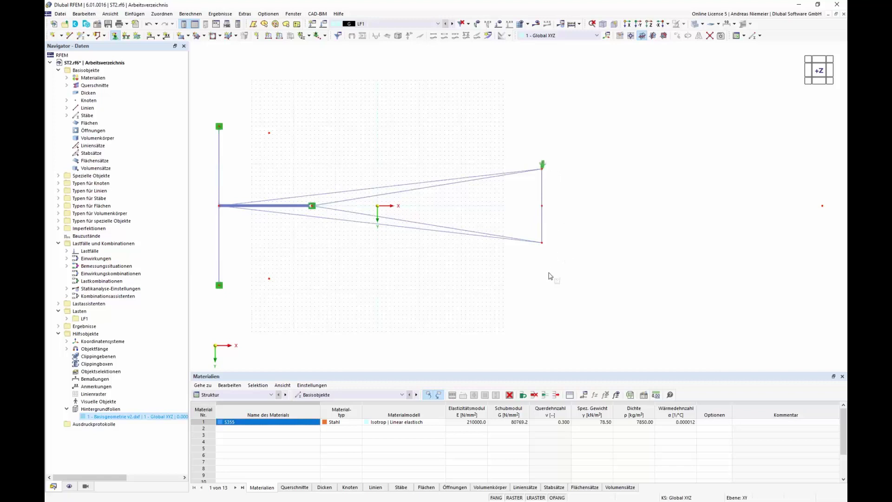
left_click(545, 244)
Change the support of the edge cable's end node on the positive Y side to type 7
scroll(557, 259, "up", 4)
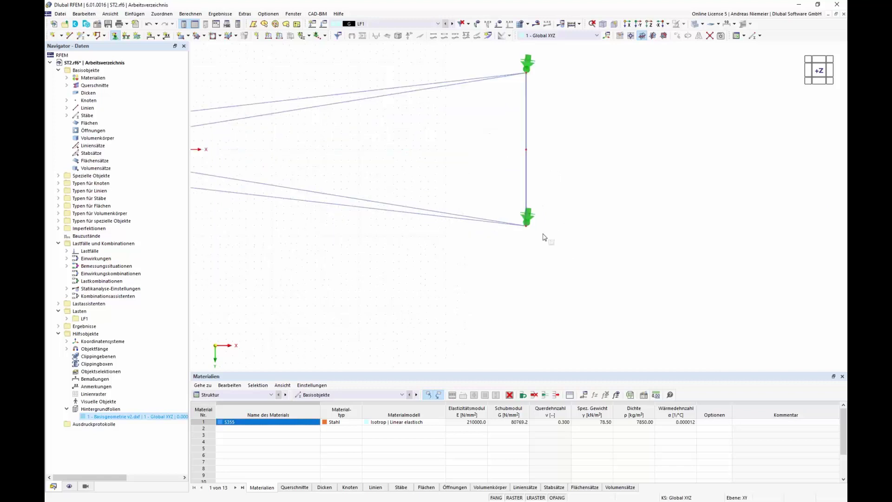
double_click(532, 216)
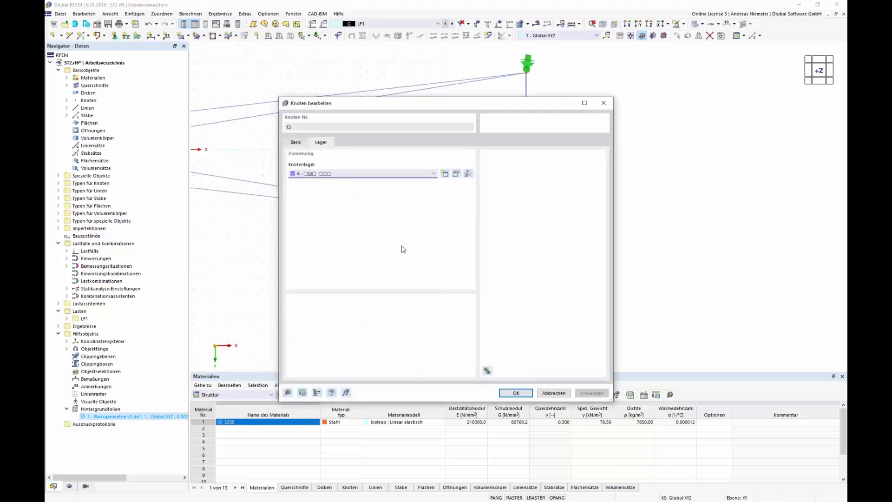
left_click(409, 176)
left_click(378, 231)
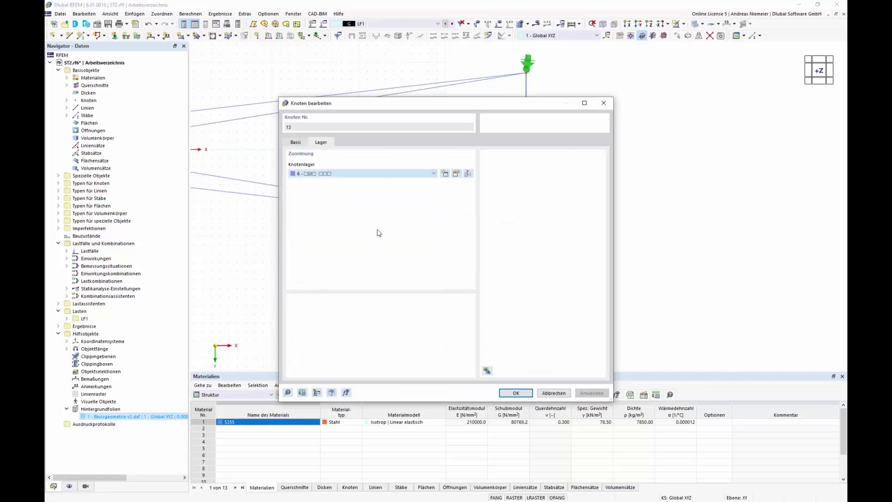
left_click(513, 395)
scroll(478, 261, "down", 3)
scroll(525, 233, "up", 1)
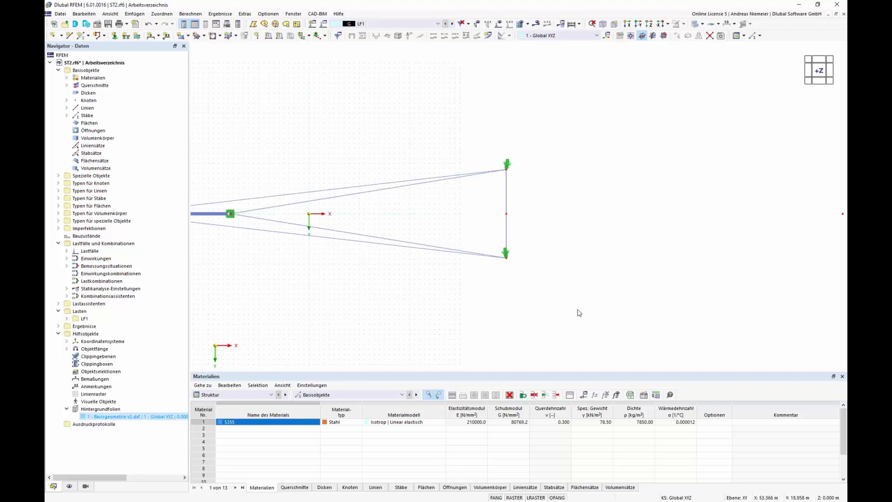
scroll(578, 240, "down", 2)
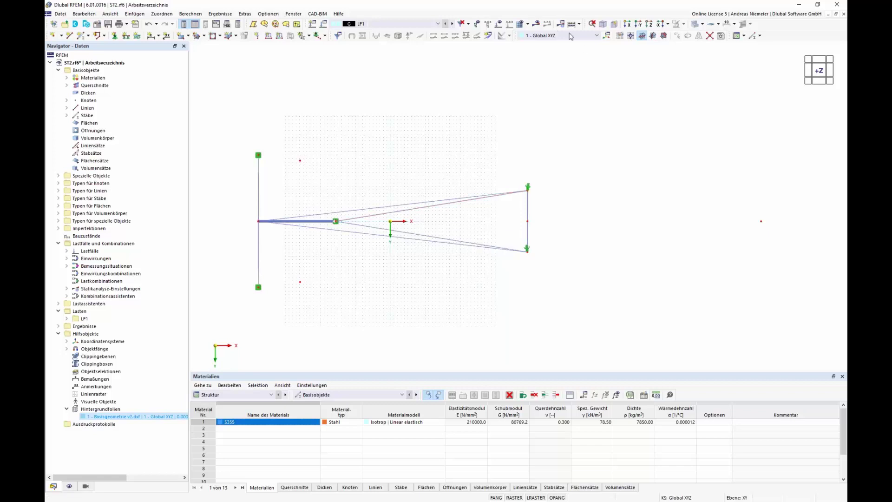
middle_click_drag(600, 71, 415, 278, "ctrl")
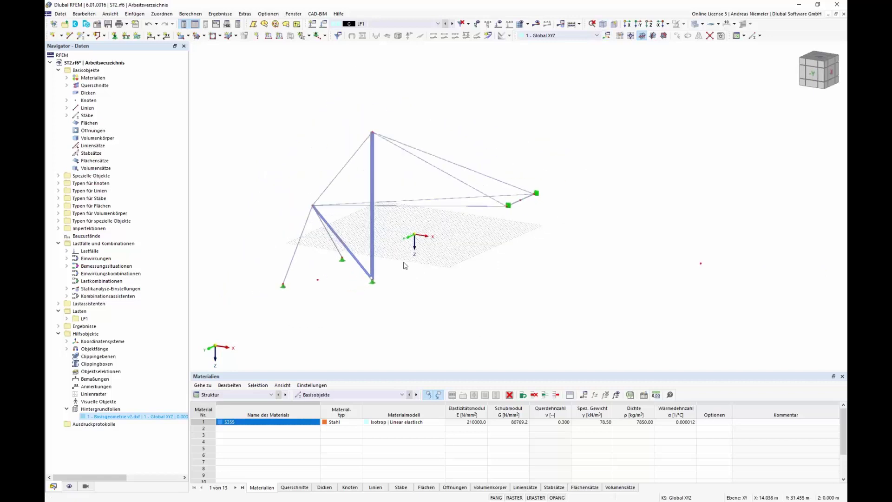
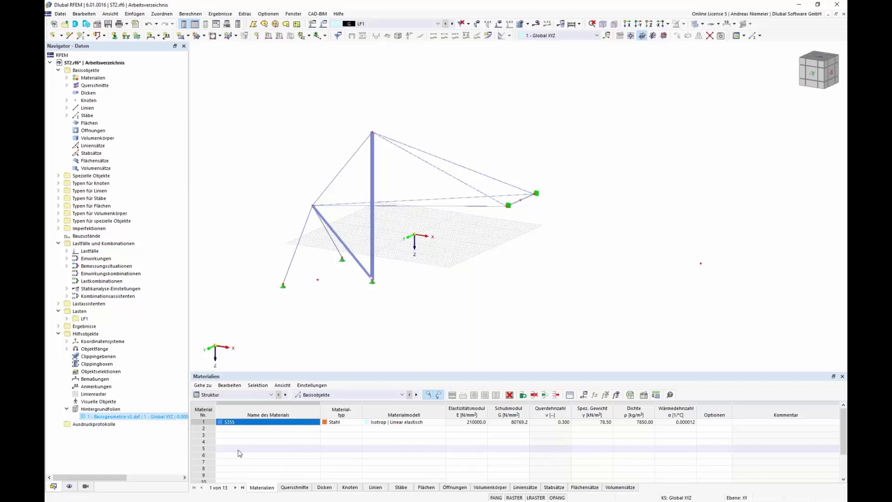
Name load case LF1 "G" and add load case LF2 named "P" in the load case table
left_click(249, 398)
left_click(248, 411)
left_click(281, 423)
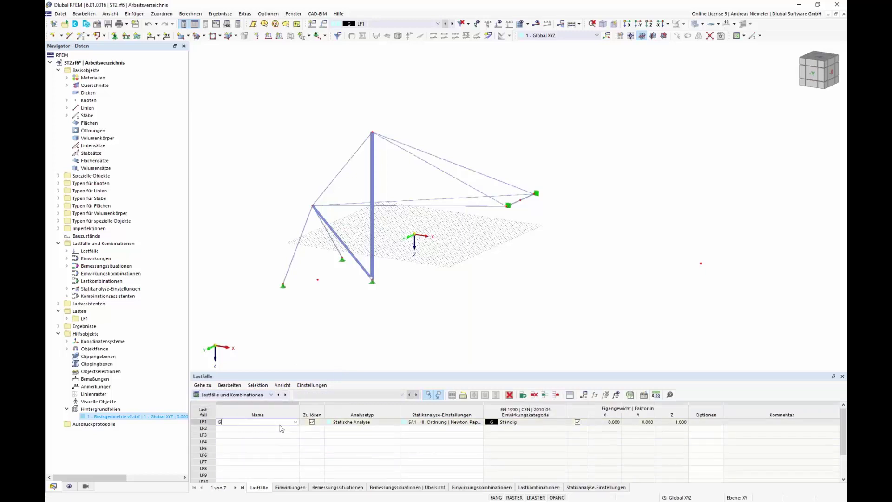
left_click(268, 428)
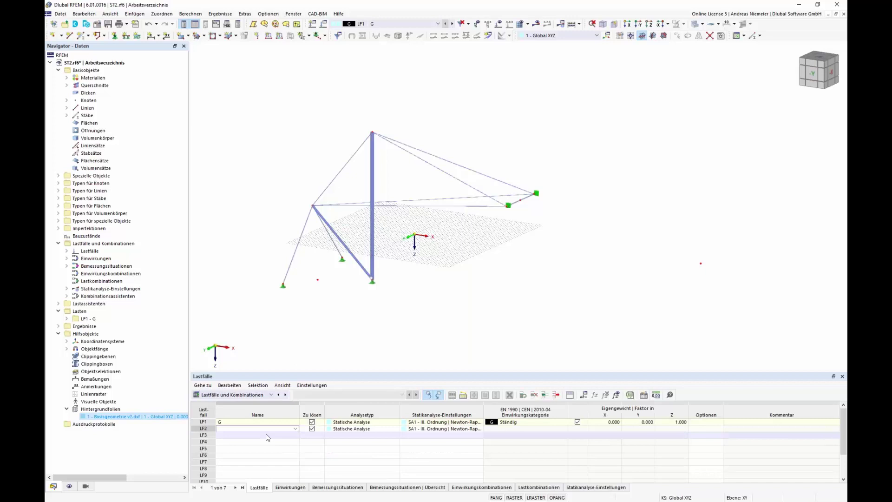
type("P")
key("Return")
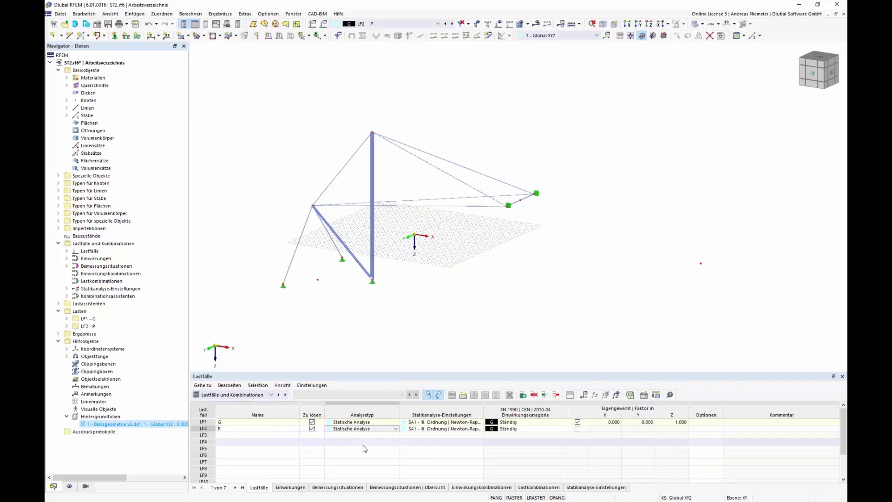
Set the action category of load case LF2 to Vorspannung
left_click(563, 431)
left_click(563, 428)
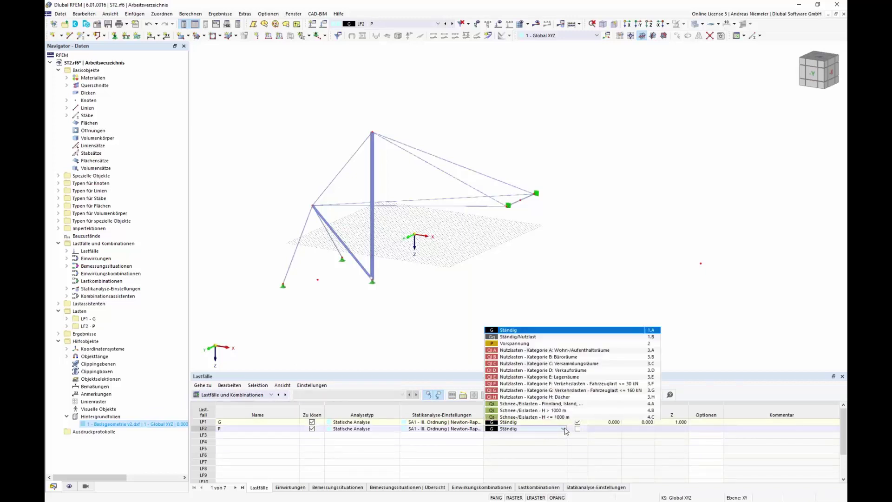
left_click(558, 429)
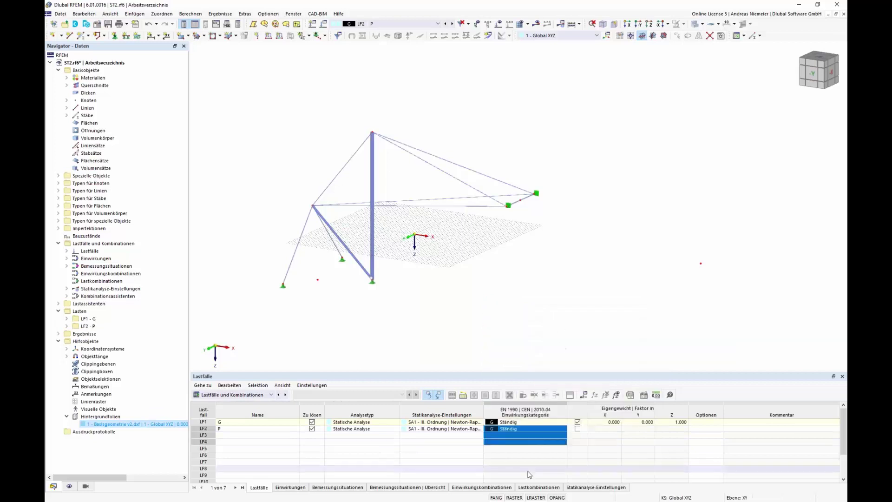
left_click(563, 429)
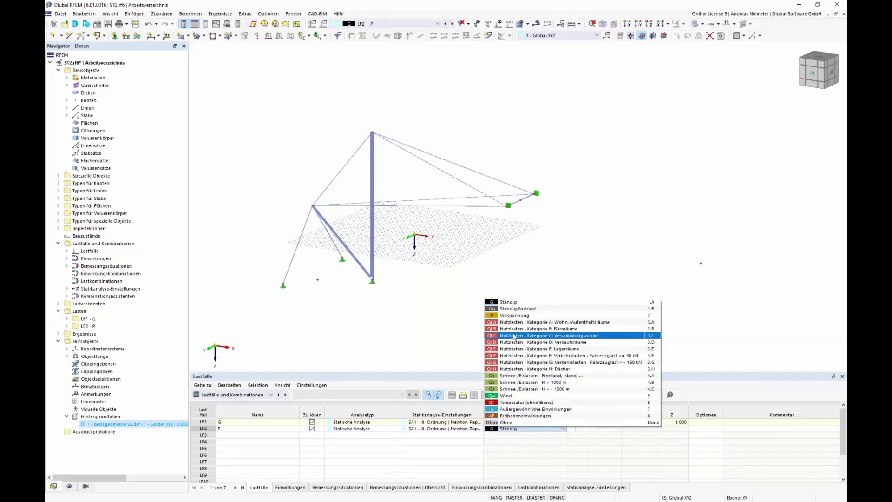
left_click(511, 317)
left_click_drag(513, 449, 513, 441)
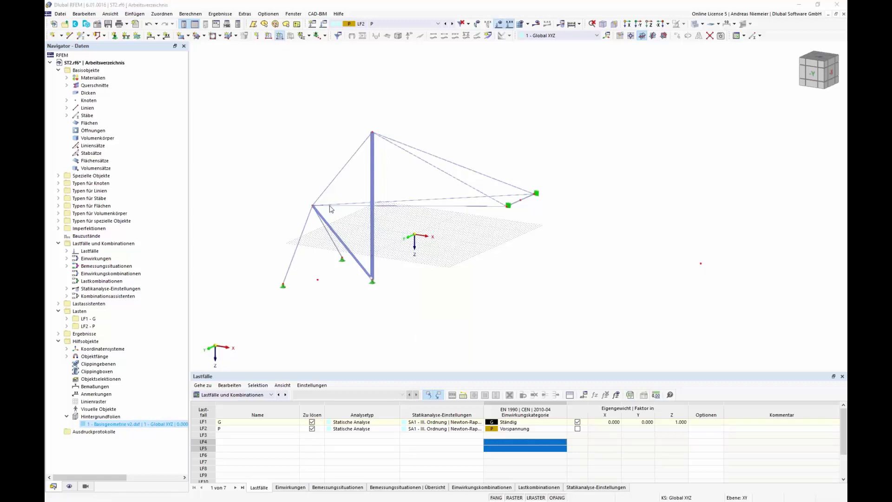
Define a Formfindung member load in LF2 with geometric definition by length and a target relative length of 100 %
left_click(288, 175)
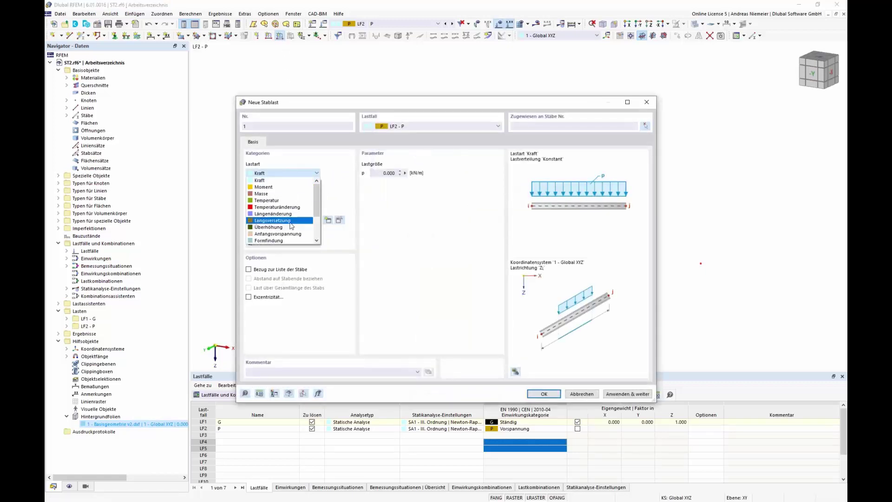
left_click(279, 238)
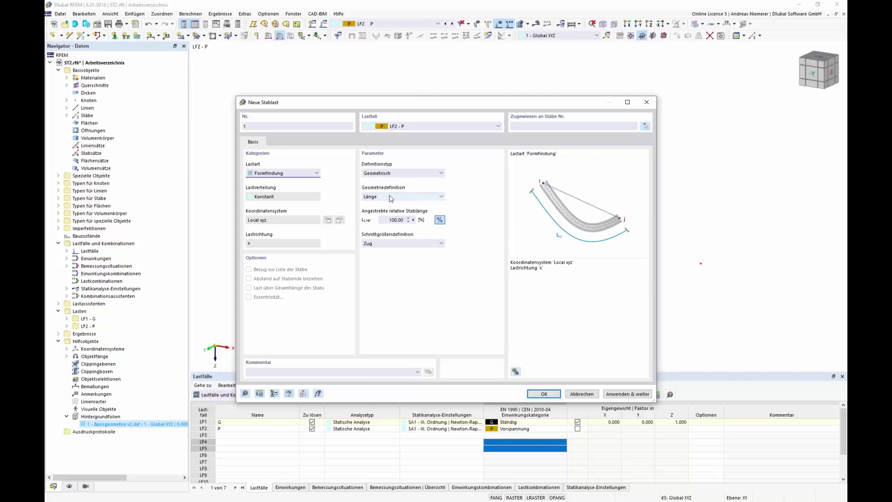
left_click(544, 394)
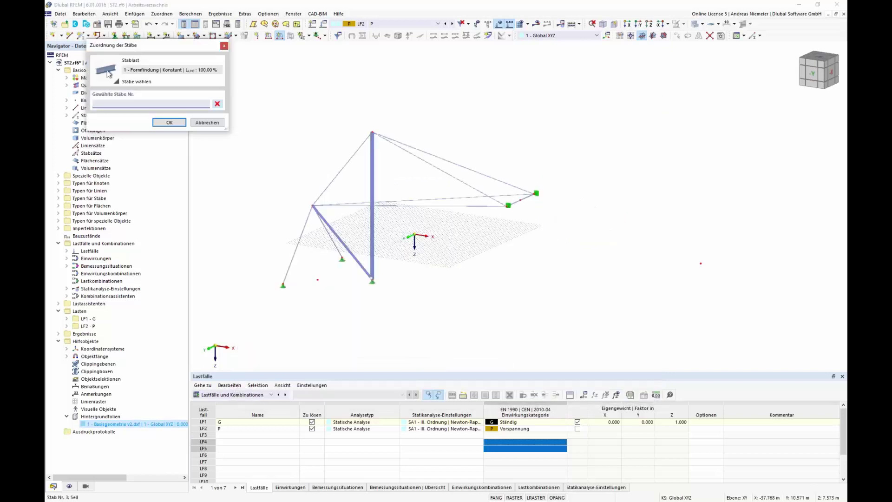
Assign the form-finding load to all cable members, leaving out the mast and the strut
left_click(298, 245)
left_click_drag(491, 232, 453, 153)
left_click(352, 158)
left_click(520, 200)
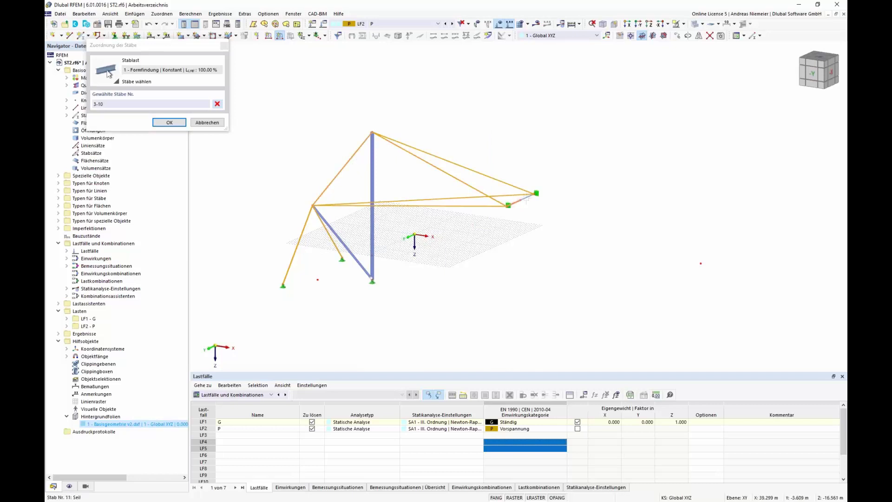
left_click(169, 122)
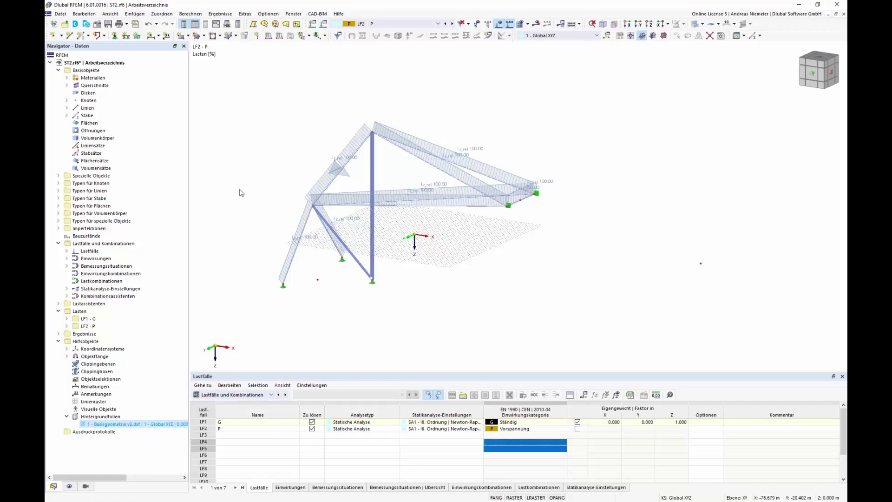
Create a new construction stage BZ1 named "Form 1"
left_click(223, 421)
right_click(85, 235)
left_click(119, 251)
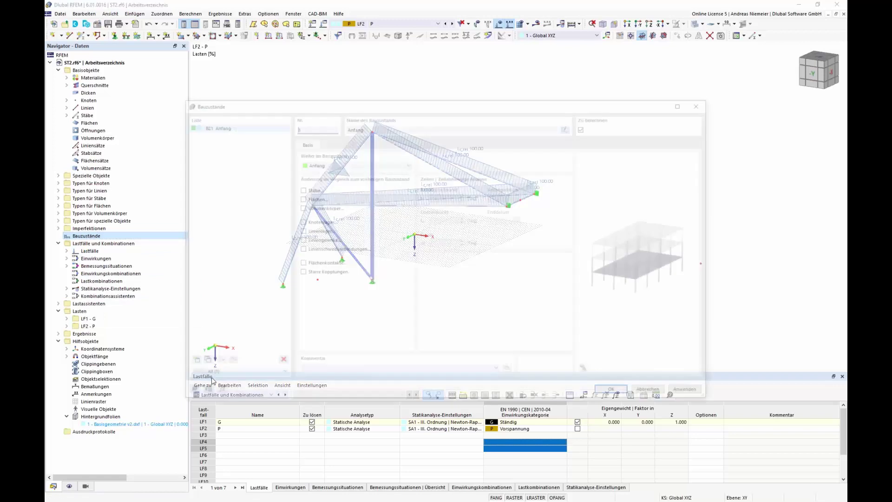
left_click(569, 126)
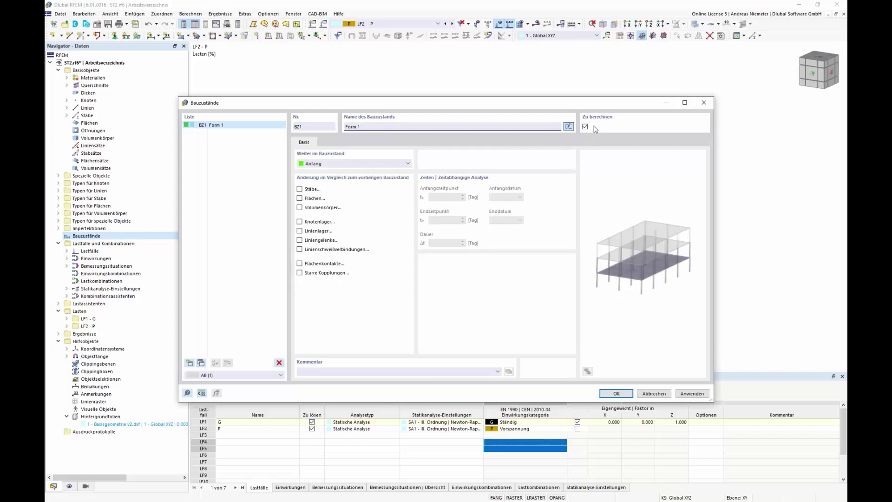
Enable member and nodal support changes for construction stage Form 1 and add members 1-11 to it
left_click(299, 189)
left_click(299, 222)
left_click(330, 142)
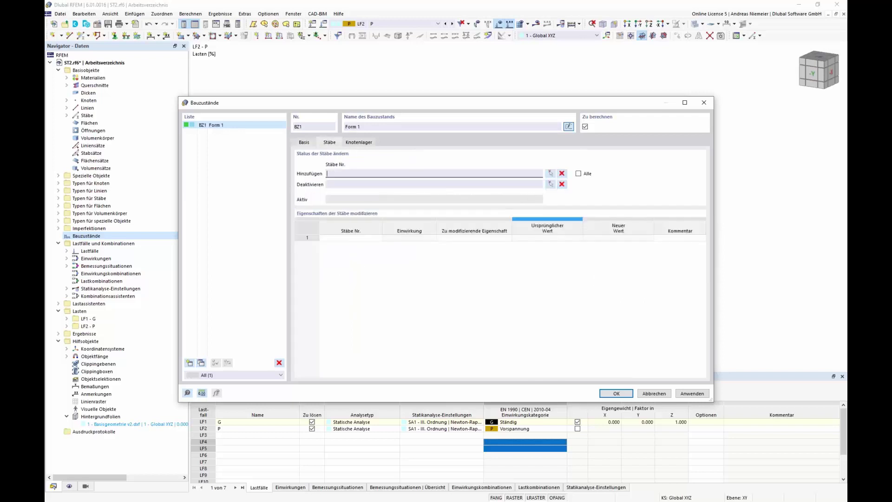
left_click(550, 173)
left_click_drag(399, 211, 266, 99)
left_click(169, 122)
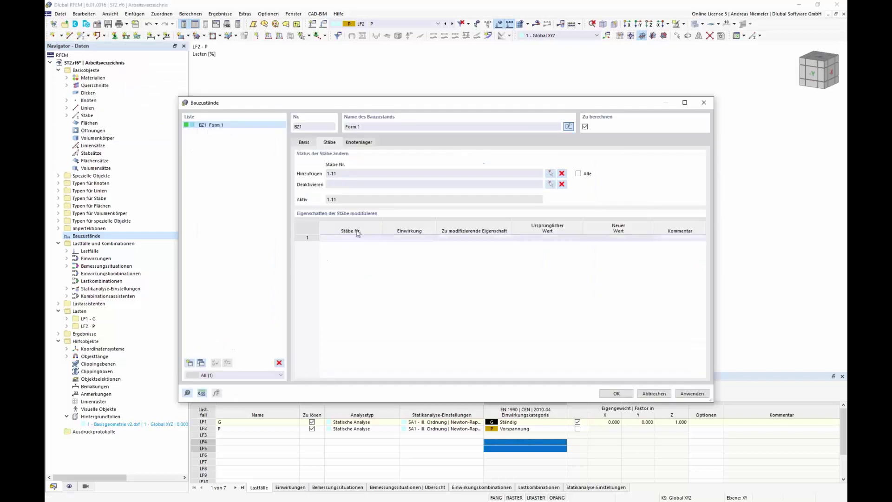
Add the nodal supports at nodes 1,8,10,11,13 to construction stage Form 1 and accept the stage
left_click(365, 142)
left_click(550, 173)
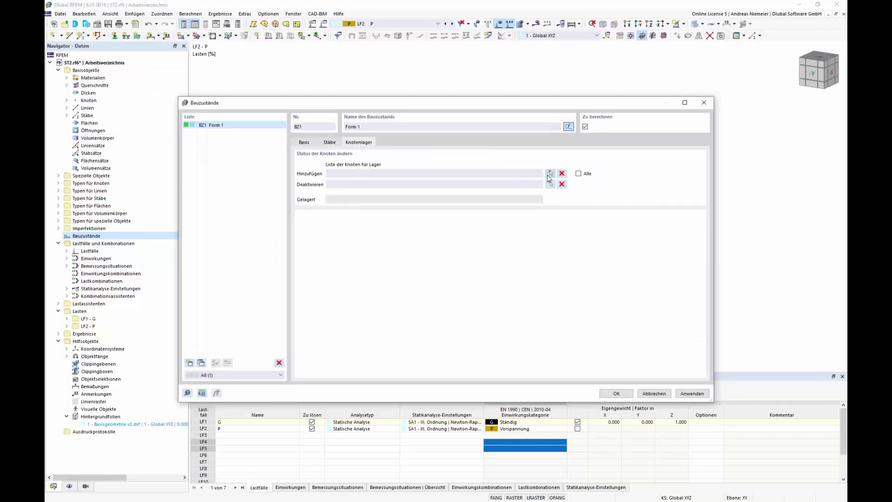
left_click_drag(265, 85, 265, 85)
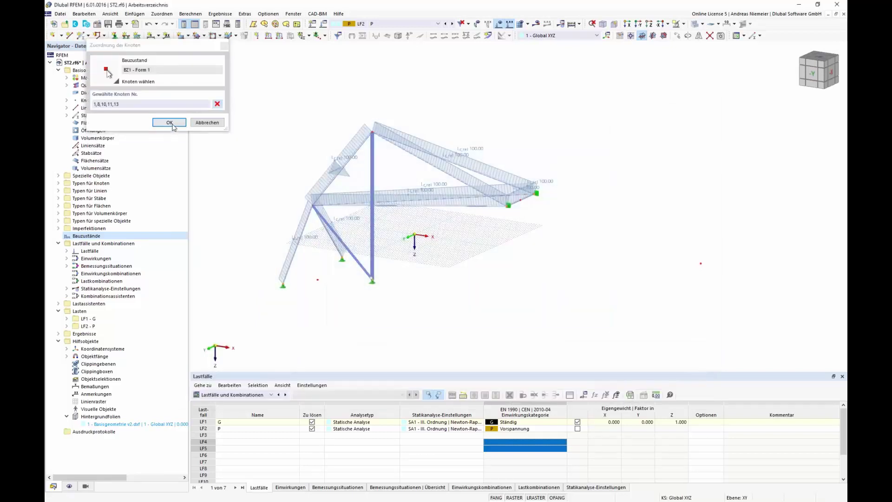
left_click(170, 122)
left_click(615, 393)
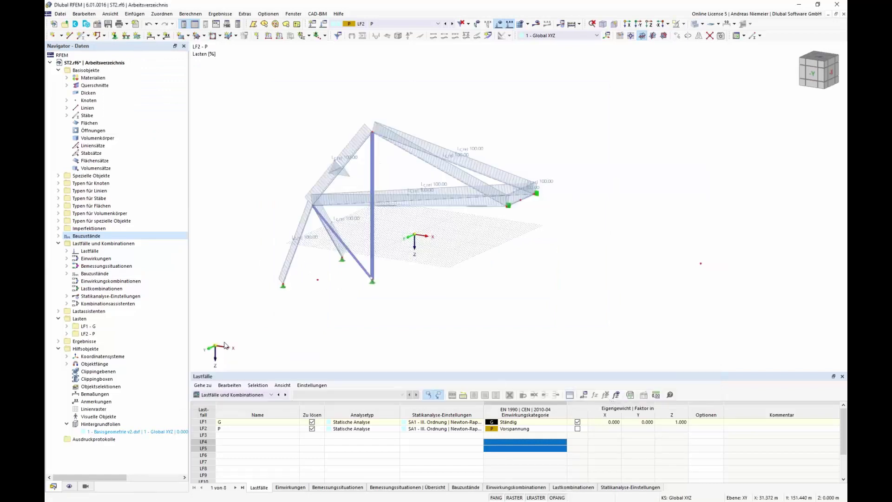
left_click(58, 236)
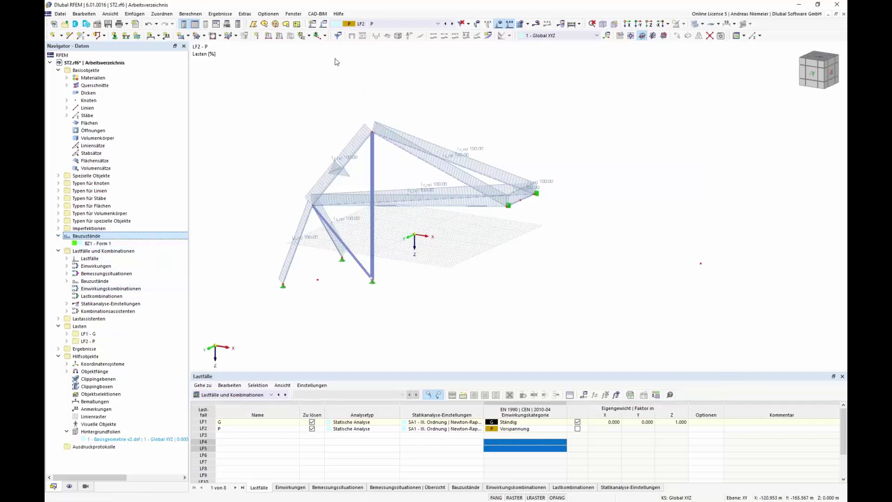
Assign load cases LF1 and LF2 to construction stage Form 1 and calculate the stage
left_click(324, 24)
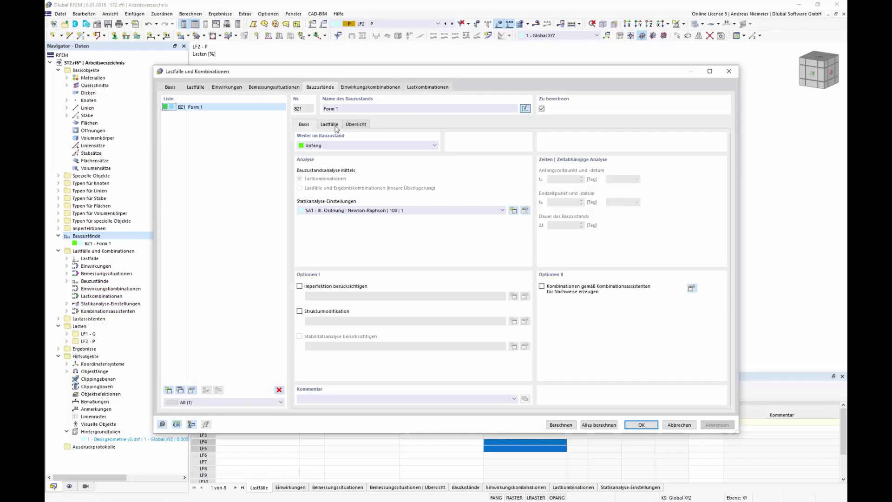
left_click(331, 124)
double_click(342, 144)
double_click(350, 145)
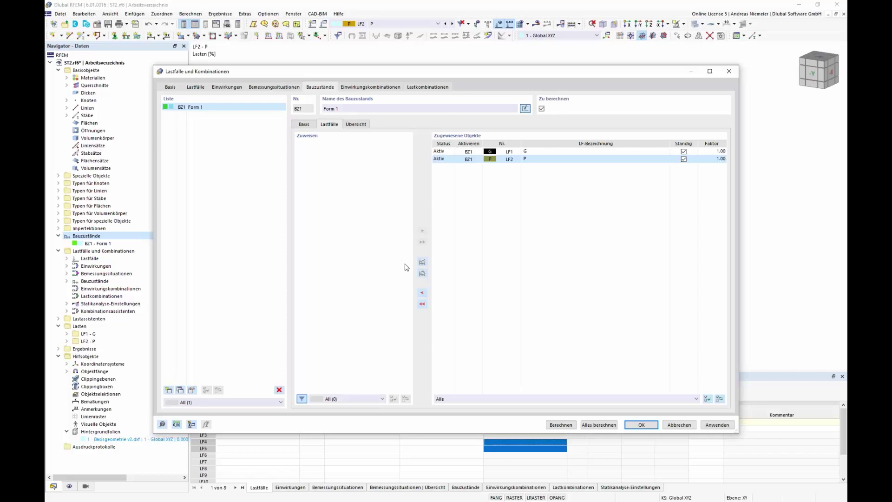
left_click(561, 425)
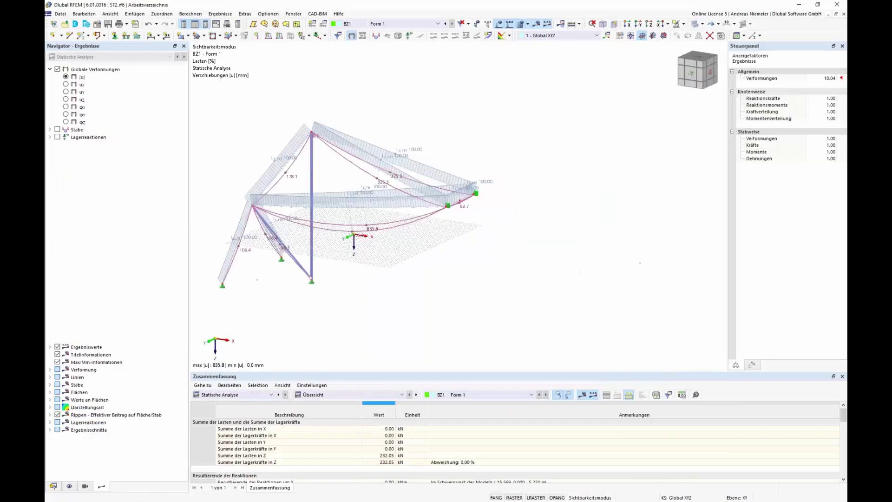
Examine the deformations of Form 1 and its member axial forces N with the load display hidden
middle_click_drag(409, 258, 509, 246)
scroll(474, 222, "down", 2)
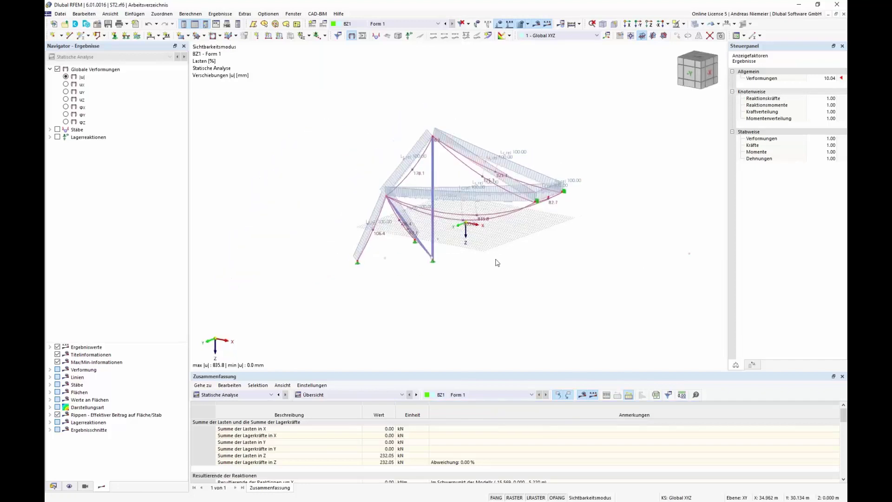
left_click(57, 129)
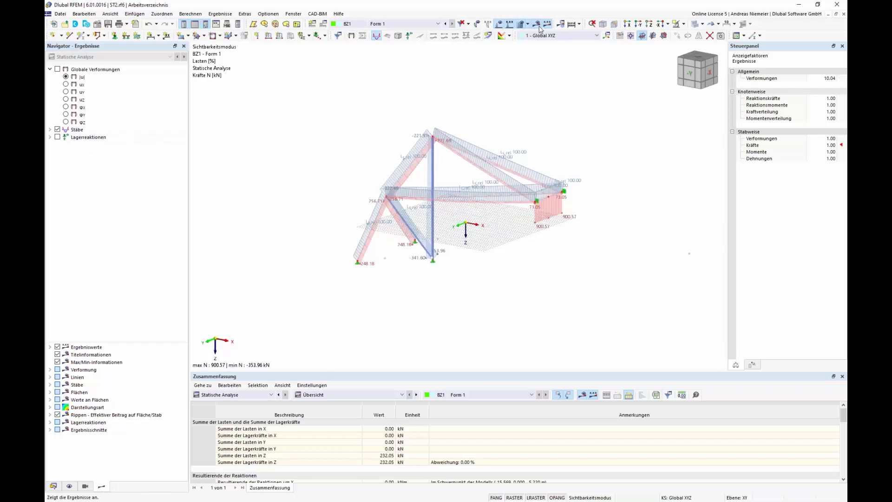
left_click(500, 26)
middle_click_drag(465, 178, 446, 175, "ctrl")
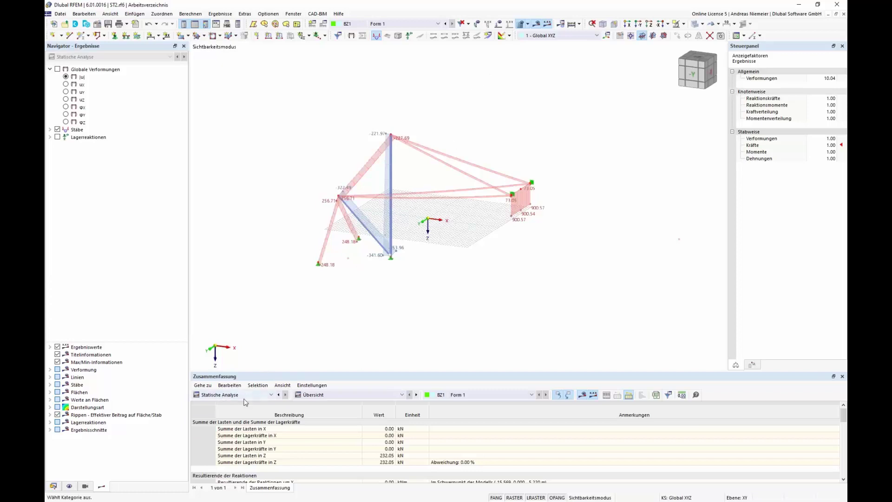
left_click(527, 23)
left_click(543, 50)
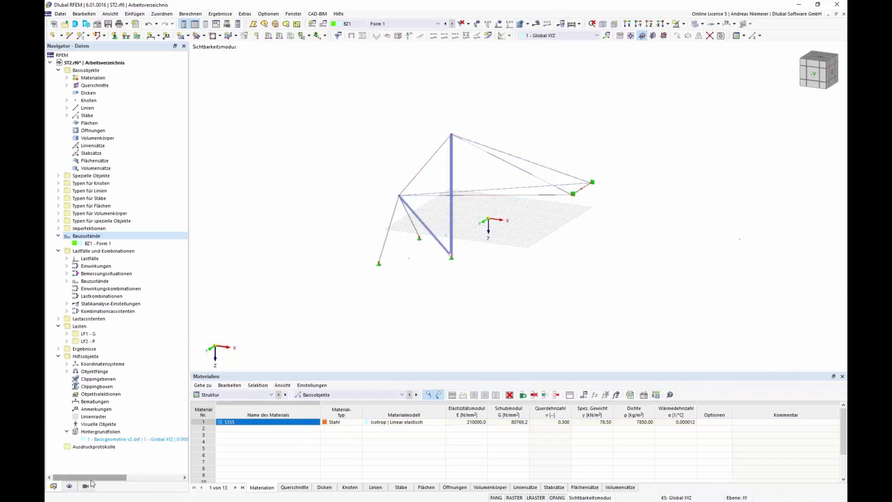
Activate the background layer Basisgeometrie v2.dxf and make load case LF1 current
right_click(120, 439)
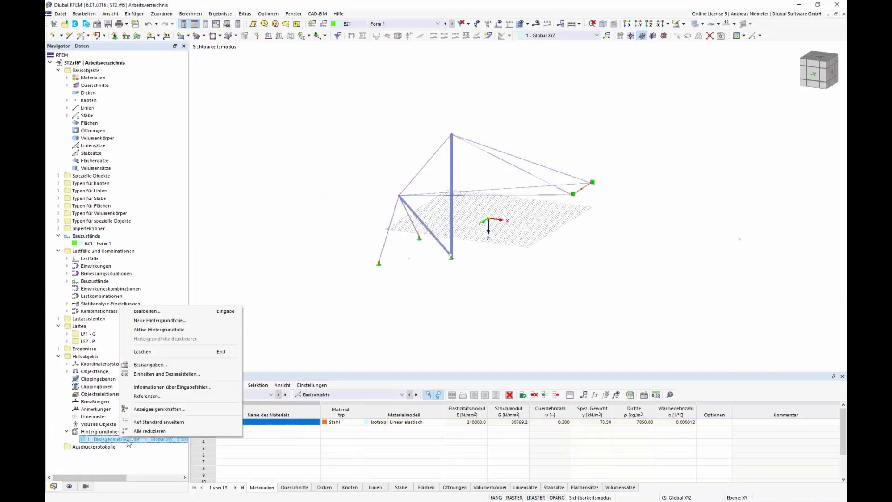
left_click(159, 331)
middle_click_drag(460, 306, 411, 290)
left_click(436, 23)
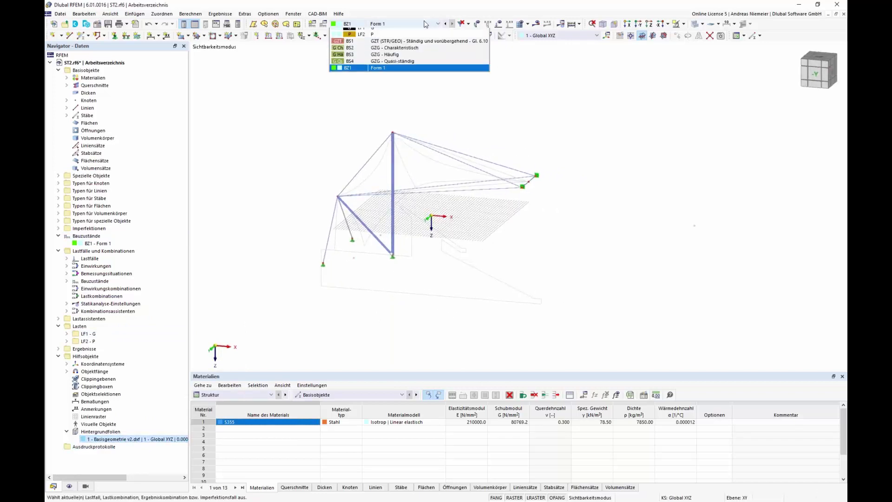
left_click(367, 29)
scroll(358, 274, "up", 2)
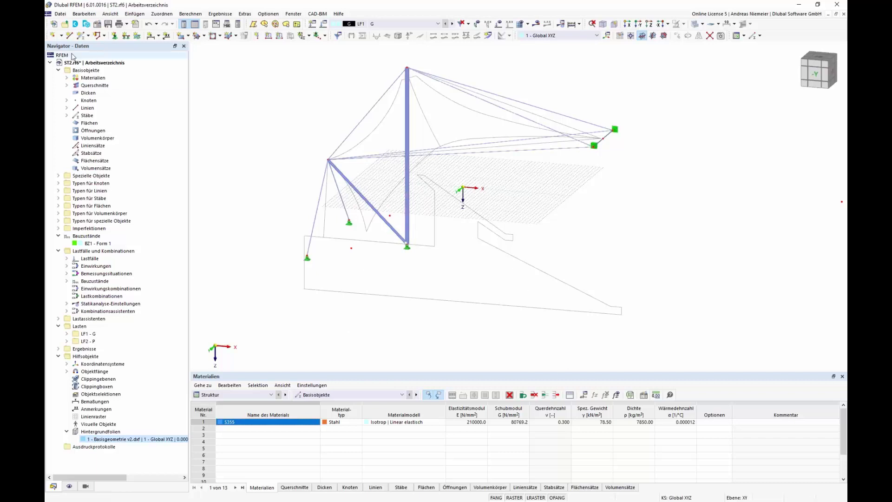
Draw two connected single lines from the strut's upper end to the free low node and on to the nearer support of the far cable edge
left_click(69, 36)
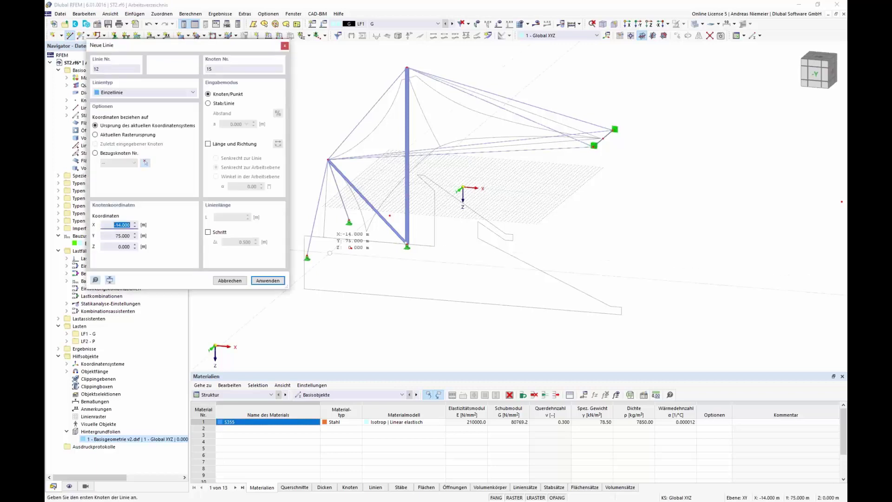
left_click(349, 221)
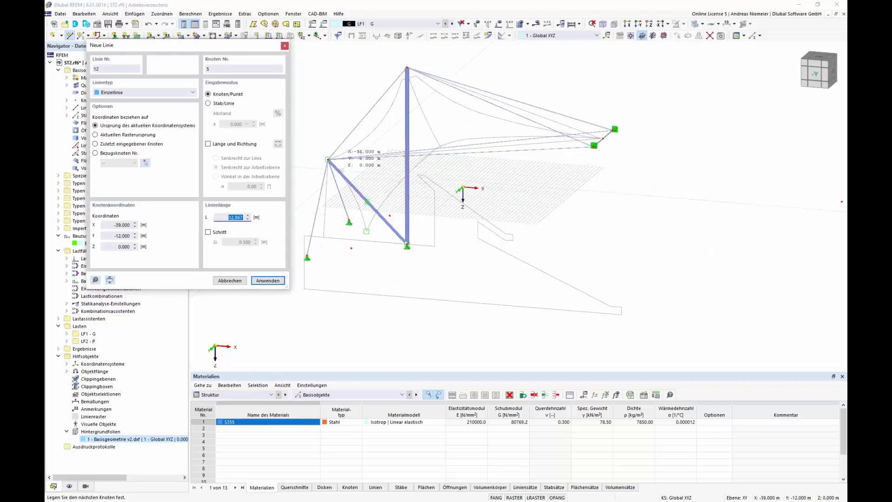
left_click(352, 247)
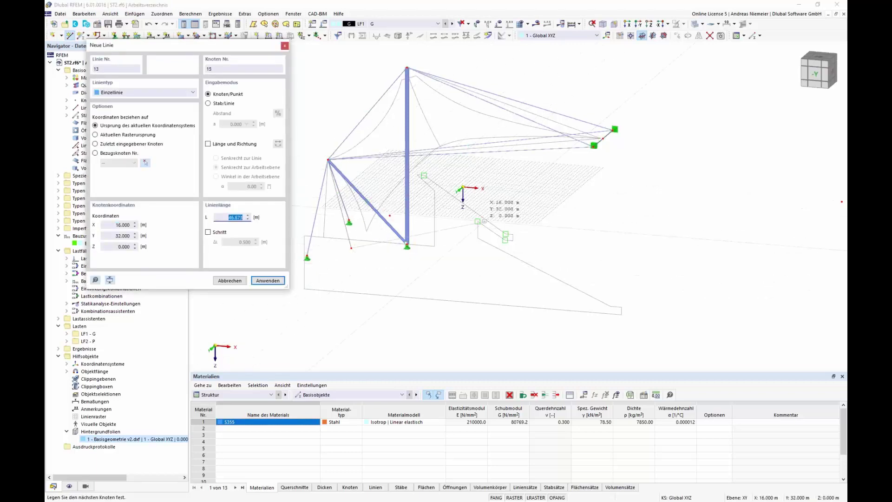
left_click(594, 145)
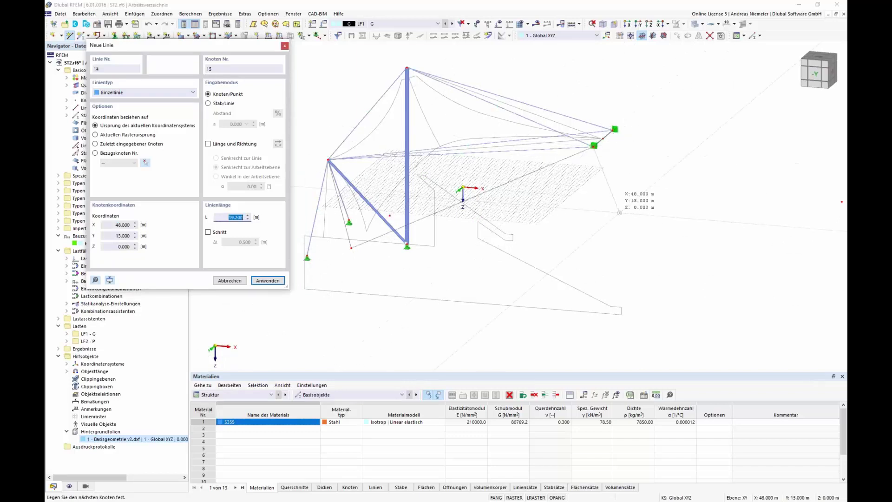
key("Escape")
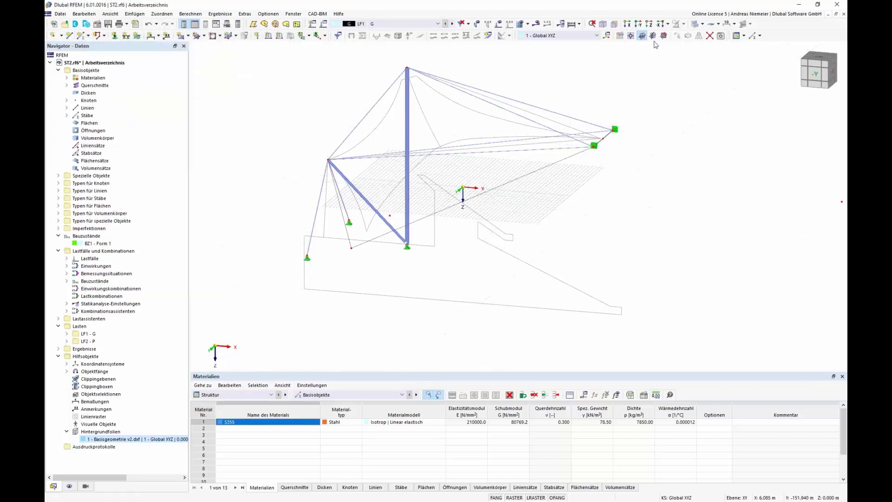
Draw two arcs in the XZ plane along the background curves, from the mast top to the far edge's midpoint and to the strut's upper end
left_click(104, 35)
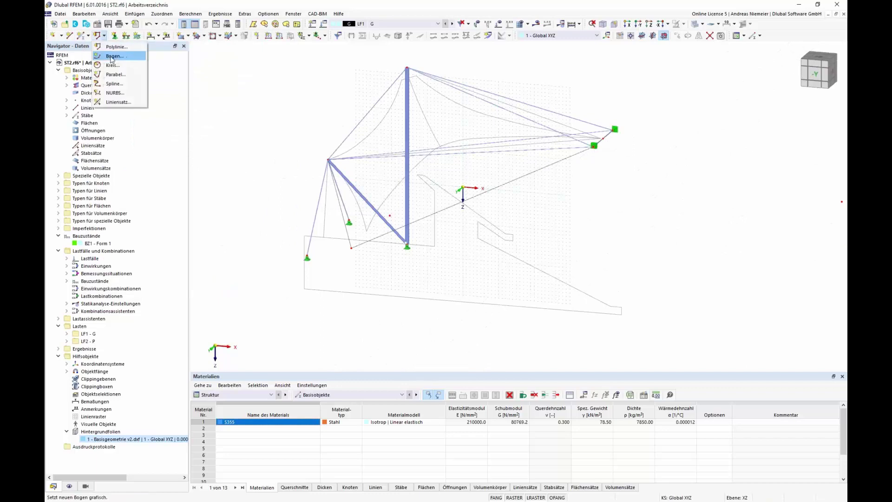
left_click(116, 63)
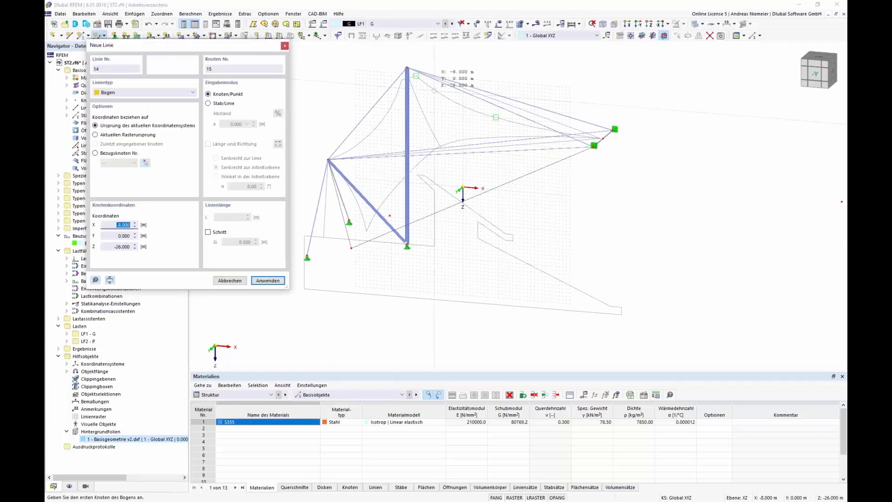
left_click(406, 68)
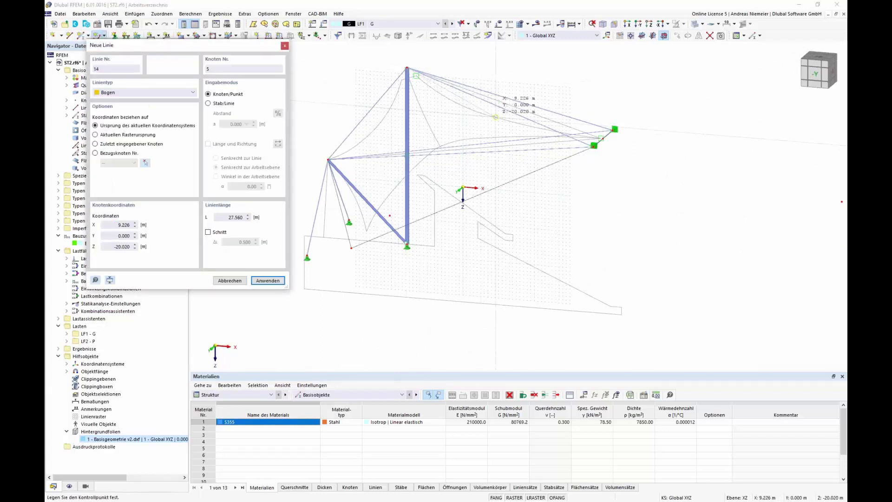
left_click(615, 130)
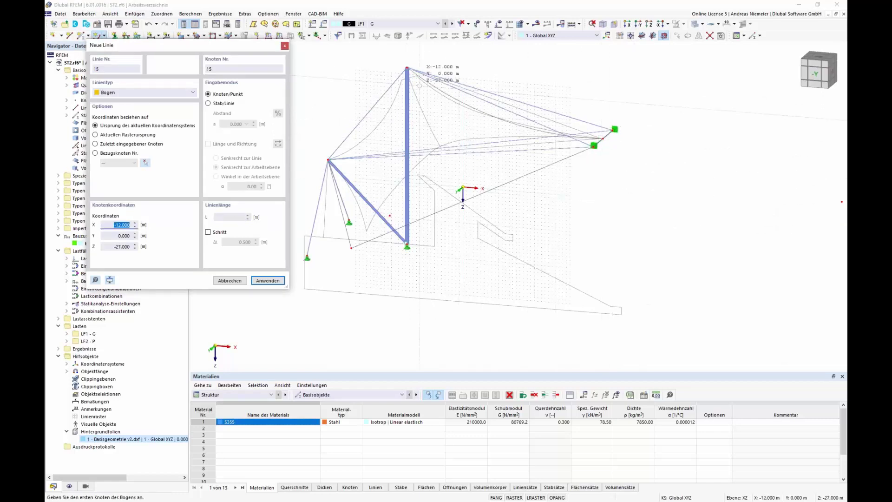
left_click(407, 68)
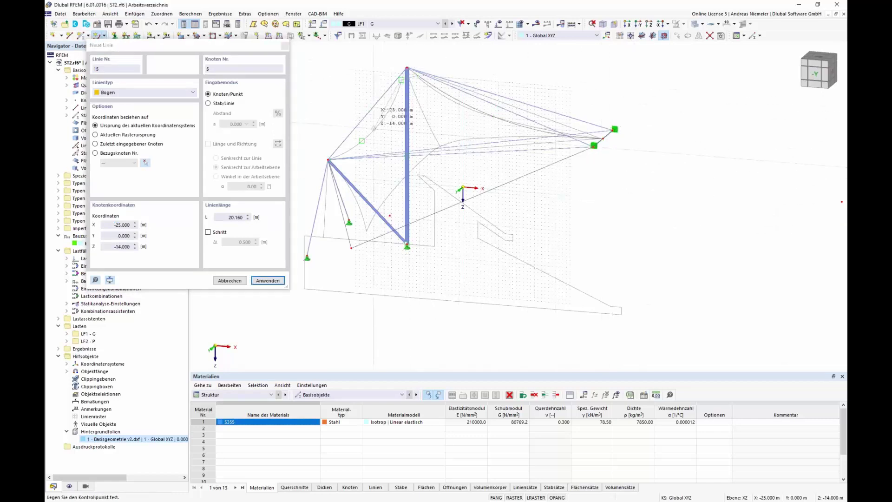
left_click(328, 159)
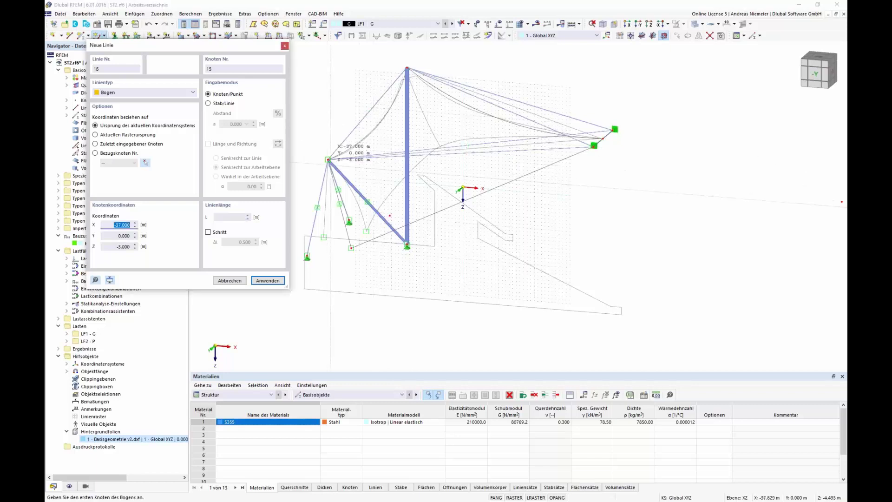
left_click(387, 122)
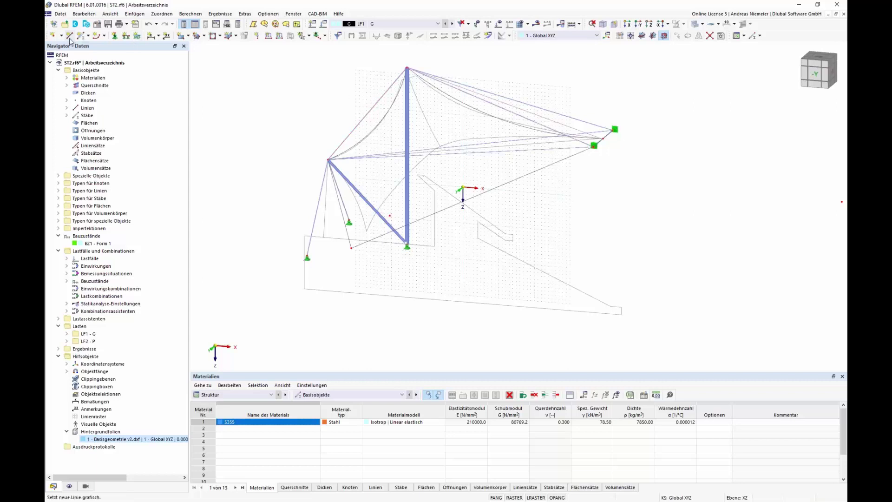
Adjust the object snap and draw a single line from the mast top down to the long lower boundary line
left_click(407, 68)
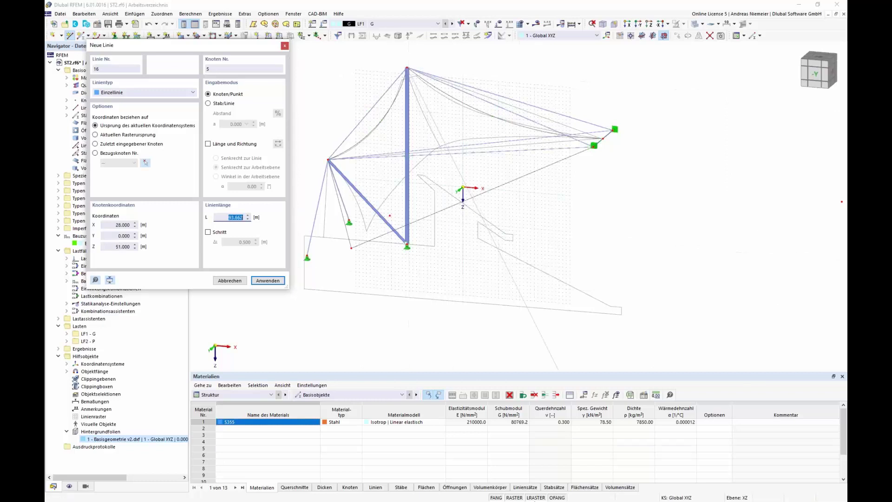
right_click(553, 498)
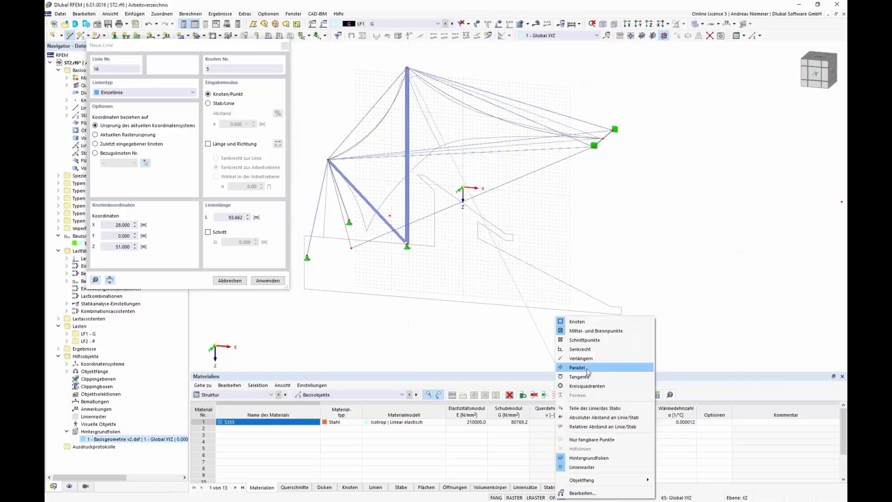
left_click(580, 358)
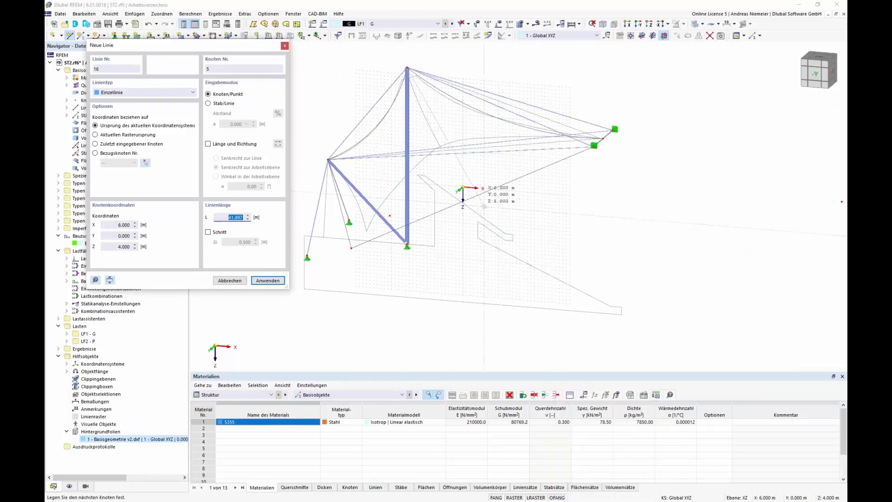
left_click(462, 198)
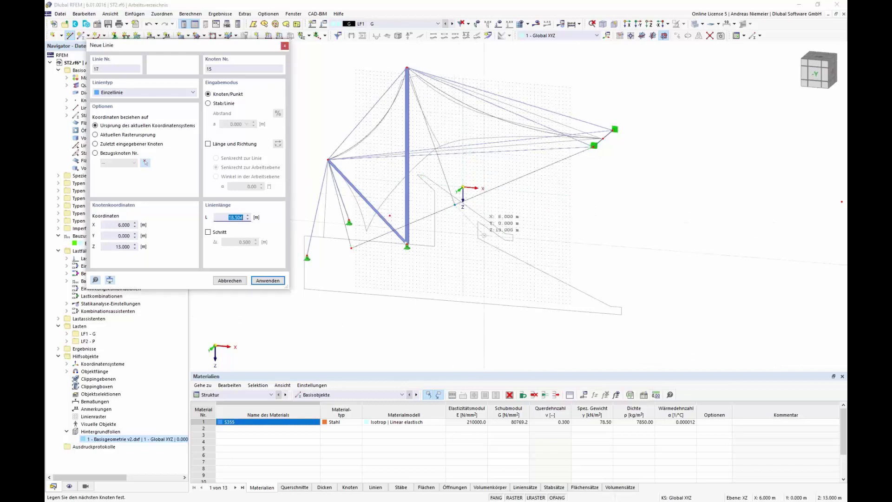
key("Escape")
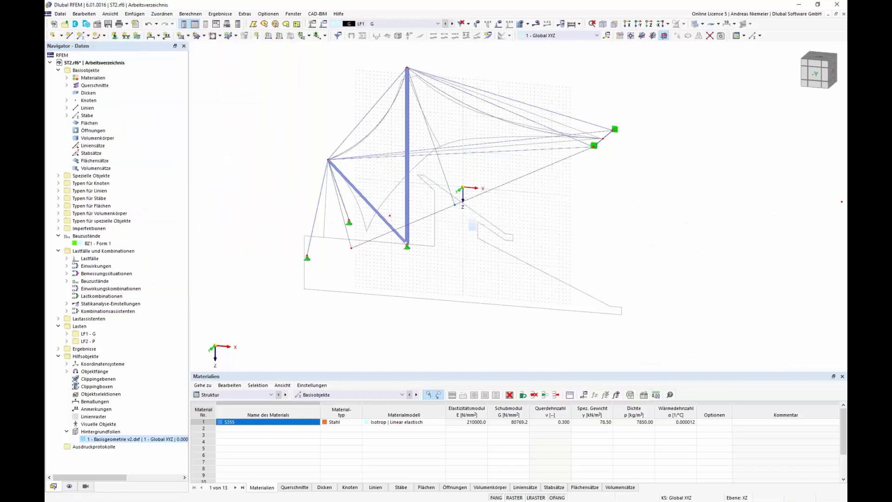
Deactivate the background layer Basisgeometrie v2.dxf
middle_click_drag(465, 223, 521, 240, "ctrl")
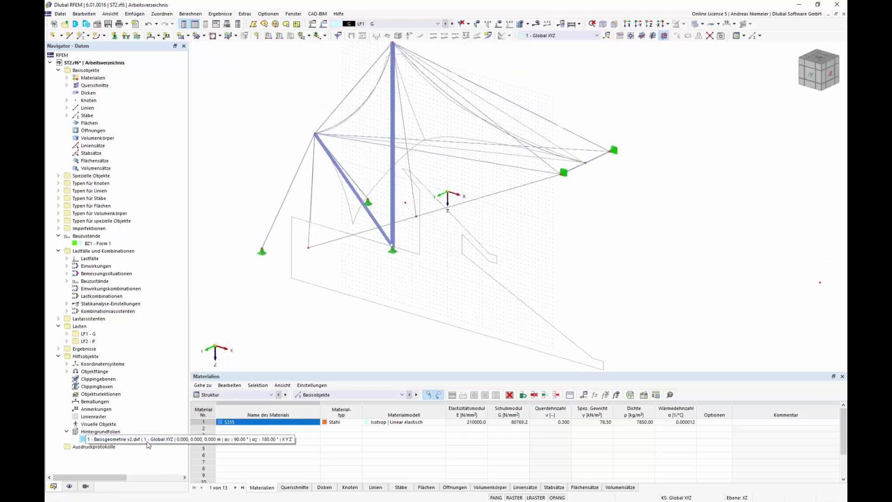
right_click(146, 440)
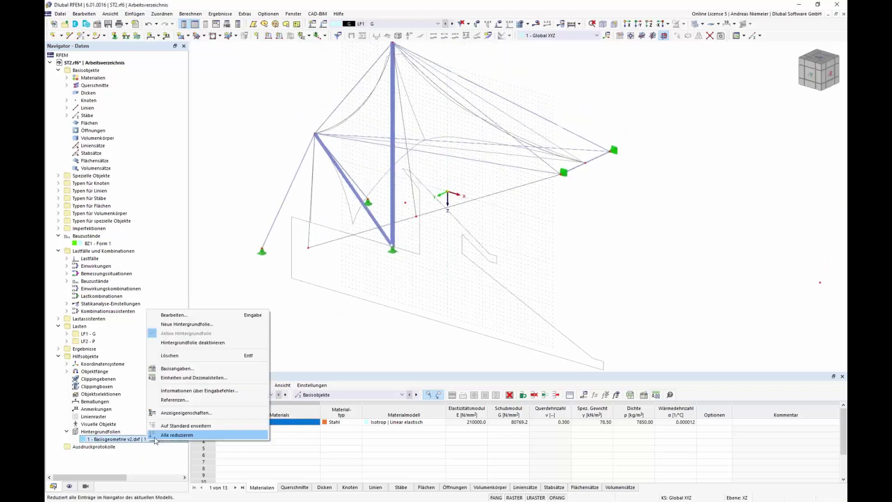
left_click(178, 342)
Edit the newly drawn boundary lines and arcs together and define a new member of type Seil on them
middle_click_drag(325, 294, 329, 292, "ctrl")
scroll(328, 292, "down", 3)
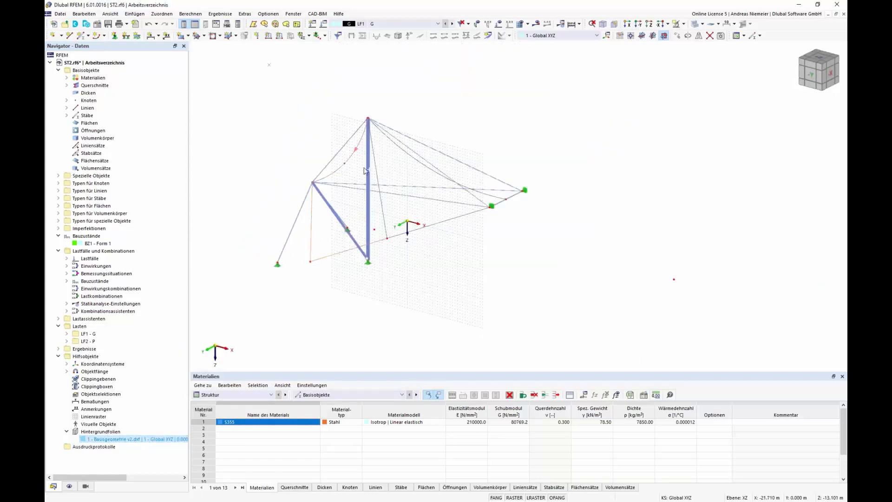
right_click(490, 199)
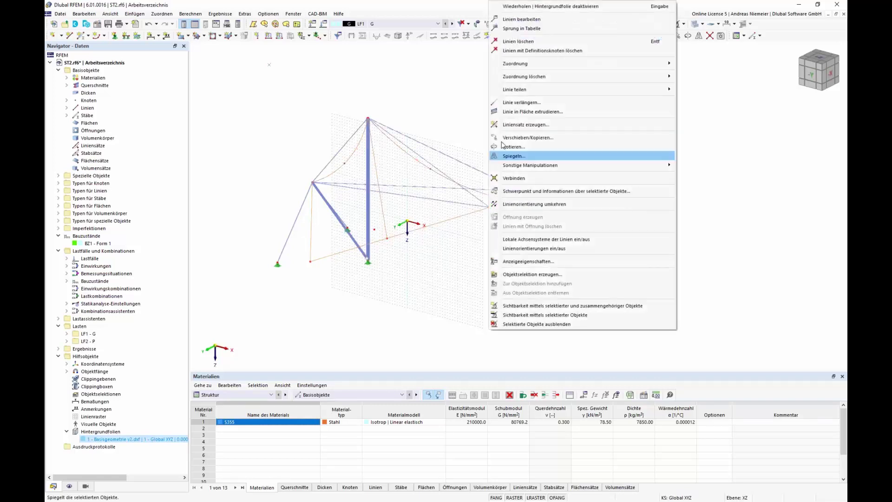
left_click(537, 21)
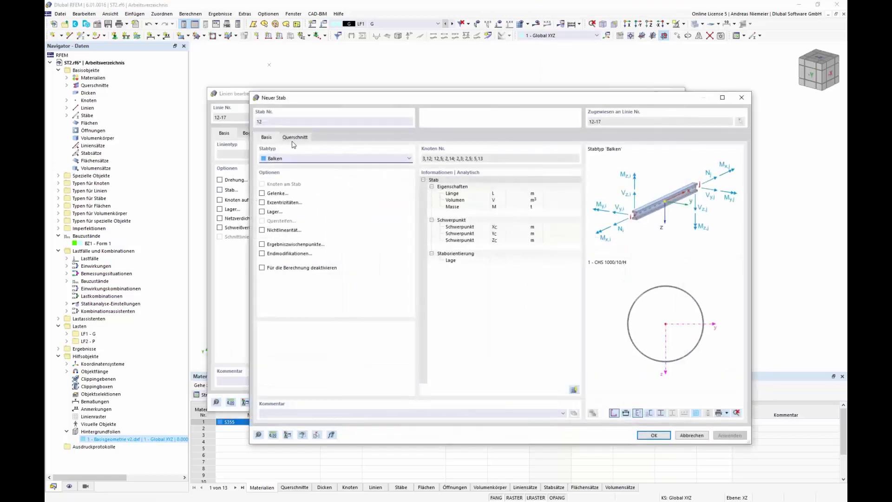
left_click(290, 163)
left_click(290, 223)
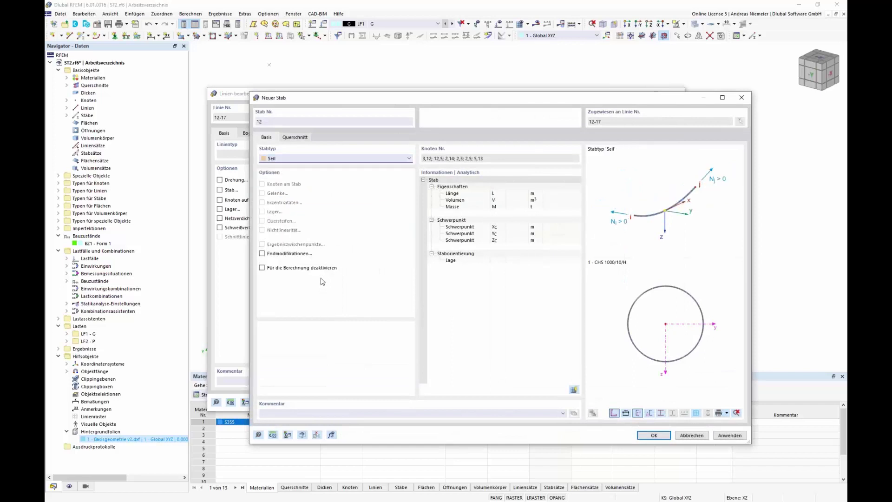
Create the round steel bar section RUND 20/H in S355 for the cable members and apply the changes to the selected lines
left_click(296, 138)
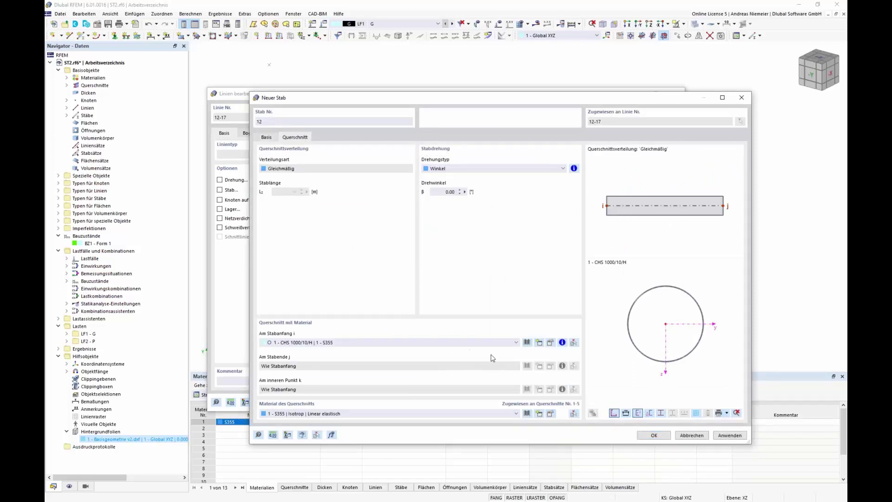
left_click(527, 343)
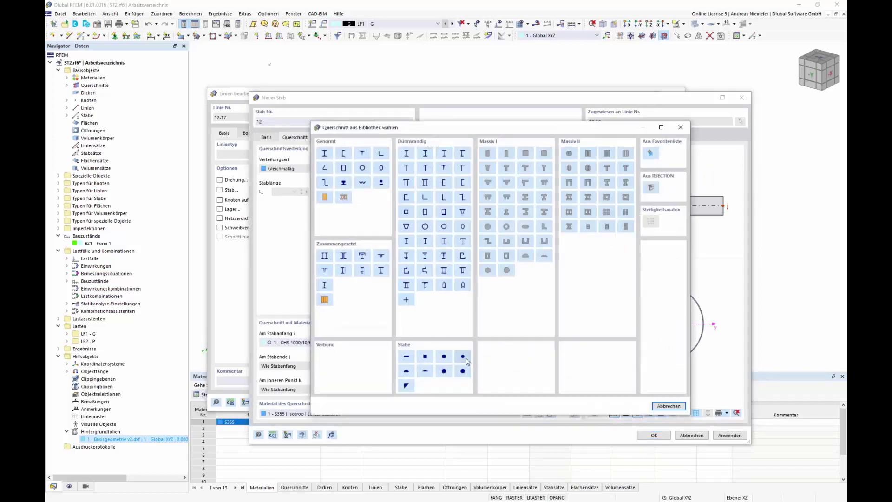
key("Escape")
left_click(539, 343)
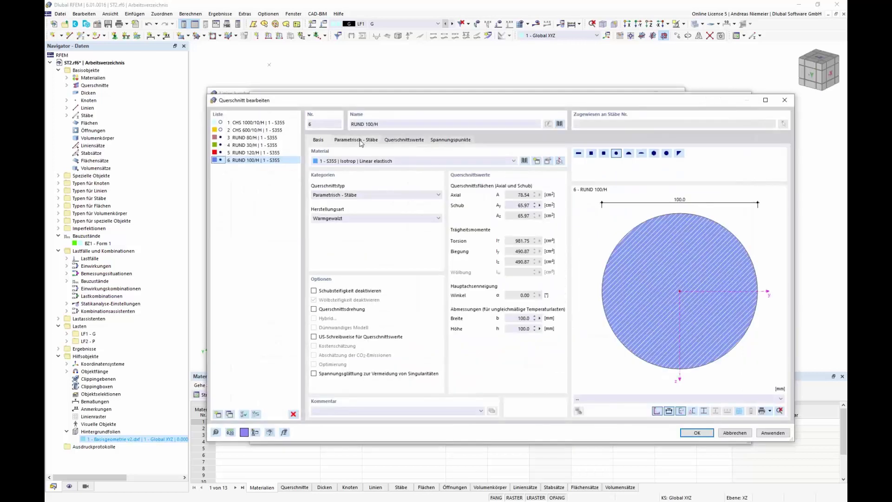
key("Return")
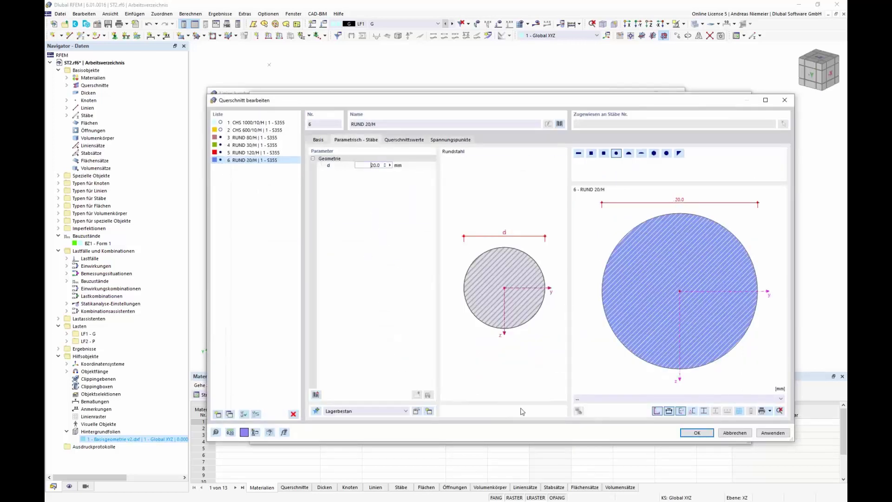
left_click(697, 433)
left_click(654, 436)
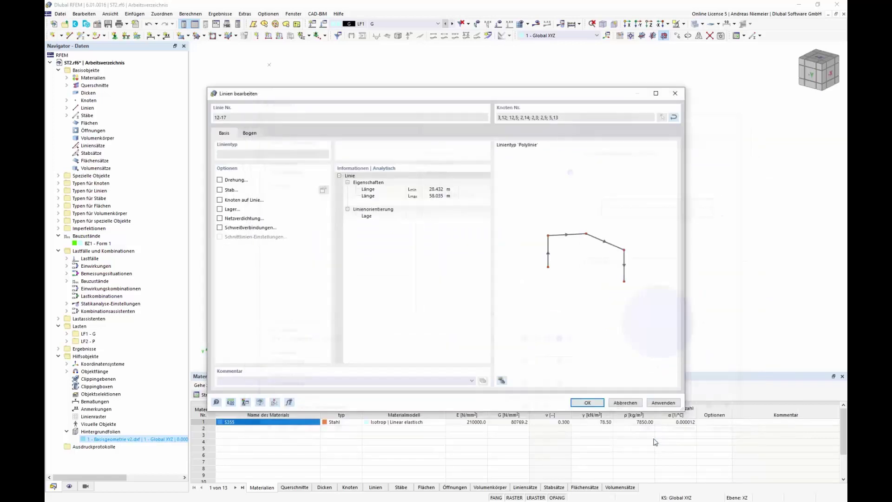
left_click(592, 402)
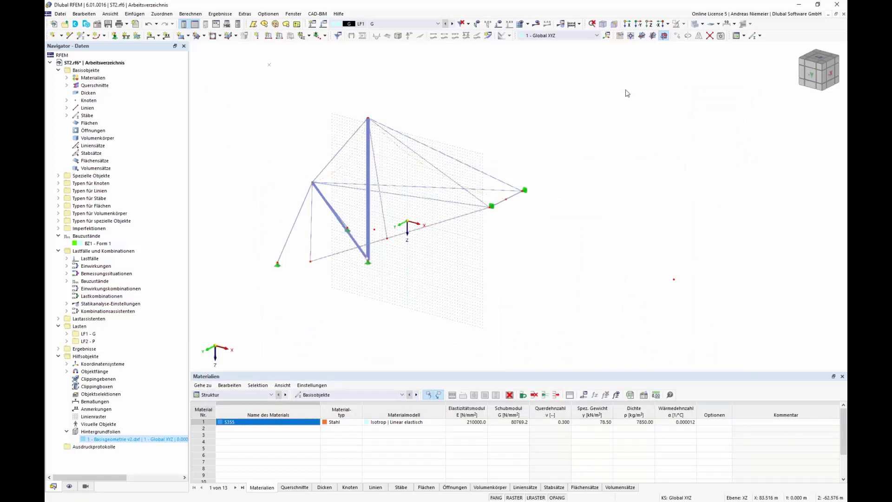
Switch the model display to wireframe (Drahtmodell)
left_click(703, 24)
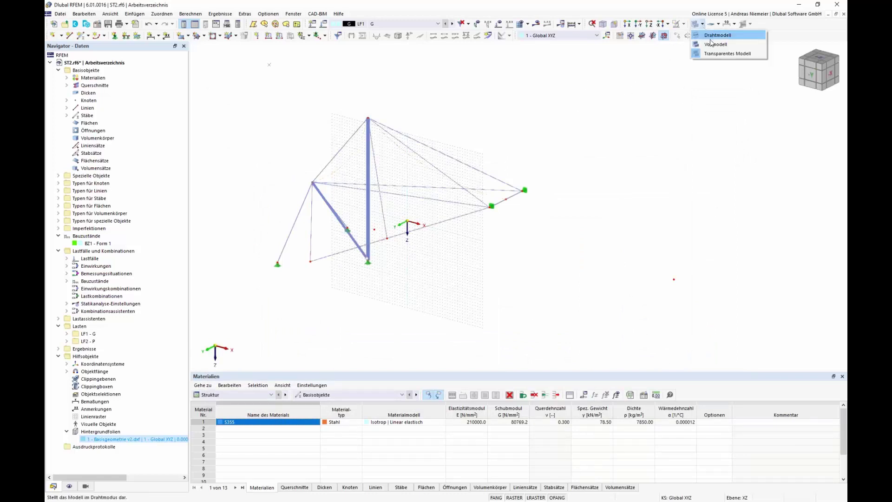
left_click(716, 43)
middle_click_drag(416, 271, 426, 291, "ctrl")
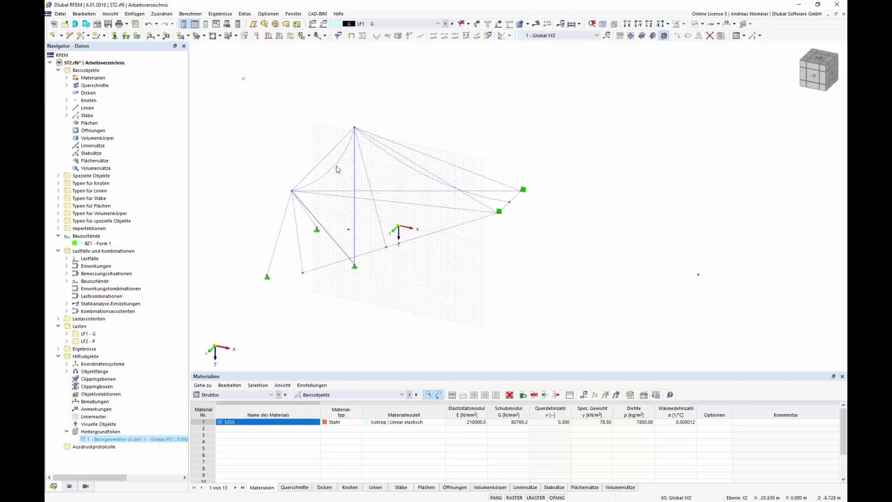
Start a new quadrangle surface with stiffness type Membran and open the definition of a new thickness for it
left_click(203, 36)
left_click(218, 54)
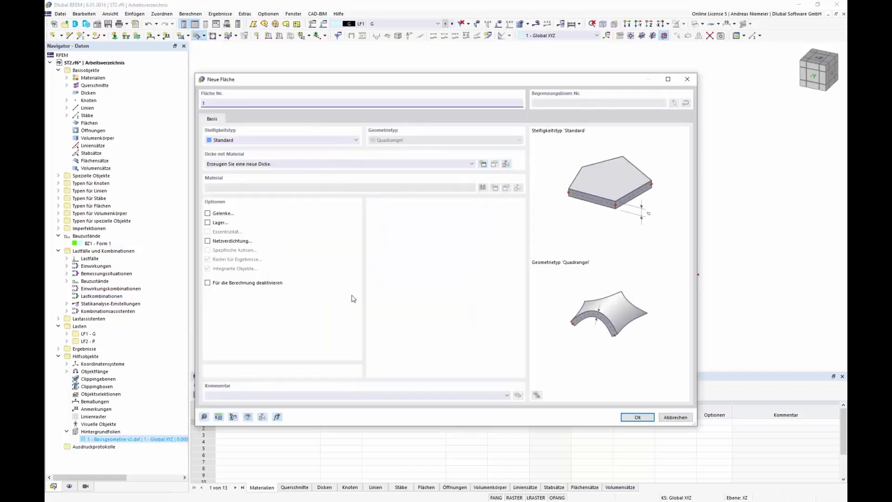
left_click(328, 141)
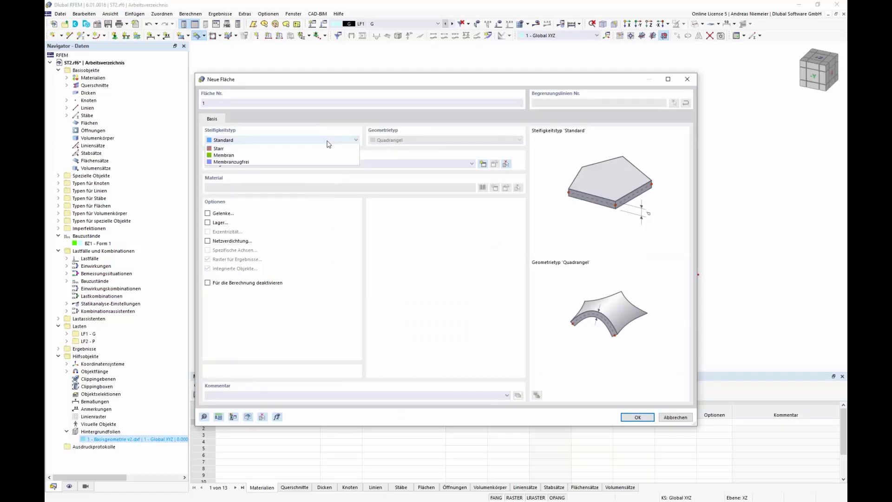
left_click(325, 168)
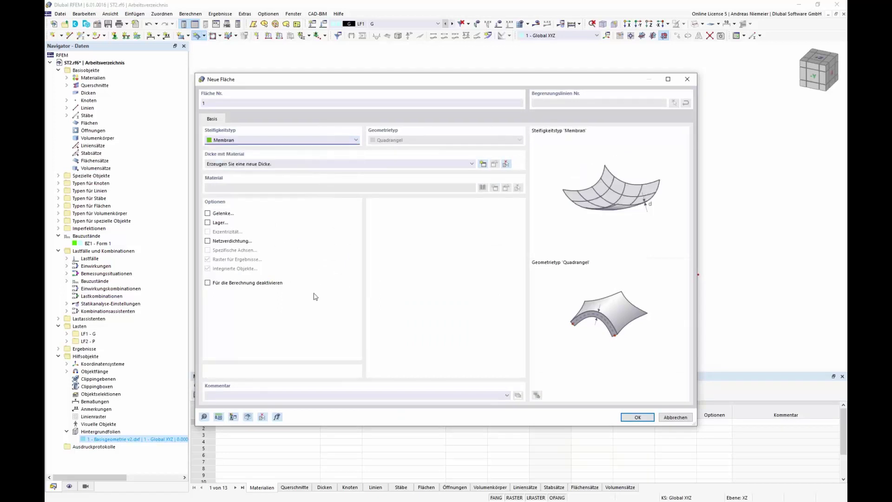
left_click(486, 190)
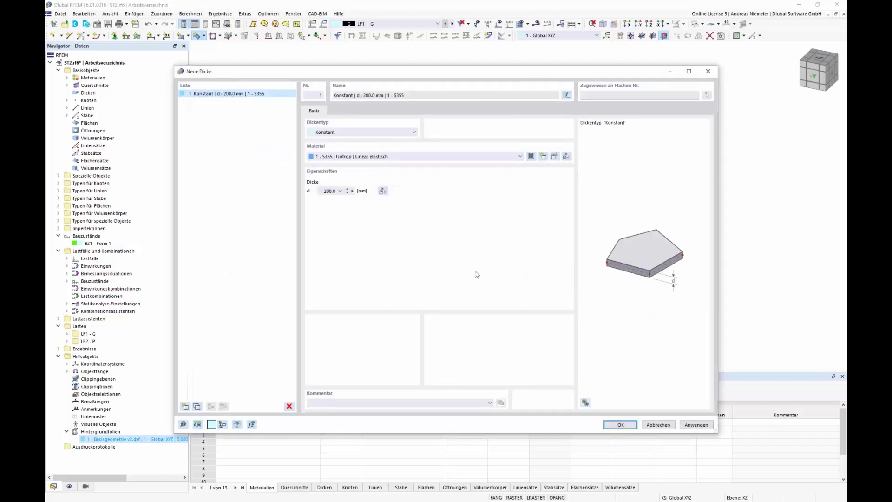
Assign the fabric material Glas-PTFE Typ III from the material library to the new constant thickness and accept it
left_click(531, 158)
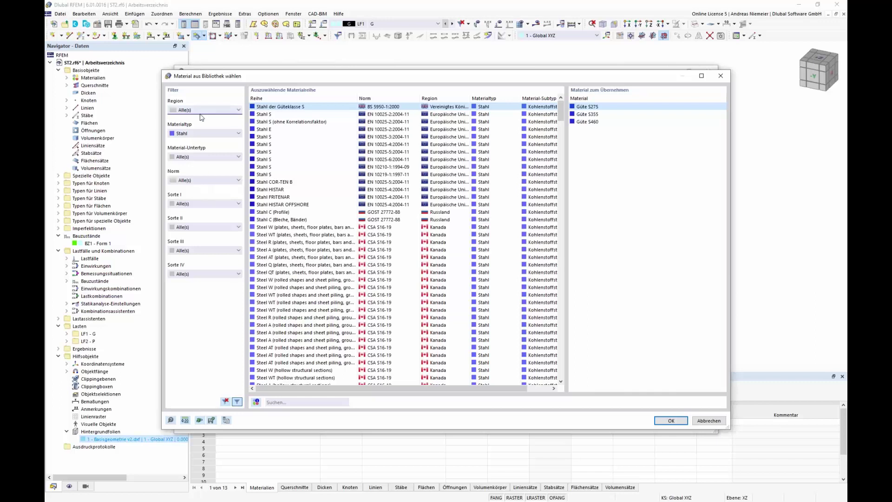
left_click(203, 135)
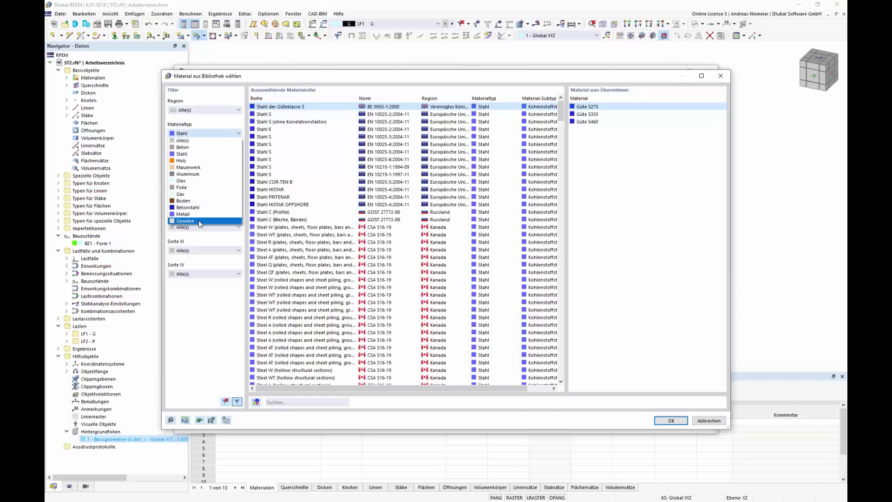
left_click(204, 219)
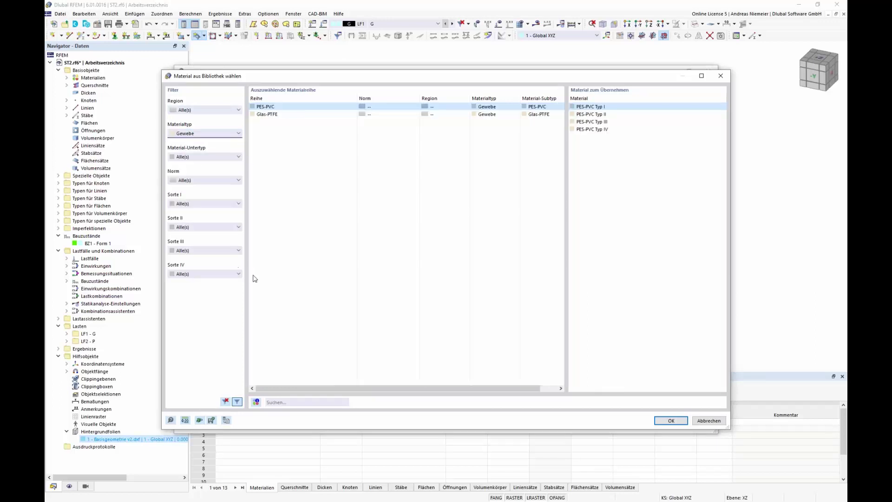
left_click(265, 114)
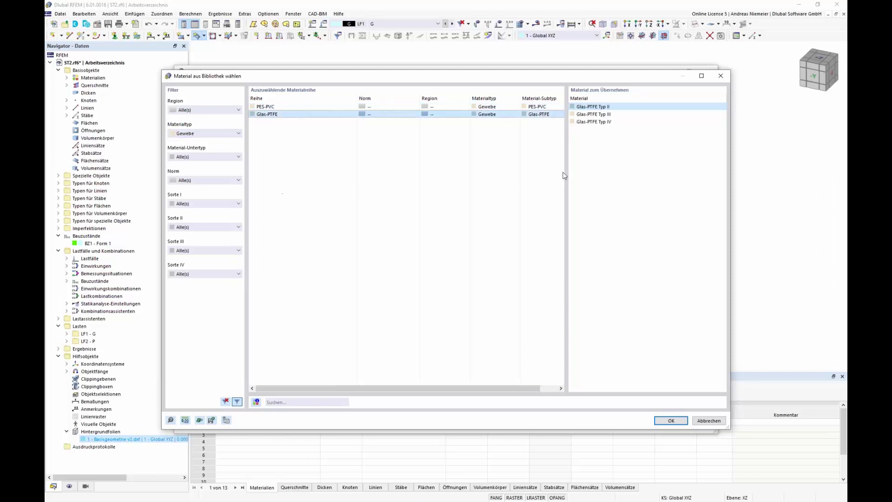
left_click(597, 114)
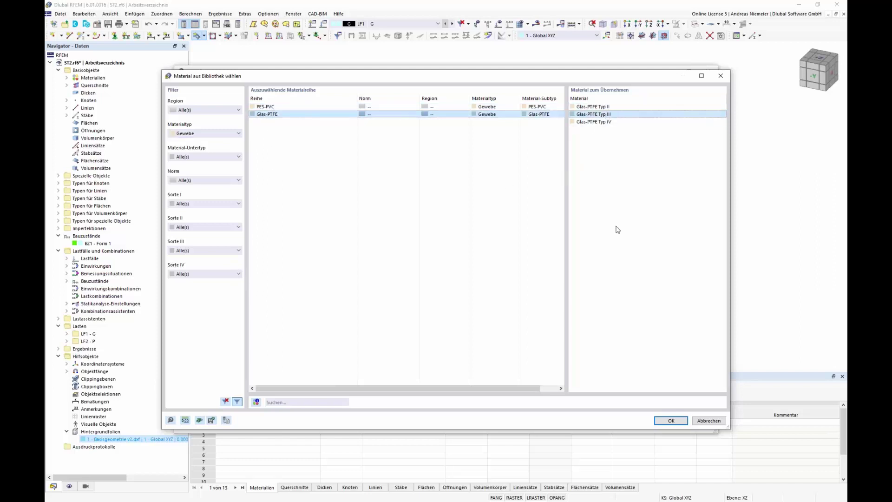
left_click(667, 421)
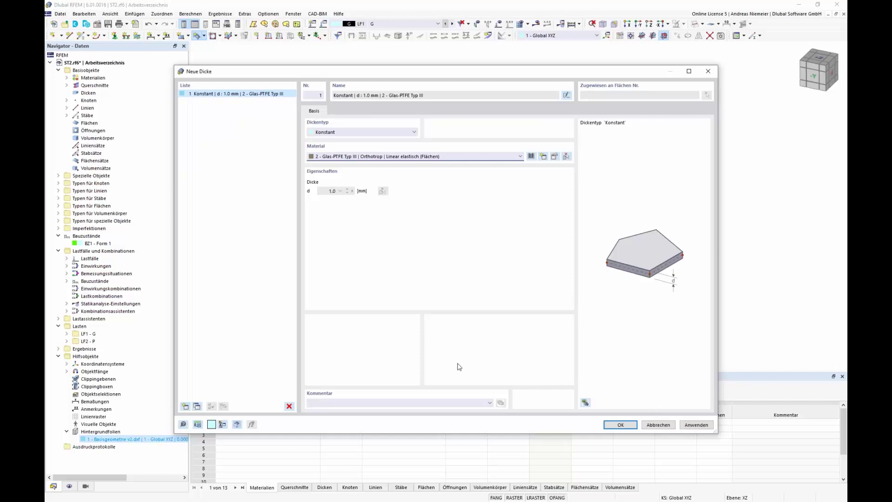
left_click(622, 424)
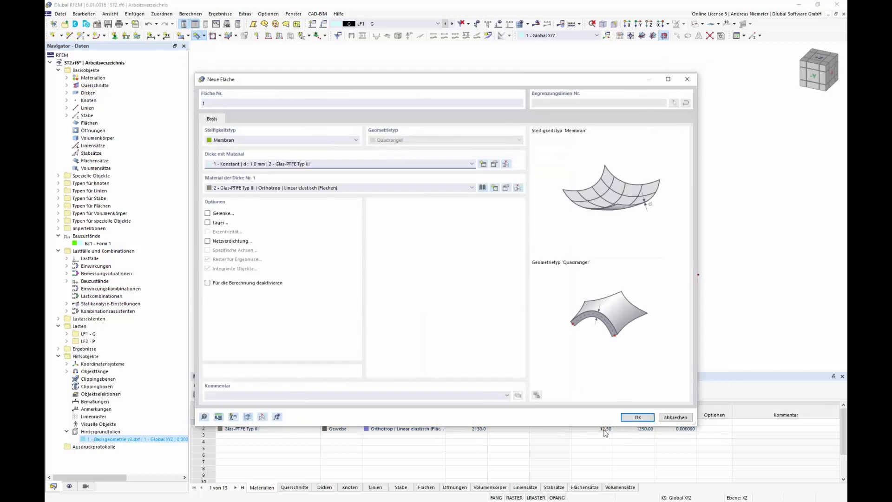
Create two adjoining quadrangle membrane surfaces from the boundary lines on the near half of the sail
left_click(632, 417)
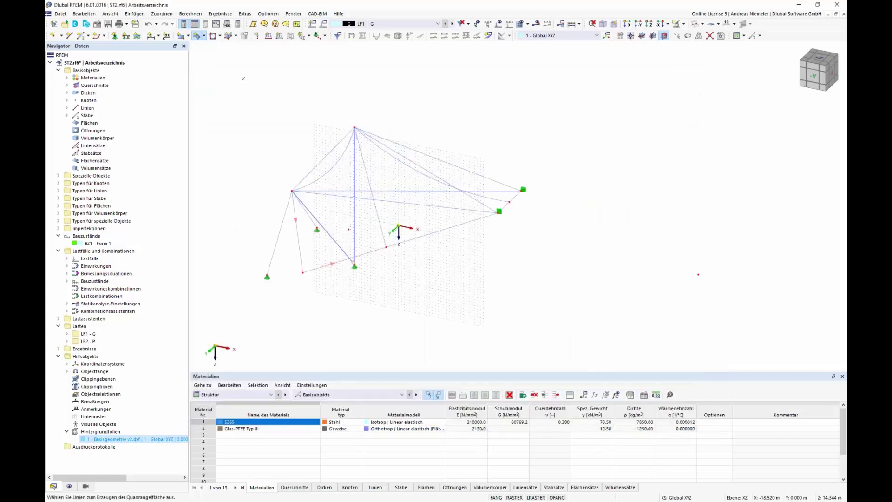
left_click(344, 174)
left_click(411, 238)
left_click(501, 199)
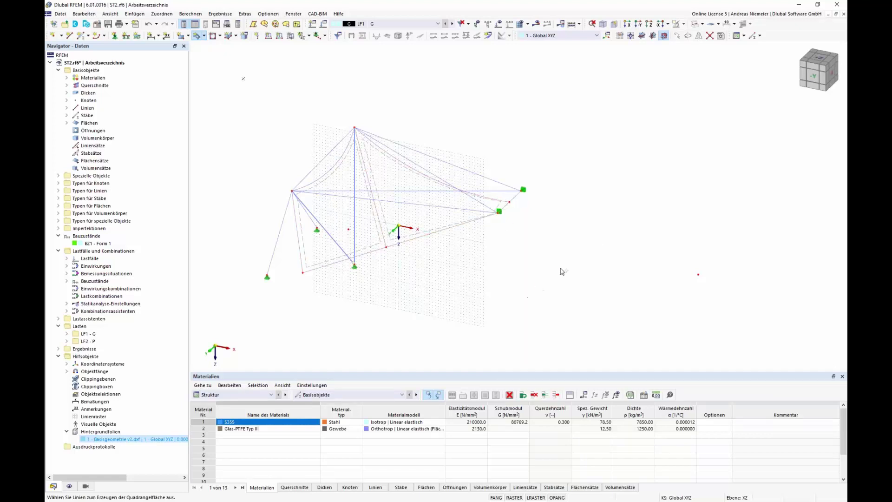
Switch the model from wireframe to a shaded display showing filled surfaces
left_click(702, 24)
left_click(709, 53)
middle_click_drag(591, 211, 406, 280, "ctrl")
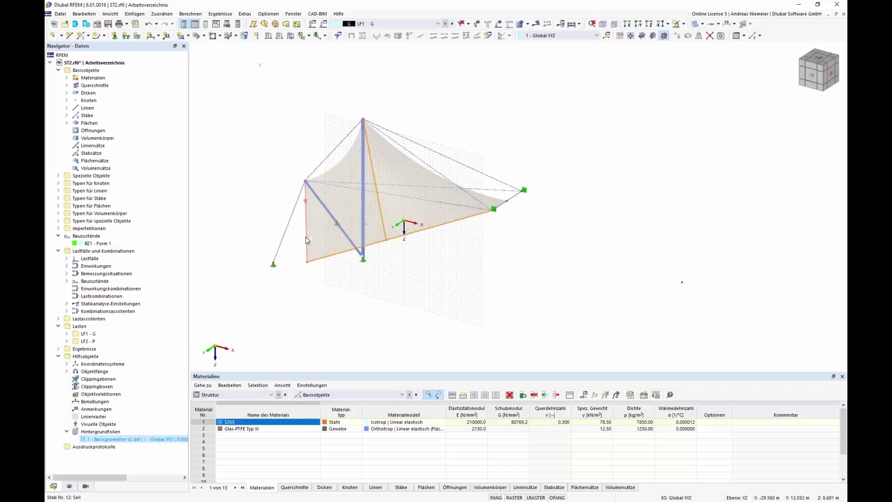
Mirror a copy of both membrane surfaces across the XZ plane through the global origin
left_click(350, 168)
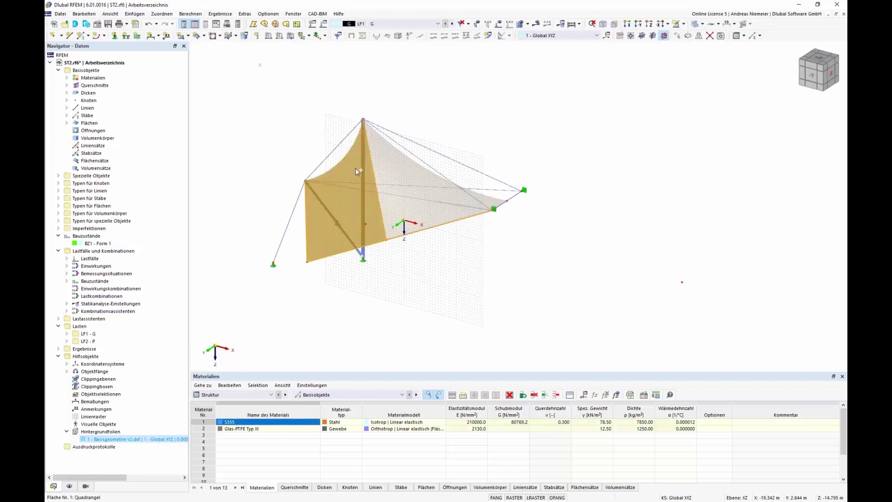
left_click(385, 176, "ctrl")
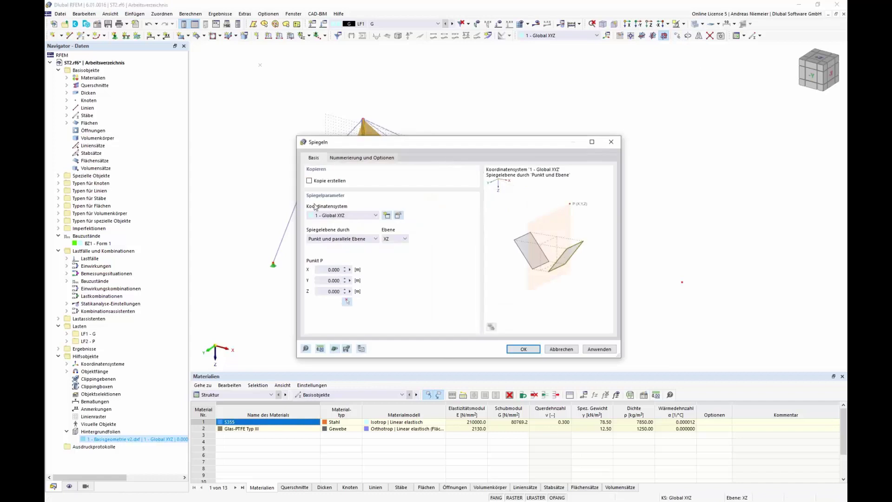
left_click(309, 181)
left_click(393, 239)
left_click(522, 356)
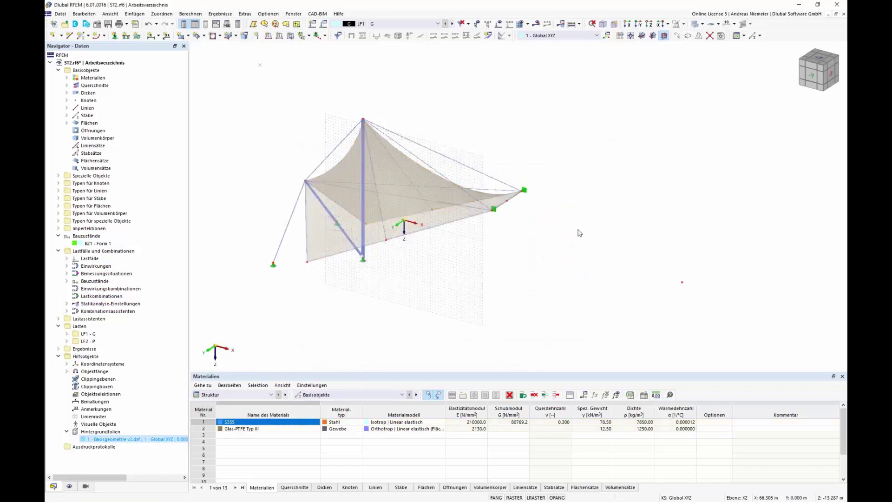
Assign the existing nodal support 1 to the two lower corner nodes of the membrane
middle_click_drag(576, 231, 507, 246, "ctrl")
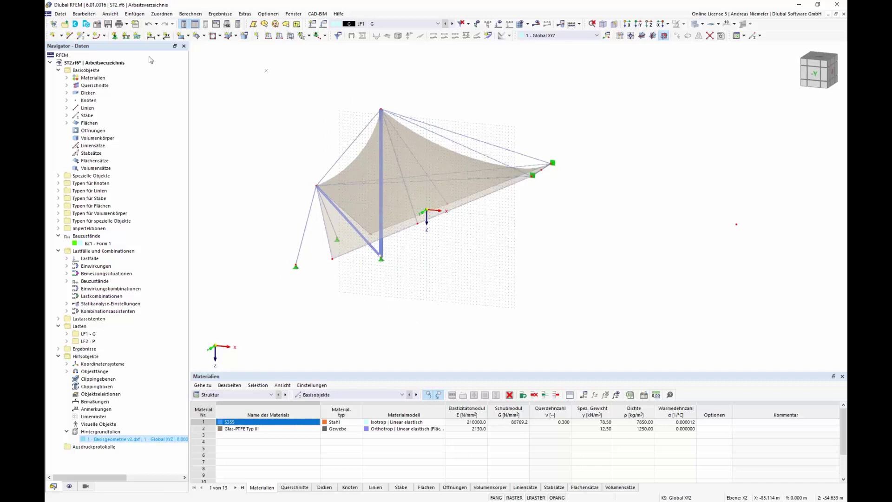
left_click(115, 35)
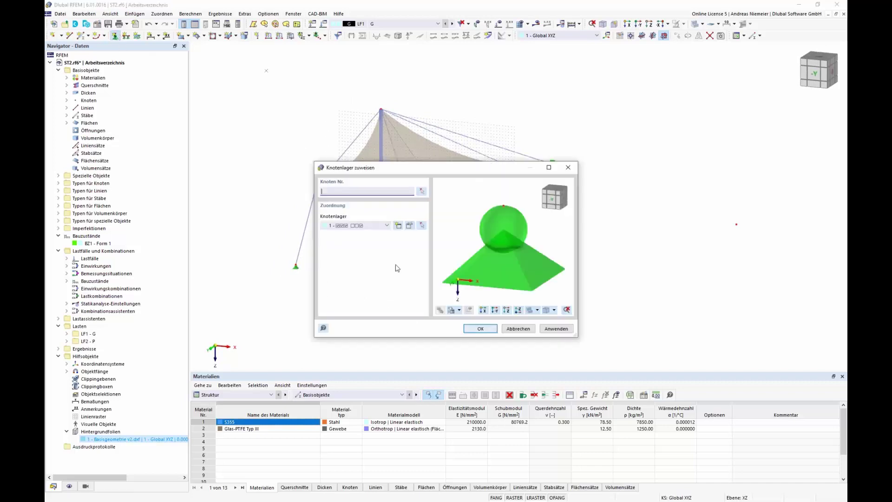
left_click(480, 331)
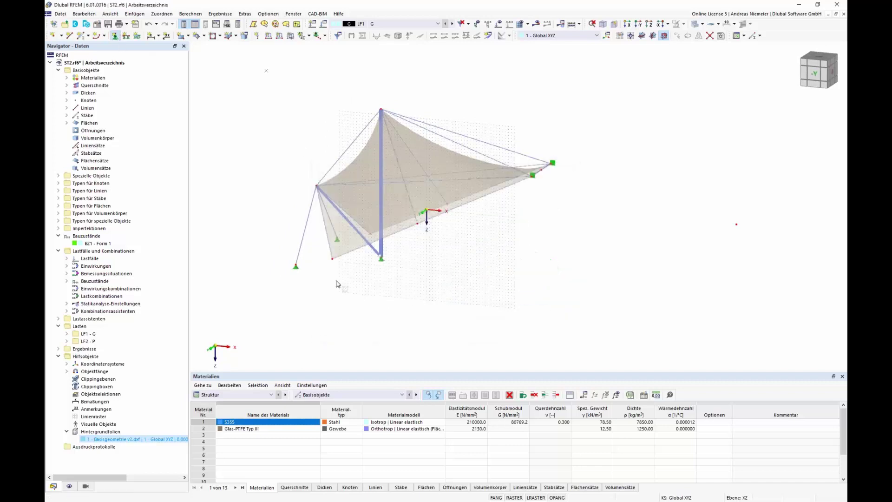
left_click(370, 235)
key("Escape")
Define a new line support in the local xyz system with only the translation uy fixed
left_click(130, 40)
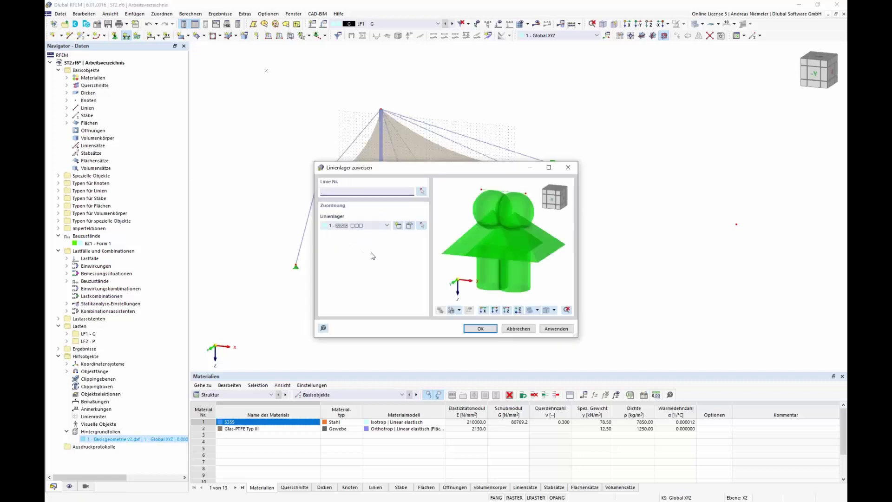
left_click(398, 225)
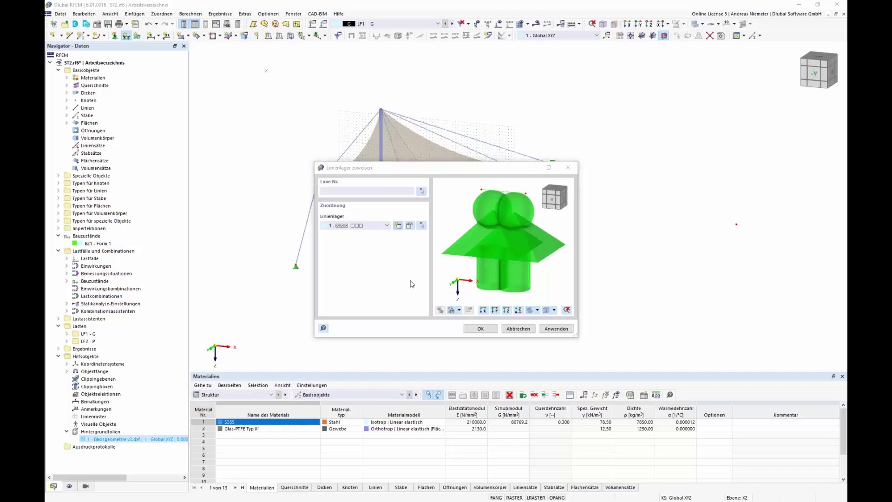
left_click(317, 223)
left_click(318, 202)
left_click(346, 169)
left_click(346, 176)
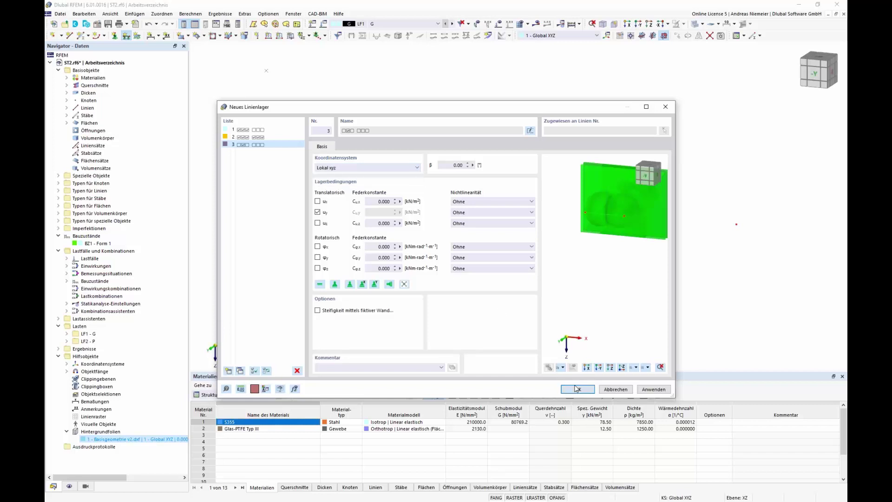
left_click(576, 388)
Assign the new line support to the four lower edge lines along both long sides of the membrane
left_click(479, 329)
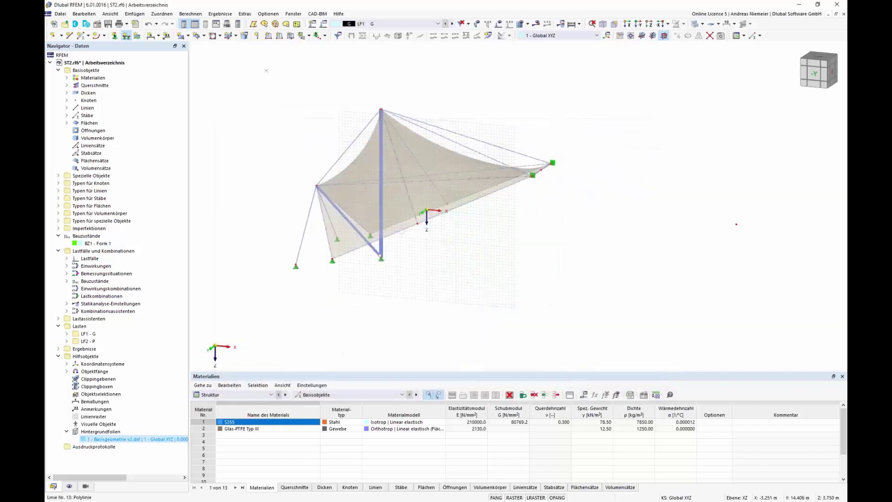
left_click(407, 229)
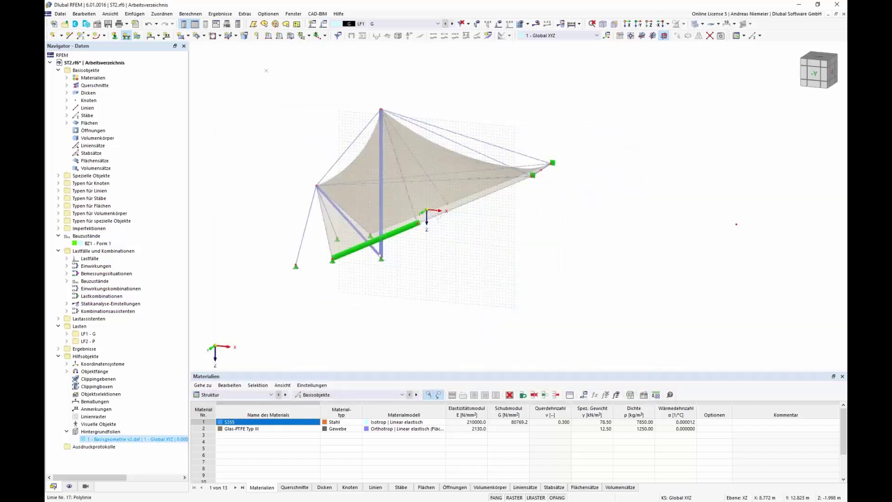
left_click(440, 214)
left_click(458, 198)
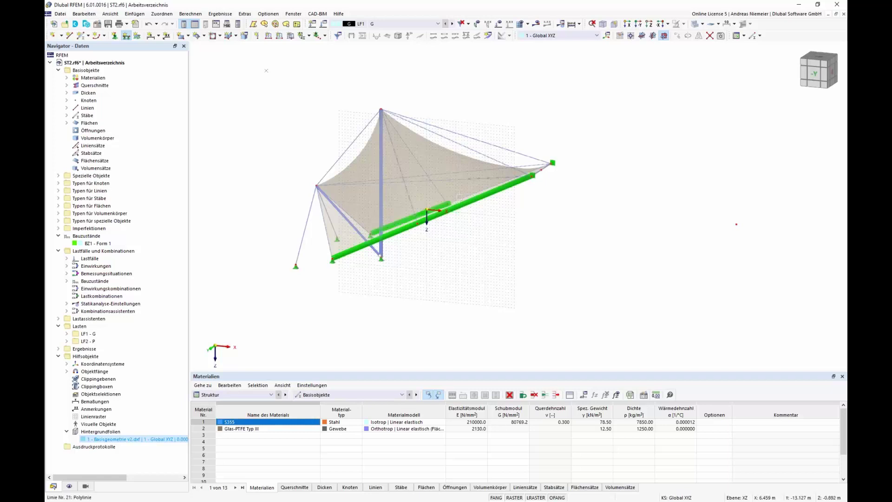
middle_click_drag(561, 237, 453, 288, "ctrl")
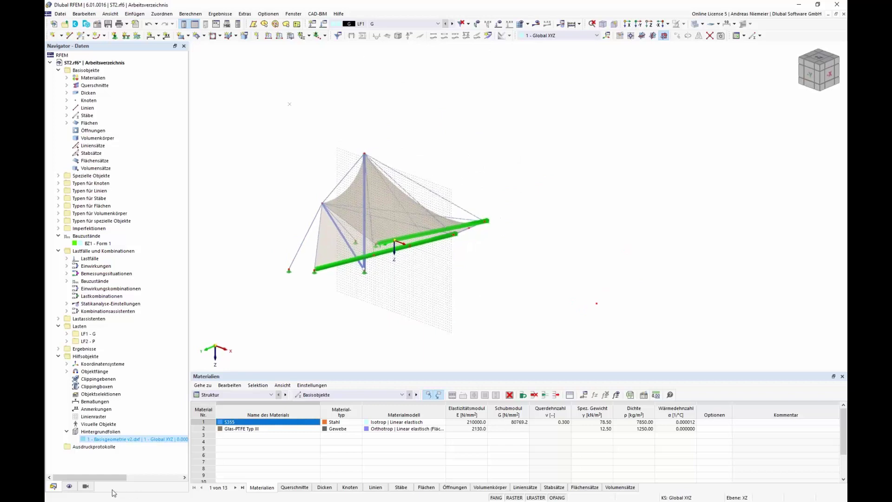
Hide the line types, including the line support symbols, in the model display
left_click(69, 486)
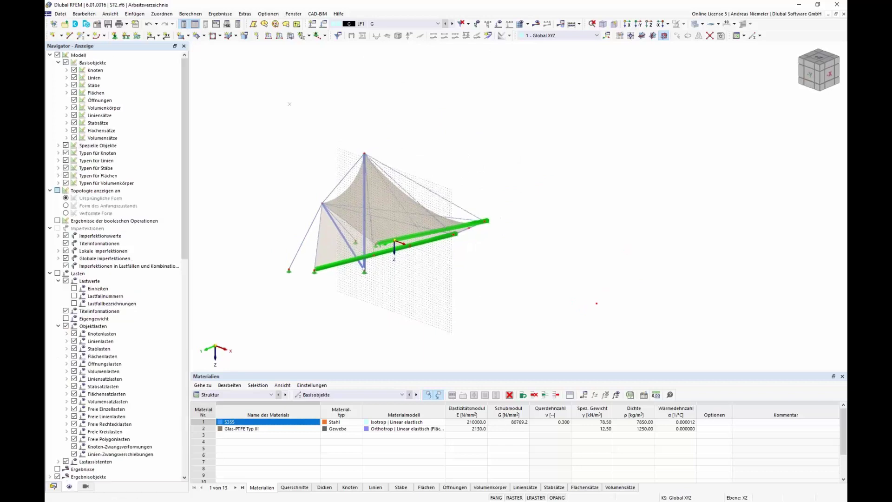
left_click(66, 160)
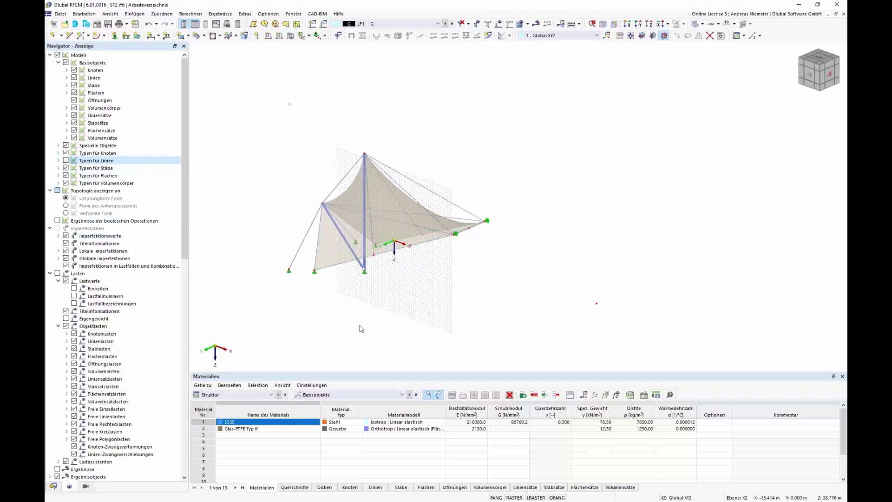
middle_click_drag(340, 308, 340, 336, "ctrl")
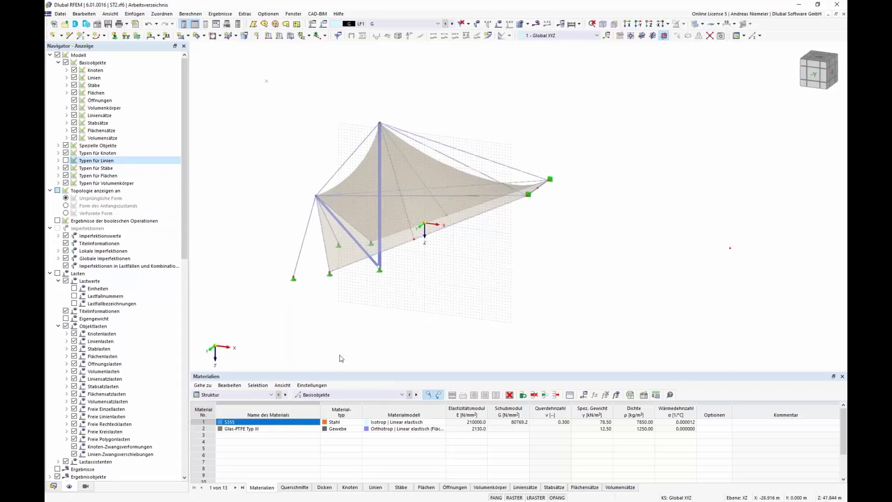
Start a new surface load in load case LF2 - P with load type Formfindung, the Standard method and a definition by Kraft
left_click(404, 23)
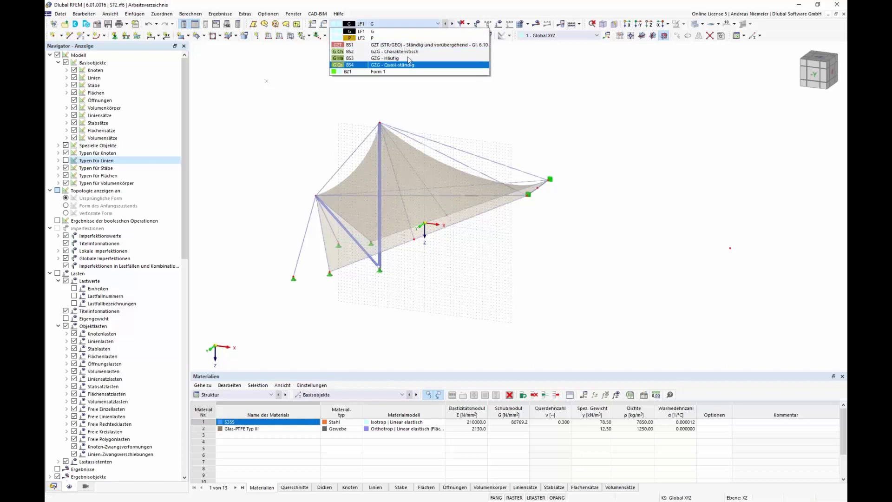
left_click(372, 41)
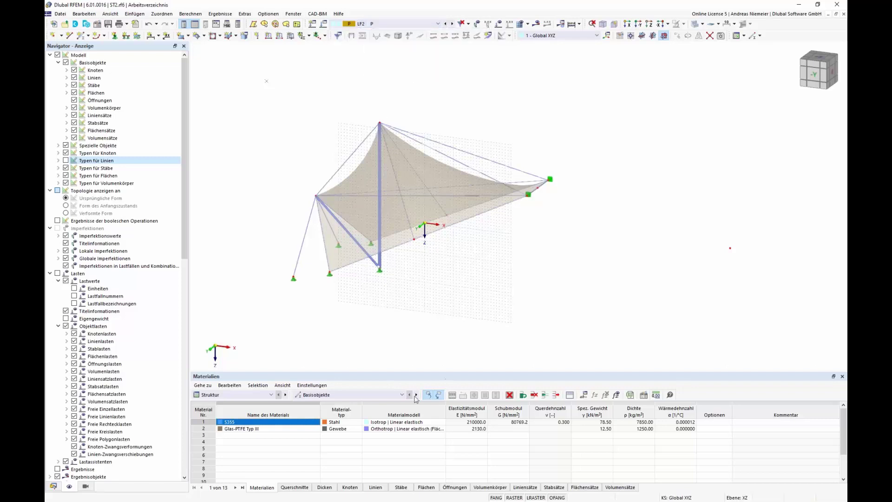
left_click(291, 35)
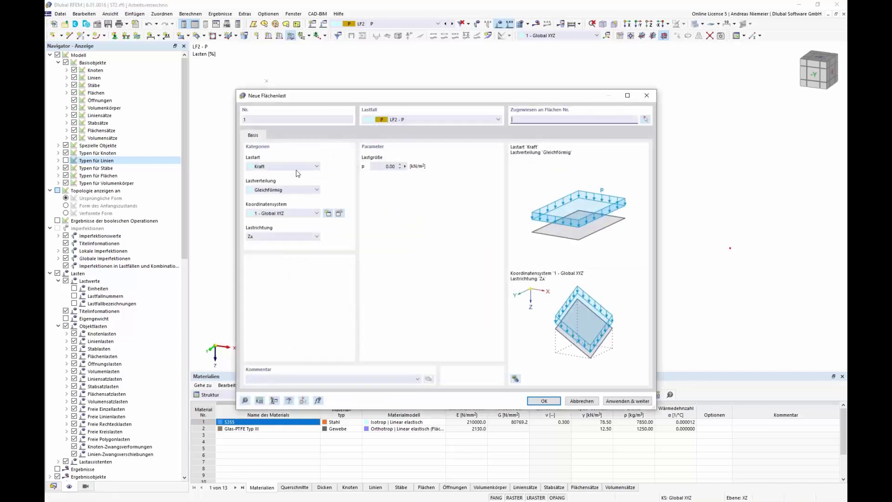
left_click(302, 167)
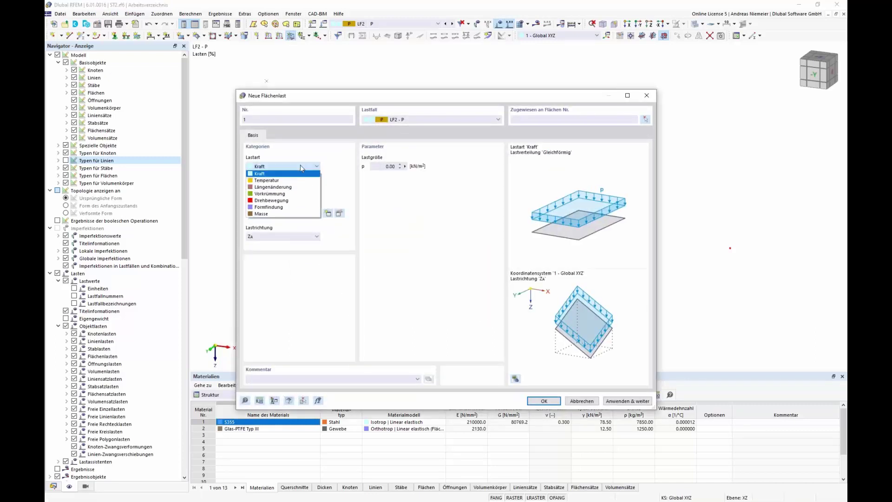
left_click(267, 207)
left_click(398, 166)
left_click(411, 231)
left_click(416, 190)
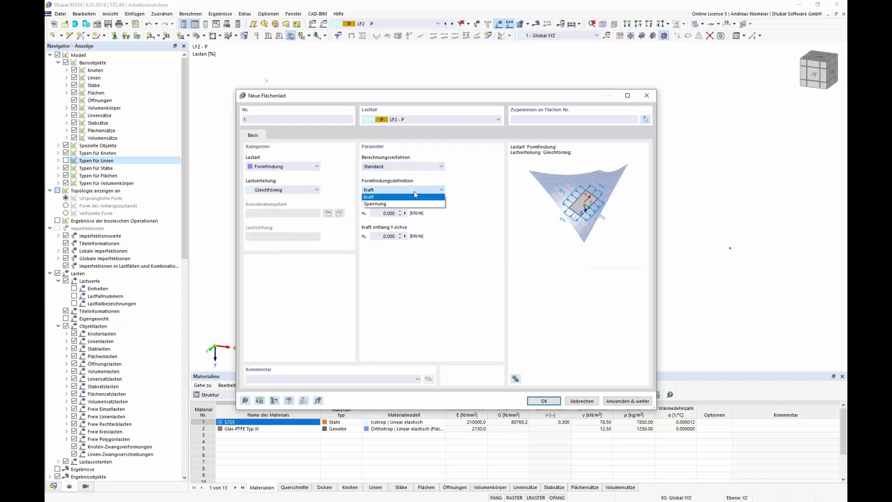
left_click(415, 196)
Set the form-finding forces along X and Y to 2 kN/m each and assign the load to all four membrane surfaces
left_click(384, 214)
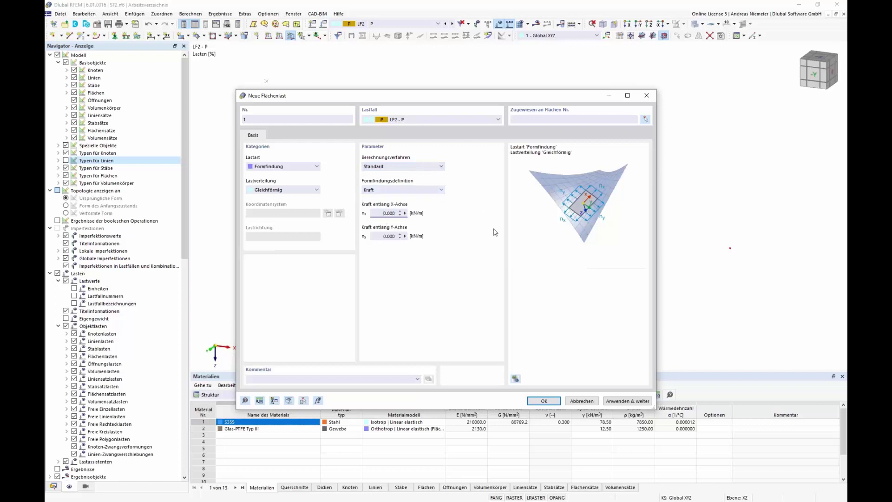
double_click(379, 214)
type("2")
left_click(389, 236)
type("2")
left_click(544, 401)
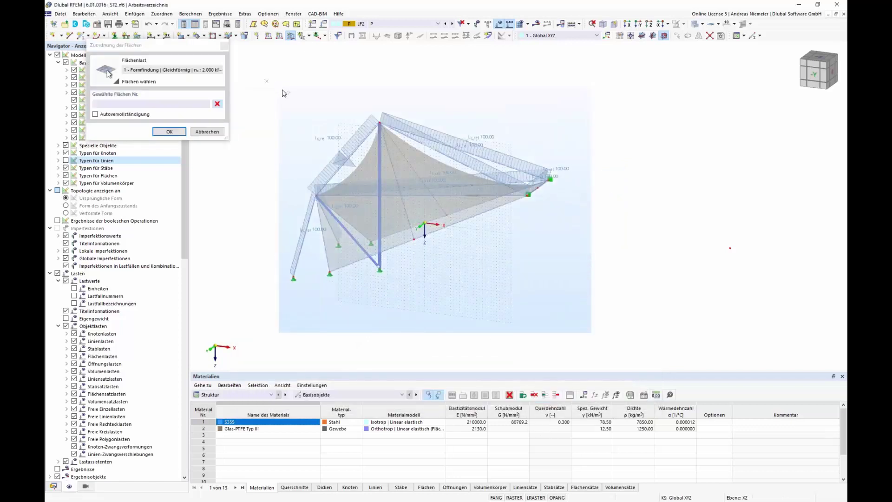
type("1-4")
left_click(169, 132)
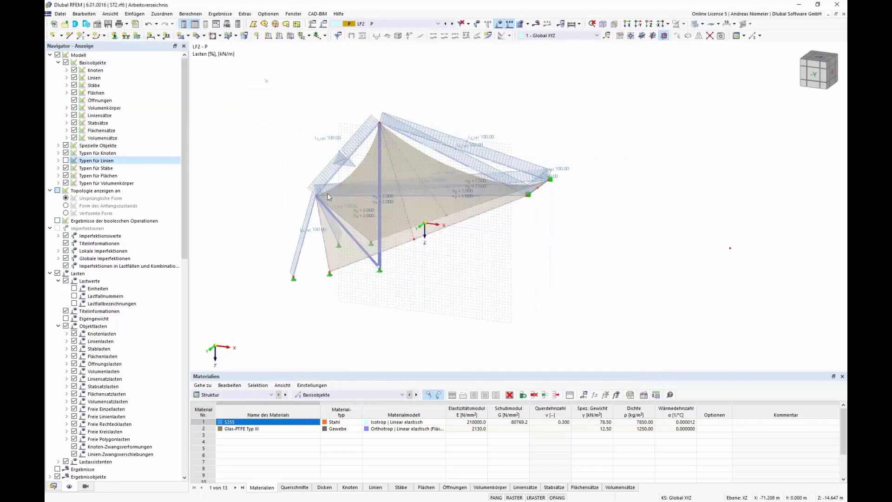
Isolate the RUND 20/H edge cable members in the model by filtering visibility by member cross-section
right_click(332, 334)
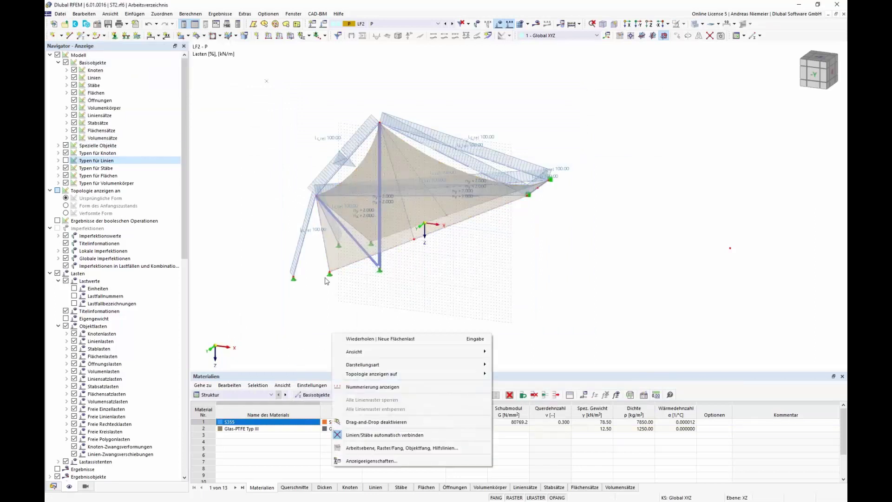
left_click(87, 488)
left_click(58, 357)
left_click(67, 372)
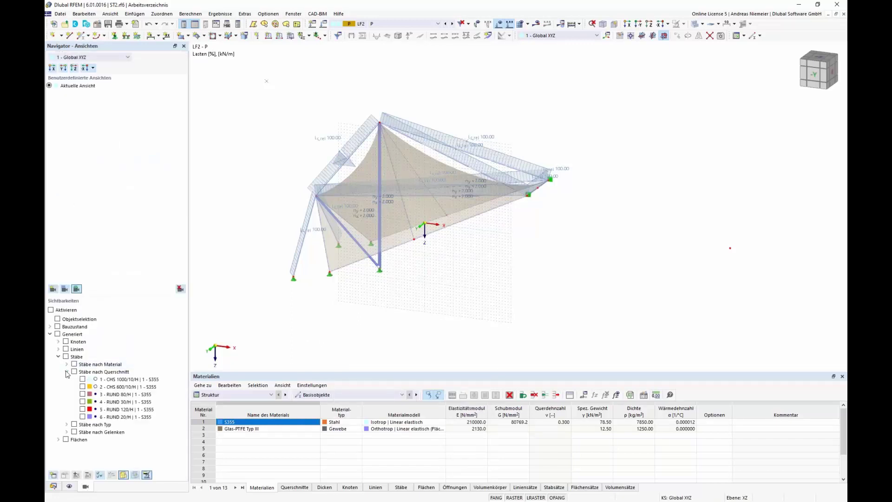
left_click(82, 416)
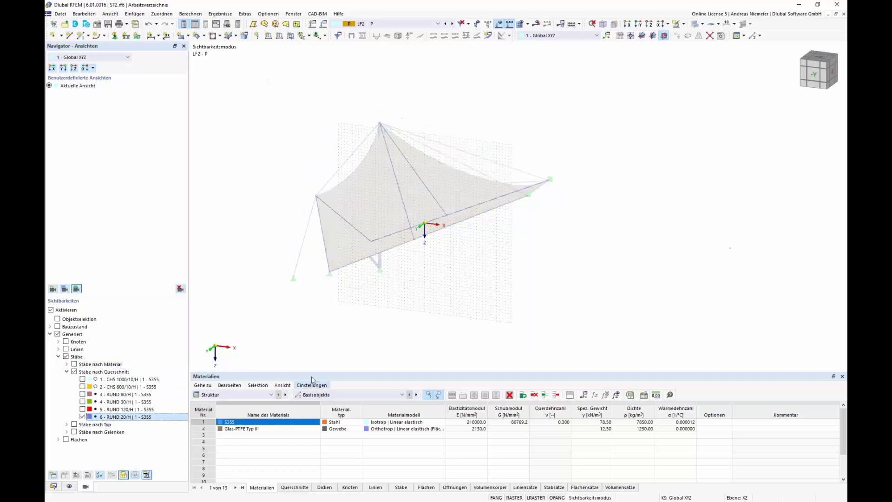
middle_click_drag(535, 138, 531, 140)
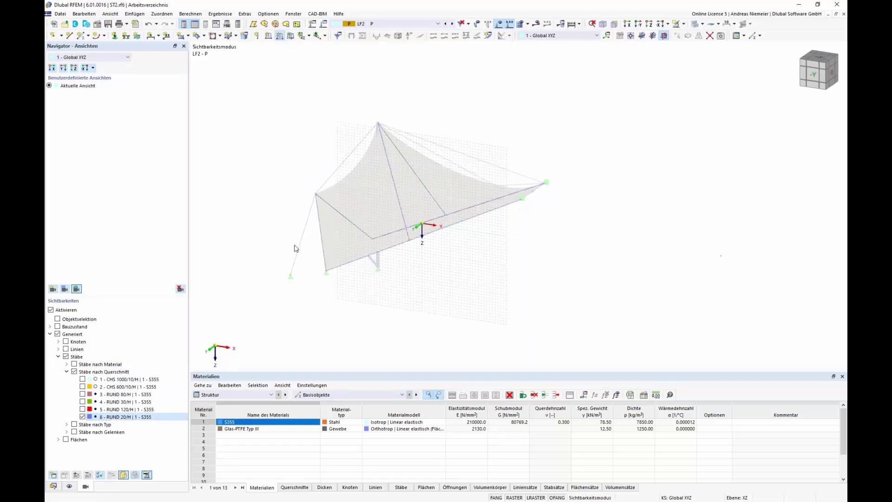
Start a new member load in load case LF2 - P with load type Formfindung and a definition by Kraft
left_click(289, 173)
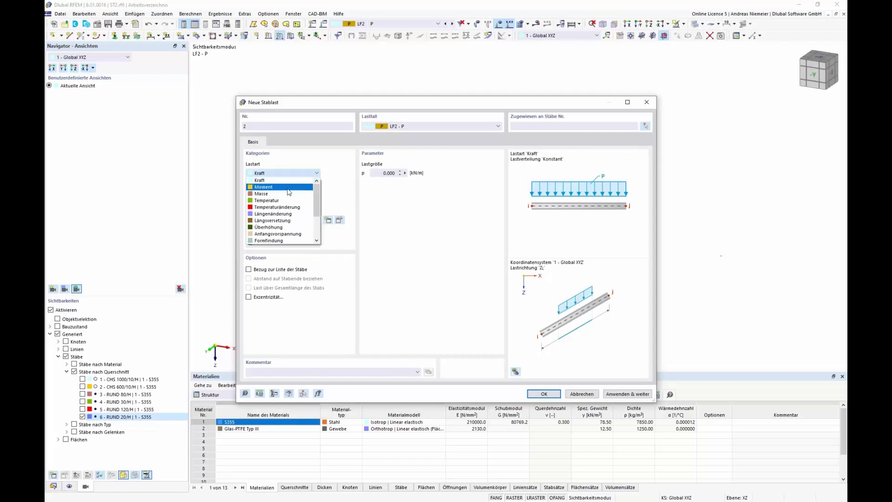
left_click(280, 241)
left_click(396, 176)
left_click(393, 192)
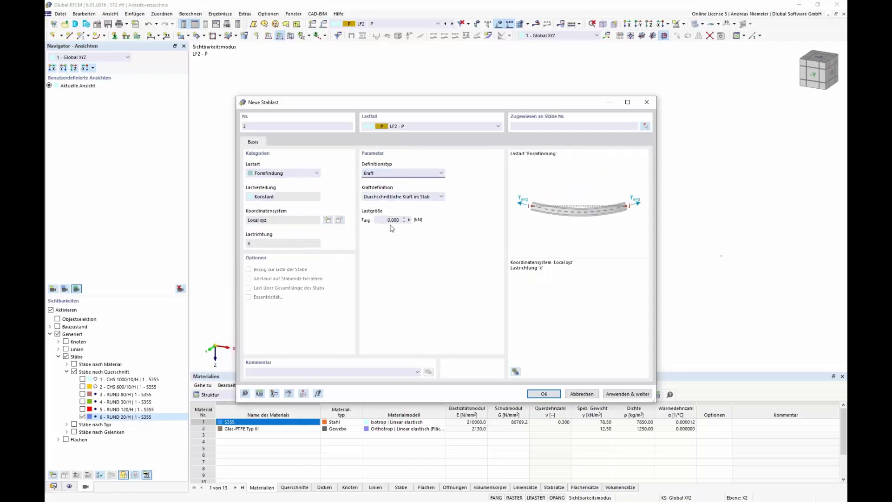
Examine the force definition options for the member load from Maximale Kraft im Stab to Kraftdichte, returning to Durchschnittliche Kraft im Stab
left_click(384, 197)
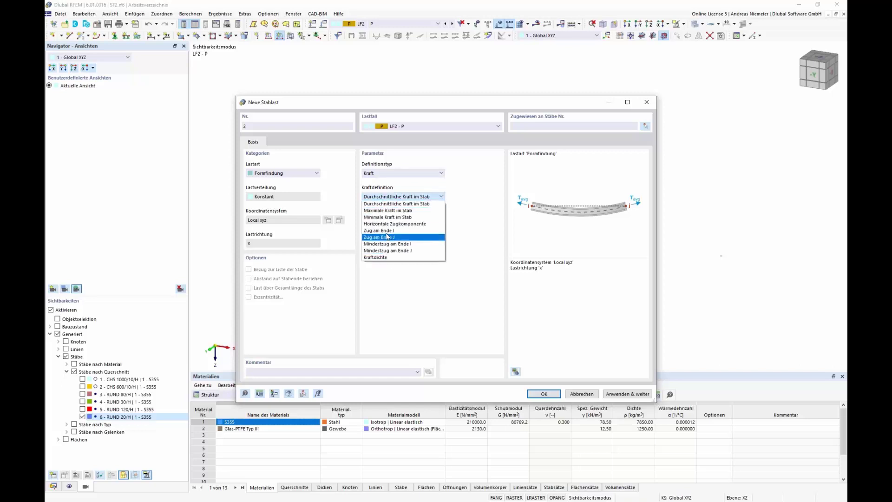
left_click(393, 204)
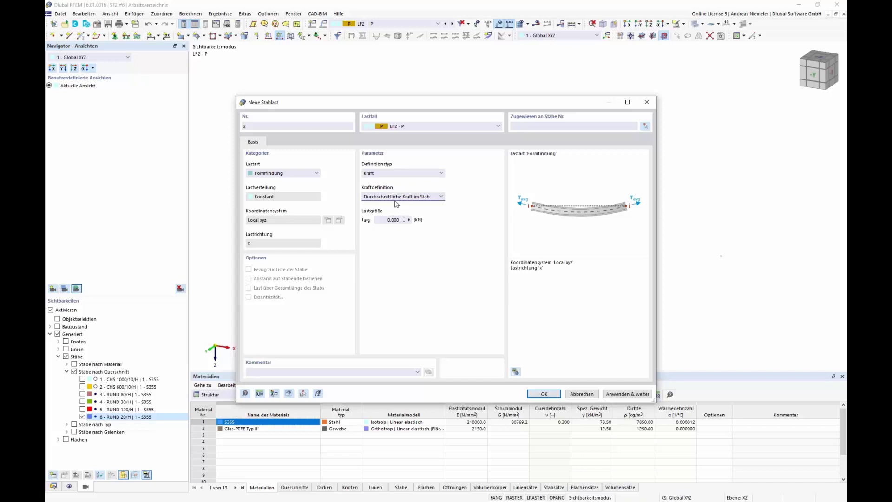
left_click(397, 203)
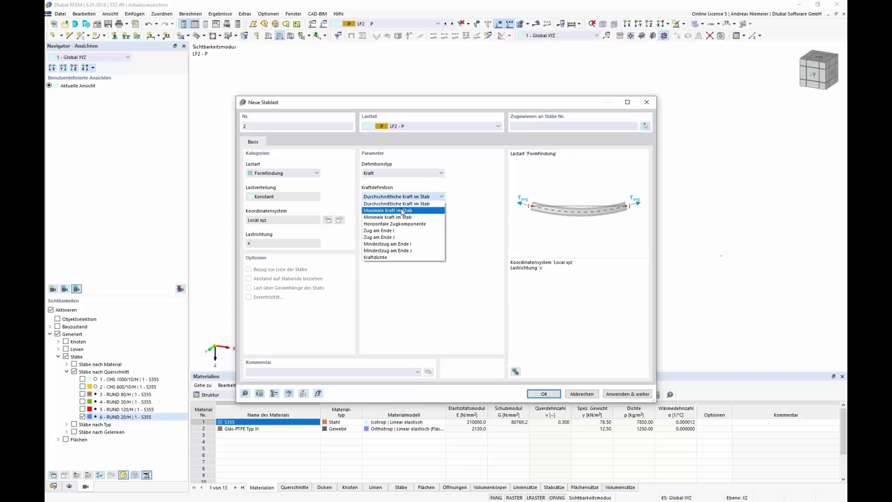
left_click(402, 211)
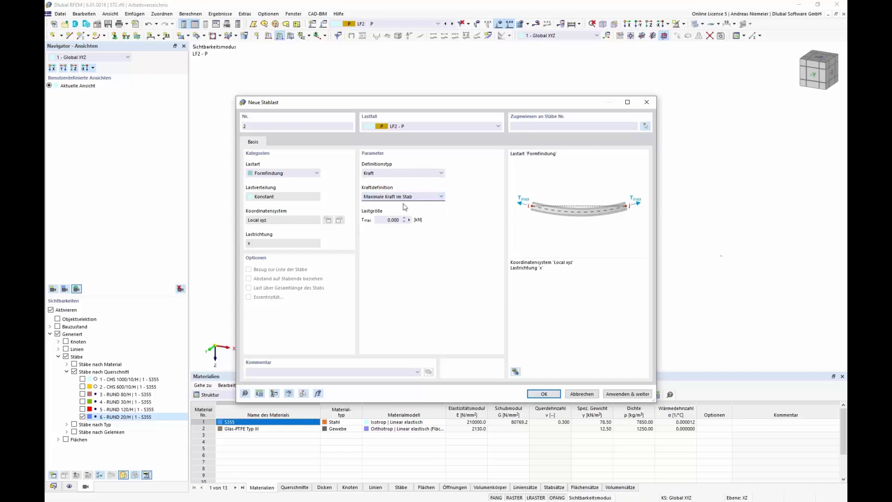
key("Down")
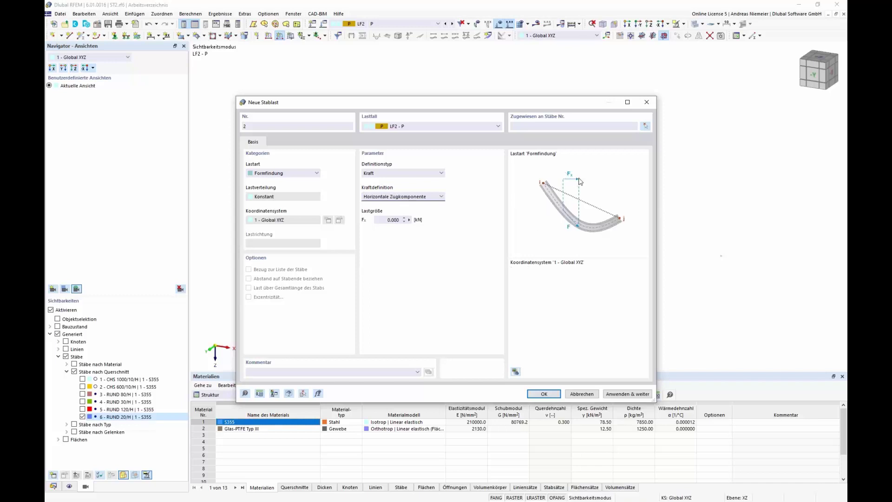
key("Down")
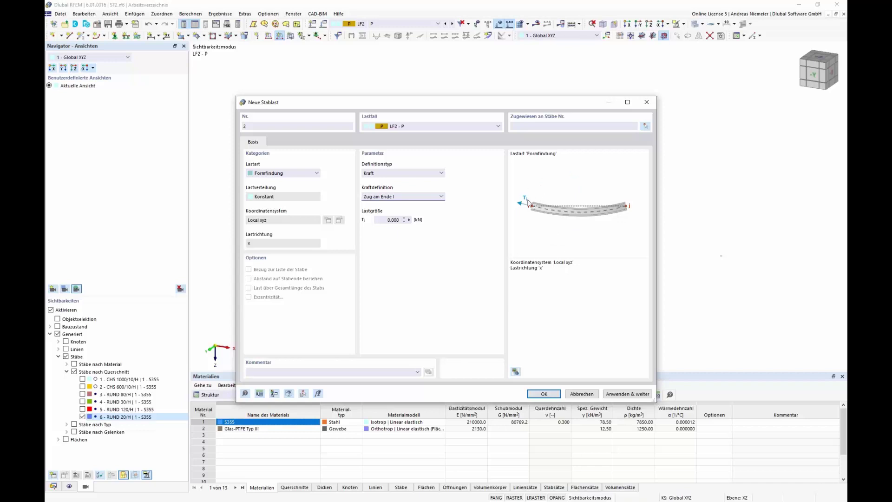
key("Down")
key("Down")
key("Down")
key("Down")
left_click(408, 196)
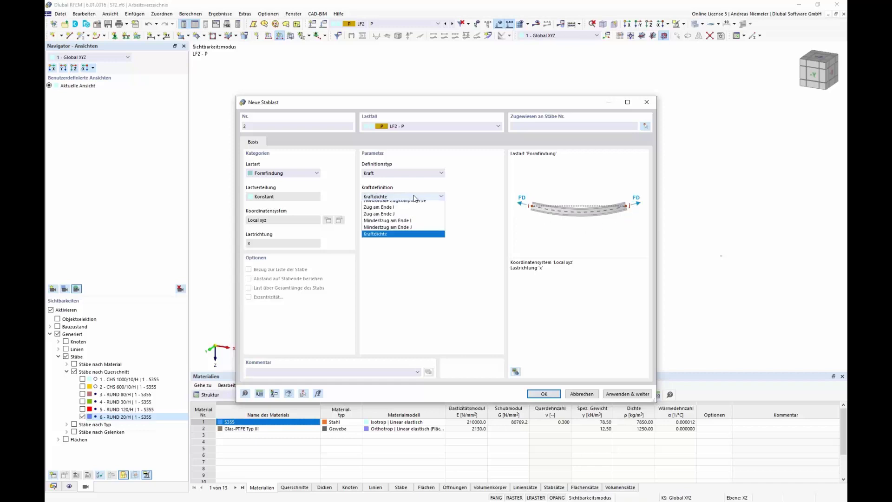
left_click(407, 204)
Set the average member force to 50 kN and assign the load to the RUND 20/H edge cables, members 12-21
left_click(393, 219)
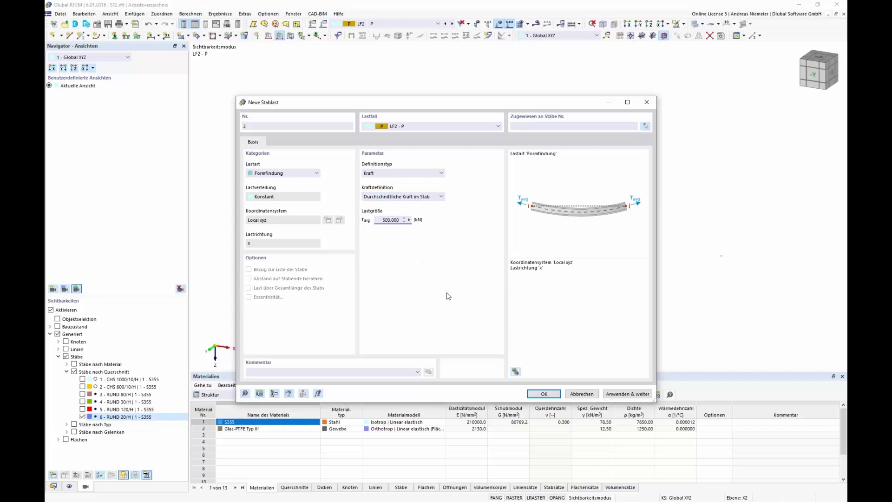
left_click(544, 394)
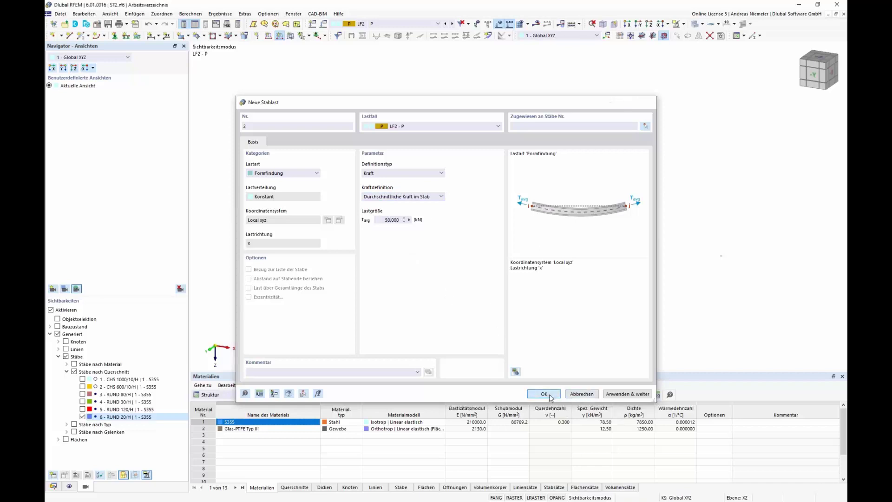
left_click_drag(332, 159, 292, 109)
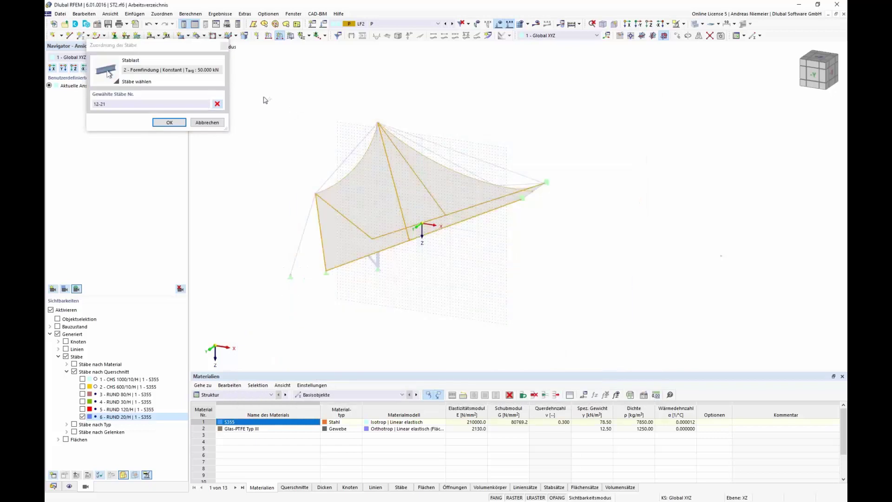
left_click(169, 122)
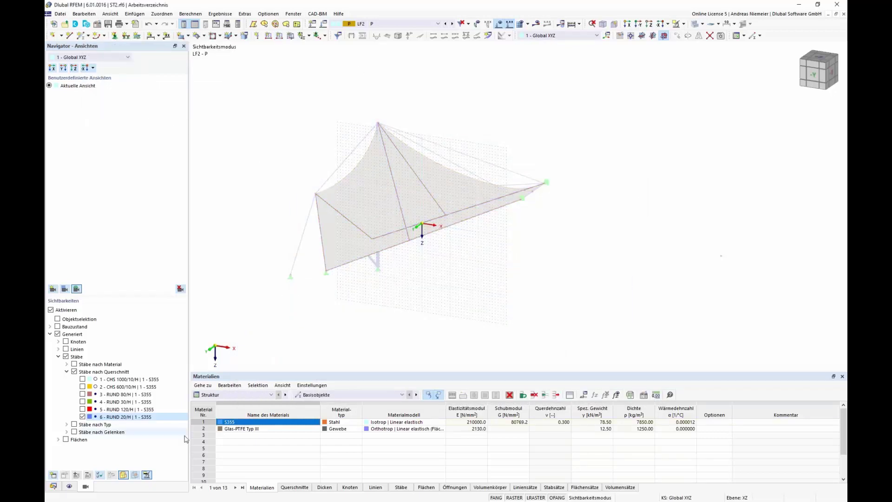
Hide the load display and cancel the visibility filter to show the full model
middle_click_drag(461, 253, 467, 302, "ctrl")
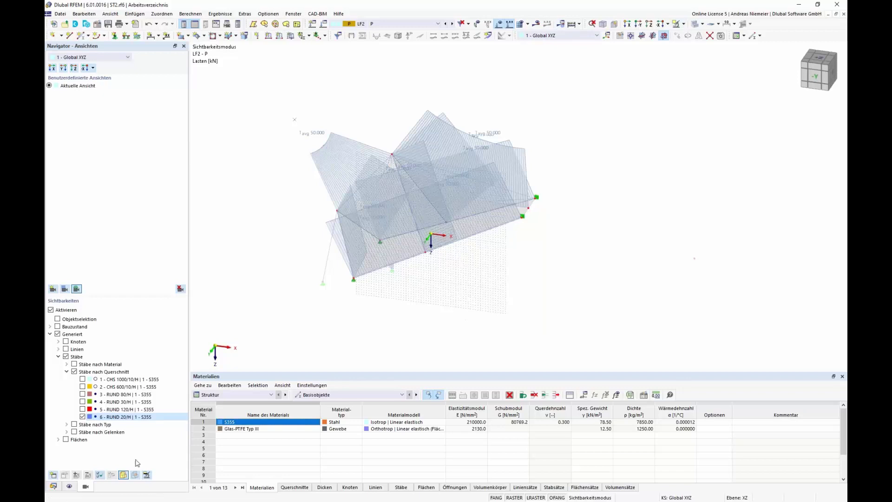
left_click(501, 27)
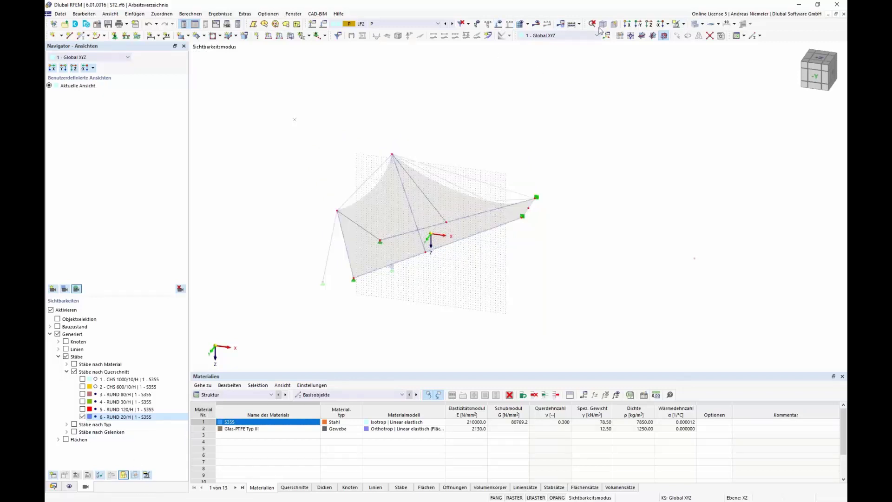
left_click(684, 23)
left_click(725, 81)
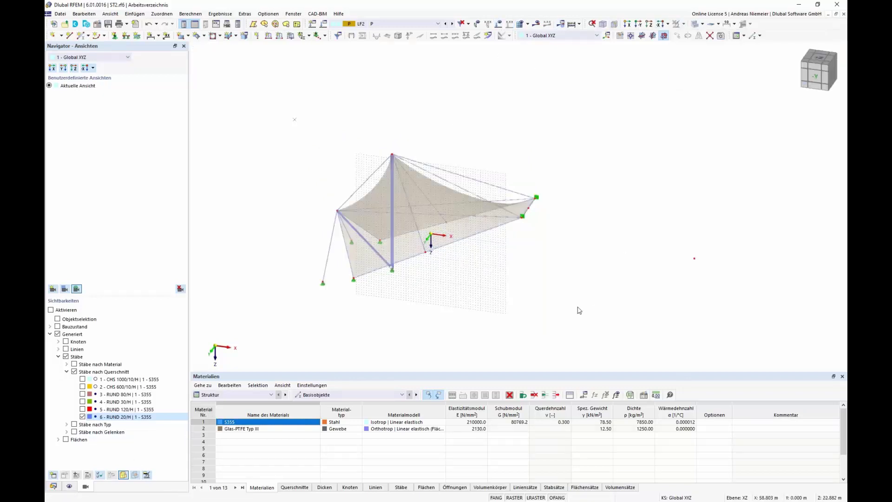
Create construction stage BZ2 named Form 2 auf Form 1, following BZ1, with surface and line support changes enabled
left_click(53, 488)
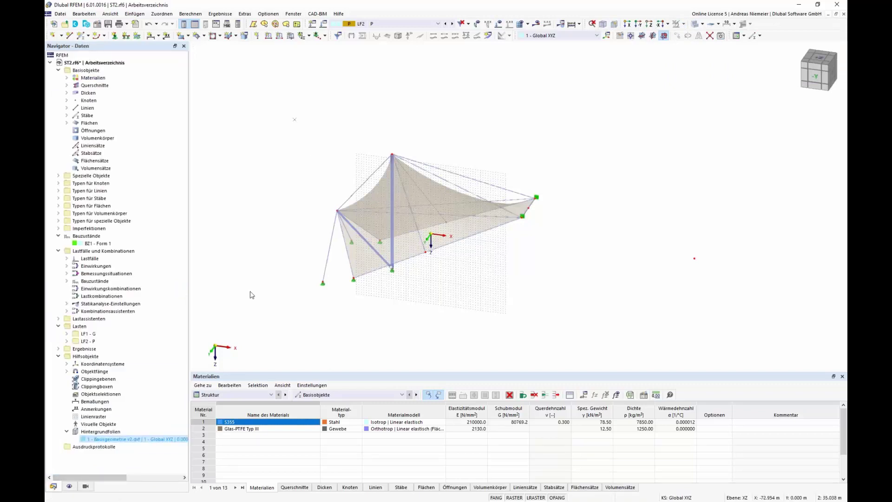
scroll(251, 295, "up", 1)
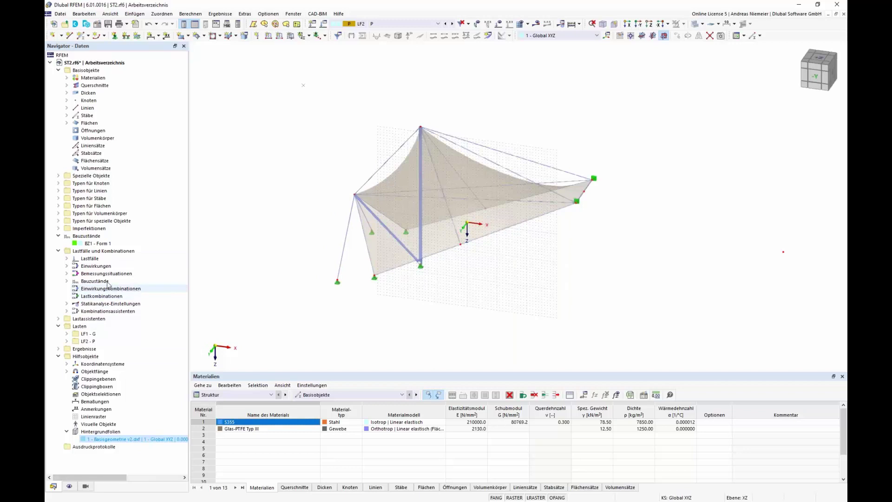
right_click(82, 238)
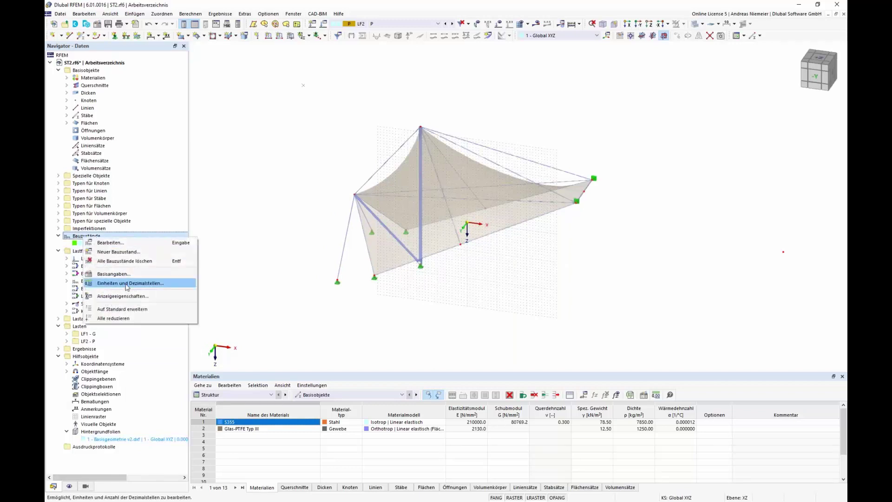
left_click(144, 258)
left_click(569, 126)
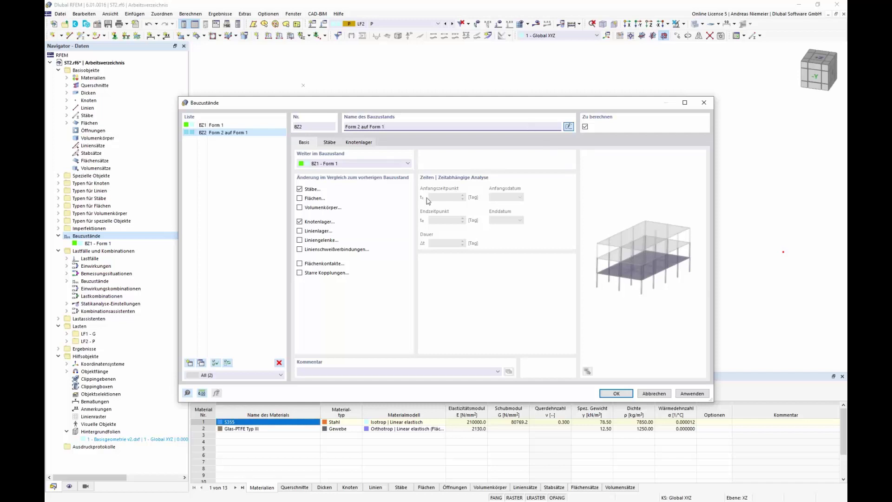
left_click(300, 199)
left_click(300, 231)
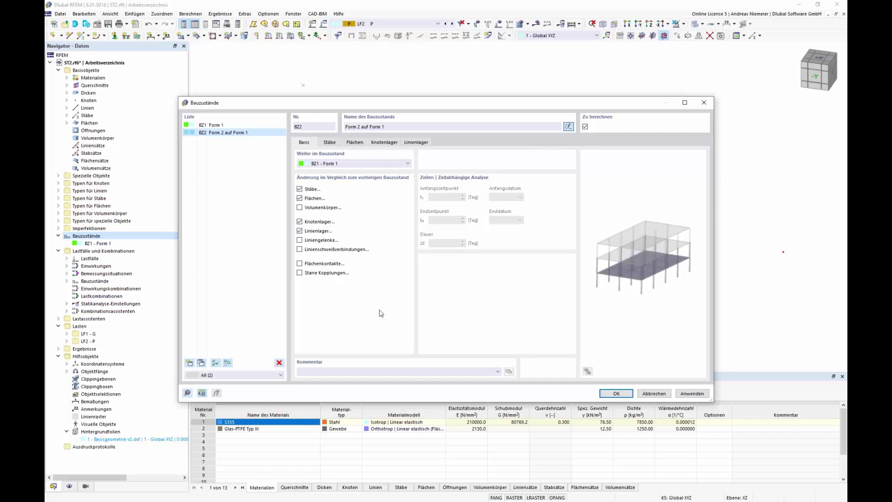
Include all members, surfaces, nodal supports and line supports in construction stage BZ2 and save the stage
left_click(331, 144)
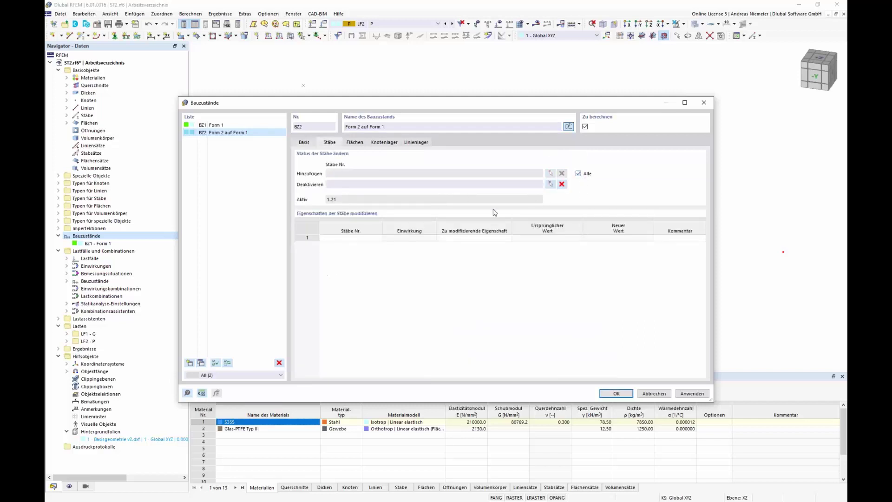
left_click(358, 143)
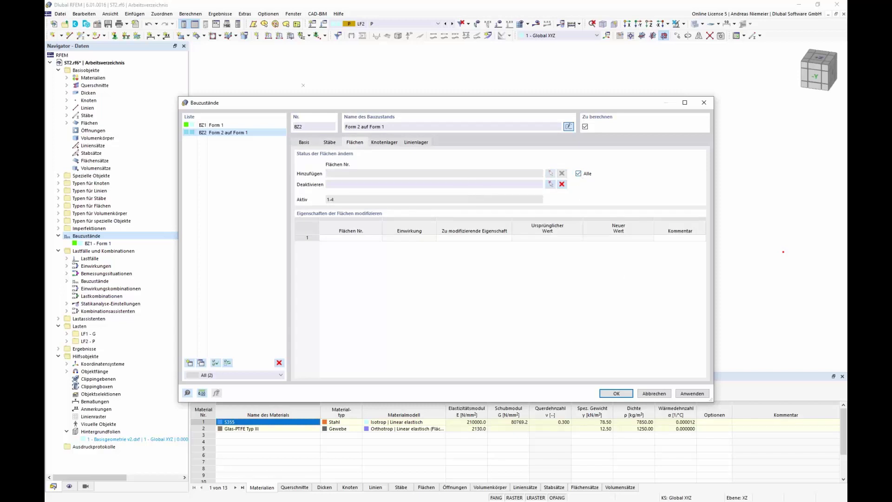
left_click(383, 144)
left_click(415, 142)
left_click(579, 174)
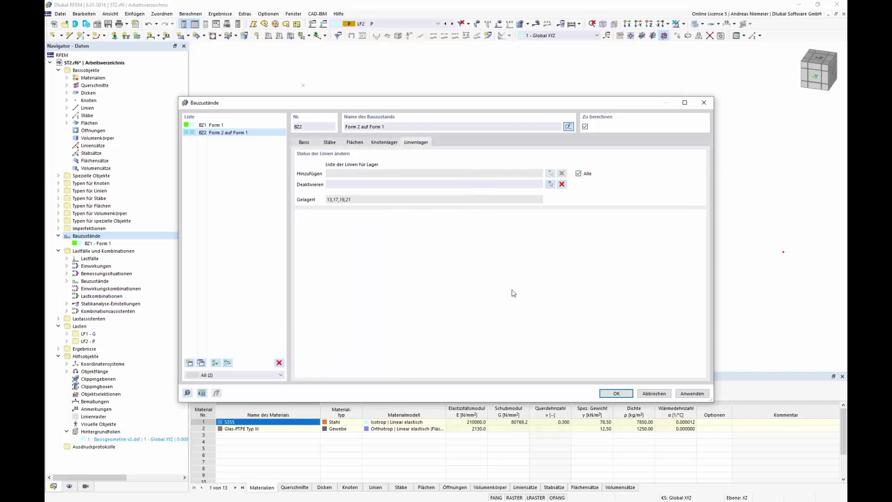
left_click(615, 394)
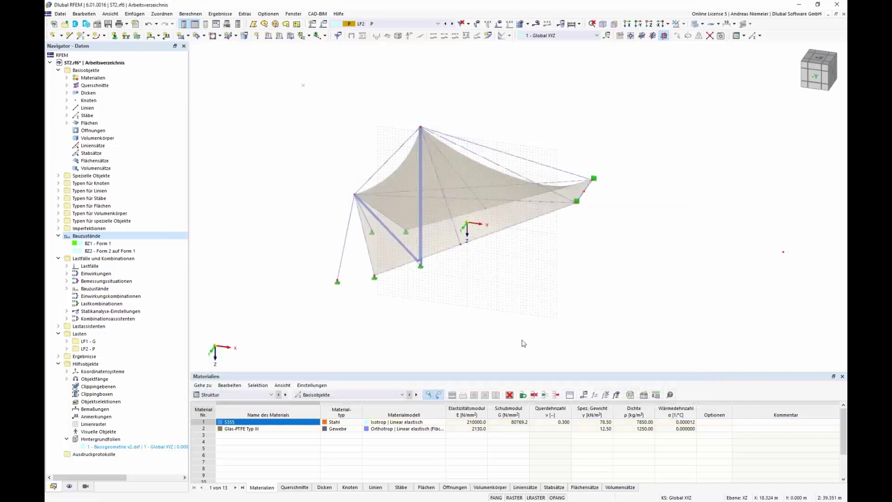
Check the load cases assigned to construction stage BZ2, calculate the stage and inspect the form-found model with its member axial forces
left_click(324, 24)
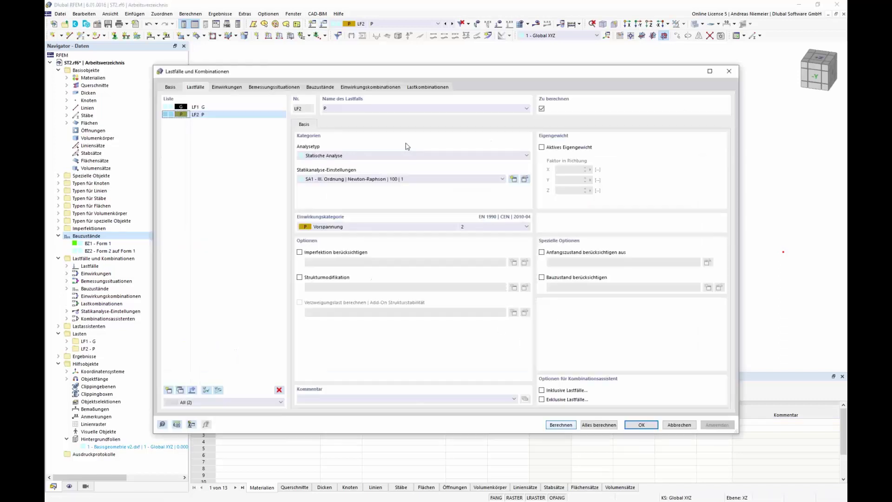
left_click(320, 88)
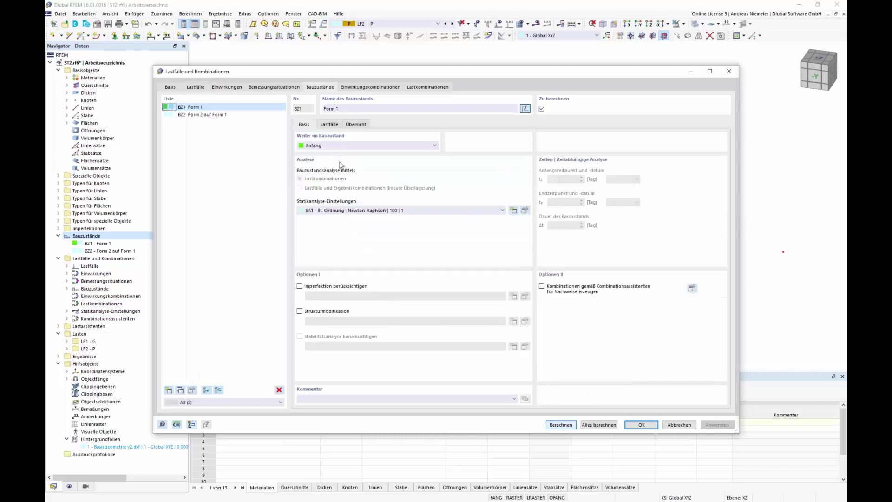
left_click(202, 115)
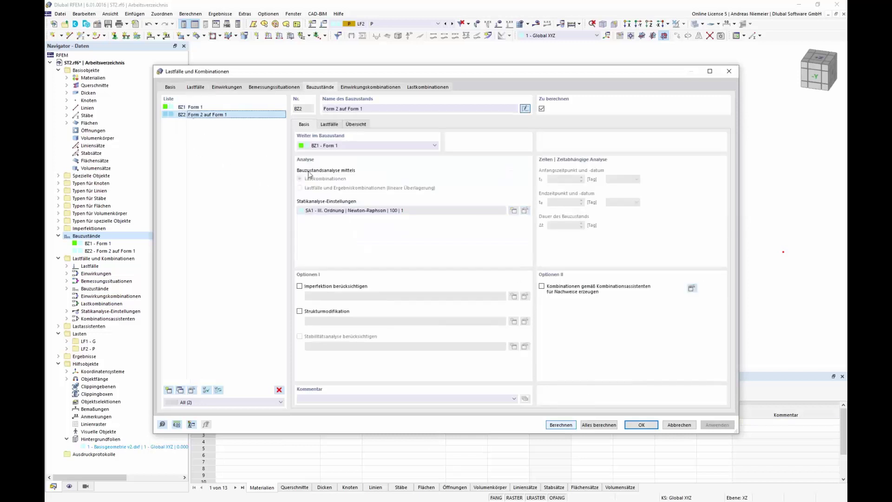
left_click(329, 124)
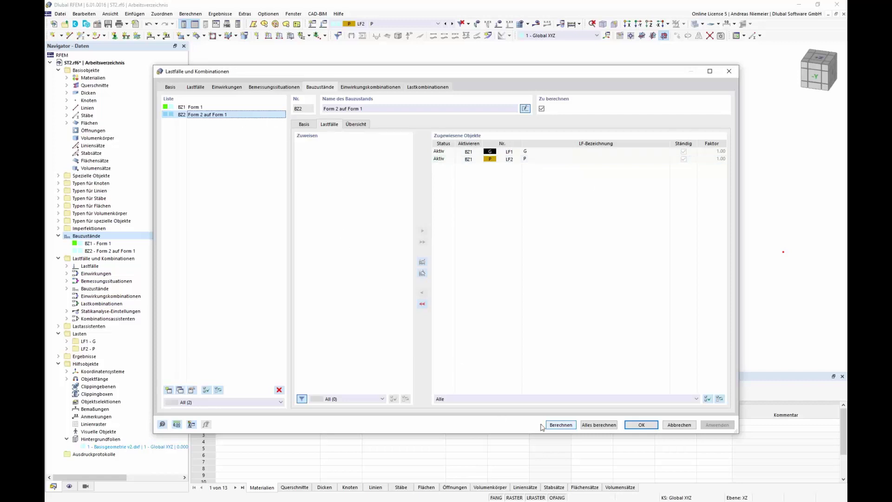
left_click(560, 425)
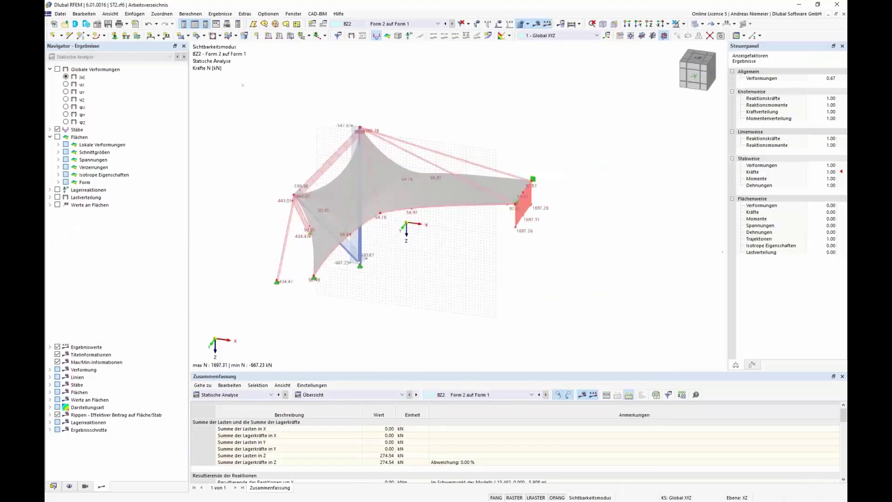
middle_click_drag(394, 293, 561, 186)
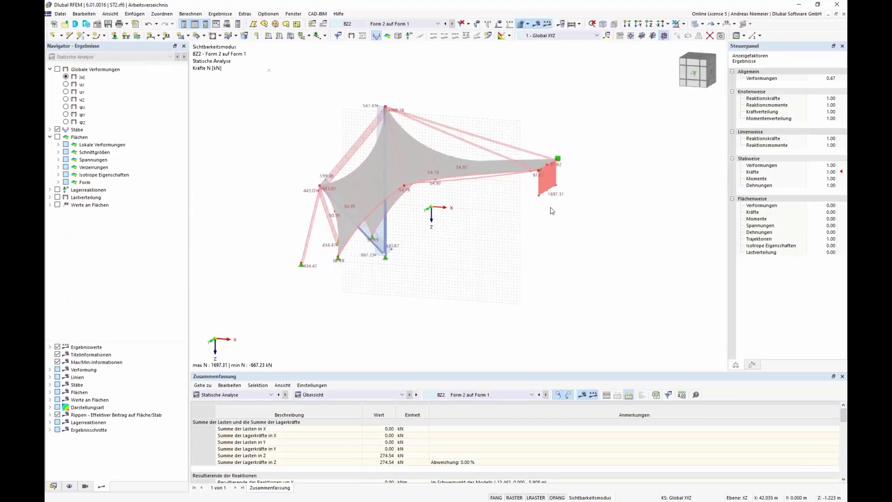
Compare the member axial forces of construction stage BZ1 (Form 1) with those of BZ2 (Form 2 auf Form 1)
middle_click_drag(486, 262, 526, 241)
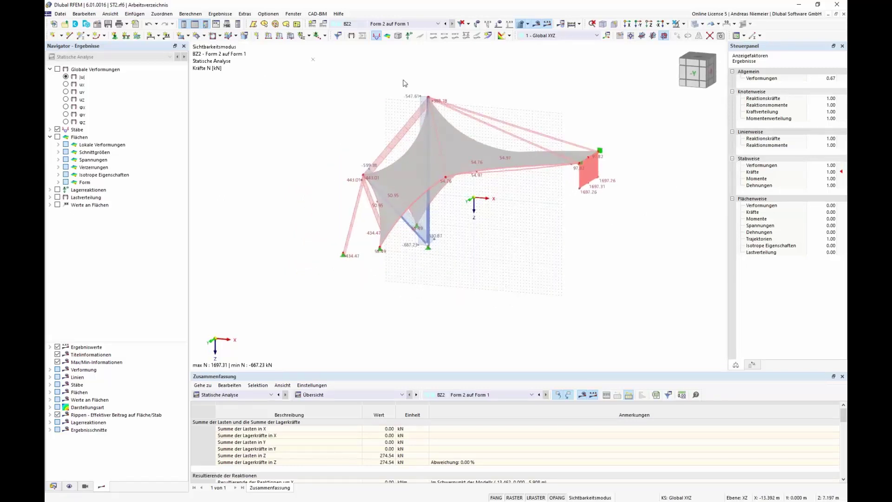
left_click(437, 23)
left_click(408, 72)
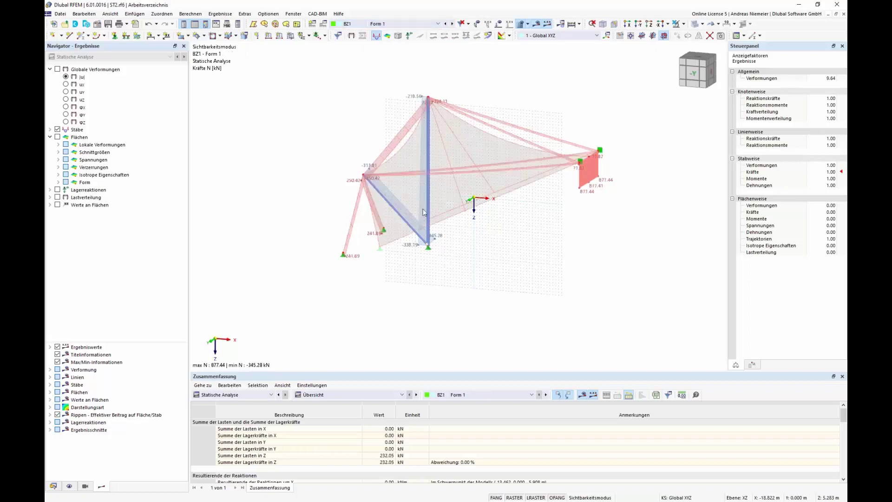
left_click(396, 24)
left_click(397, 81)
left_click(398, 24)
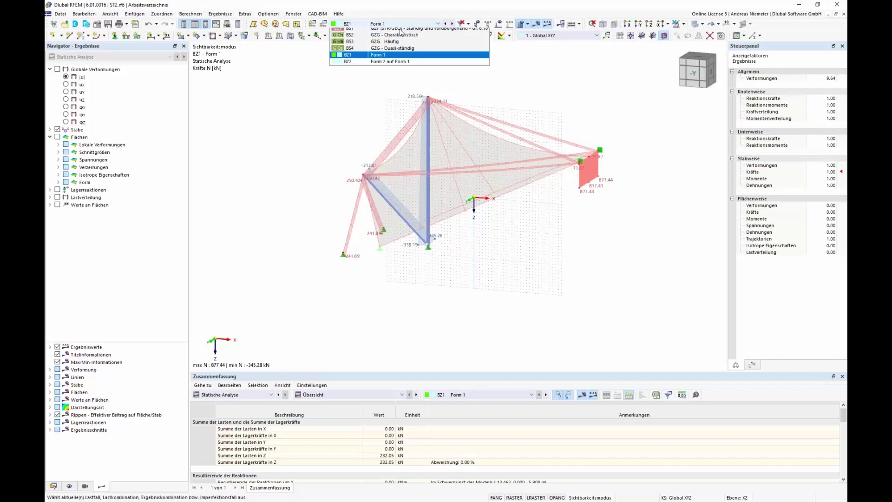
left_click(399, 74)
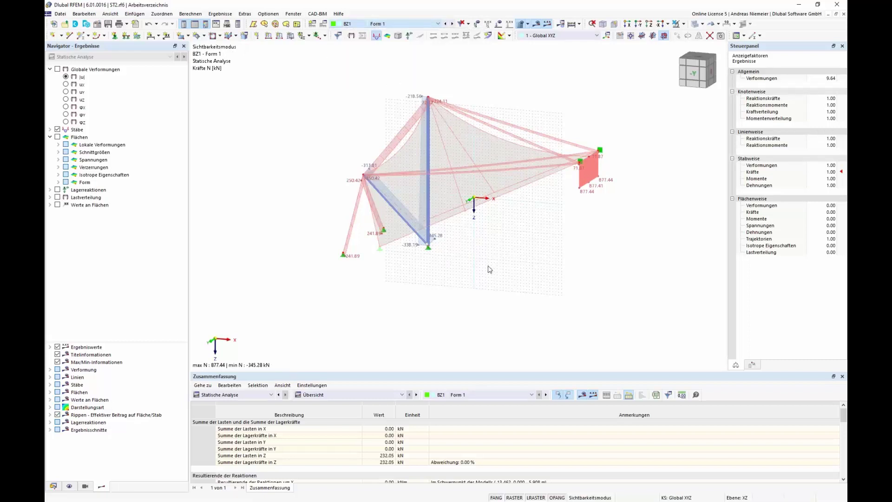
Display the basic surface internal forces nx for construction stage BZ2 and examine their distribution over the membrane with the color scale
left_click(59, 153)
left_click(83, 205)
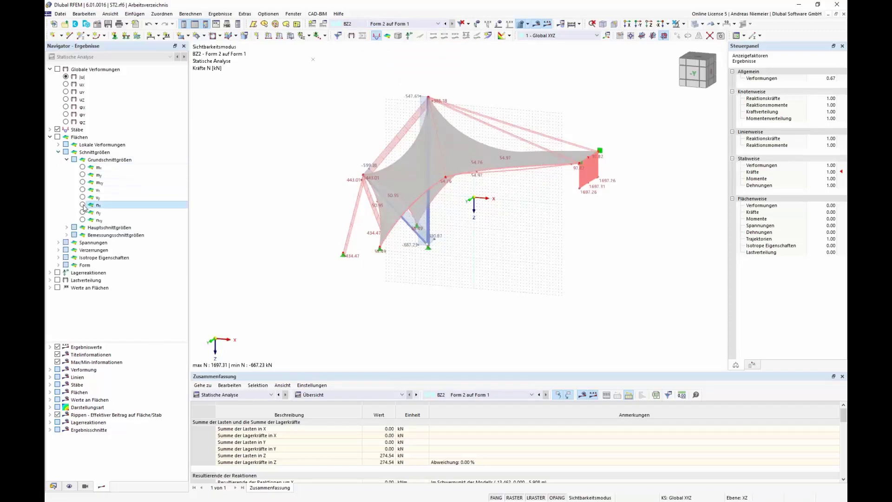
left_click(736, 365)
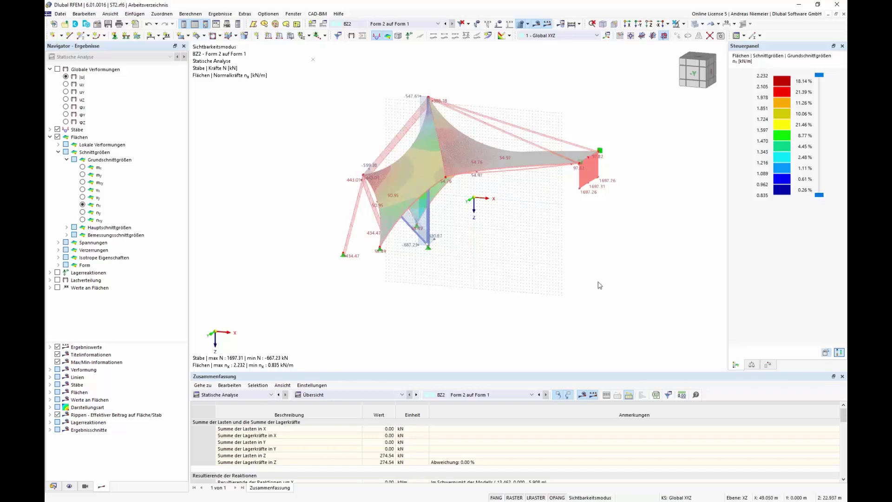
scroll(322, 264, "up", 1)
middle_click_drag(323, 264, 495, 276, "ctrl")
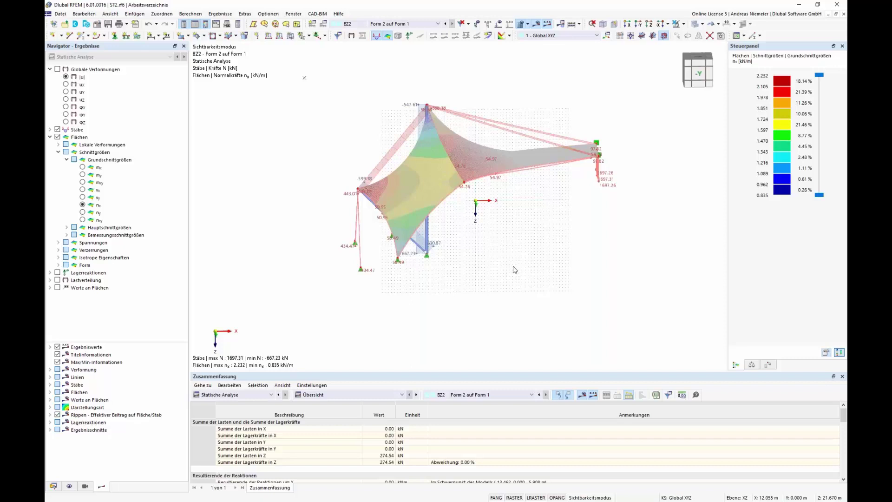
Create construction stage BZ3 named Statik, following BZ2 - Form 2 auf Form 1
left_click(54, 486)
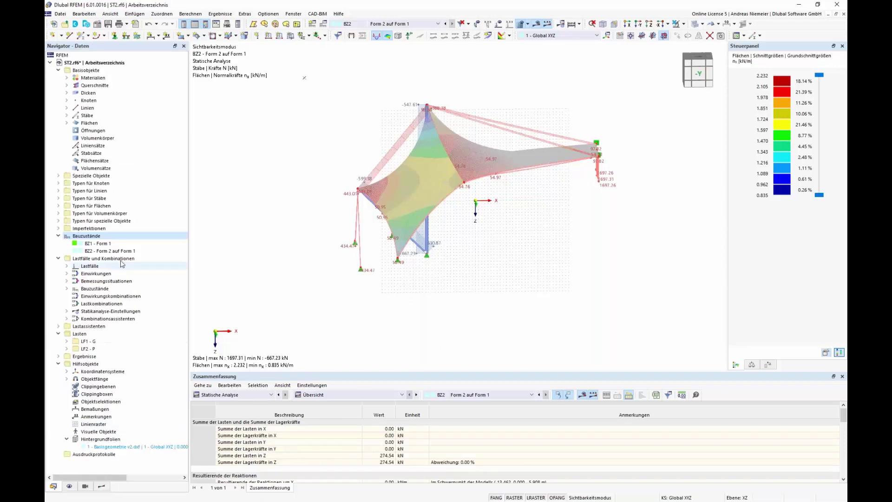
right_click(94, 237)
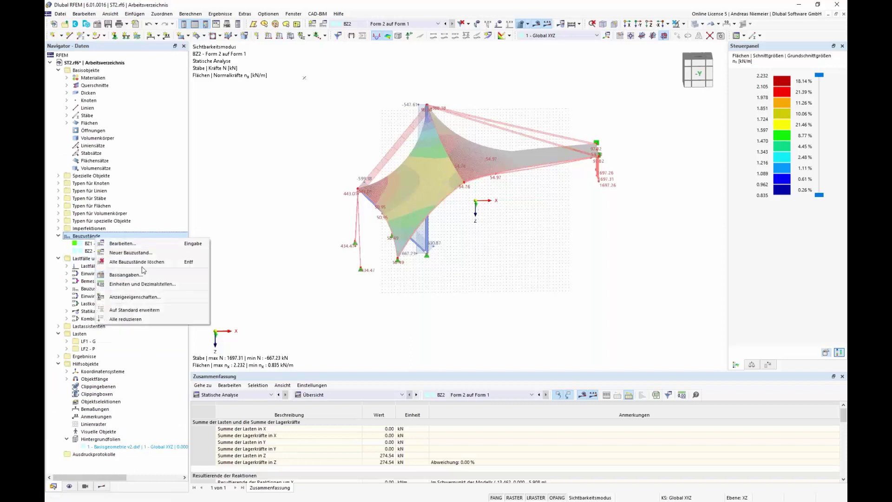
left_click(150, 253)
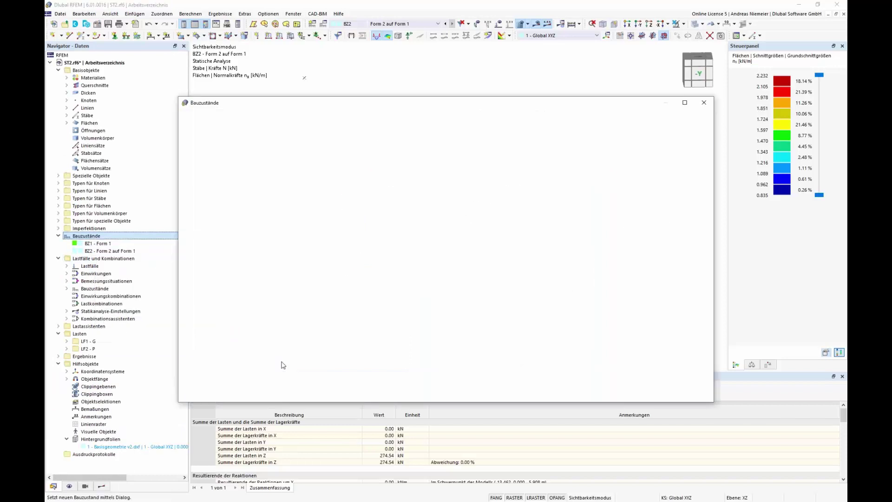
left_click(568, 127)
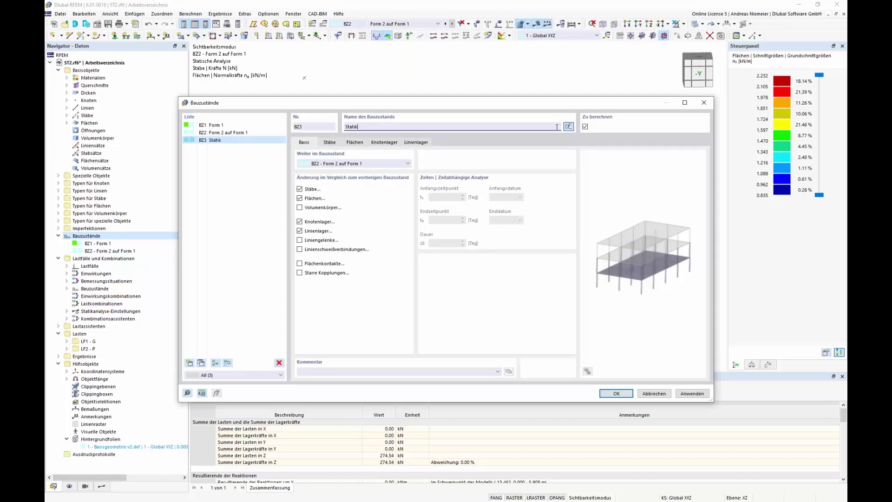
left_click(625, 394)
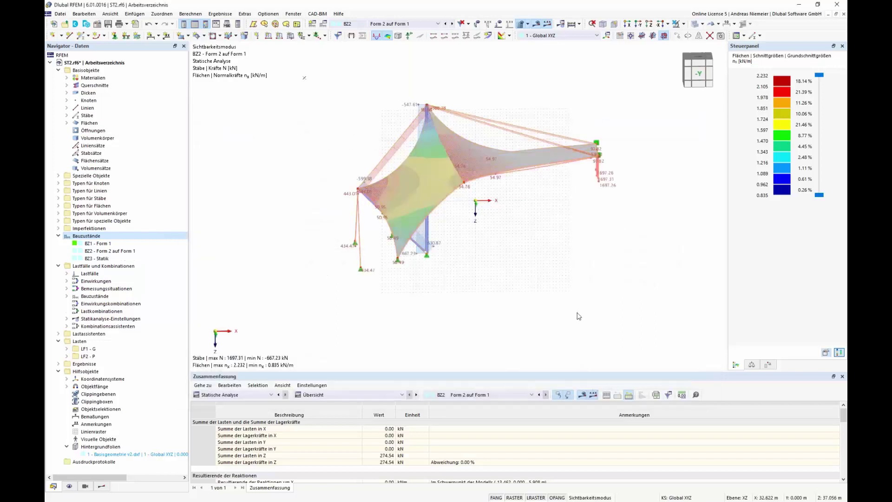
Show the table of load cases and add load case LF3 named Q
left_click(244, 394)
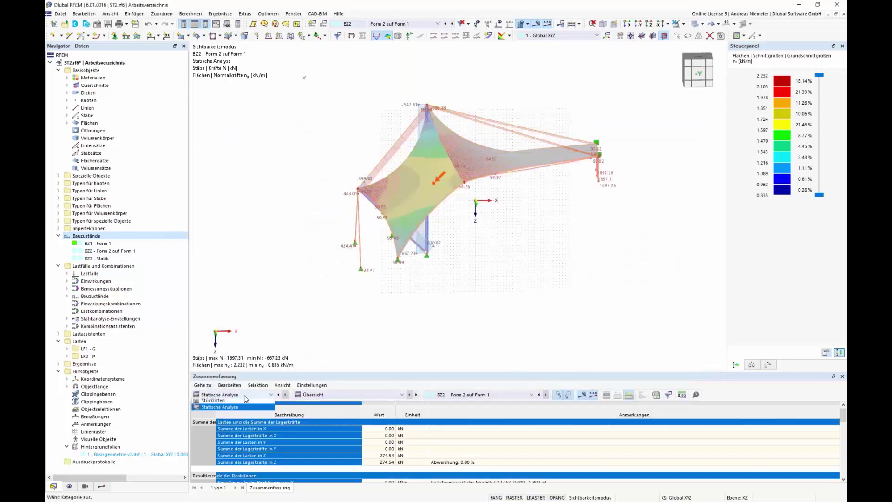
left_click(232, 415)
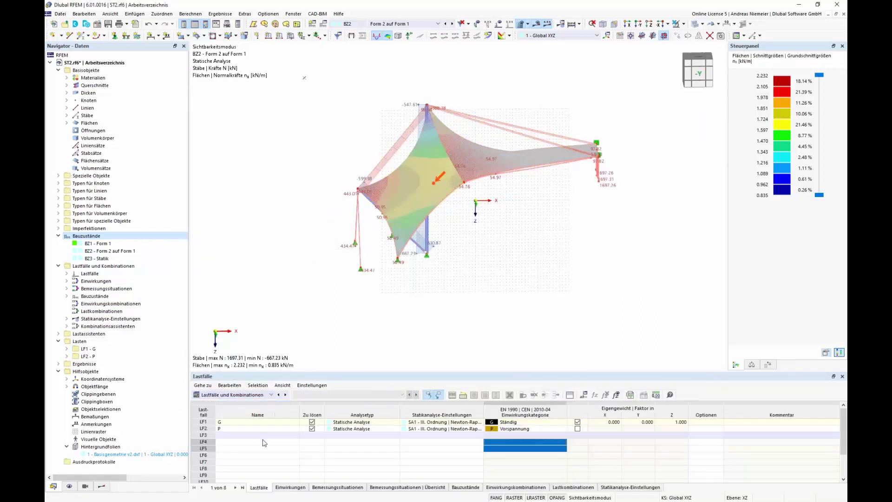
left_click(261, 436)
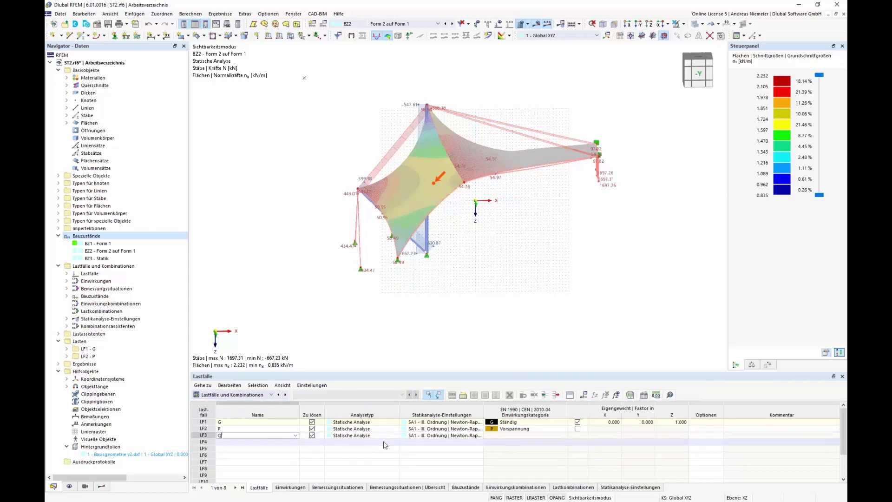
Assign the action category Nutzlasten - Kategorie H: Dächer to load case LF3
left_click(555, 436)
left_click(563, 435)
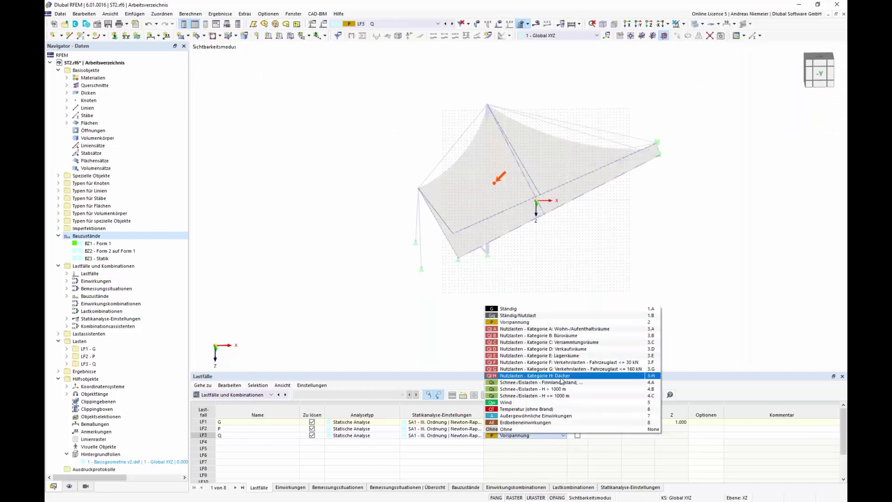
left_click(534, 389)
scroll(458, 458, "down", 2)
scroll(458, 458, "up", 2)
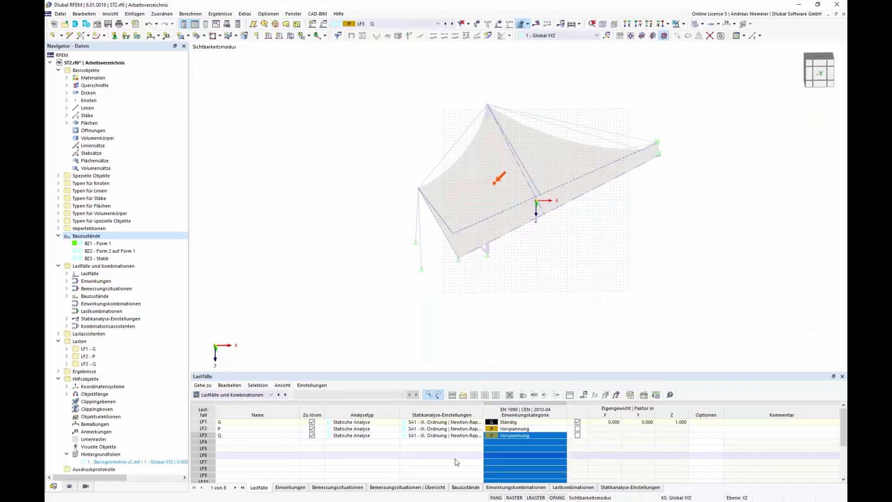
left_click(516, 435)
left_click(563, 436)
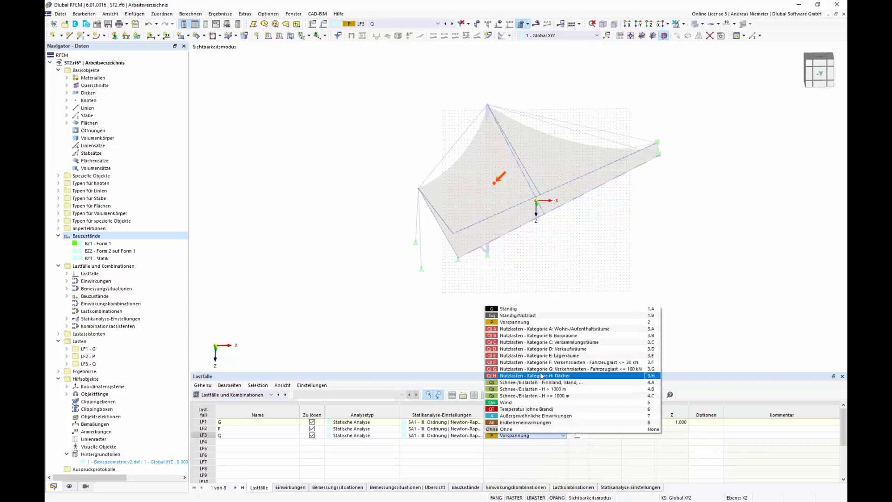
left_click(541, 379)
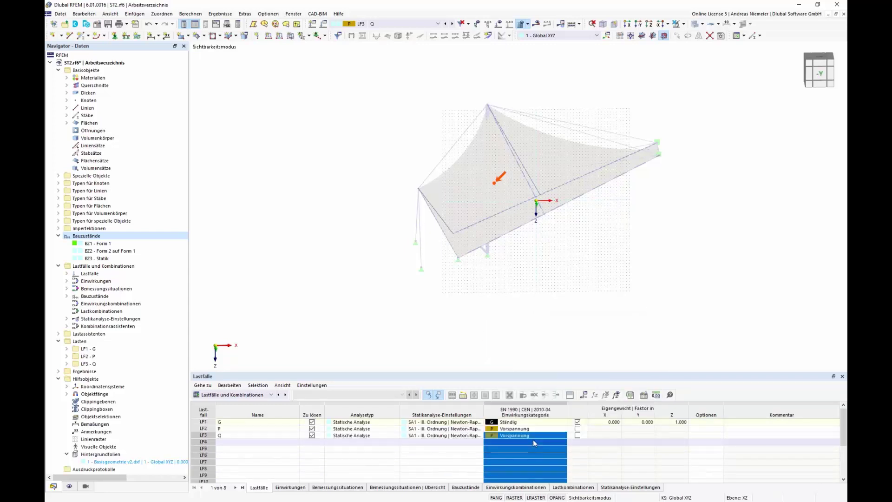
left_click(537, 440)
left_click(541, 435)
left_click(563, 436)
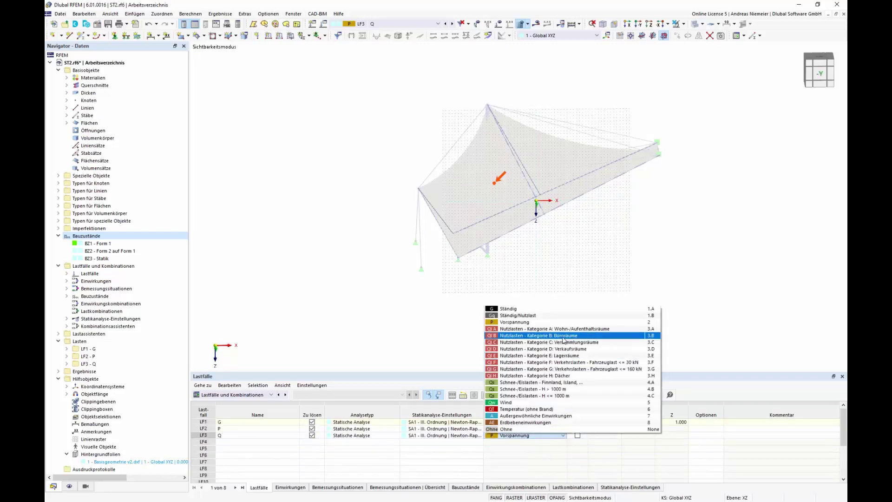
left_click(564, 379)
left_click(525, 456)
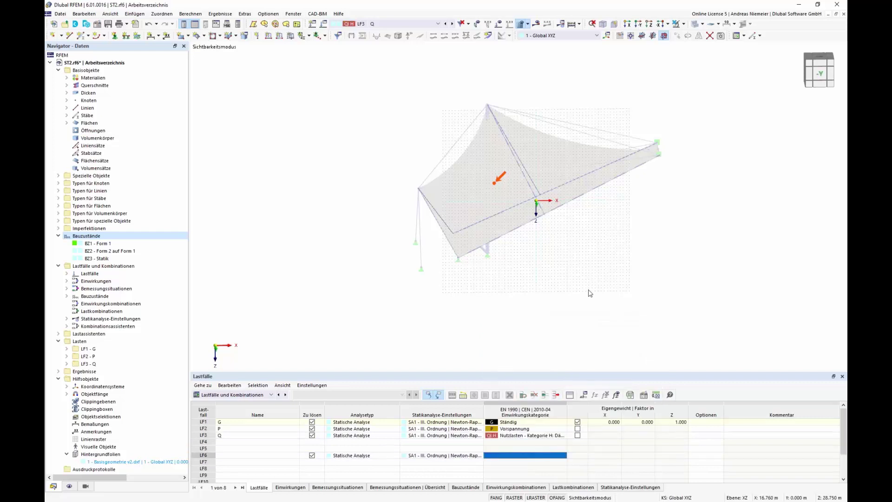
Make load case LF1 - G current and cancel the visibility filter to show the full model
left_click(400, 24)
left_click(443, 73)
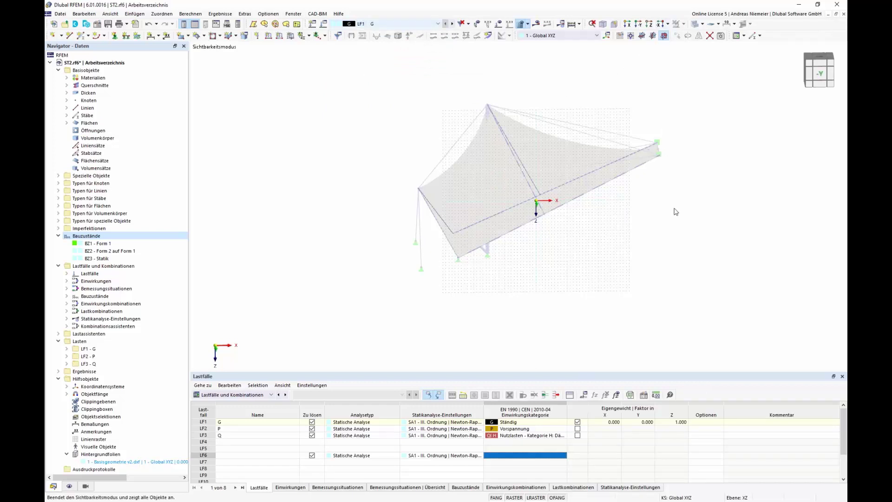
middle_click_drag(681, 214, 642, 218)
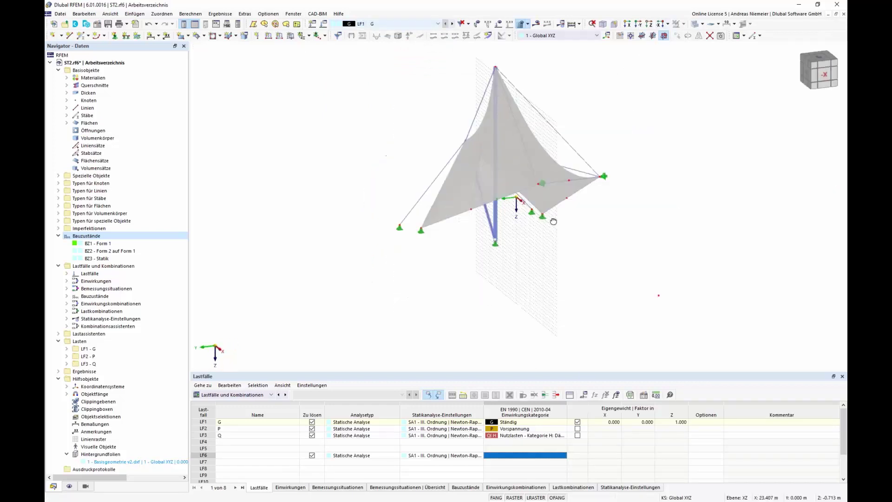
Try to apply a uniform 0.2 kN/m² surface load in the projected global Z direction to the membrane surfaces in load case LF1
left_click(291, 36)
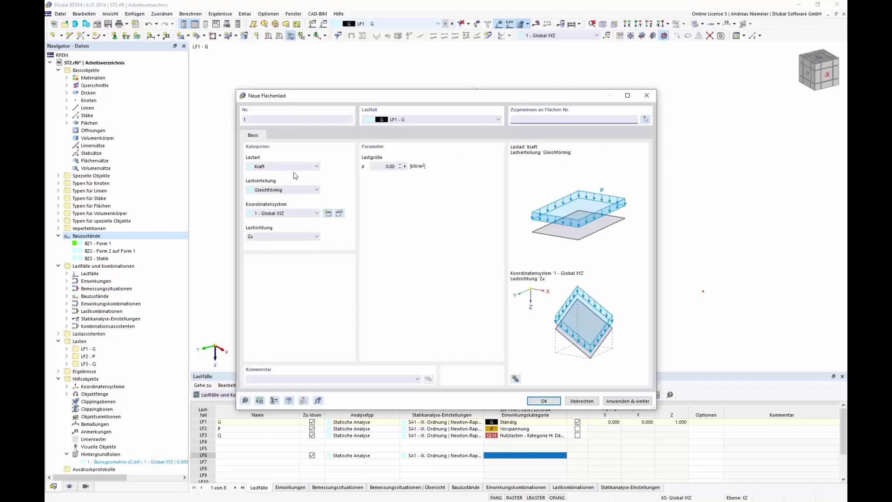
left_click(268, 237)
left_click(284, 276)
left_click(390, 166)
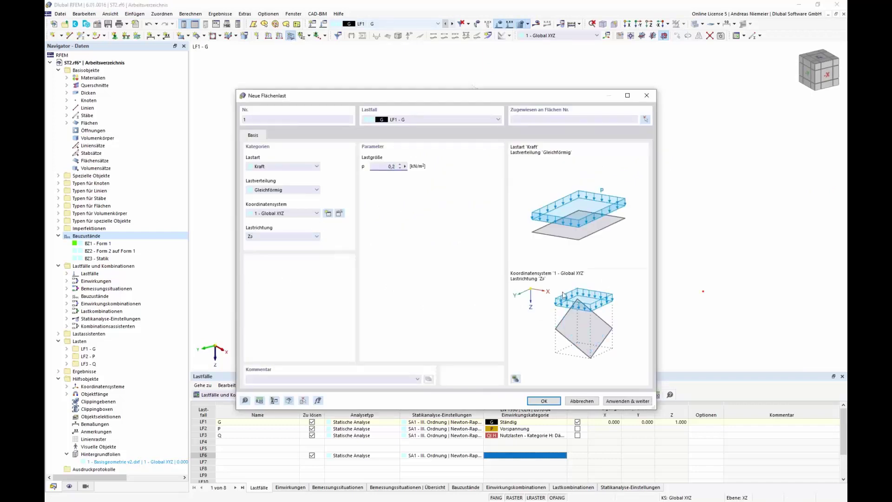
left_click(543, 400)
left_click_drag(642, 323, 403, 103)
left_click(169, 132)
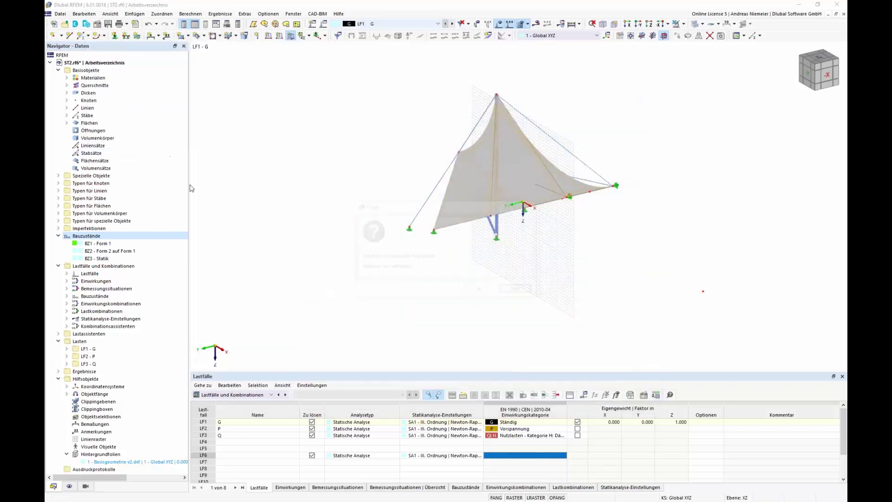
left_click(481, 291)
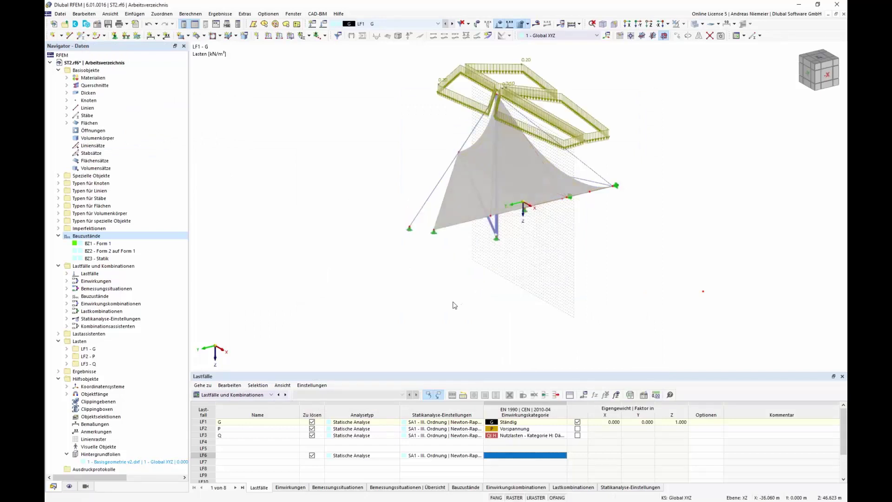
key("ctrl+shift+2")
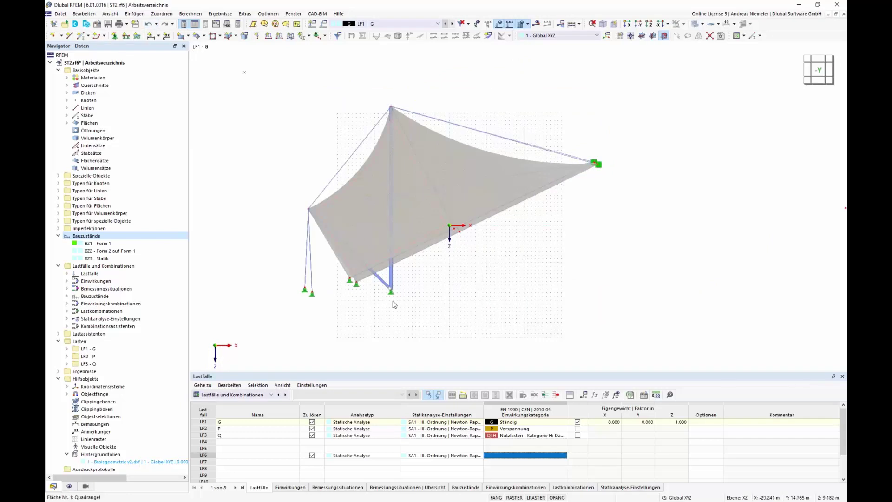
Apply a uniform 0.20 kN/m² surface load in the projected global Z direction to all membrane surfaces in load case LF3 - Q
left_click(411, 24)
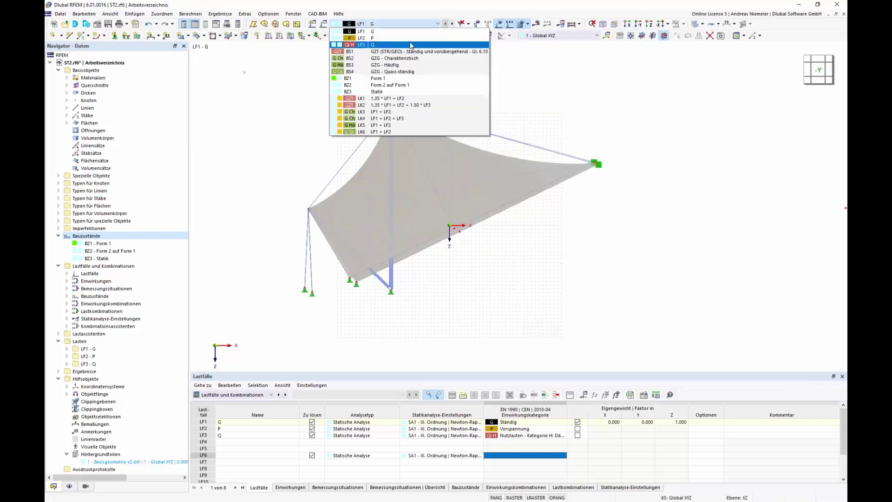
key("Escape")
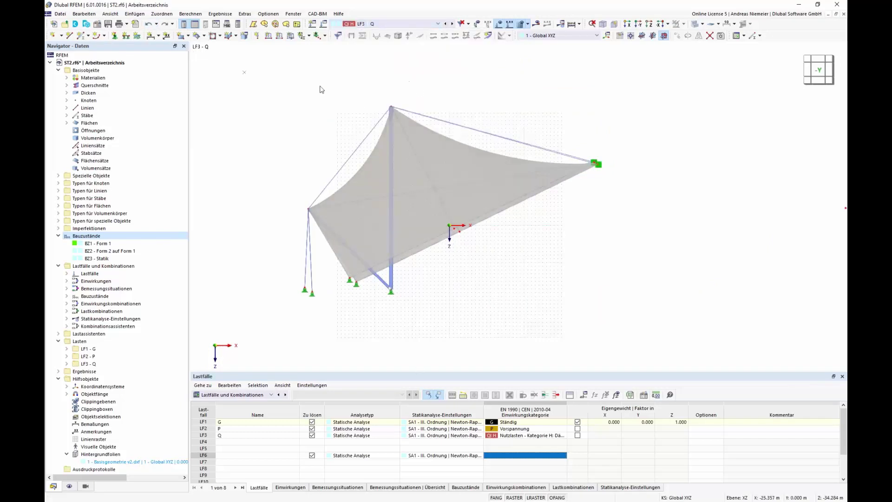
left_click(290, 35)
left_click(389, 166)
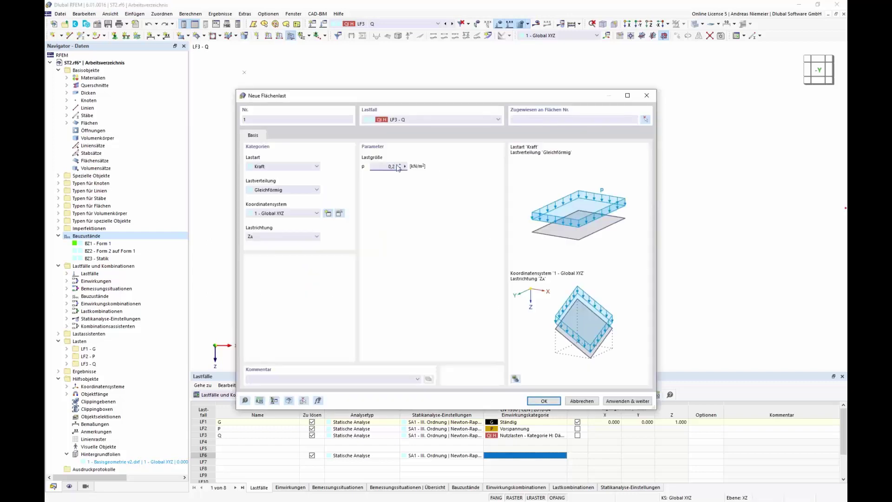
left_click(283, 237)
left_click(279, 278)
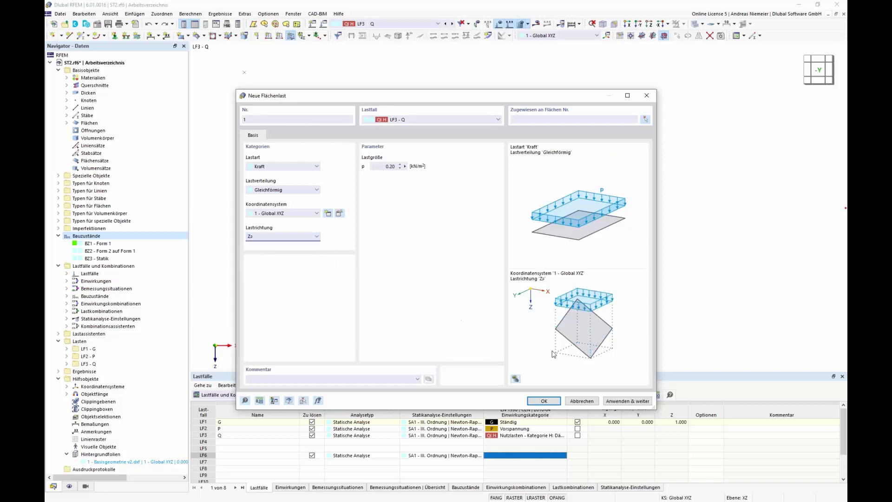
left_click(544, 400)
left_click_drag(623, 301, 339, 106)
left_click(169, 132)
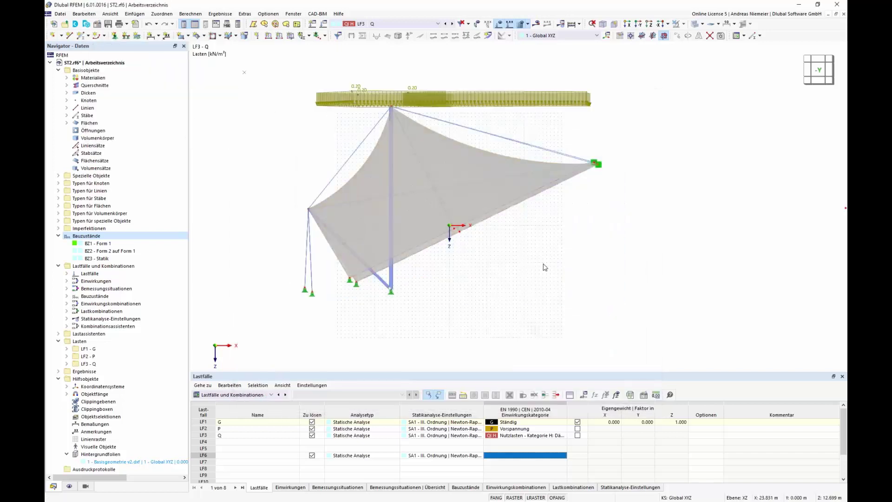
Assign load case LF3 - Q to construction stage BZ3 - Statik
middle_click_drag(556, 245, 430, 249, "ctrl")
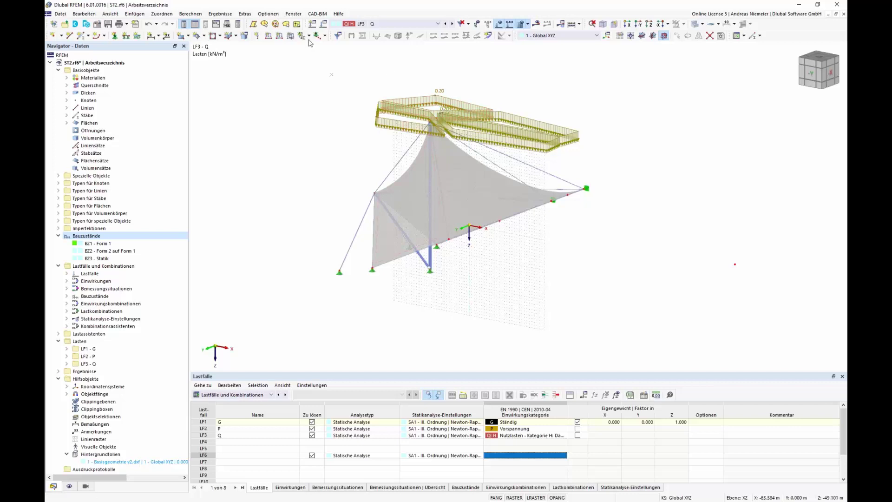
left_click(323, 25)
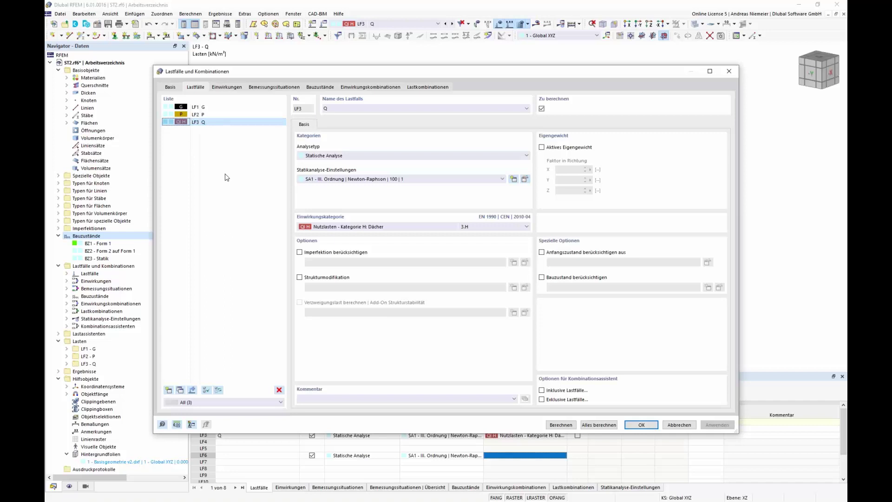
left_click(321, 88)
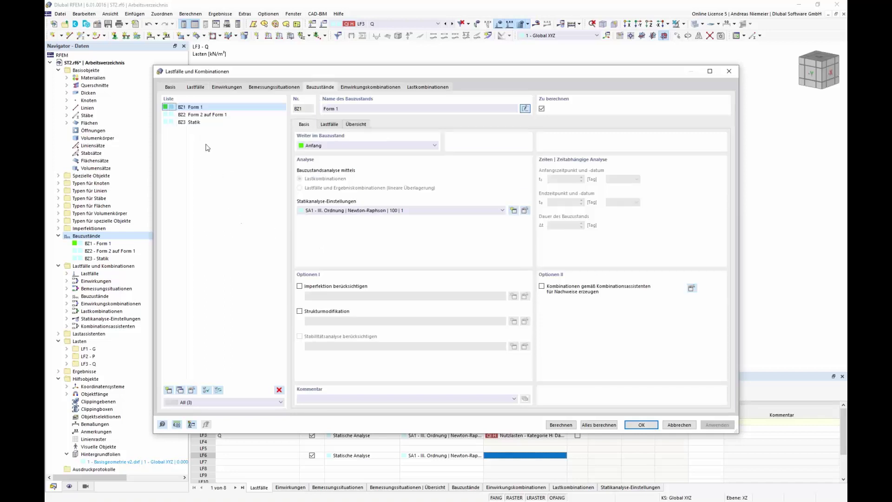
left_click(209, 122)
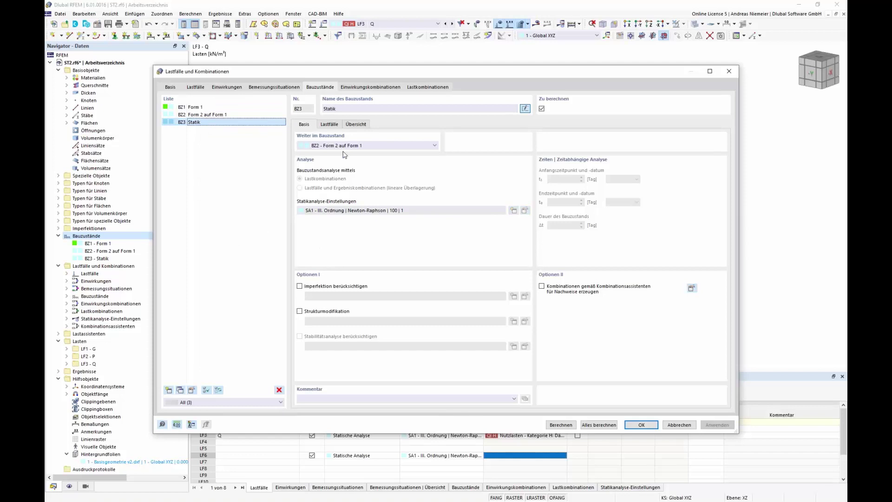
left_click(334, 126)
double_click(350, 147)
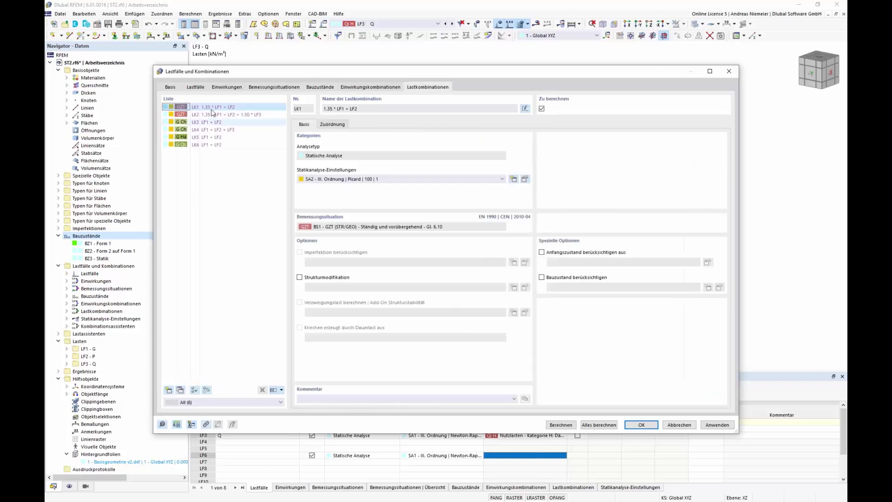
Enable generating combinations for design checks according to the combination wizard for all construction stages BZ1 to BZ3
left_click(232, 129)
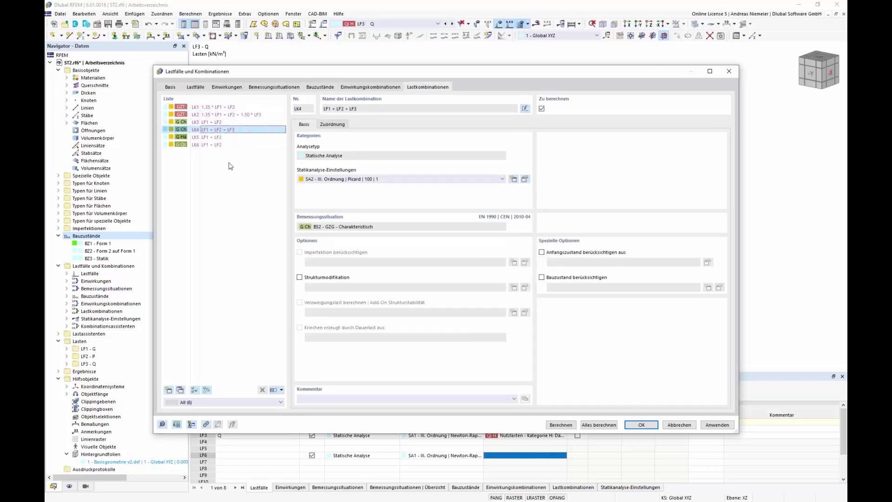
left_click(320, 89)
left_click_drag(205, 124, 200, 108)
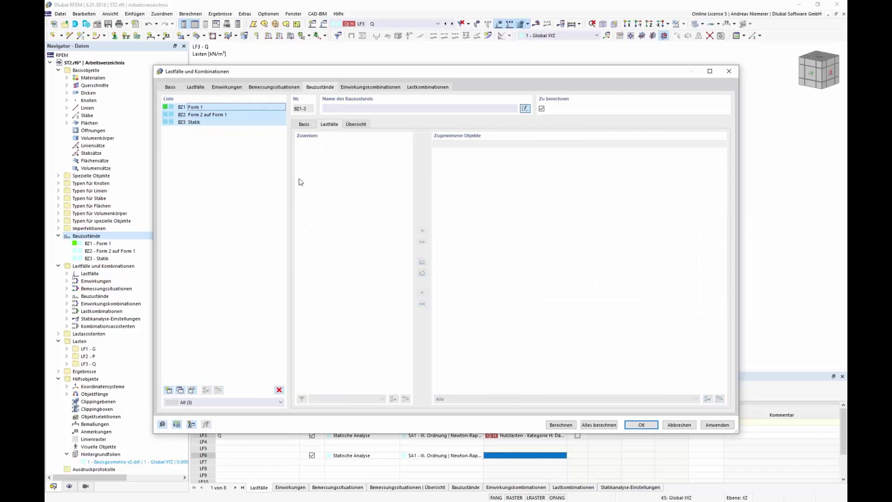
left_click(303, 124)
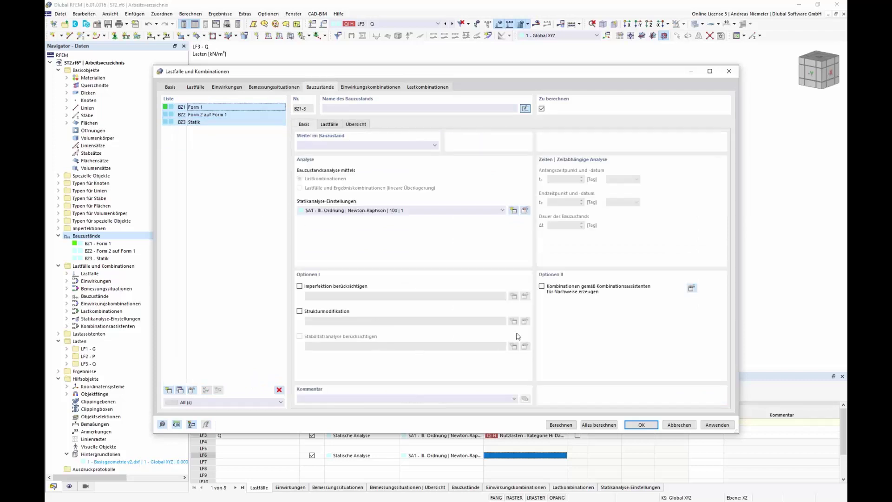
left_click(541, 287)
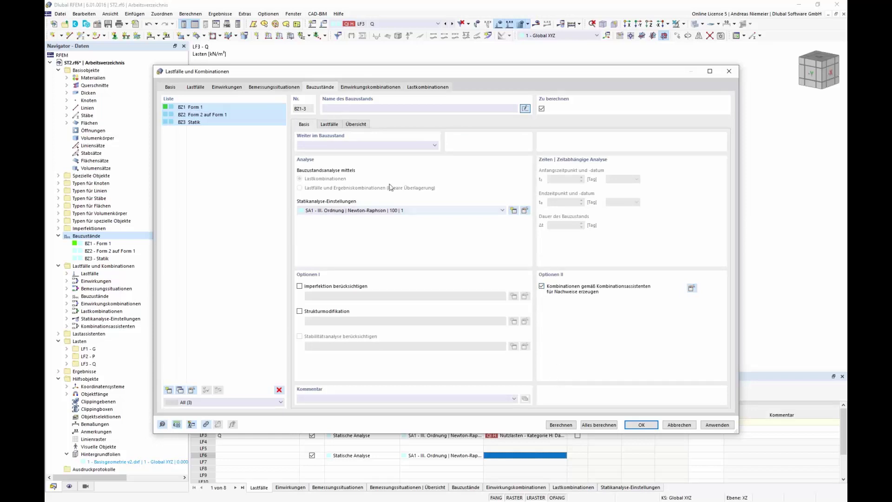
Set the load combination wizard to consider only construction stages and use static analysis settings SA3 - III. Ordnung | Newton-Raphson | 100 | 1
key("ctrl+shift+Tab")
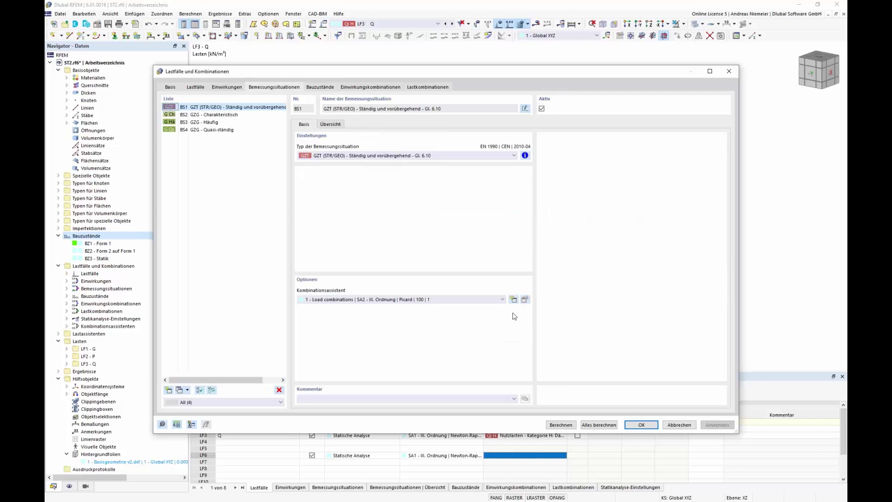
left_click(525, 301)
left_click(347, 289)
left_click(425, 204)
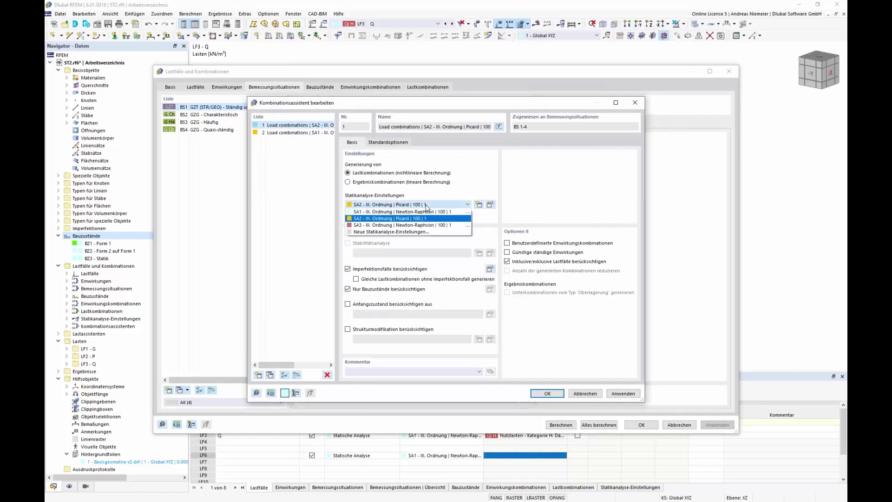
left_click(424, 225)
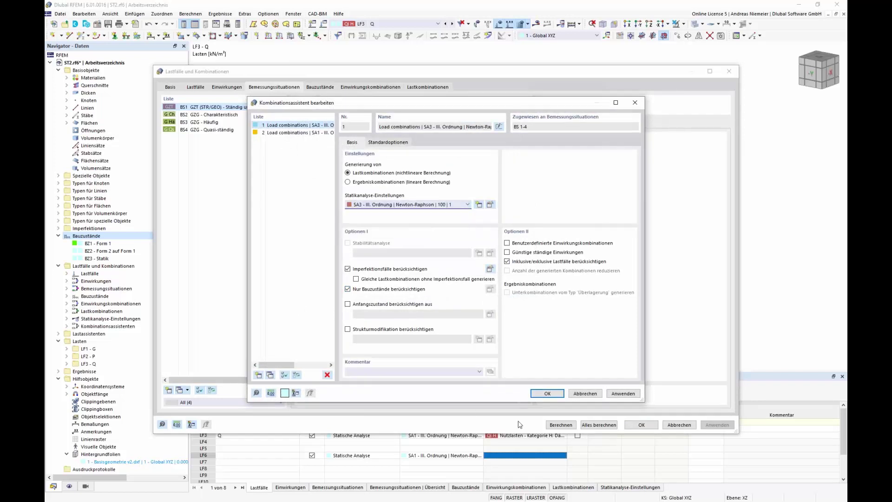
left_click(552, 394)
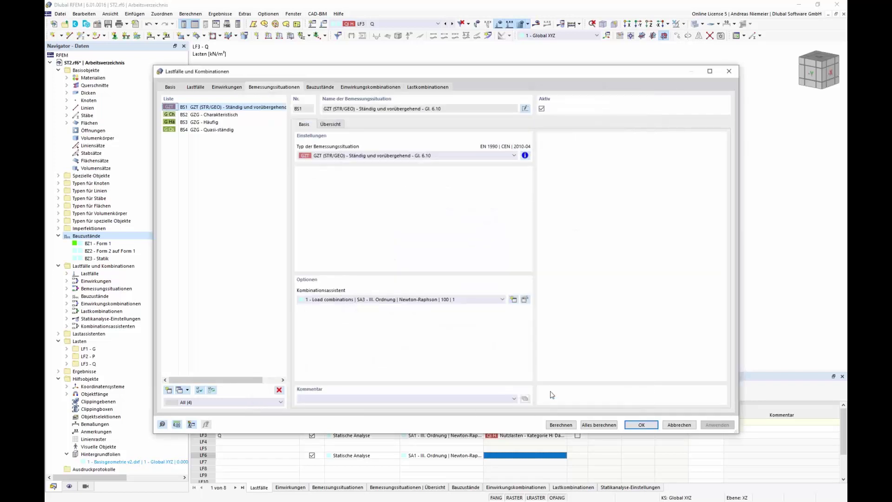
Examine the generated load combinations, checking the initial state and construction stage each one uses
left_click(427, 87)
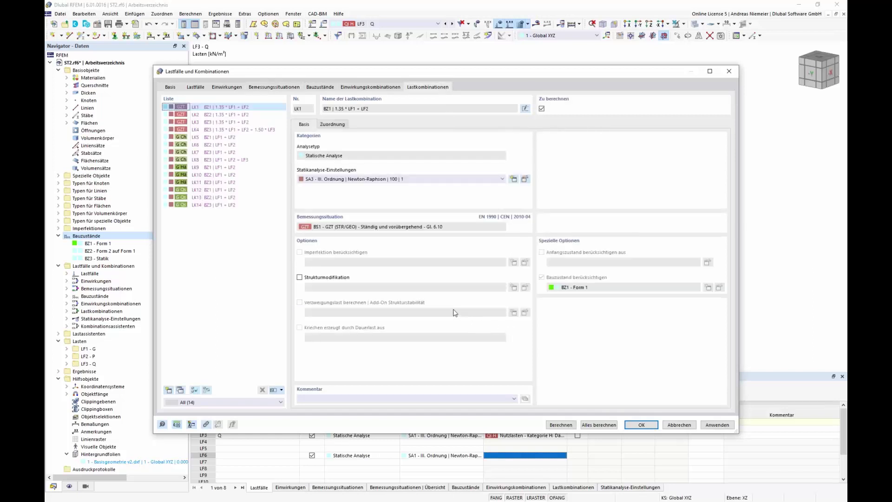
left_click(208, 115)
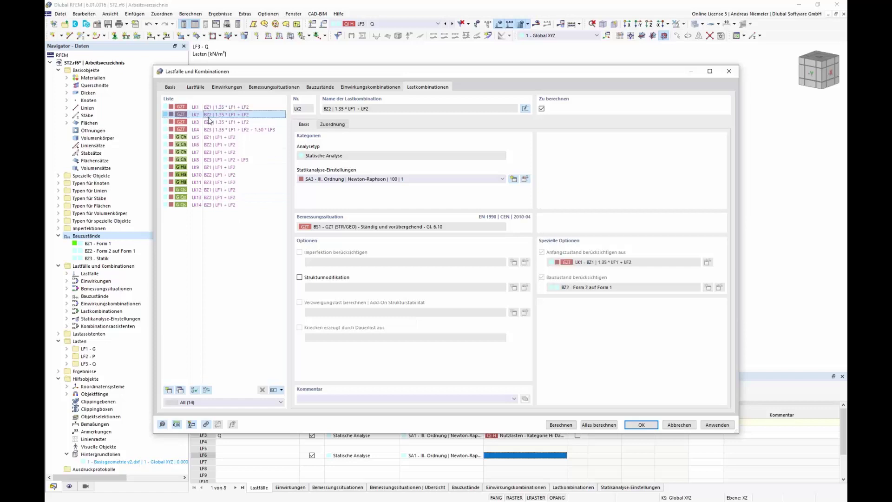
left_click(208, 122)
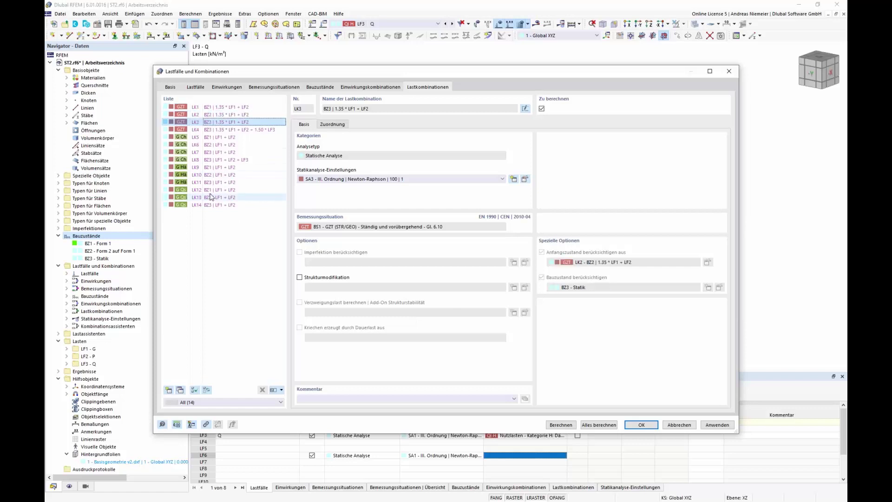
left_click(215, 129)
left_click(219, 122)
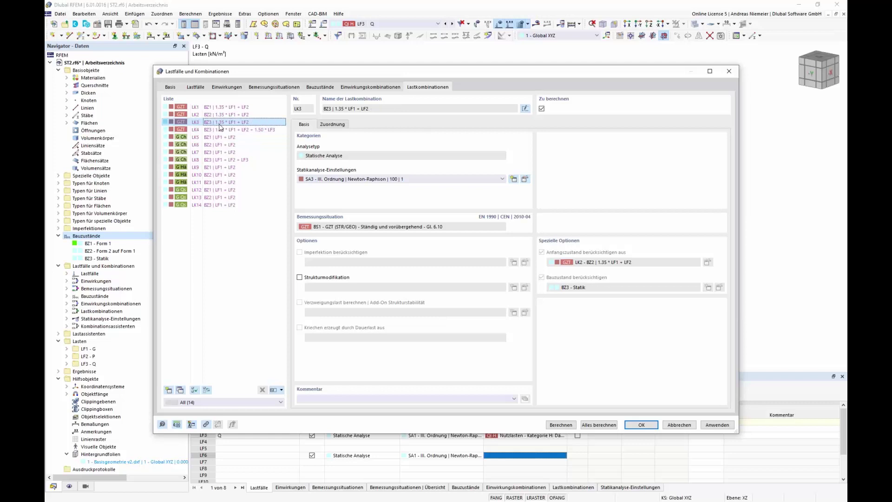
left_click(254, 130)
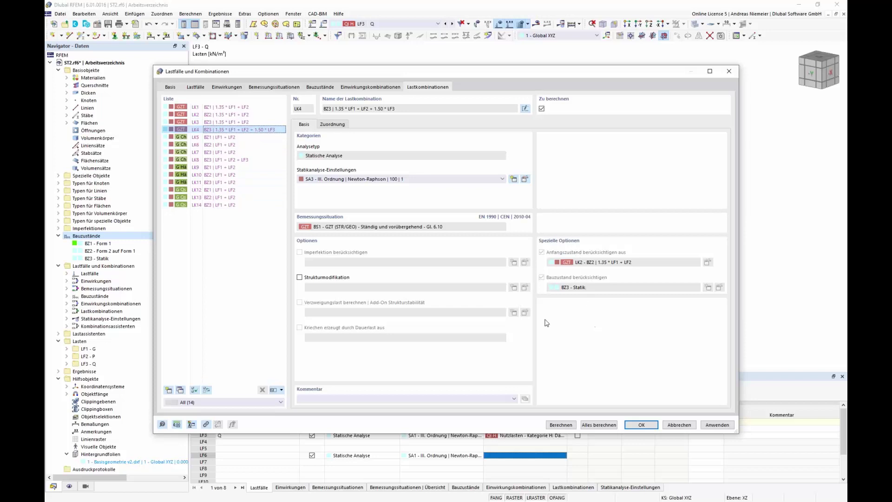
scroll(228, 236, "down", 3)
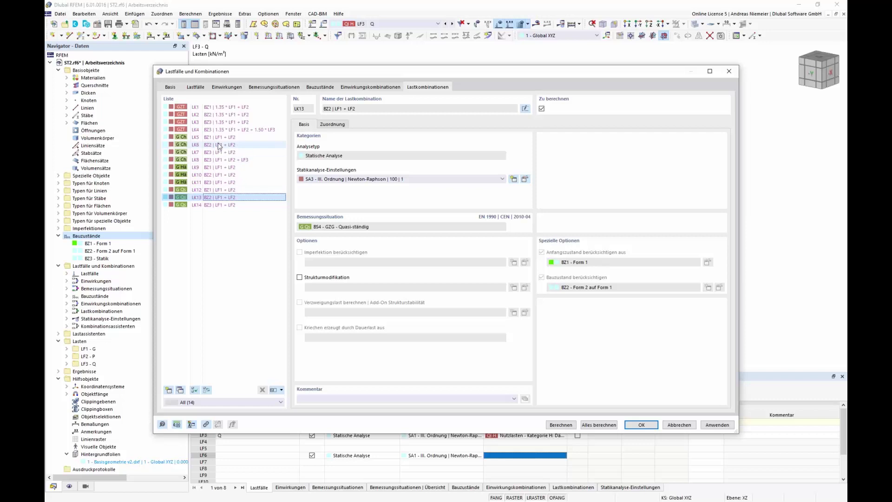
left_click(222, 160)
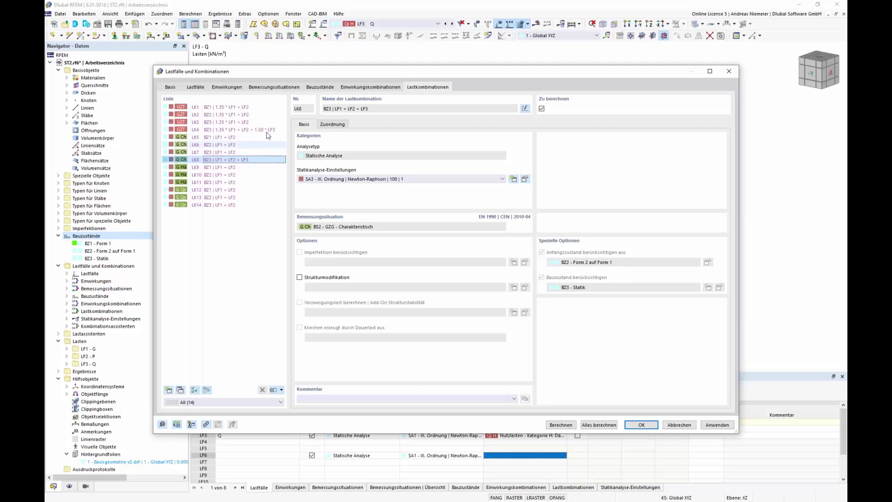
Exclude load cases LF1 to LF3 from the calculation and calculate all load combinations
left_click(196, 87)
left_click_drag(199, 174, 203, 108)
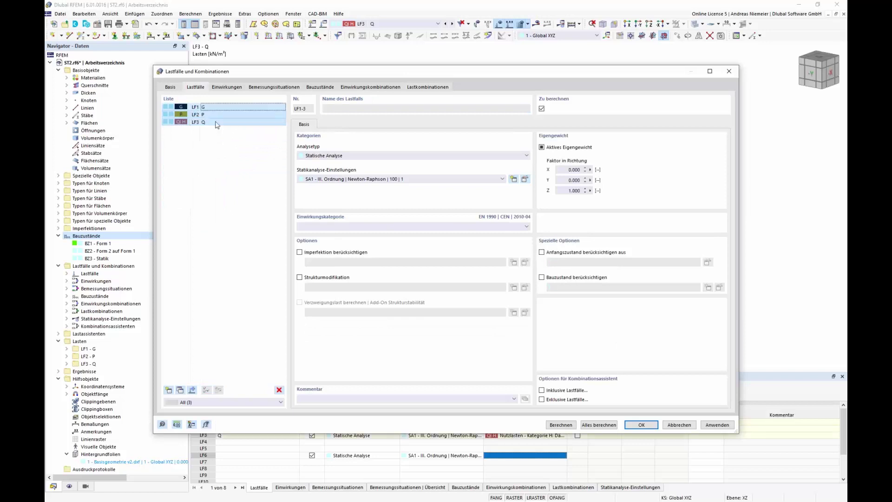
left_click(542, 108)
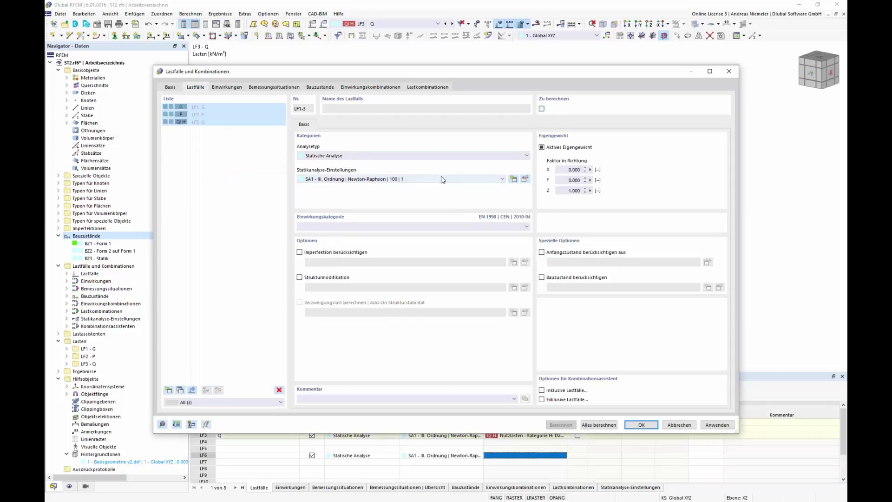
left_click(418, 87)
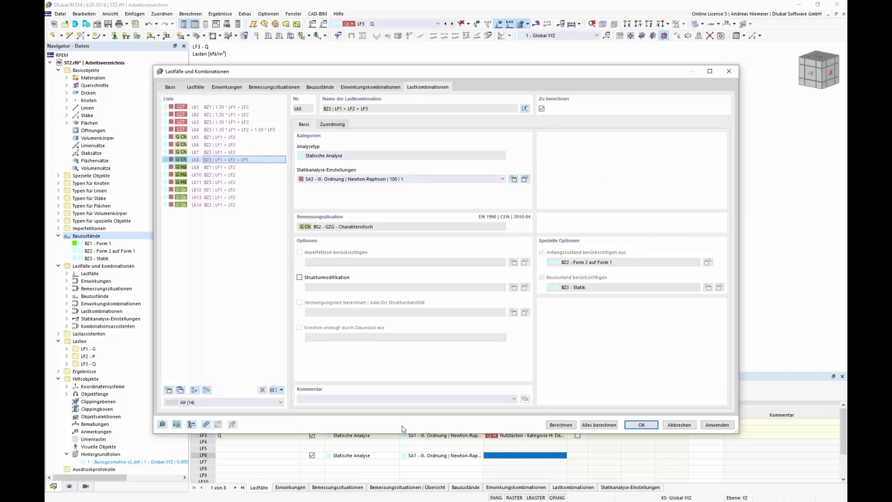
left_click(599, 425)
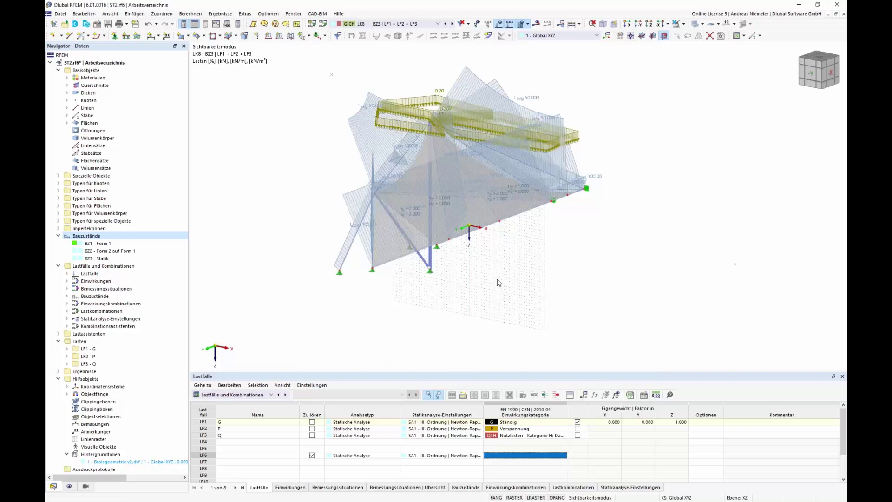
Display the results of load combination LK4
middle_click_drag(477, 237, 497, 233, "ctrl")
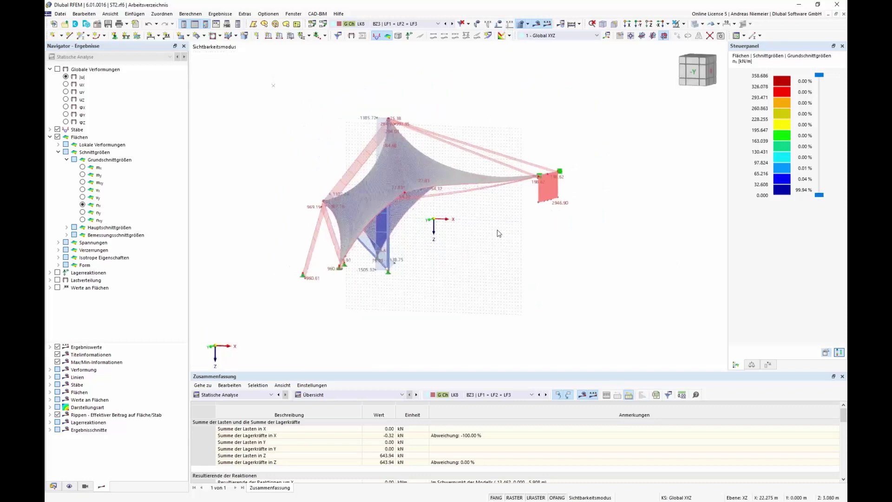
left_click(409, 24)
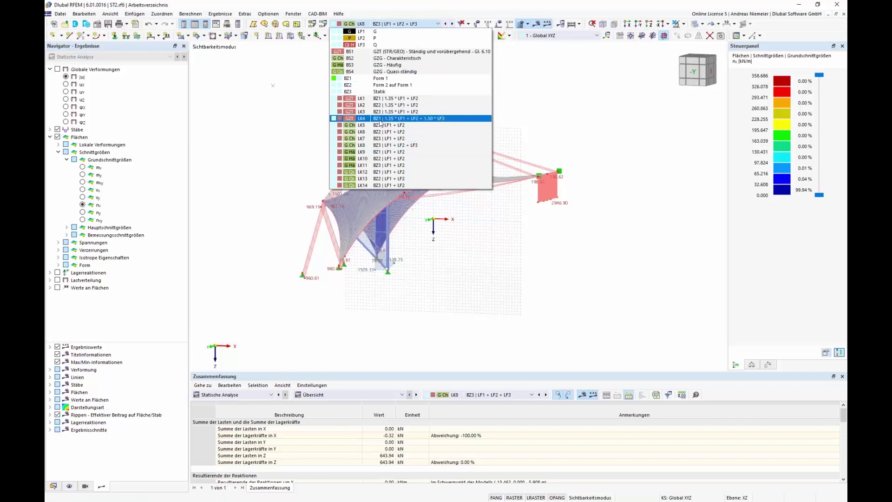
left_click(474, 253)
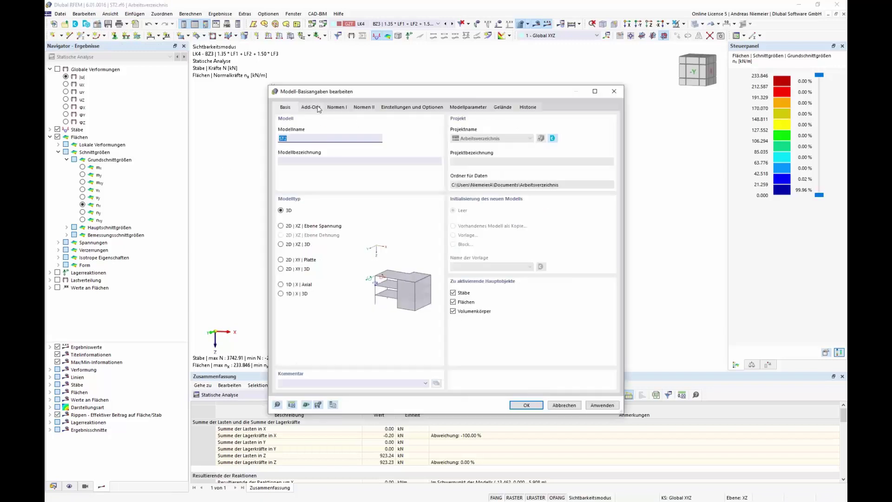
Activate the Spannungs-Dehnungs-Berechnung add-on in the model's base data and show its input tables
left_click(310, 107)
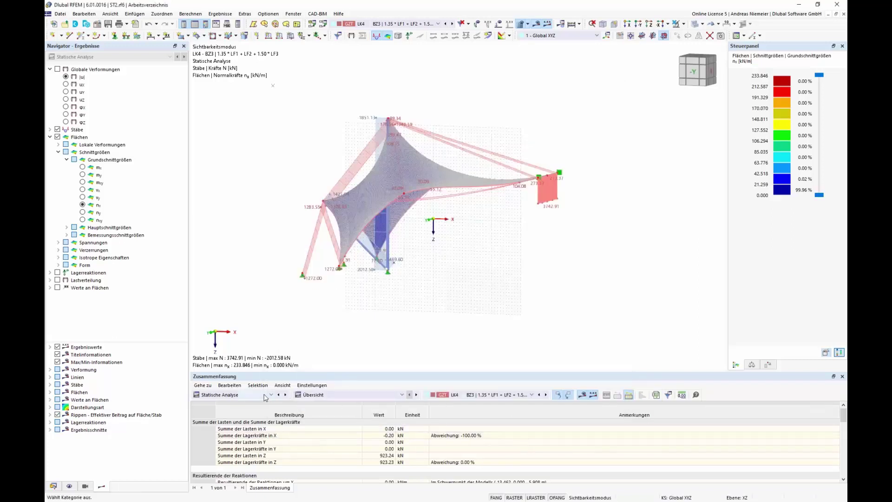
left_click(235, 394)
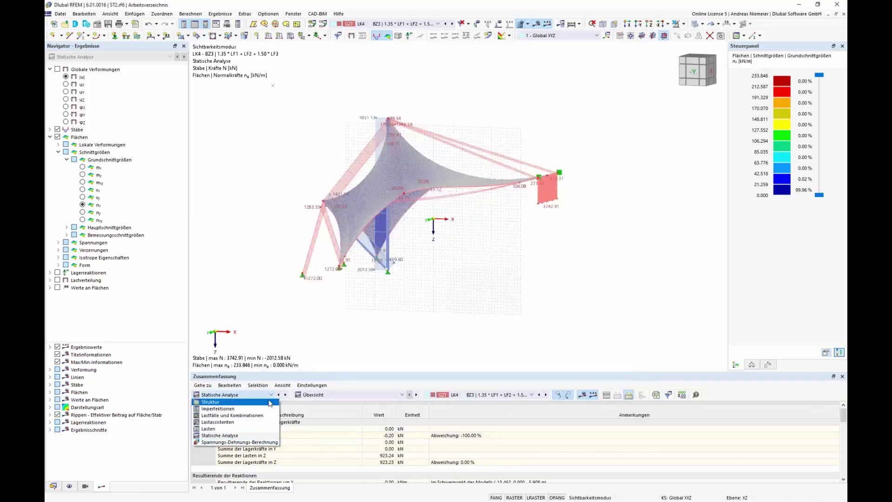
left_click(229, 443)
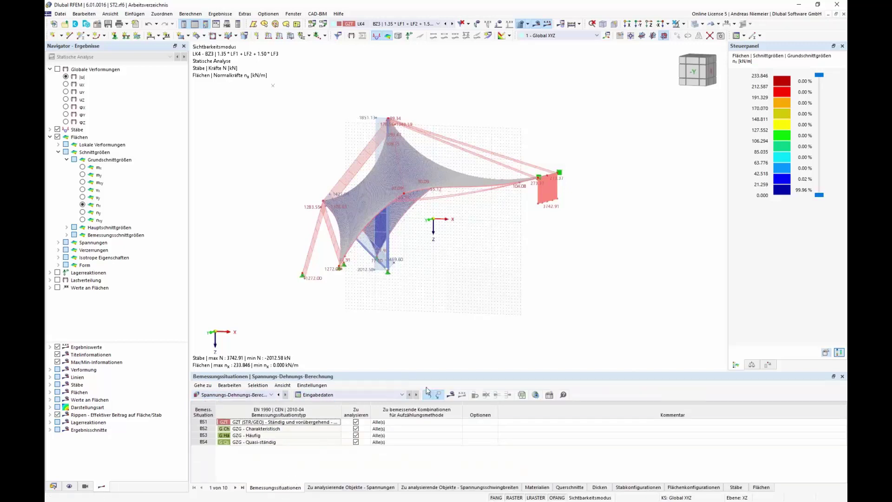
Deselect σx,ges and τtot in the Standard member configuration, keeping only the von Mises stress, and apply the change
left_click(641, 487)
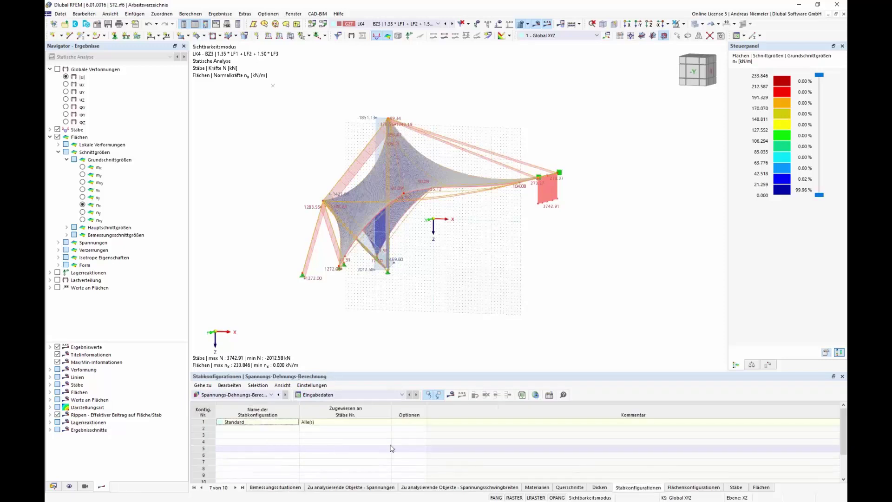
left_click(550, 396)
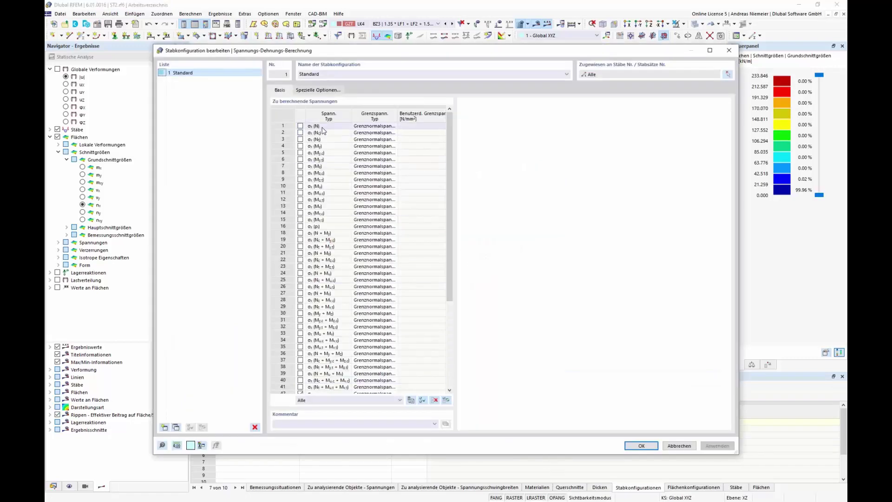
scroll(338, 235, "down", 6)
scroll(338, 236, "up", 1)
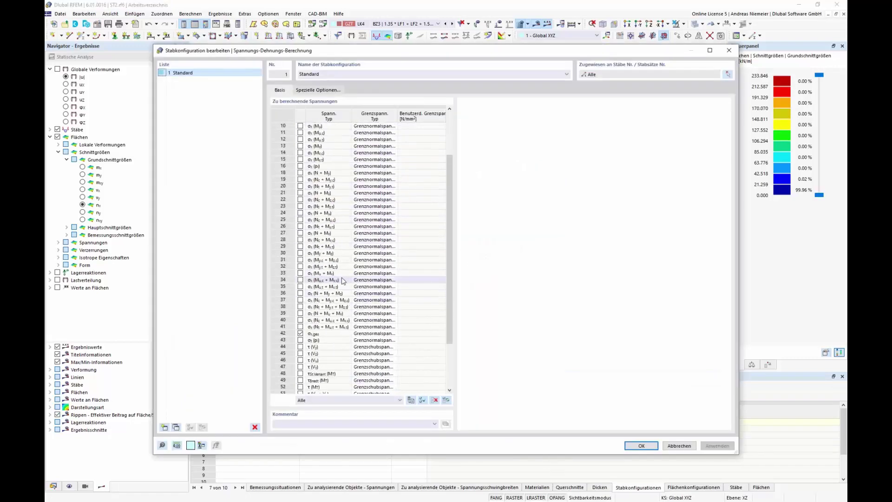
scroll(310, 348, "down", 1)
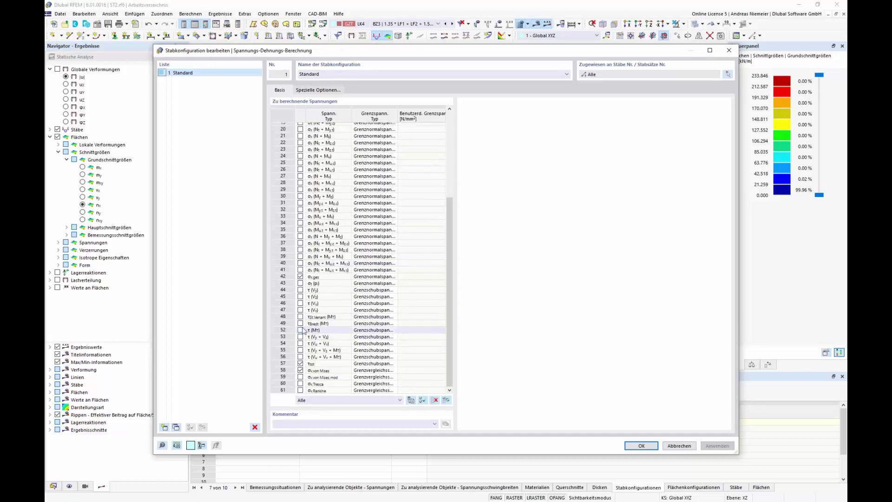
left_click(304, 279)
left_click(300, 363)
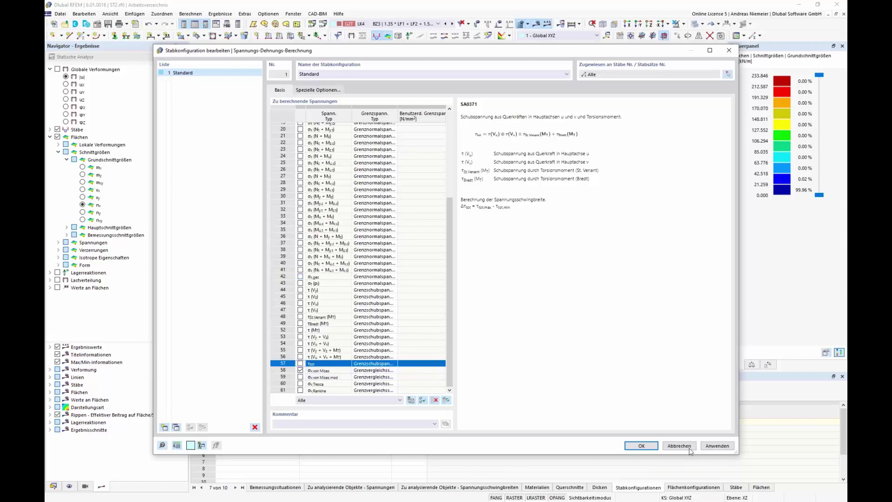
left_click(718, 446)
left_click(642, 446)
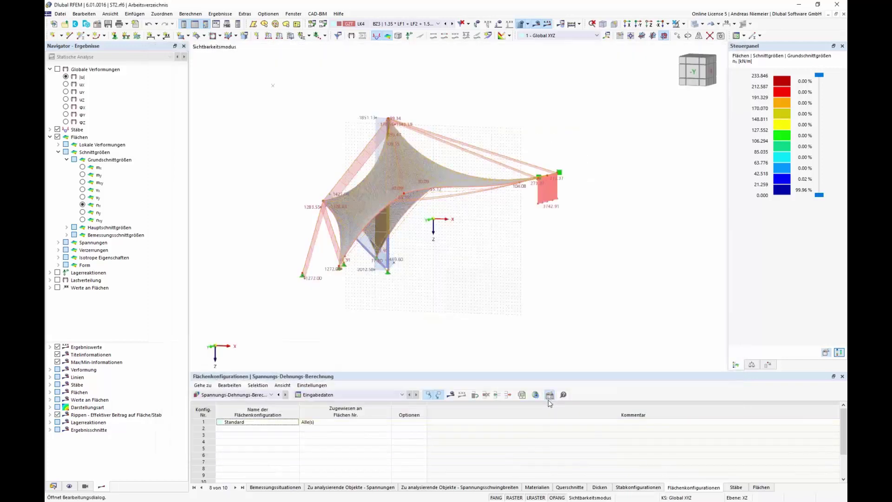
Clear all stresses in the Standard surface configuration and activate only the membrane stresses σx,m and σy,m
double_click(547, 474)
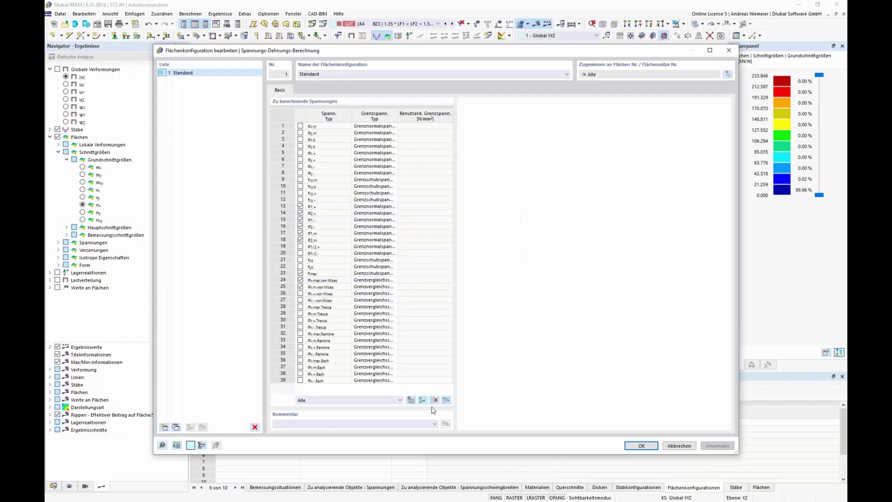
left_click(435, 400)
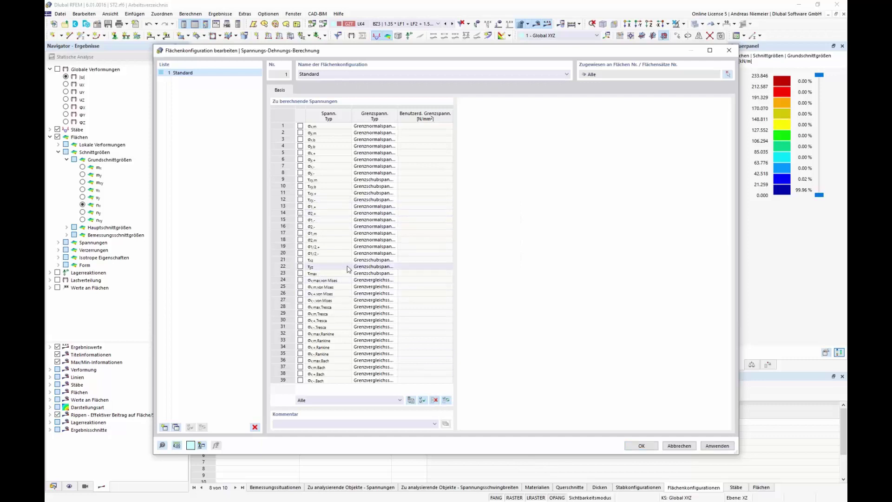
left_click(301, 126)
left_click(300, 132)
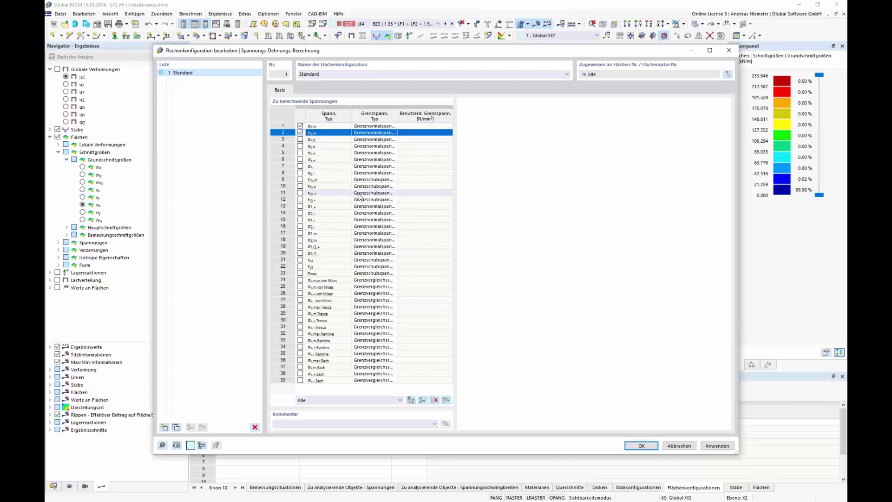
Set the limit stress type of σx,m and σy,m to Benutzer
left_click(394, 126)
left_click(394, 126)
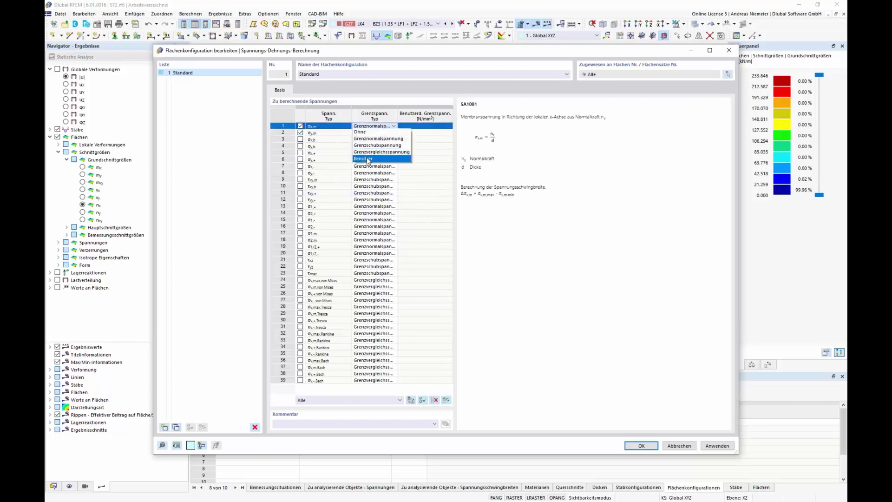
left_click(390, 135)
left_click(392, 133)
left_click(394, 133)
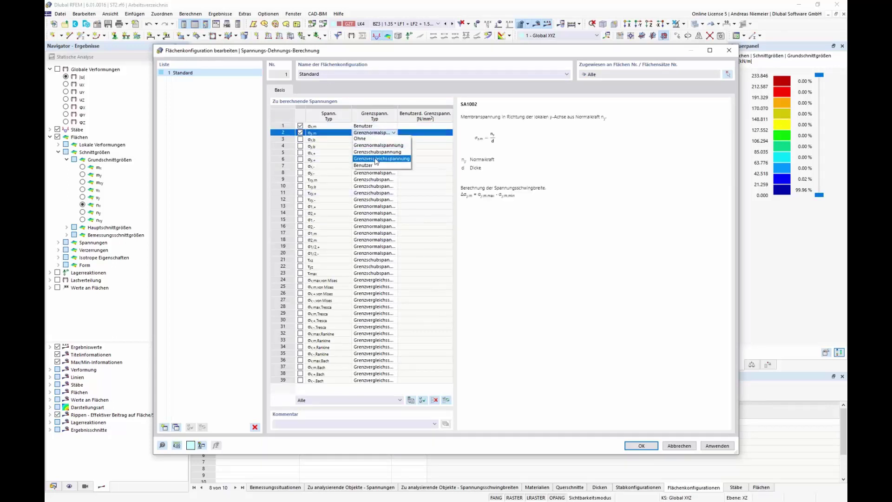
left_click(374, 168)
Enter user-defined limit stresses of 35 N/mm² for σx,m and 25 N/mm² for σy,m, and apply the surface configuration
left_click(418, 126)
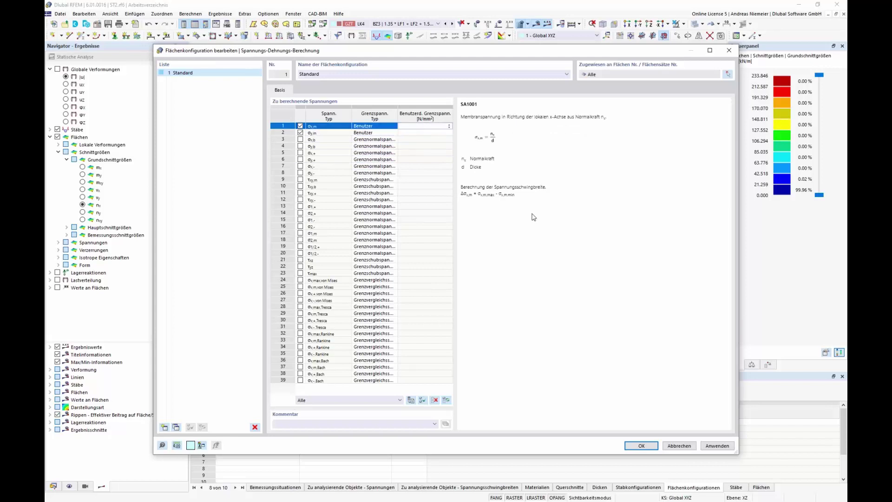
key("Return")
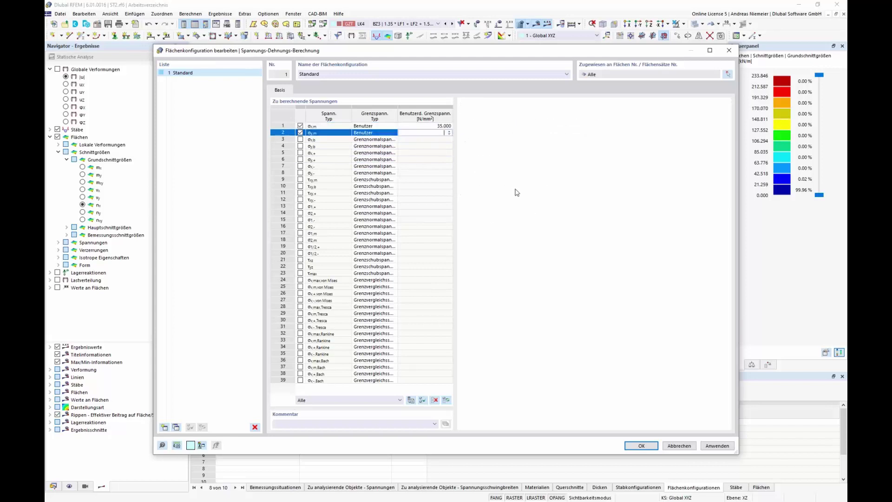
key("Return")
key("Down")
key("Down")
key("Down")
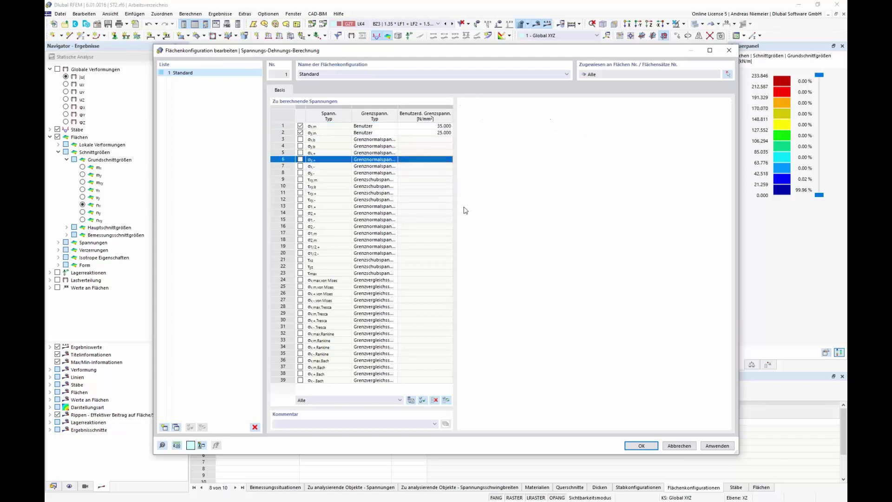
left_click(716, 445)
left_click(641, 445)
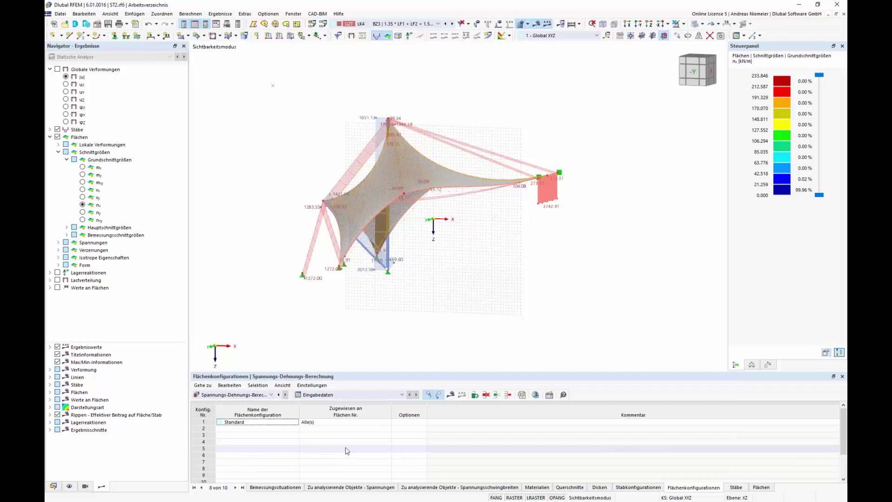
Run the stress-strain calculation and view the resulting stresses on the structure
left_click(450, 395)
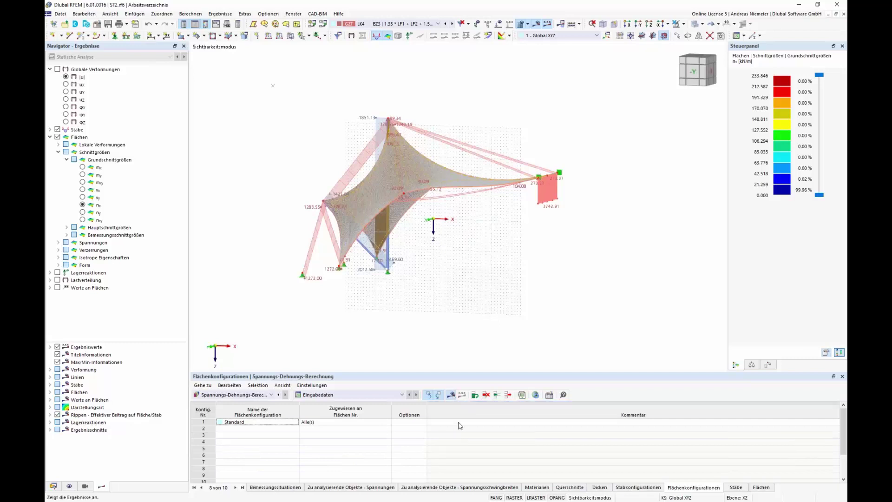
left_click(481, 291)
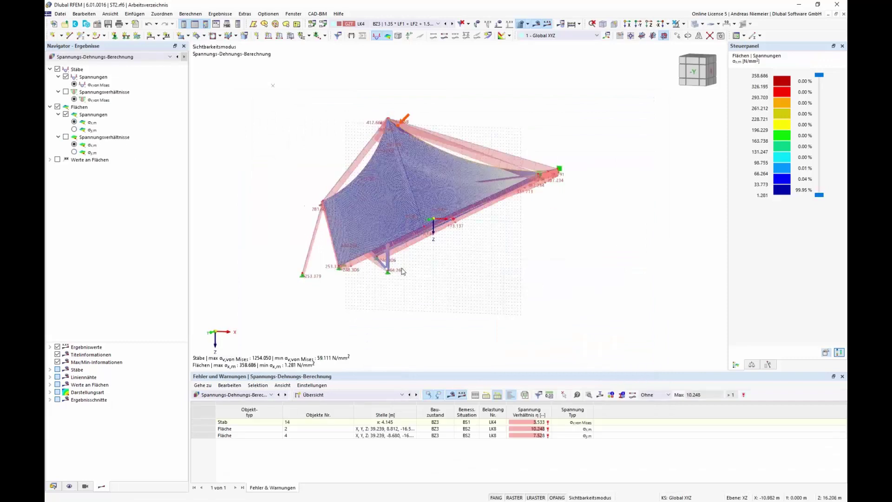
middle_click_drag(458, 253, 420, 242, "ctrl")
scroll(430, 219, "up", 5)
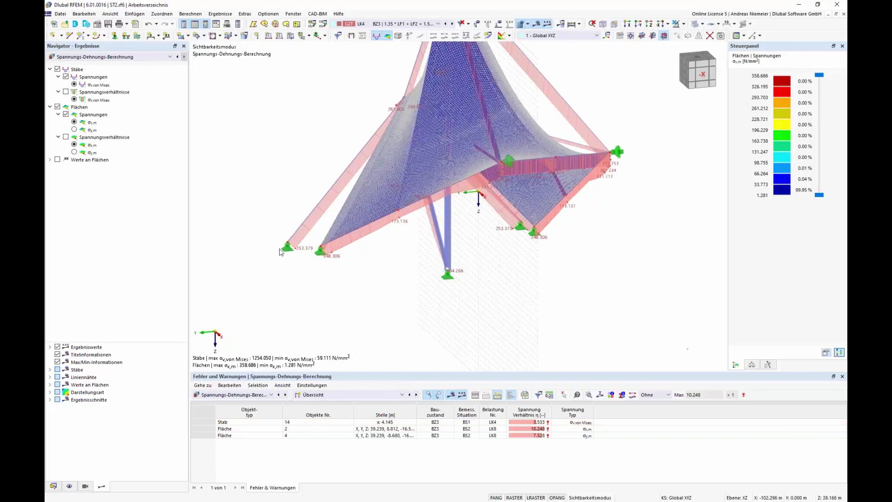
Hide the surface results and examine the von Mises stress ratios on the members alone
left_click(57, 107)
middle_click_drag(269, 260, 441, 232, "ctrl")
left_click(66, 91)
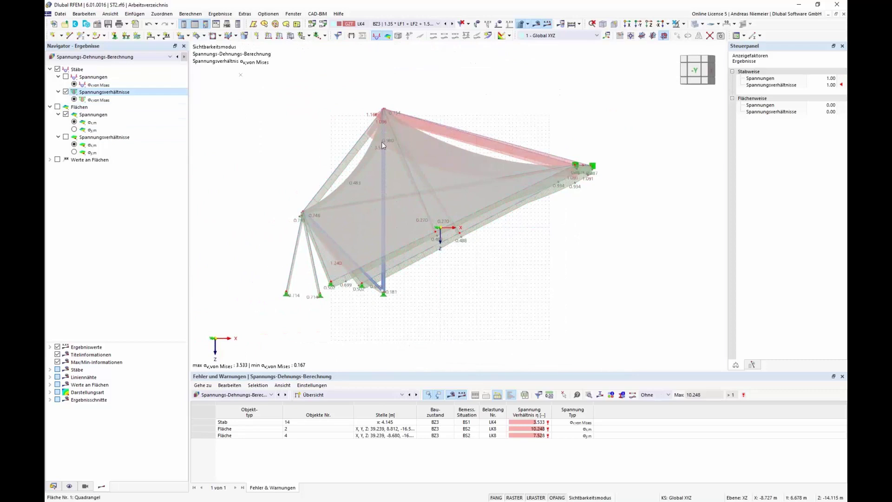
left_click(686, 27)
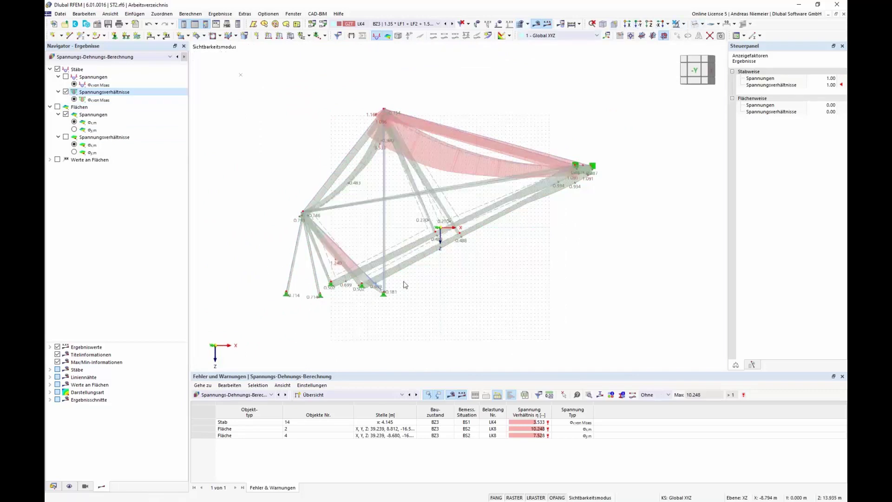
scroll(402, 286, "up", 2)
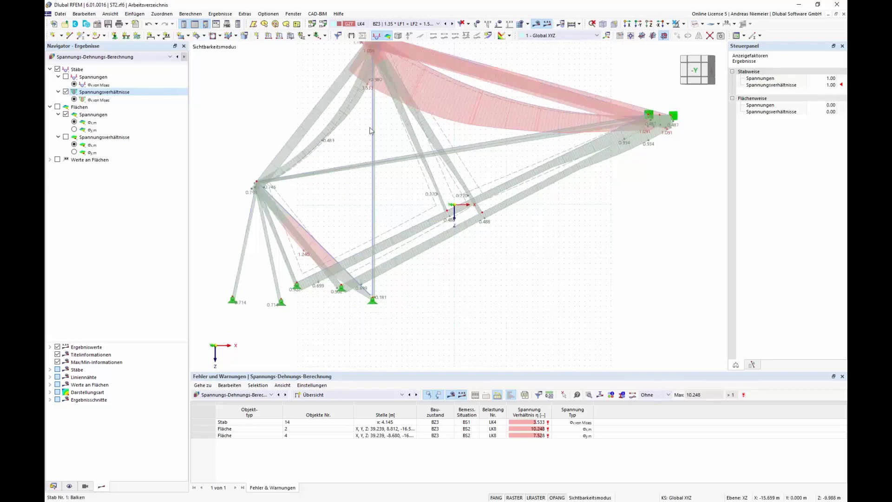
scroll(487, 262, "down", 2)
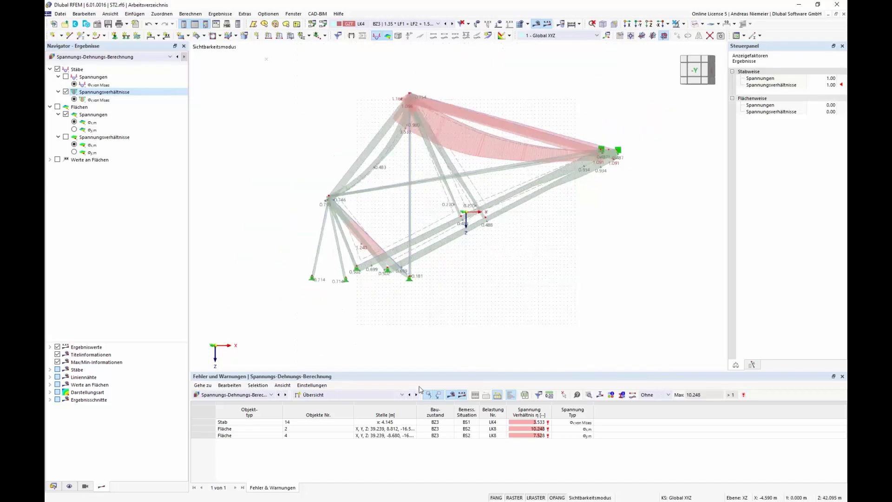
Review the member stress tables by construction stage, by member and by cross-section, enlarging the table area
left_click(359, 395)
left_click(330, 416)
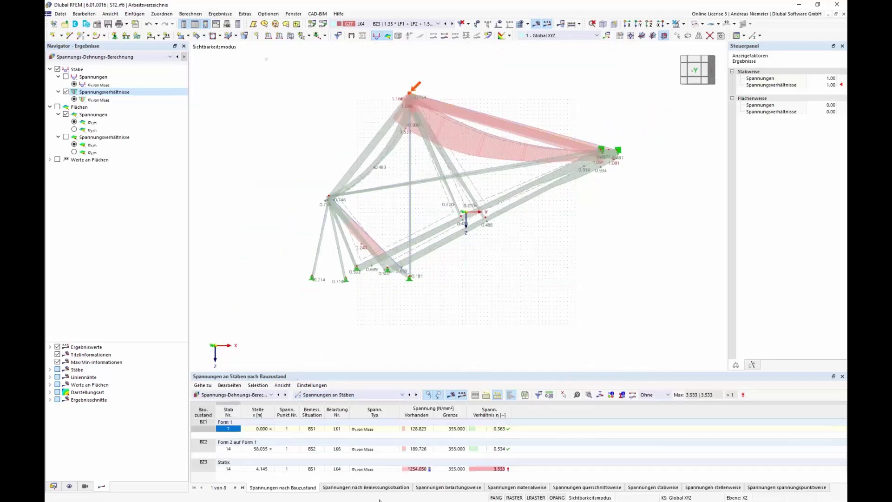
left_click_drag(380, 371, 379, 278)
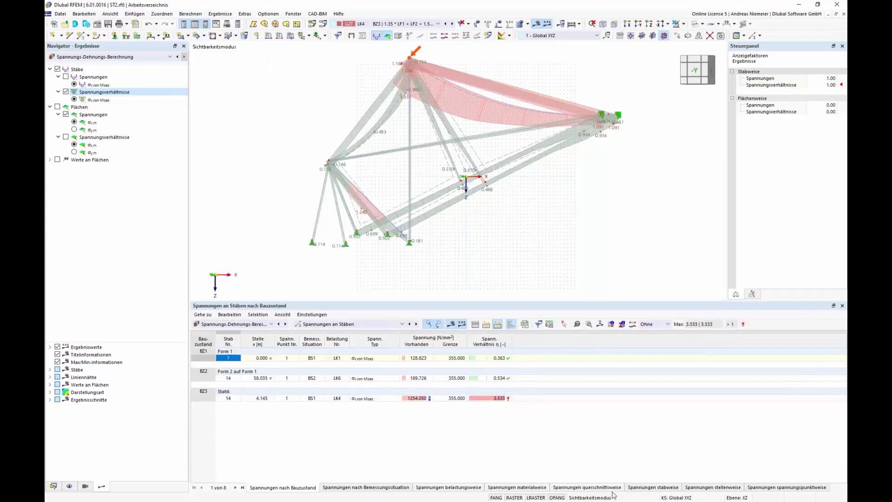
left_click(652, 488)
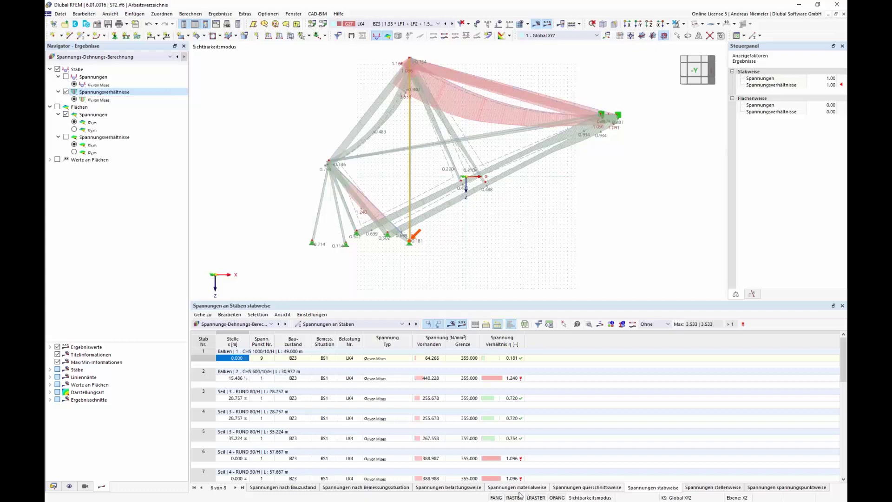
left_click(591, 488)
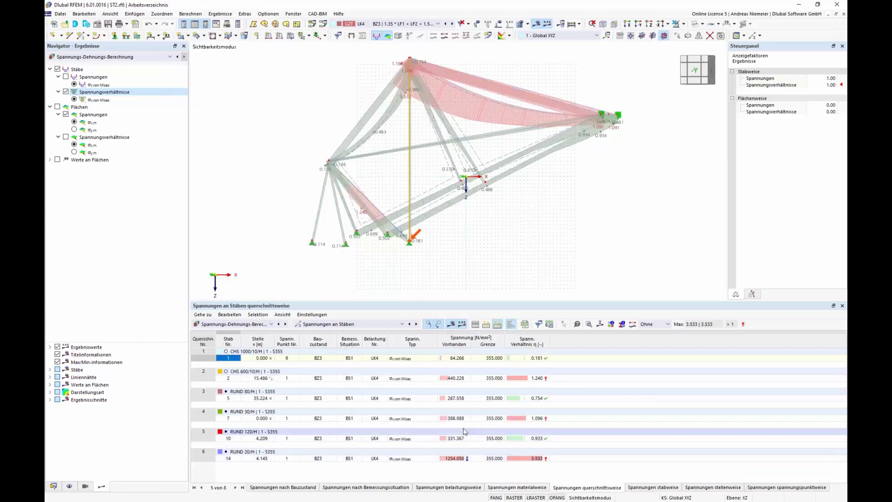
Hide the member results and examine the σx,m stress ratios on the membrane surfaces
left_click(59, 107)
left_click(58, 107)
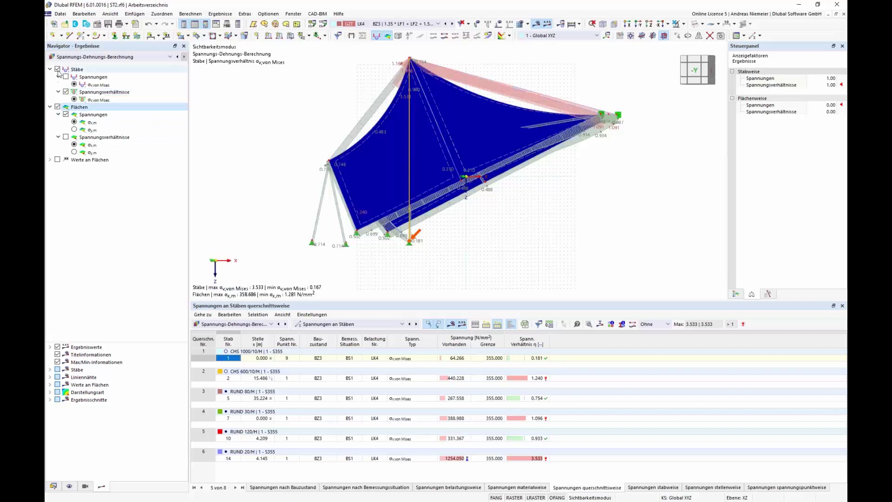
left_click(57, 69)
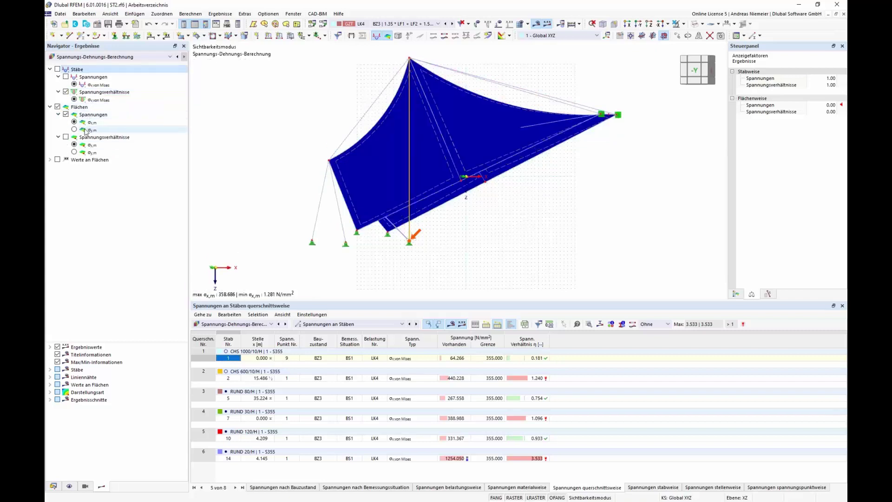
left_click(66, 138)
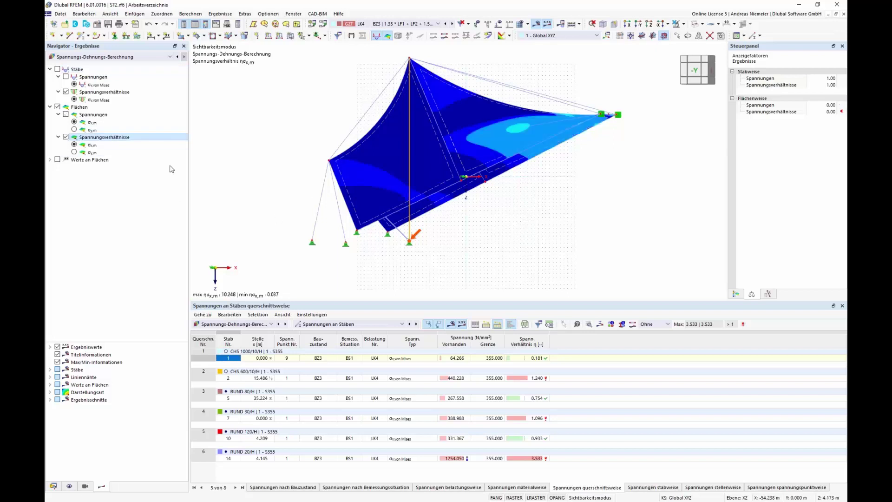
middle_click_drag(583, 193, 477, 330, "ctrl")
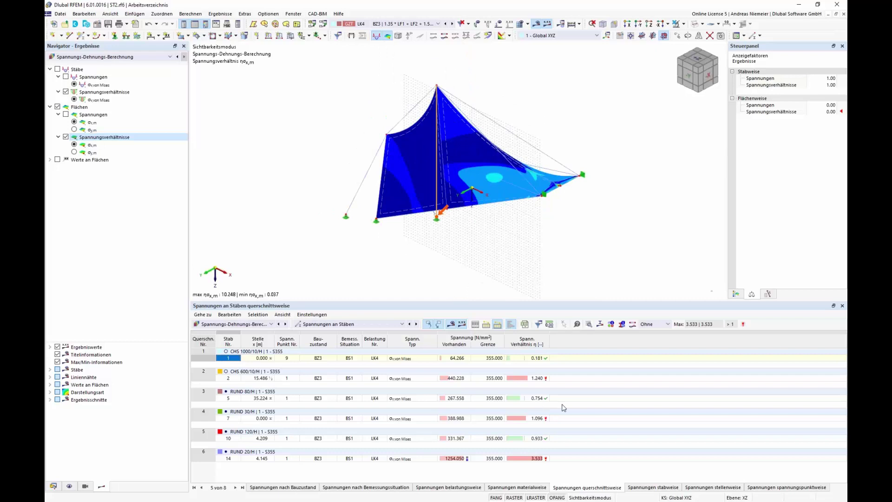
middle_click_drag(404, 283, 307, 279)
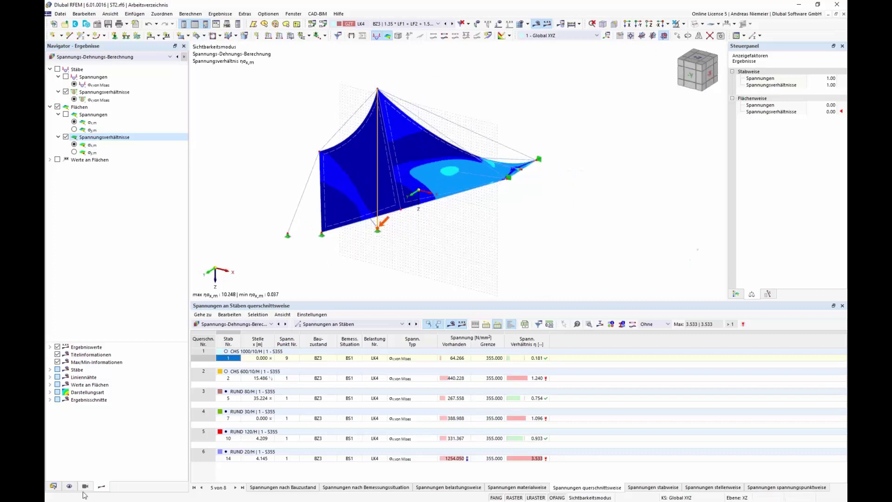
Create a new printout report (Ausdruckprotokoll) from the model data
left_click(54, 486)
scroll(100, 450, "down", 1)
left_click(104, 468)
right_click(104, 468)
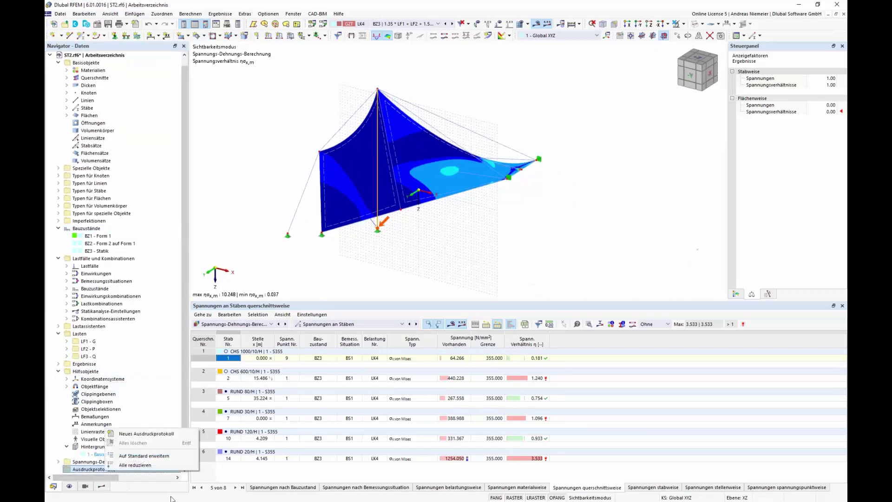
left_click(171, 437)
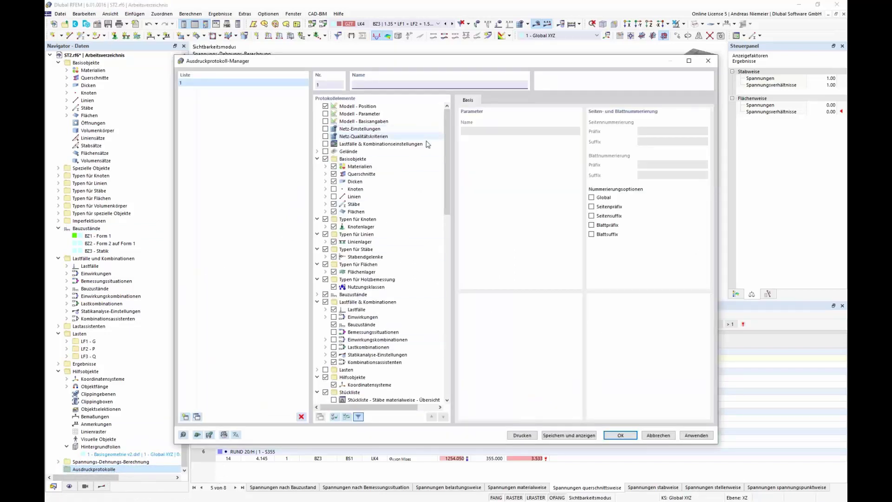
Collapse the report's element list to its main groups
mouse_move(448, 121)
left_mouse_down()
mouse_move(457, 280)
mouse_move(451, 132)
left_mouse_up()
right_click(428, 170)
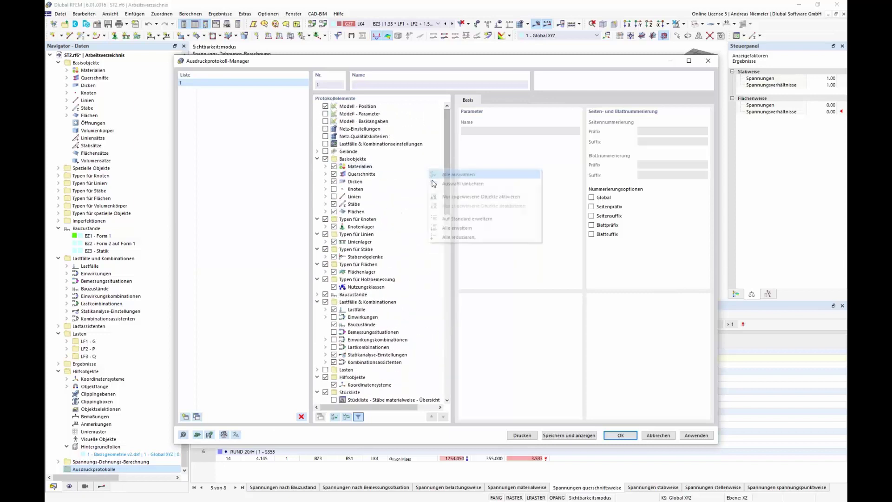
left_click(454, 238)
left_click(347, 107)
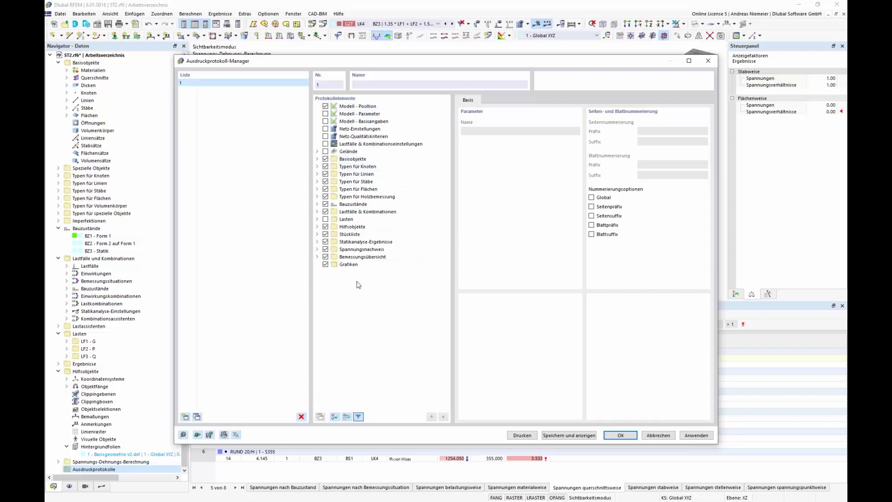
In the stress design results, exclude Fehler & Warnungen and surface stresses by design situation and material, include Spannungen an Flächen flächenweise, and display the saved report
left_click(317, 250)
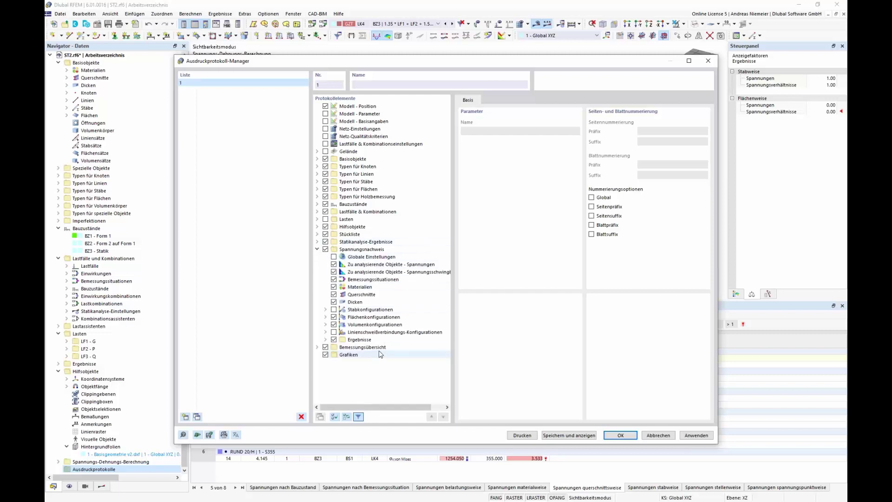
left_click(326, 340)
scroll(362, 372, "down", 5)
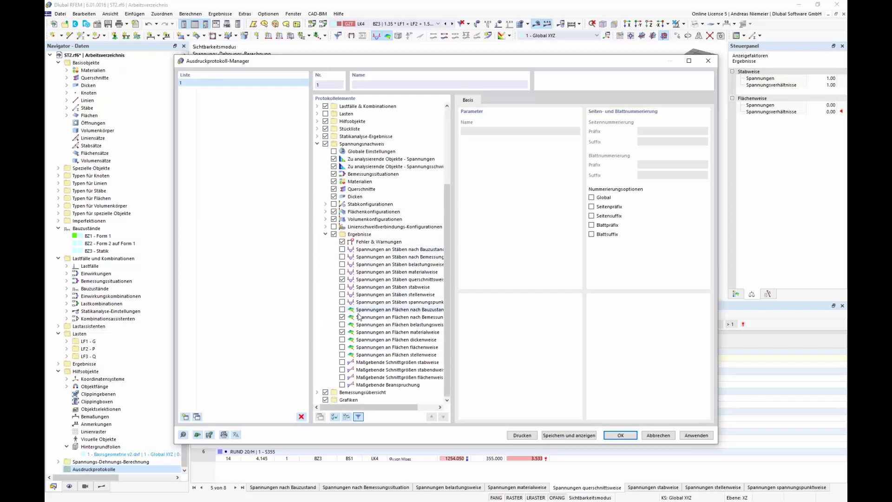
left_click(342, 242)
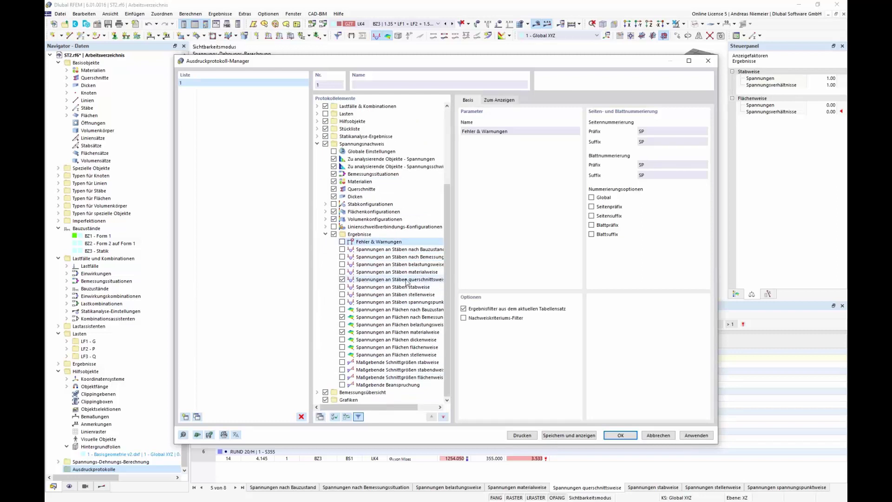
left_click(342, 317)
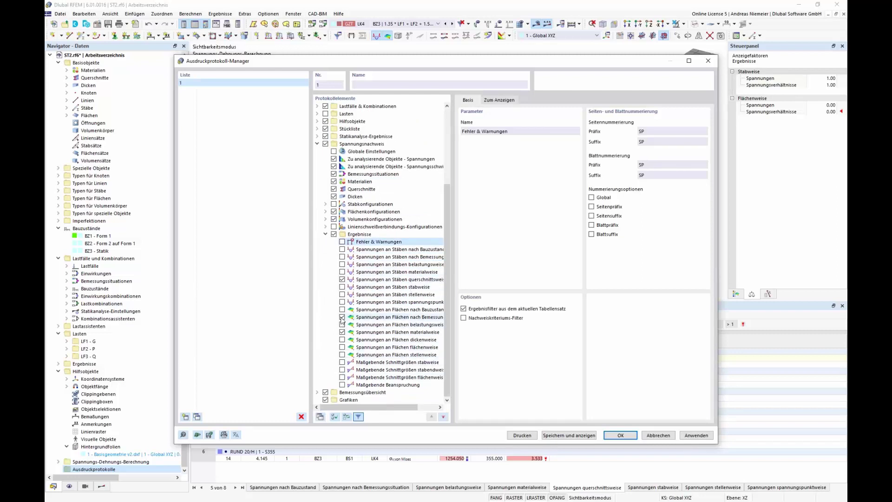
left_click(342, 332)
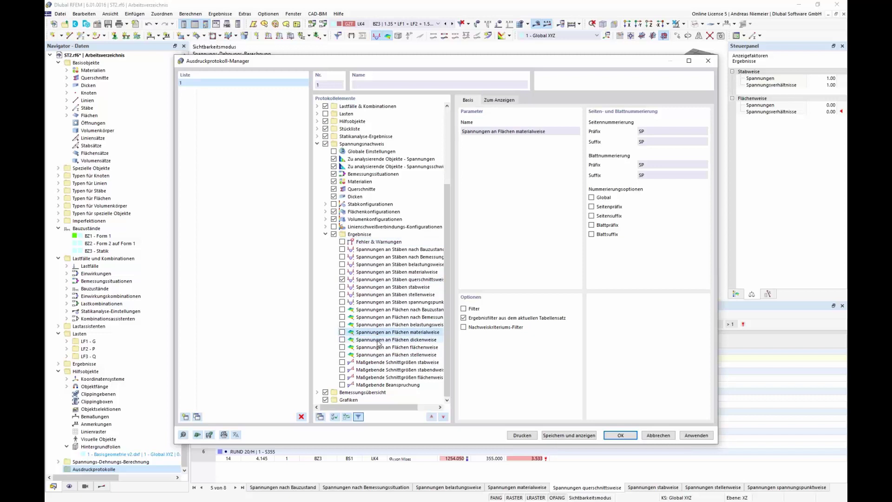
left_click(342, 347)
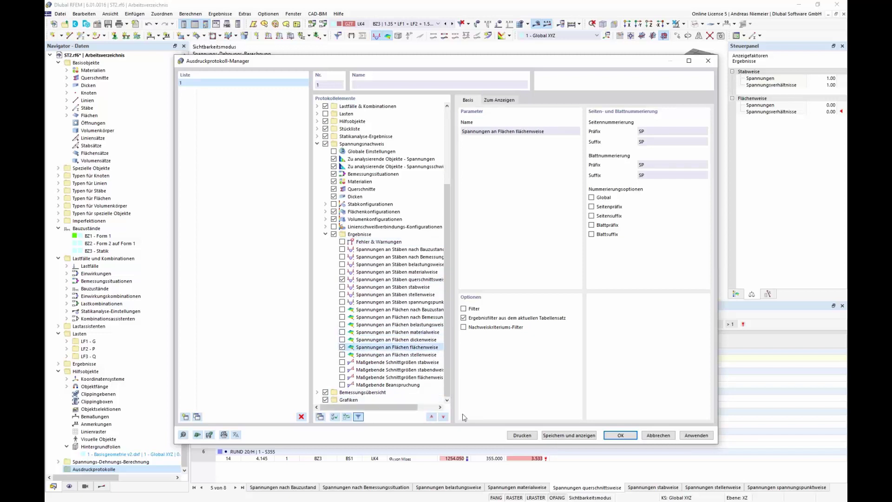
left_click(586, 436)
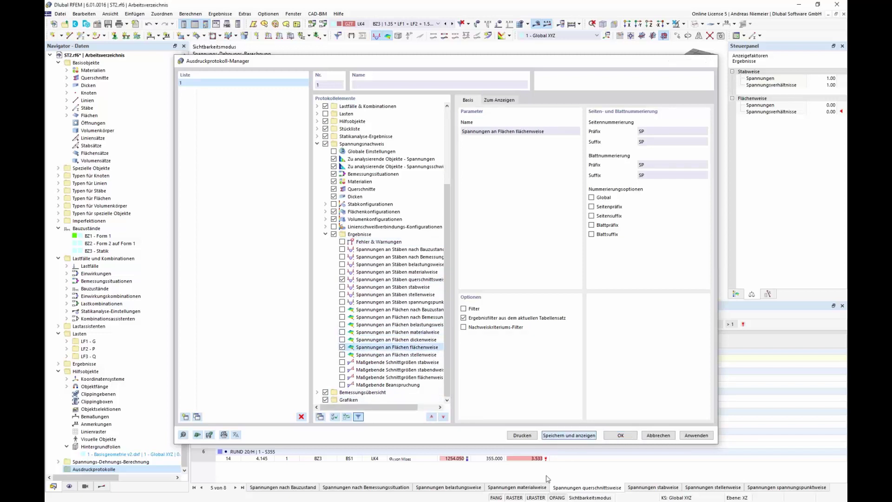
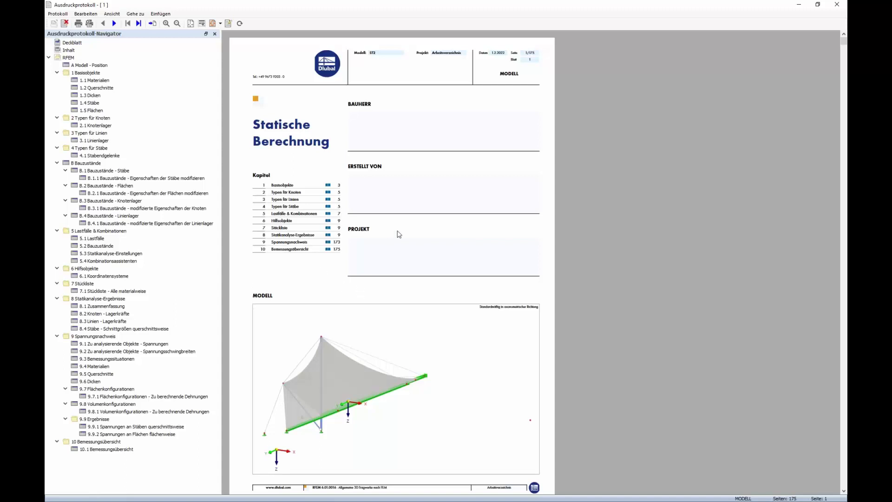
Review the report from the cover and contents through the model data and construction stages to the member stresses by cross-section
scroll(392, 244, "down", 8)
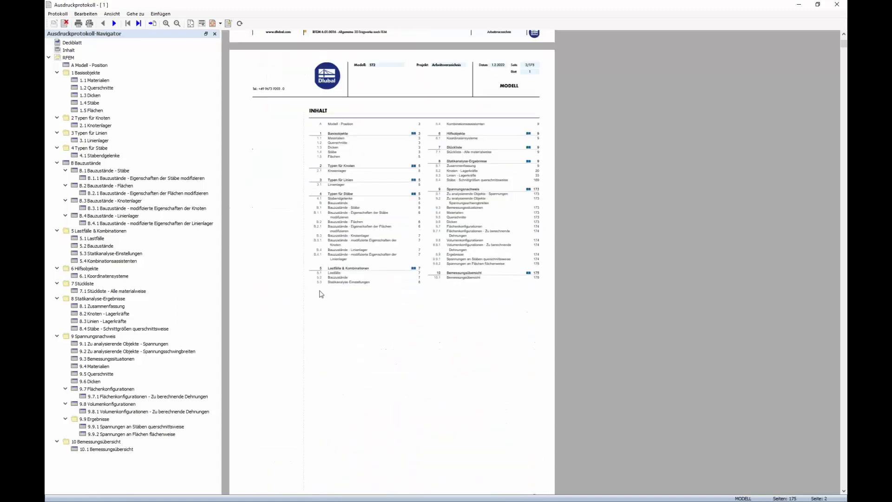
scroll(432, 293, "down", 5)
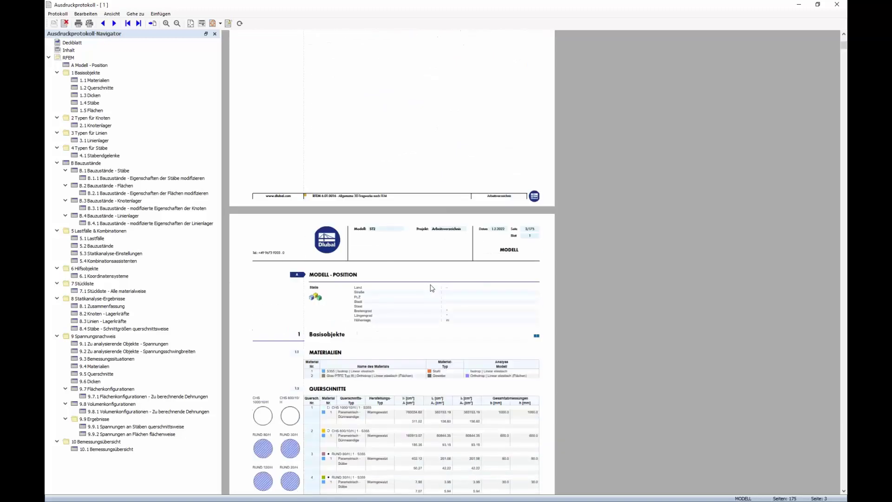
scroll(430, 294, "down", 6)
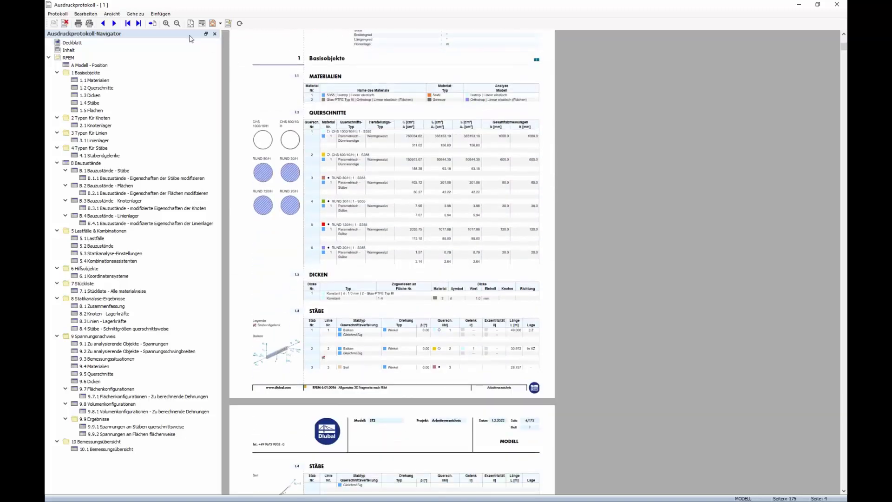
left_click(166, 23)
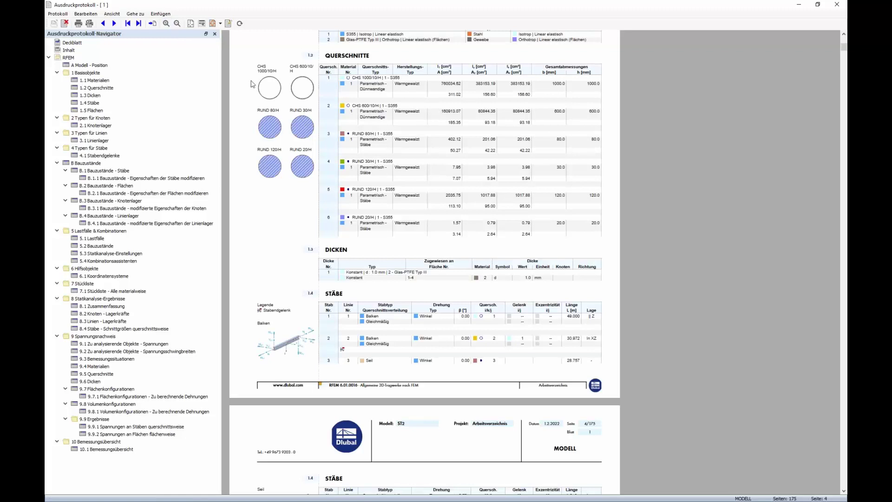
scroll(416, 146, "down", 8)
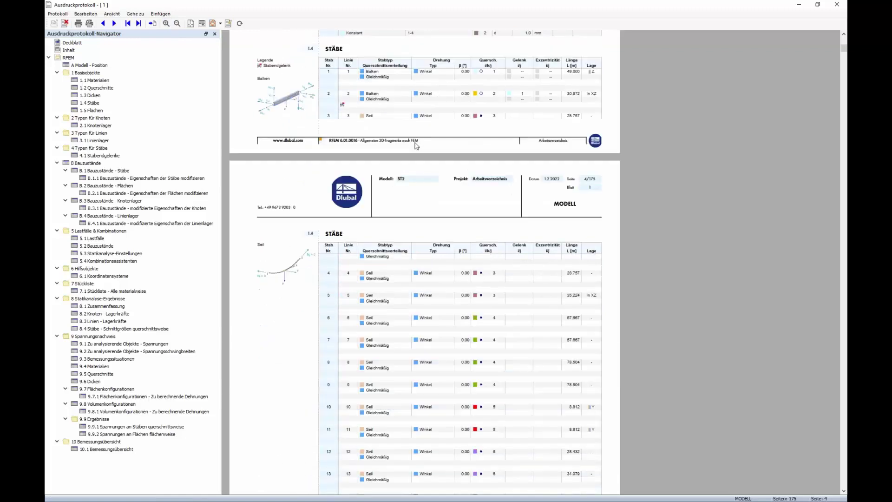
scroll(407, 256, "down", 2)
scroll(407, 256, "down", 8)
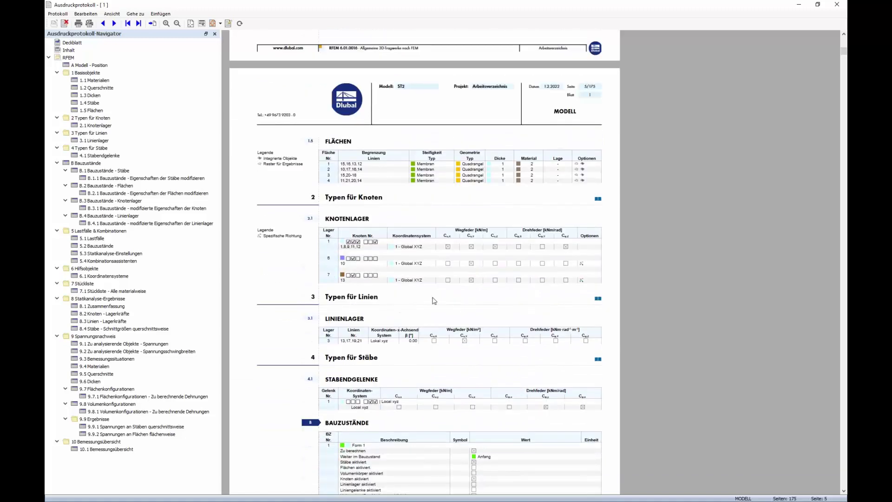
scroll(433, 301, "down", 3)
scroll(433, 335, "down", 7)
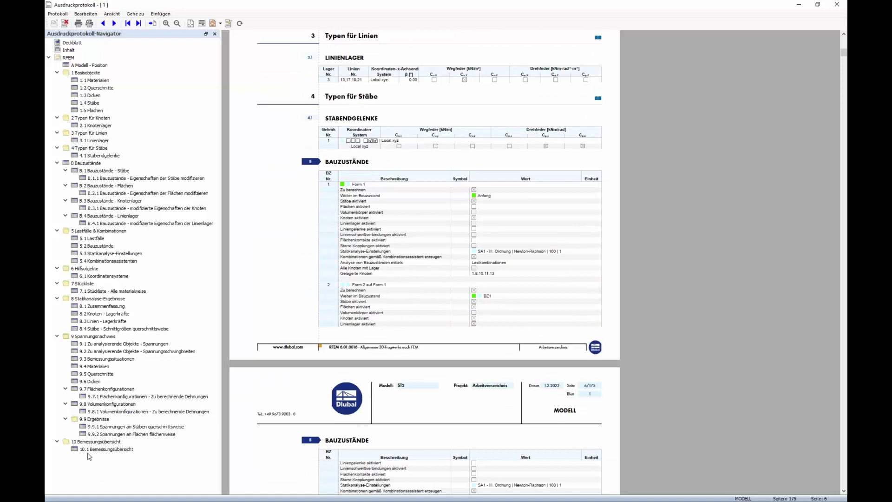
left_click(121, 427)
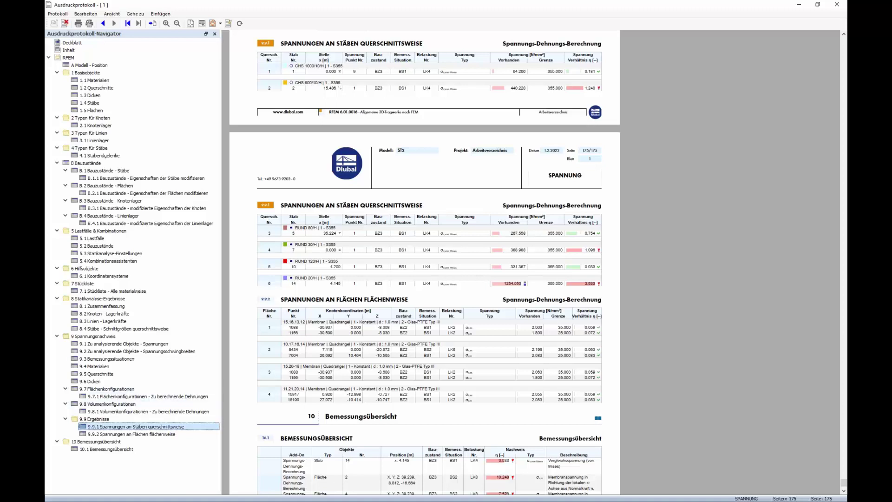
Switch back to the RFEM model and display the member stress ratios instead of the surface results
key("alt+Tab")
middle_click_drag(454, 235, 345, 228, "ctrl")
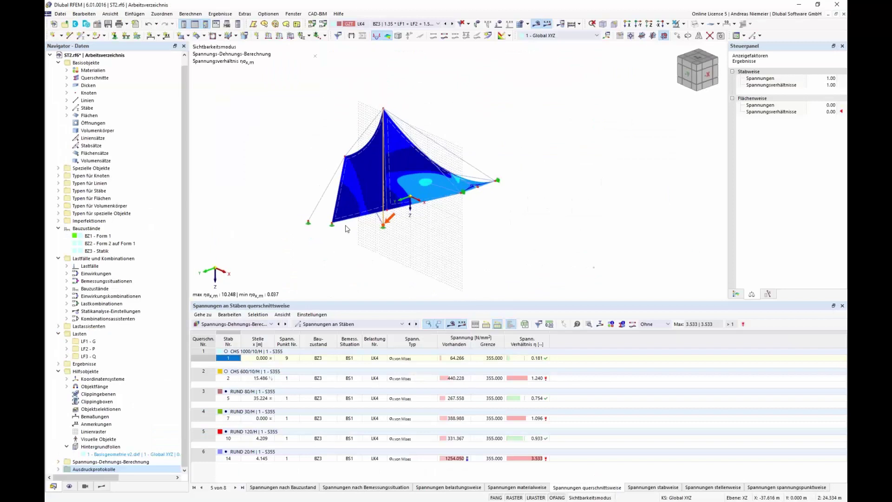
mouse_move(295, 154)
middle_mouse_down("ctrl")
mouse_move(280, 155)
mouse_move(293, 152)
middle_mouse_up("ctrl")
left_click(102, 486)
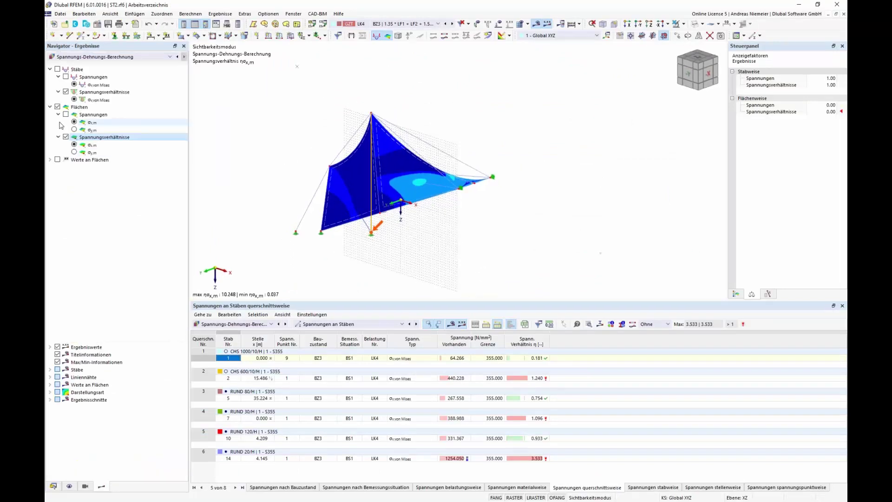
left_click(58, 106)
left_click(57, 69)
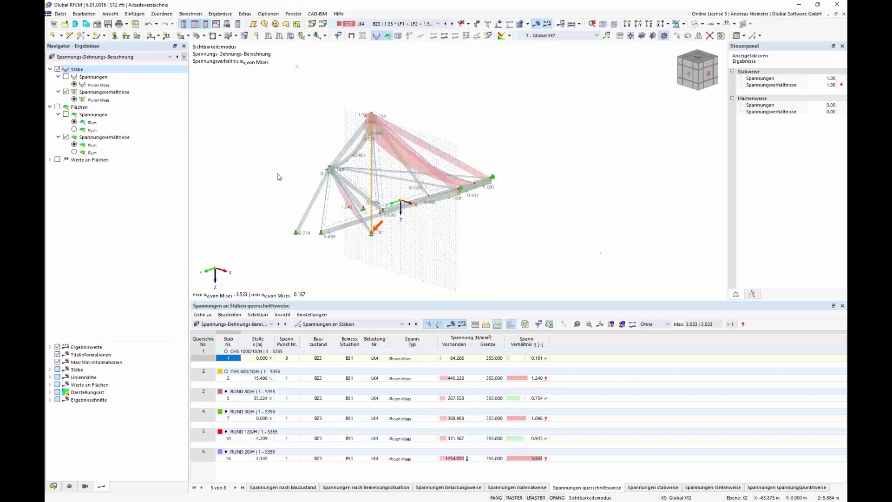
scroll(292, 175, "up", 3)
scroll(300, 157, "down", 1)
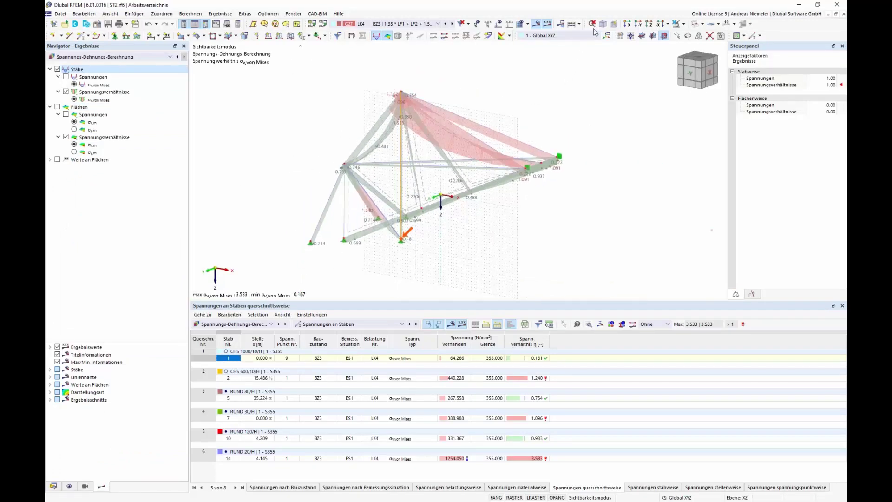
Send the member stress ratio graphic to the printout report, window-filling with a height ratio of 50%
left_click(63, 15)
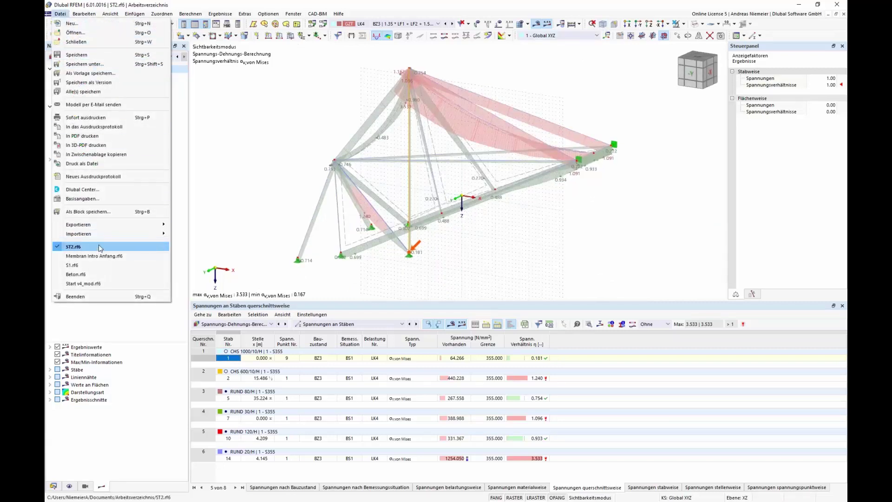
key("Escape")
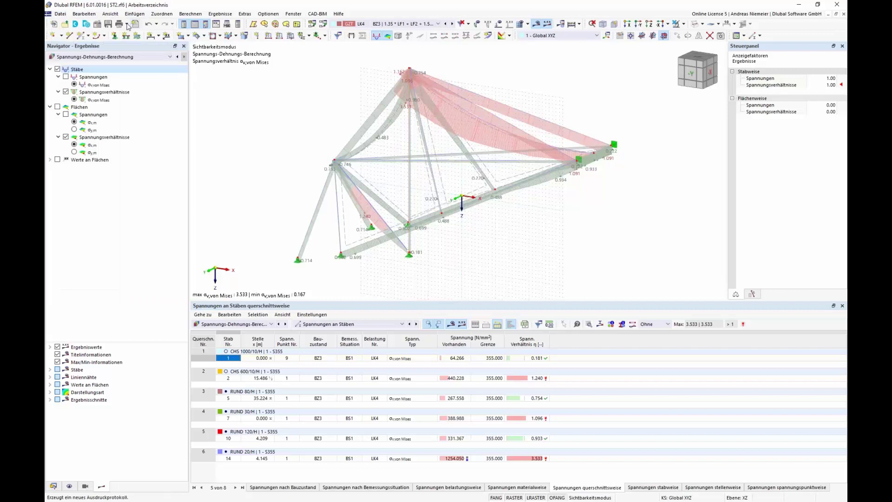
left_click(127, 24)
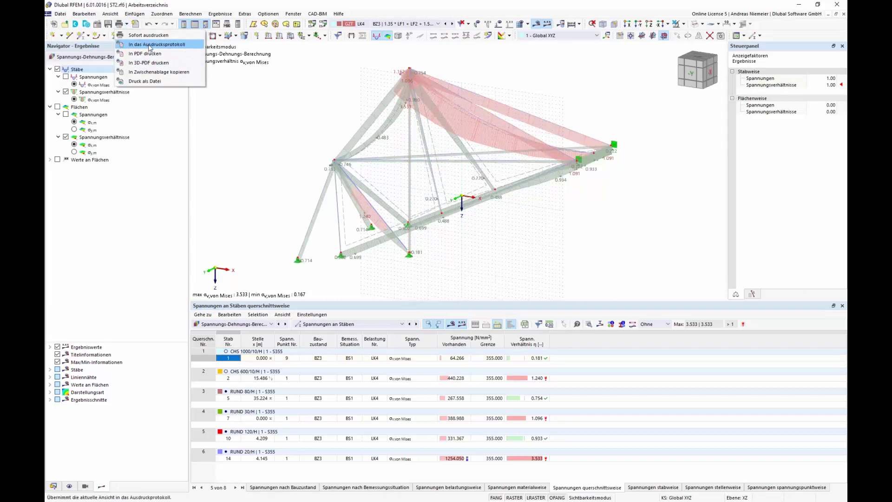
left_click(150, 45)
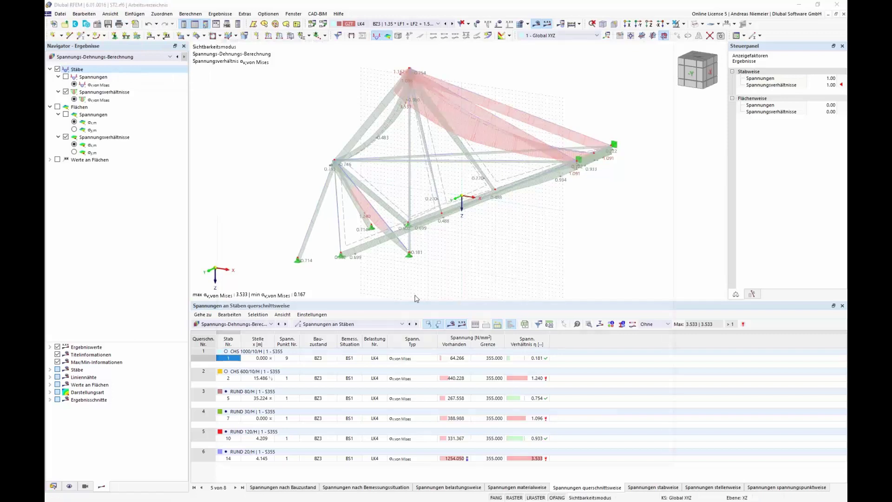
left_click(236, 146)
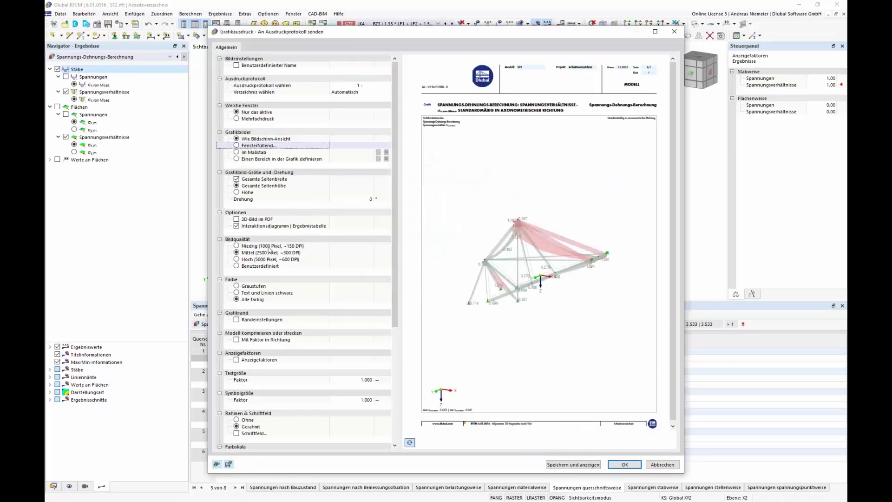
left_click(239, 192)
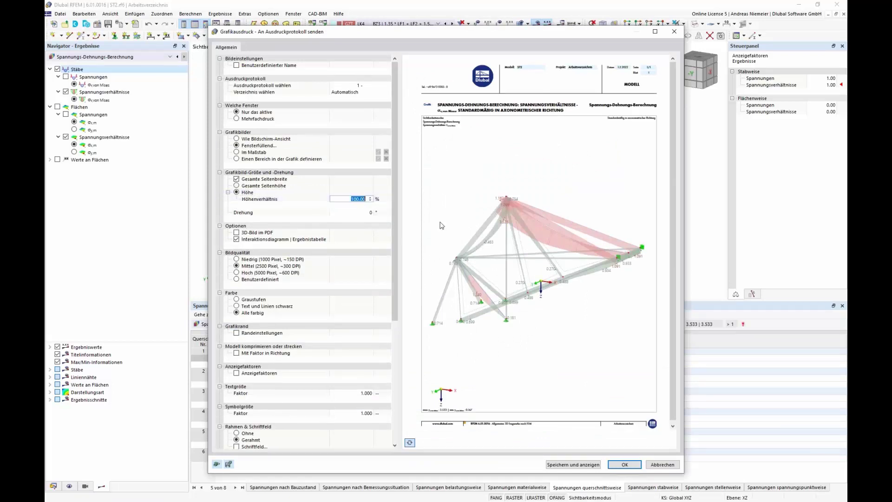
type("50")
left_click(475, 286)
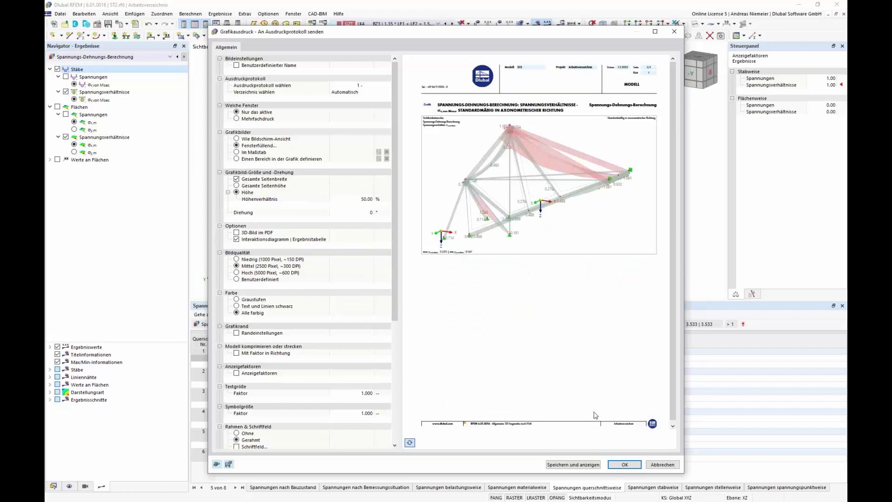
left_click(624, 465)
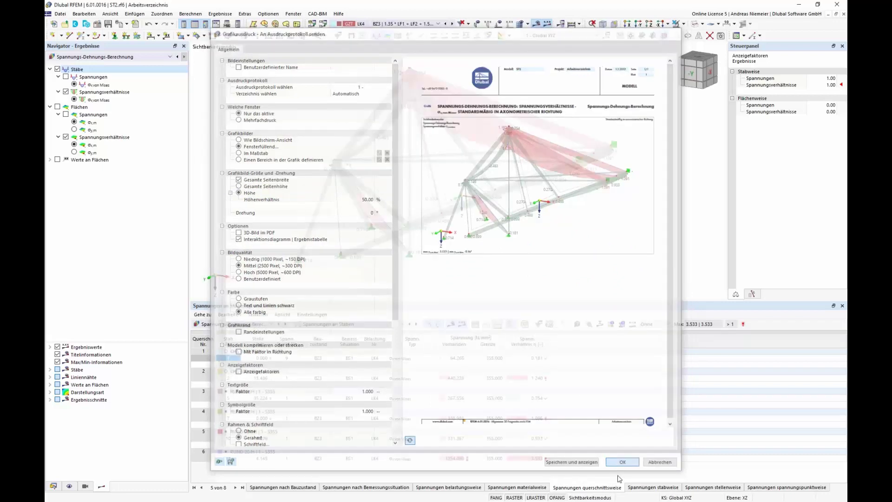
Replace the member results with the surface stress ratios and view the membrane in the +Z direction
left_click(58, 107)
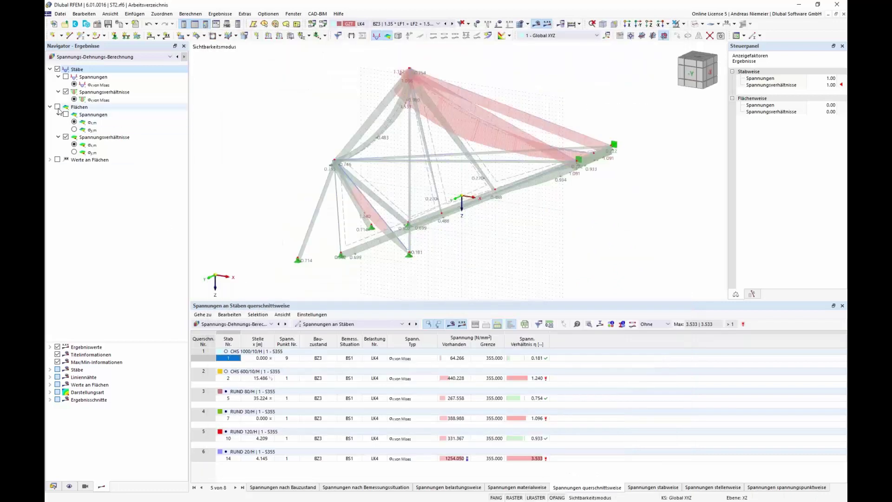
left_click(57, 69)
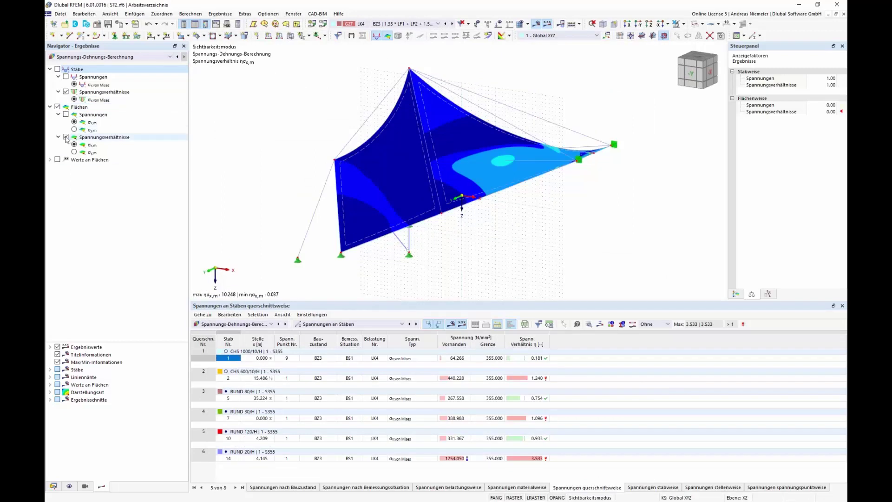
left_click(698, 58)
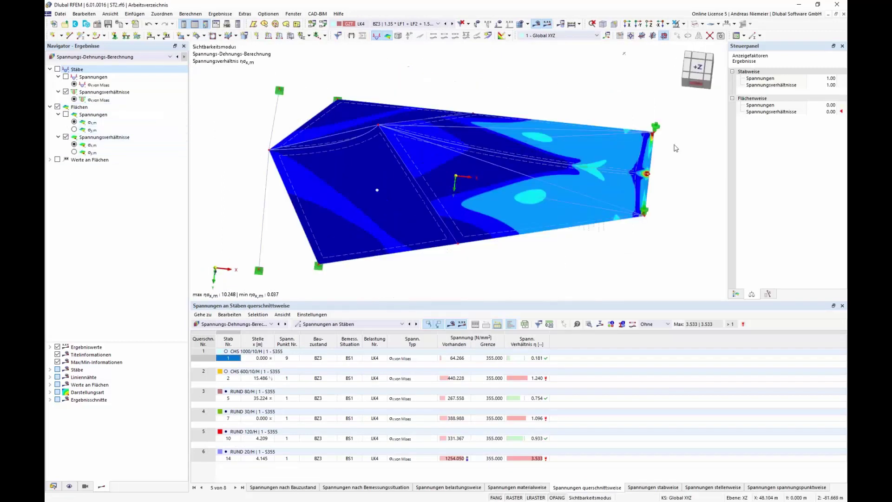
Turn on the values on surfaces and restrict them to the extrema
left_click(65, 161)
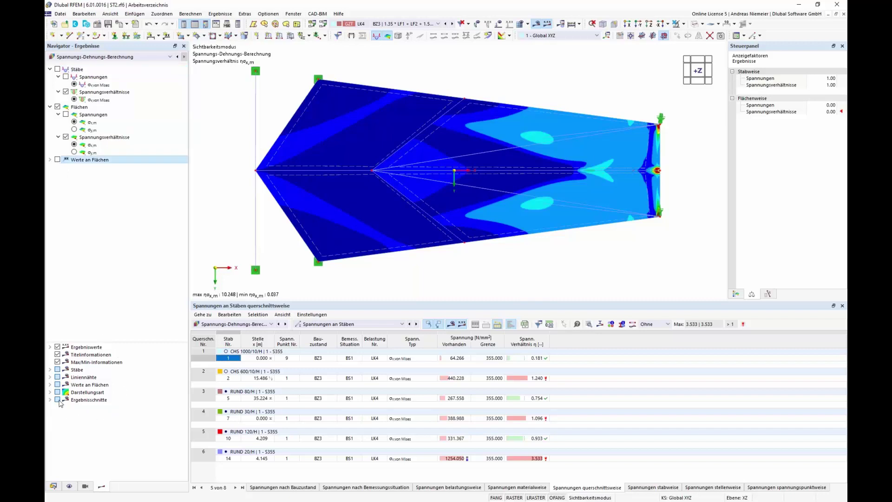
left_click(58, 384)
left_click(50, 385)
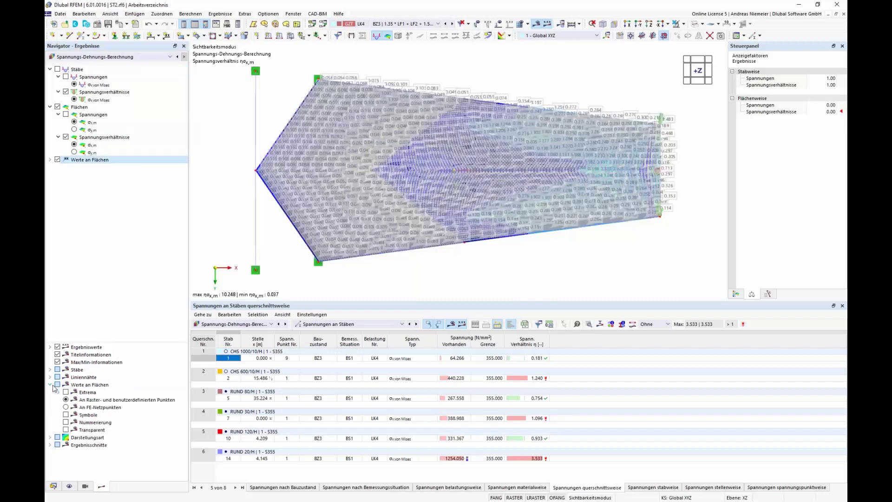
left_click(66, 392)
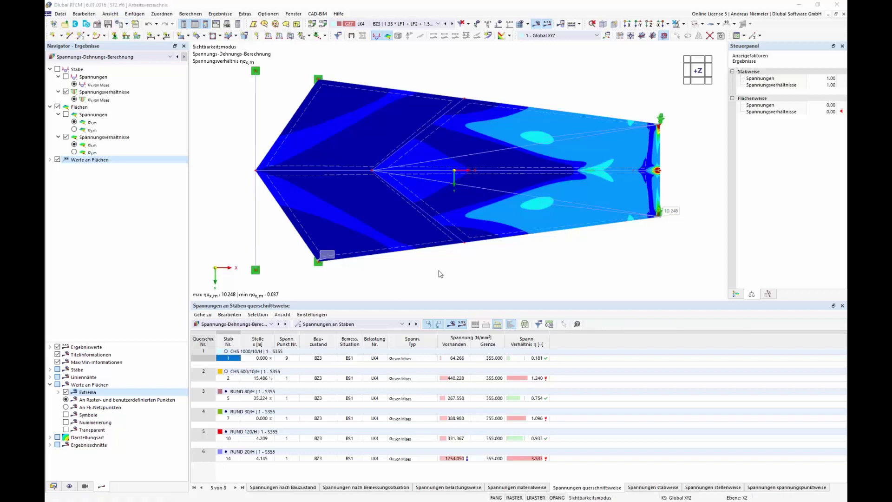
Send the σx,m surface stress ratio graphic to the printout report, switch the display to σy,m and send that graphic too
key("ctrl+p")
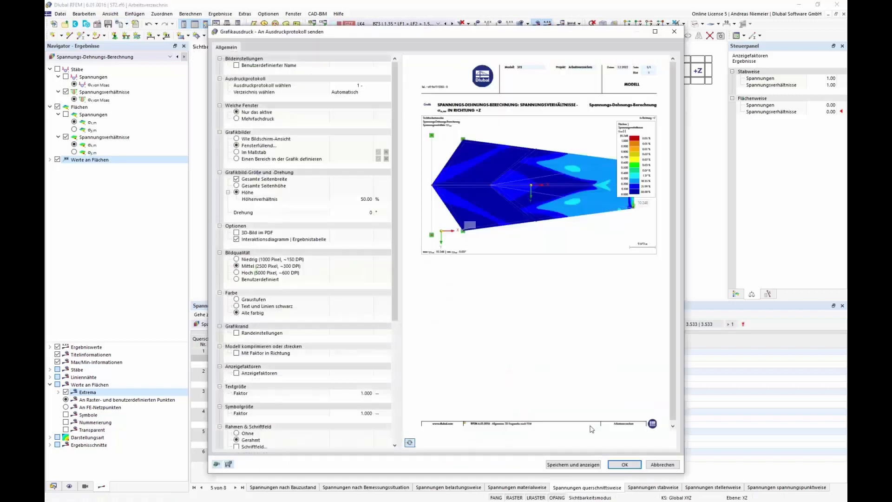
left_click(624, 465)
left_click(74, 152)
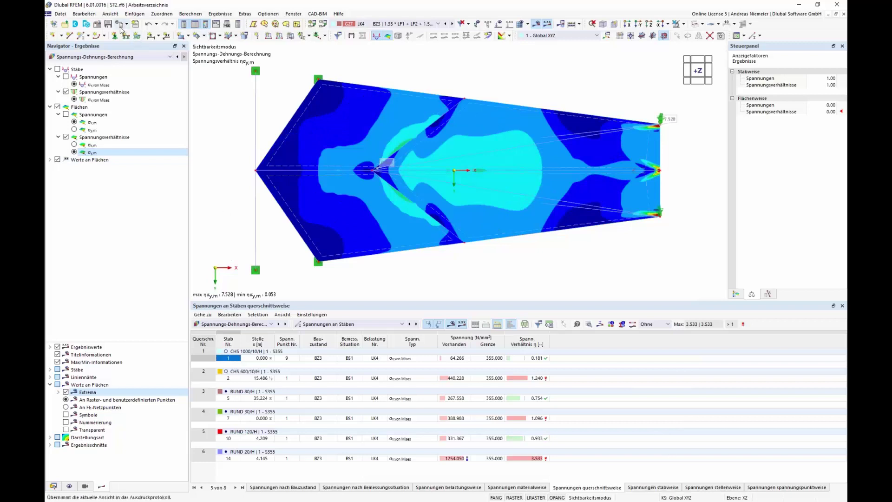
left_click(464, 320)
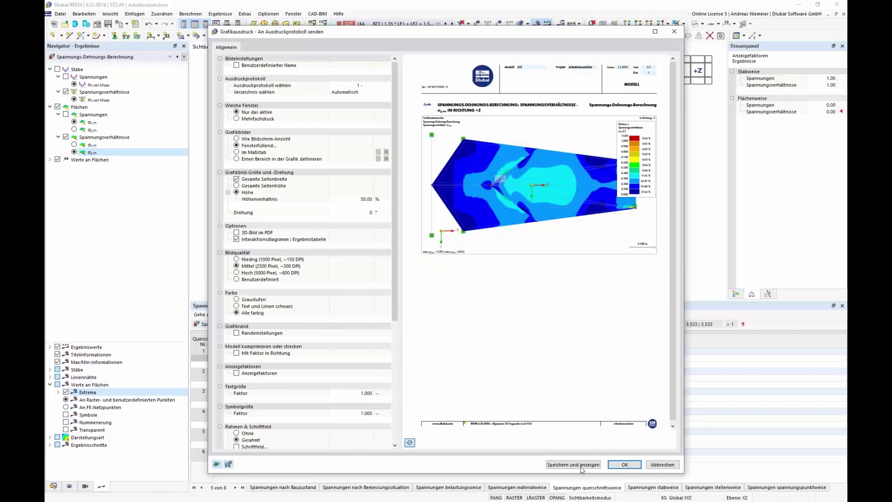
left_click(624, 465)
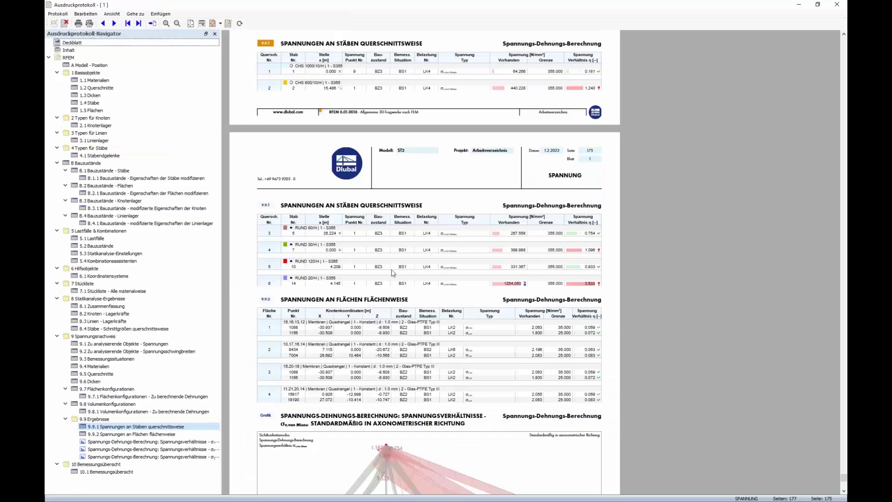
Review the member stress ratio graphic and the two surface stress ratio graphics in the printout report
scroll(391, 273, "down", 4)
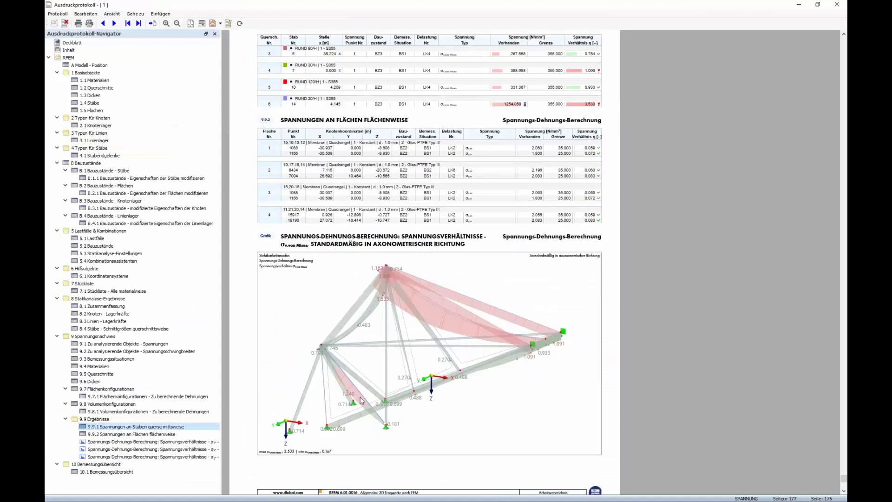
left_click(211, 449)
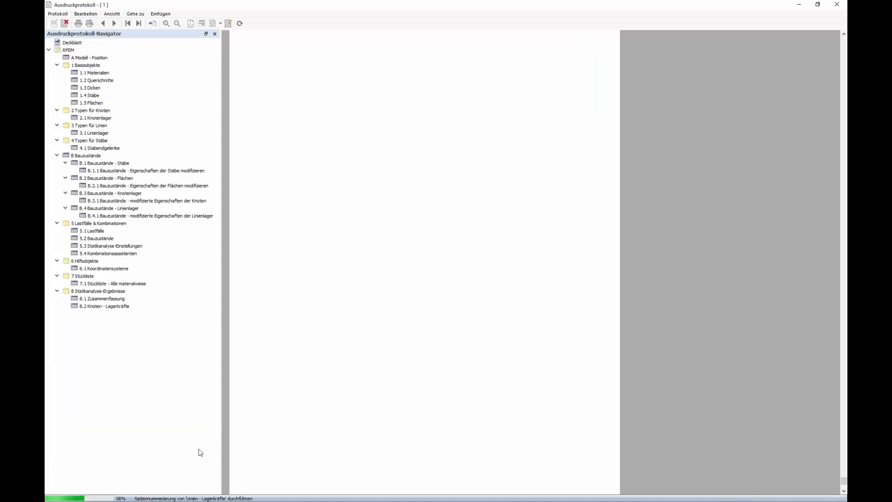
left_click(166, 457)
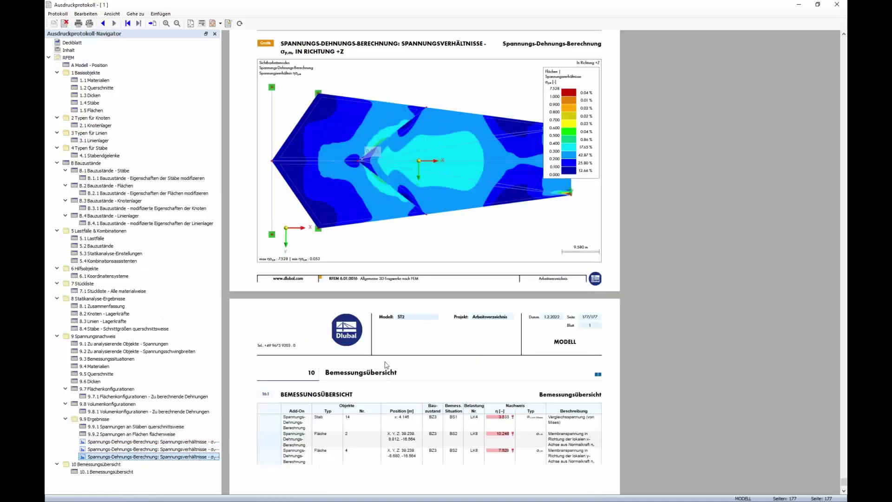
scroll(382, 356, "up", 5)
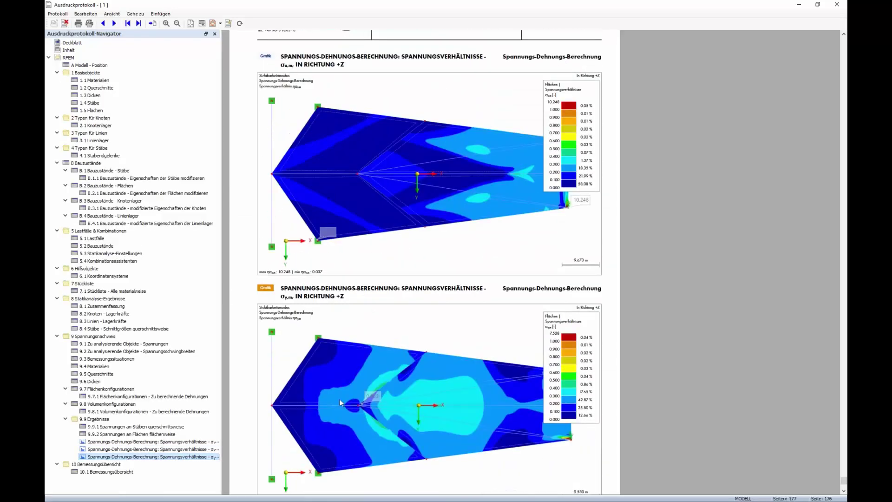
scroll(355, 347, "down", 3)
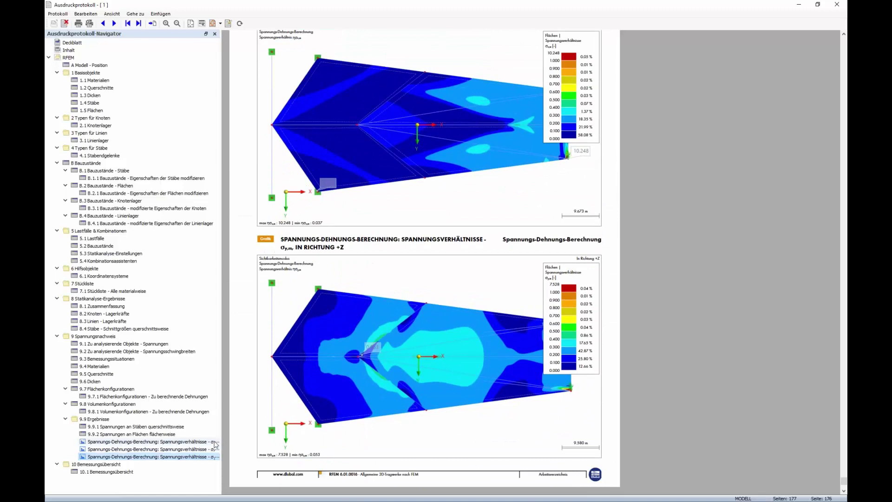
Edit both surface stress ratio graphics in the report together, placing their colour scale outside the picture (Außerhalb des Grafikbildes)
left_click(184, 449, "ctrl")
right_click(183, 449)
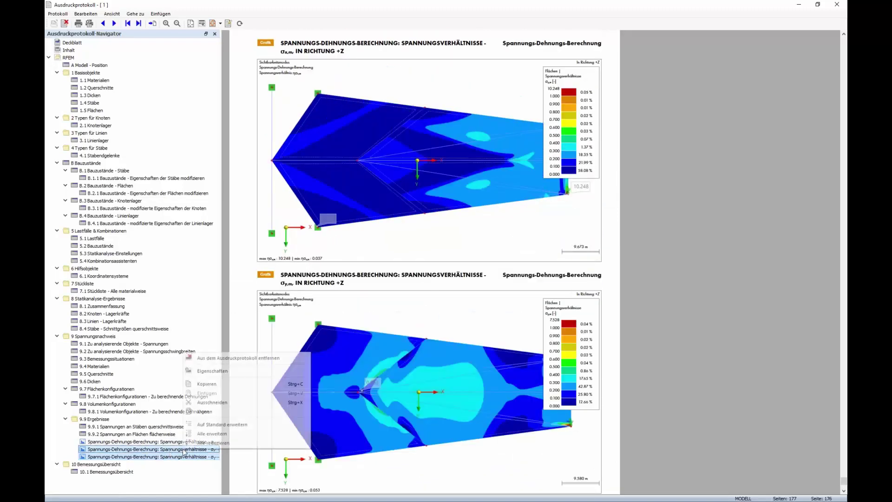
left_click(245, 371)
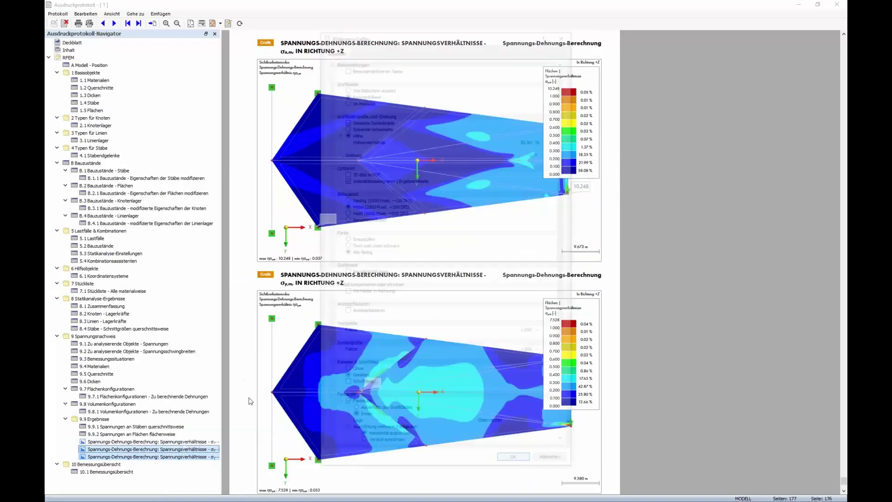
scroll(414, 348, "down", 3)
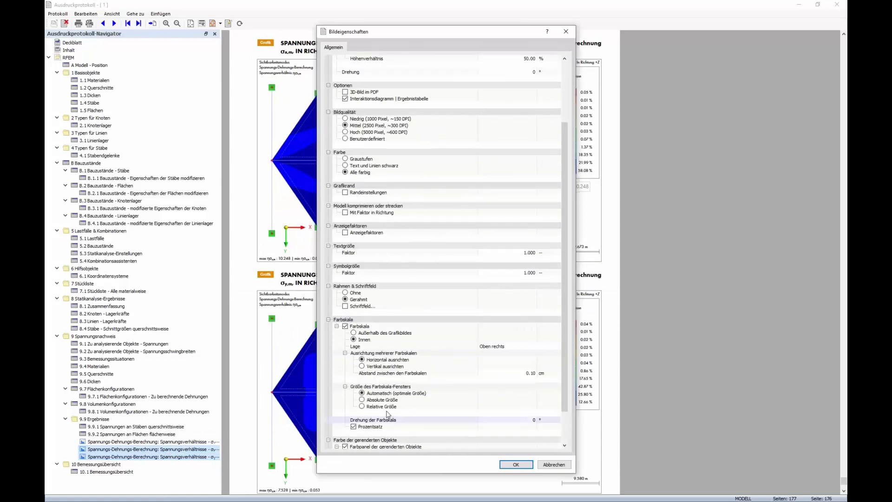
left_click(354, 332)
left_click(513, 465)
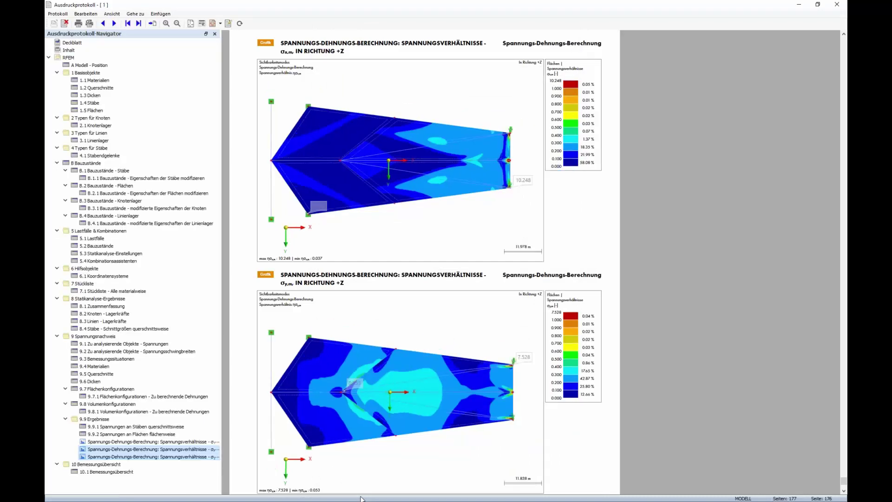
Insert the PDF file "King Fahd Stadium on Behance" from the RFEM6 FF RWIND Webinar folder into the printout report
scroll(413, 278, "down", 3)
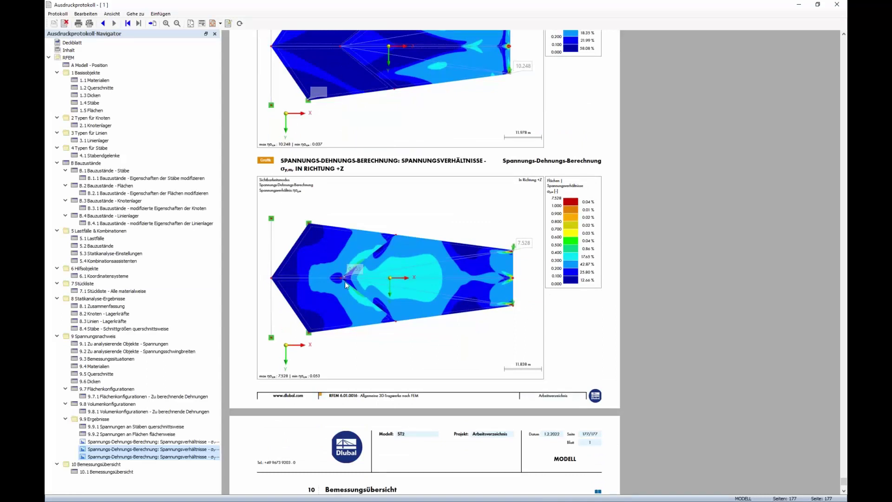
left_click(160, 14)
left_click(176, 73)
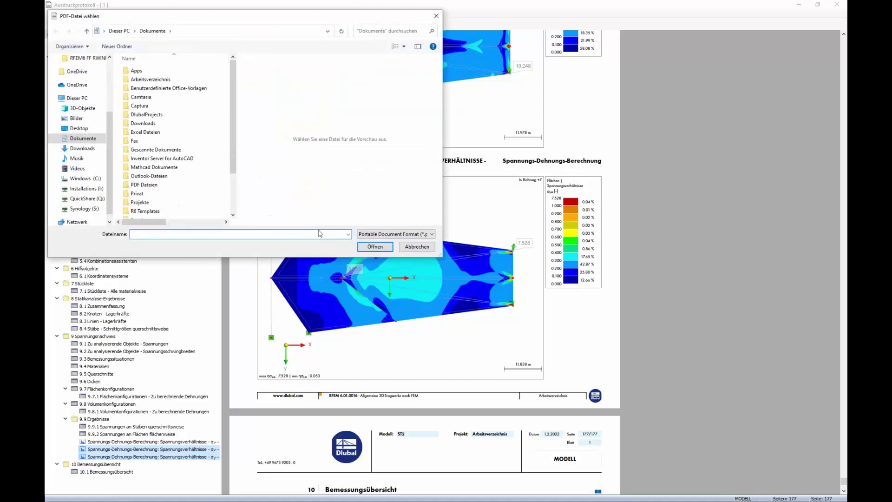
scroll(72, 157, "up", 3)
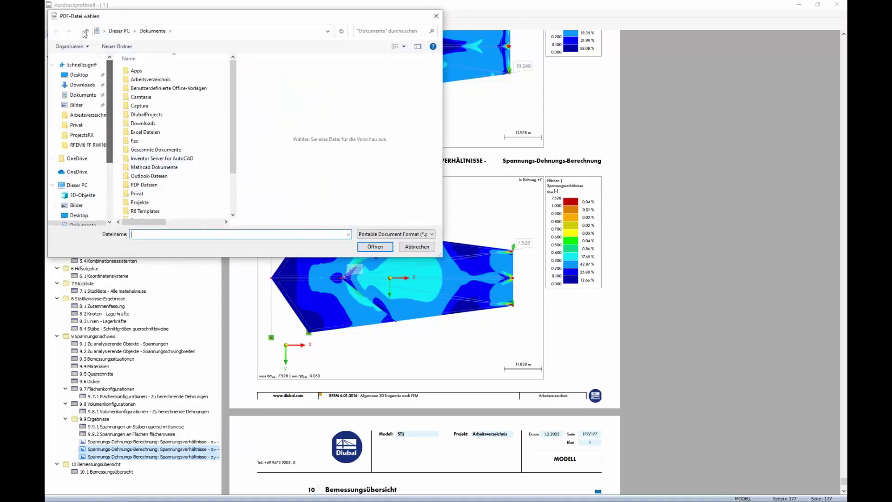
left_click(74, 145)
left_click(201, 86)
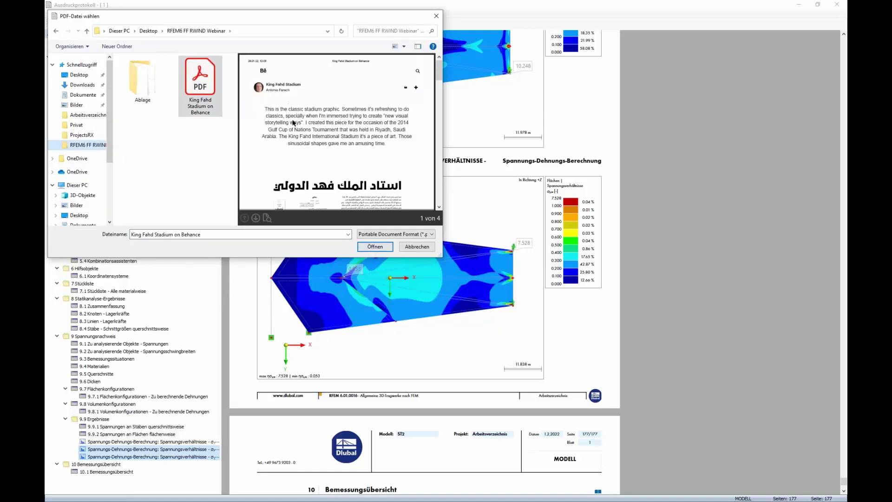
left_click(375, 246)
left_click(499, 376)
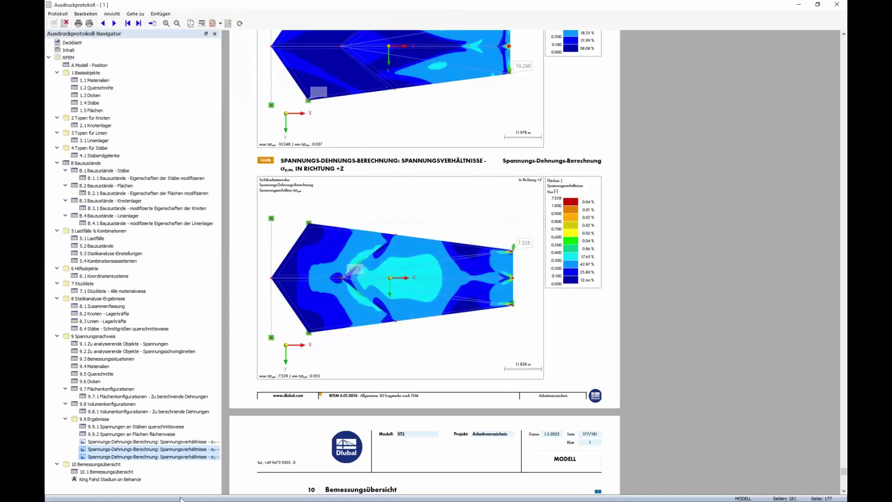
Look through the inserted King Fahd Stadium pages at the end of the report and close the printout report
left_click(126, 481)
scroll(421, 268, "down", 5)
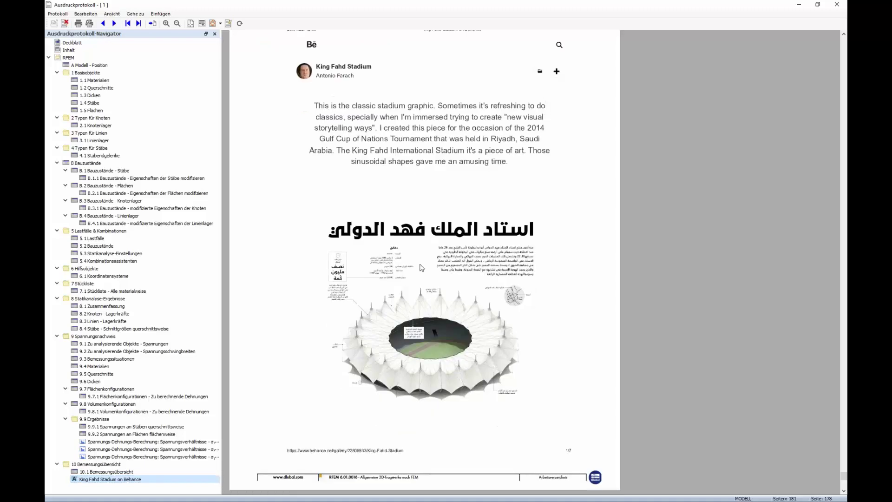
scroll(420, 268, "down", 8)
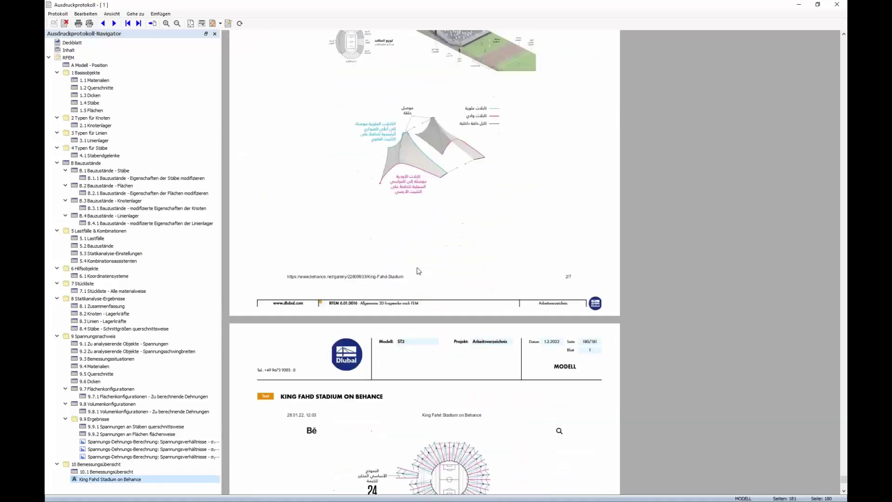
scroll(418, 271, "down", 2)
scroll(422, 292, "up", 8)
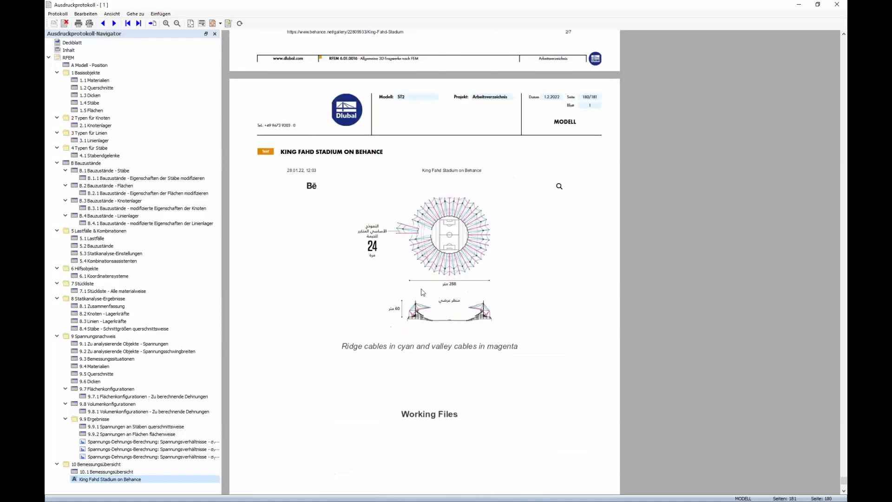
scroll(403, 291, "up", 1)
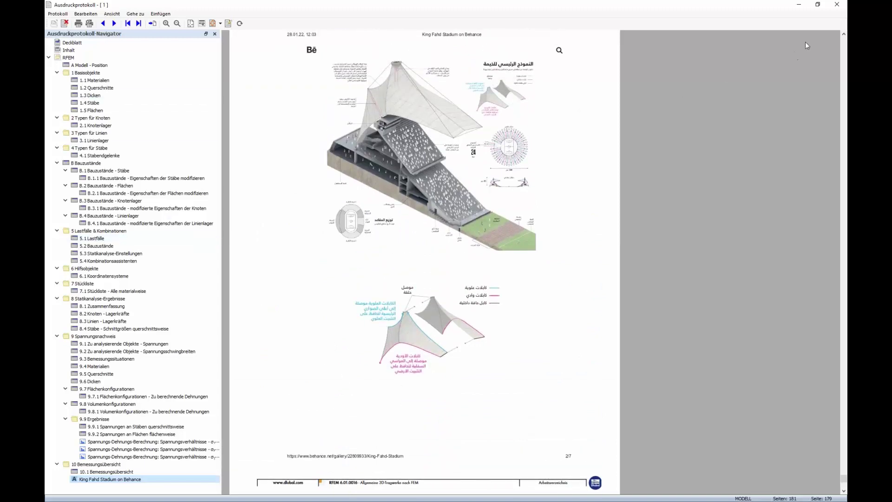
left_click(837, 5)
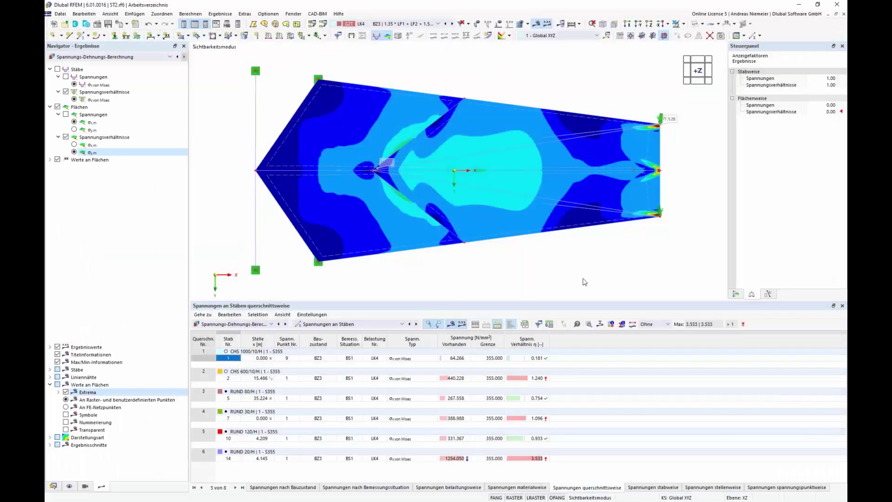
Show the membrane in a 3D view with more room for the model and list the load cases in the table (Lastfälle und Kombinationen)
middle_click_drag(578, 140, 312, 304, "ctrl")
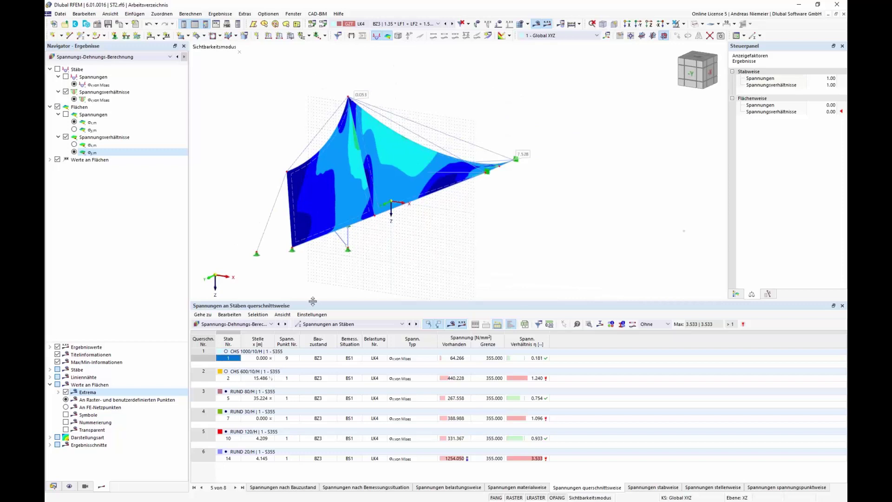
left_click_drag(313, 305, 358, 347)
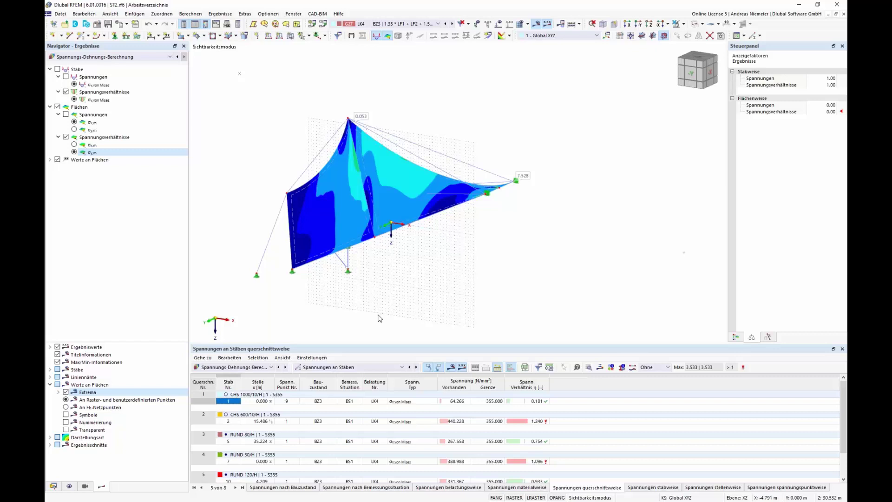
left_click(241, 368)
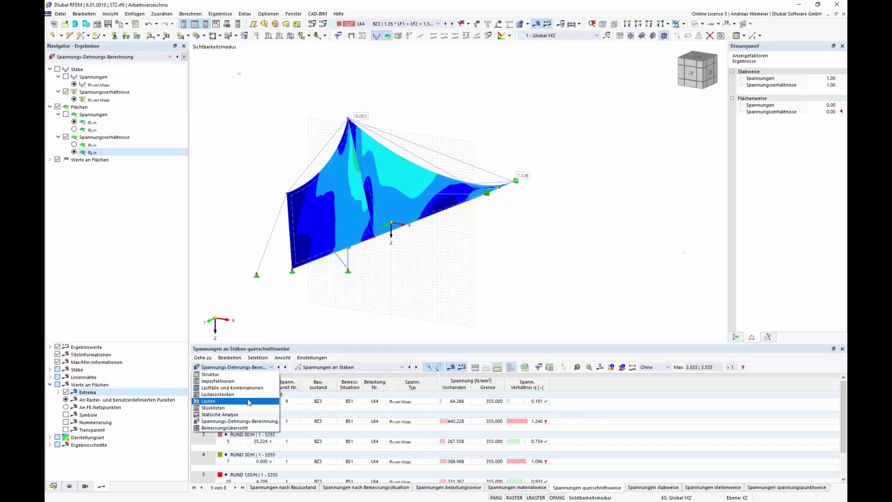
left_click(232, 387)
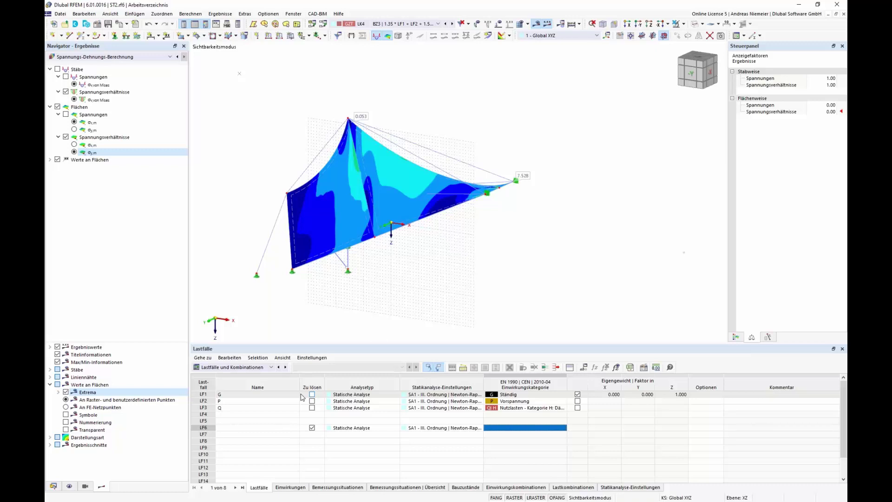
Display construction stage BZ2 "Form 2 auf Form 1" and show its static analysis results instead of the stress ratios
left_click(429, 24)
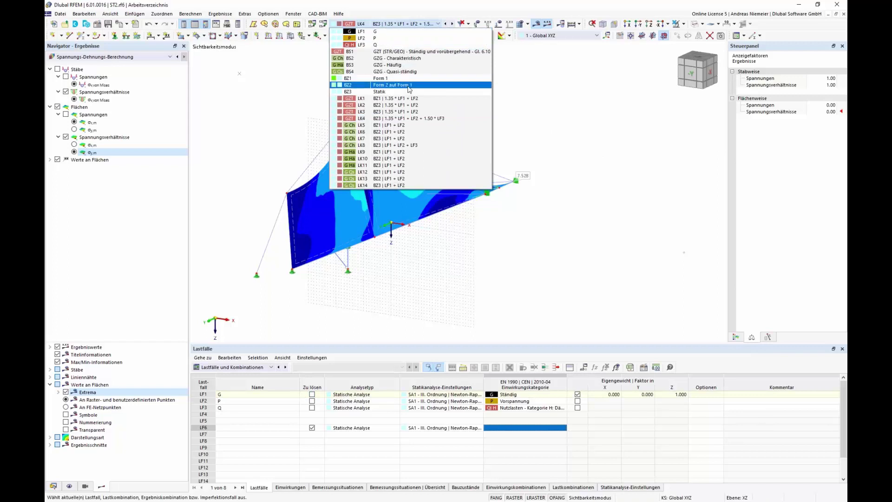
left_click(439, 116)
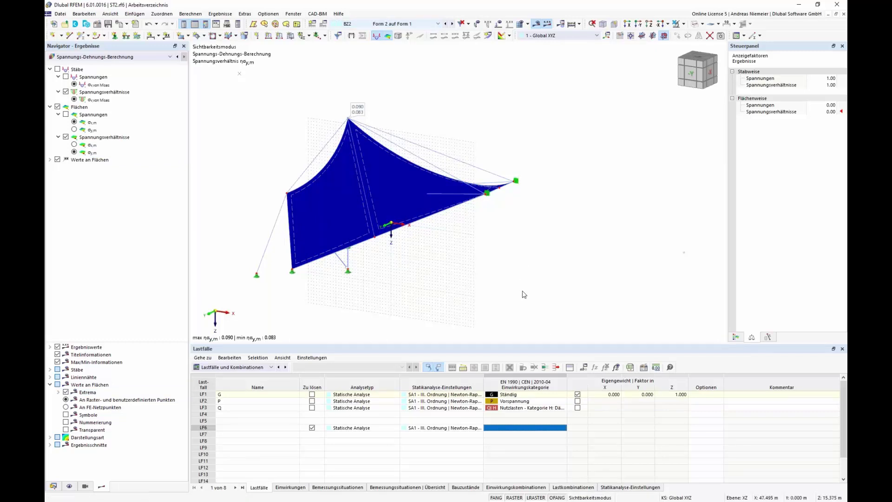
middle_click_drag(527, 282, 527, 285)
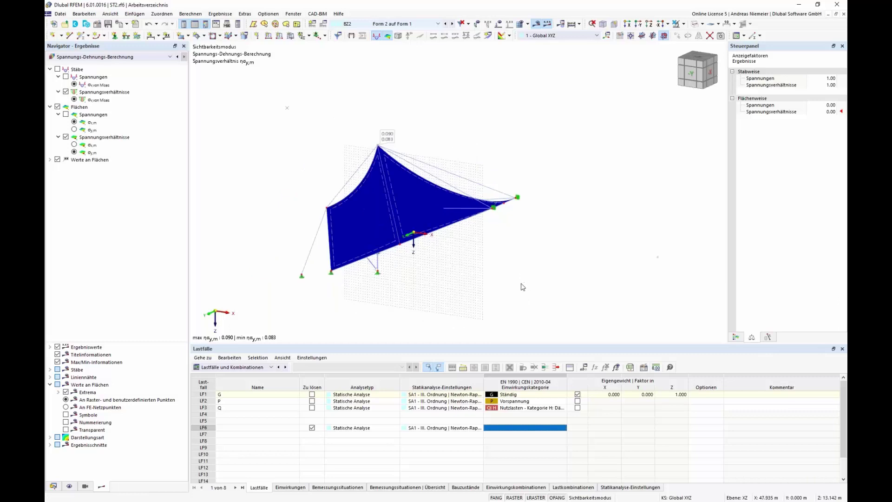
scroll(528, 285, "up", 2)
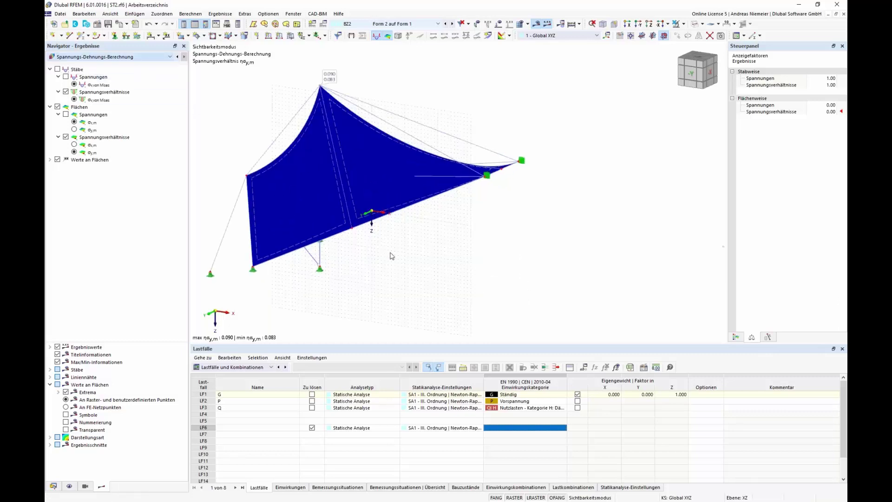
middle_click_drag(394, 255, 488, 240)
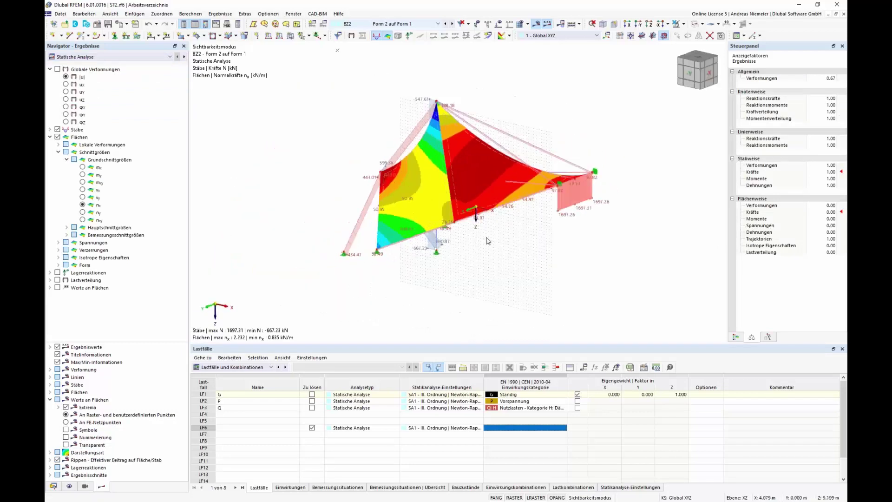
Show the topology on the deformed shape and inspect the form-found membrane from the side
left_click(718, 24)
left_click(723, 34)
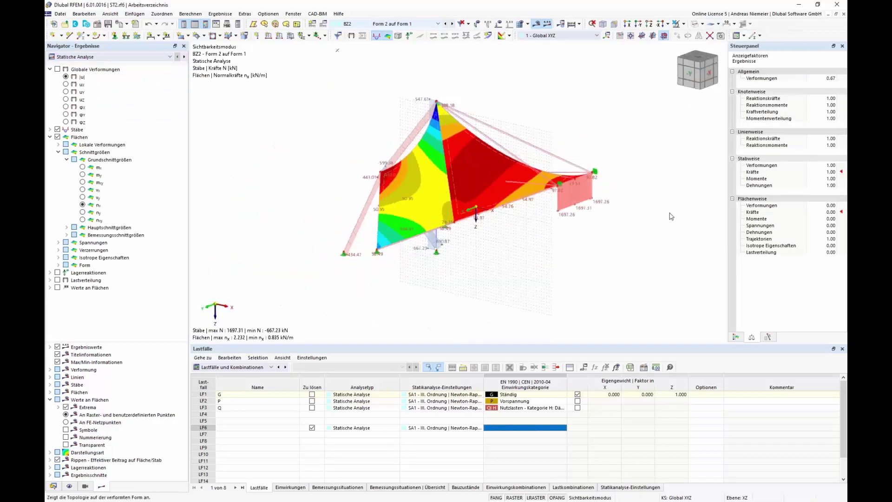
middle_click_drag(546, 237, 466, 248)
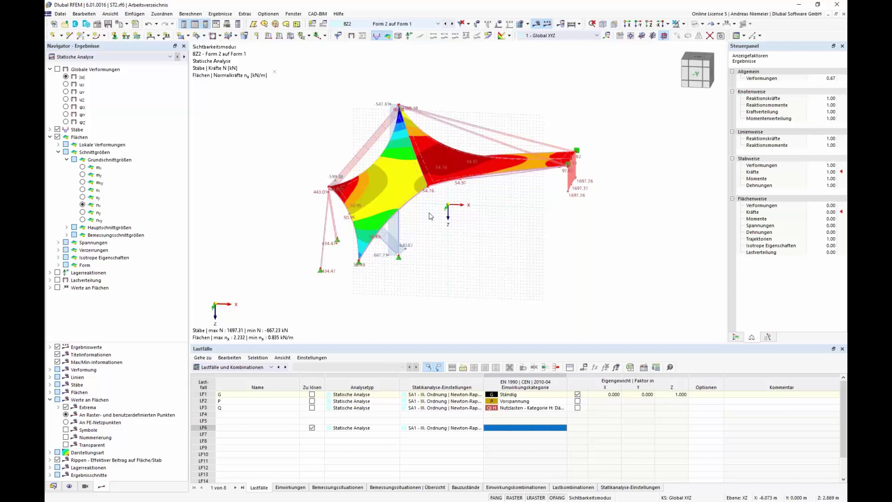
Delete all calculation results of the membrane model and confirm the deletion
left_click(527, 24)
left_click(539, 64)
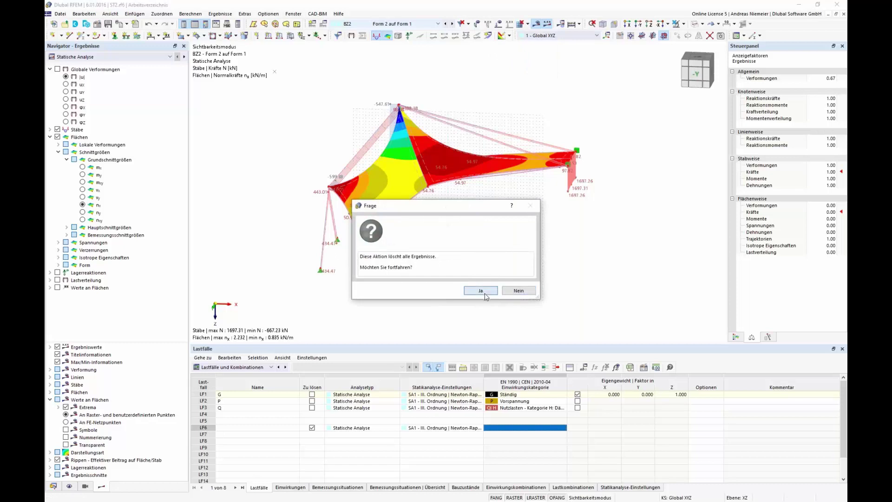
left_click(483, 291)
scroll(451, 288, "down", 2)
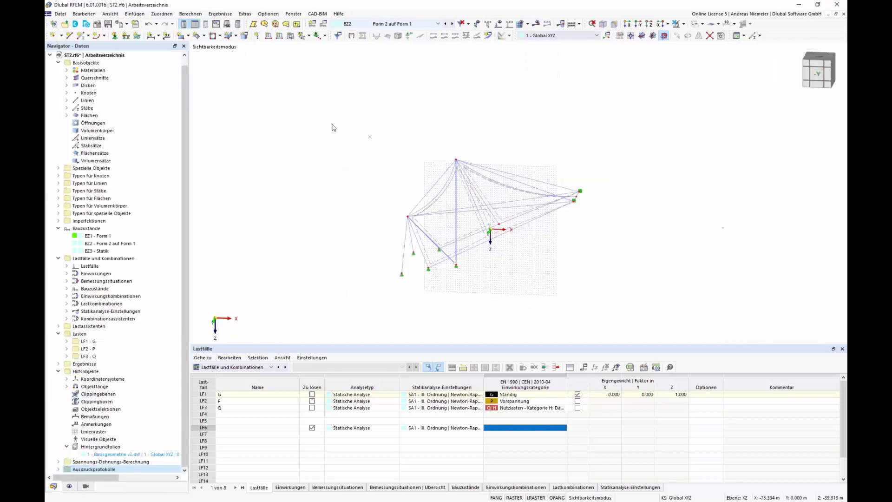
left_click_drag(315, 93, 604, 268)
left_click(688, 35)
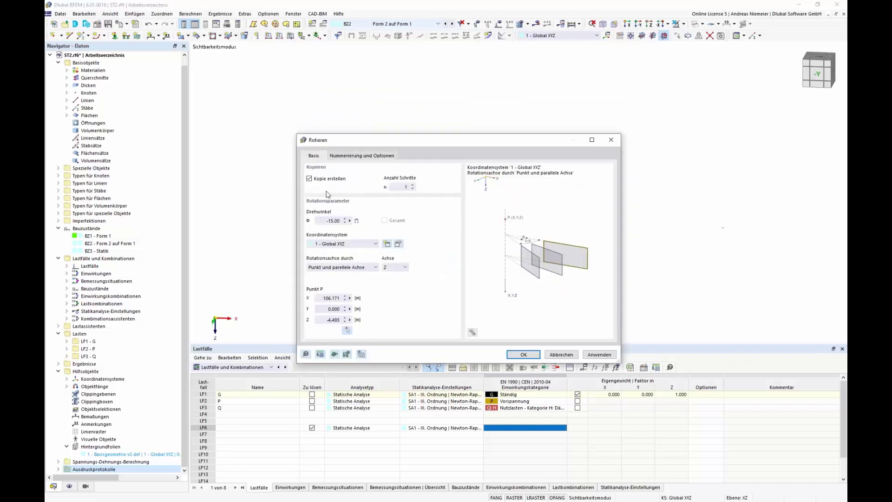
left_click(399, 186)
type("23")
key("Tab")
type("15")
left_click(347, 330)
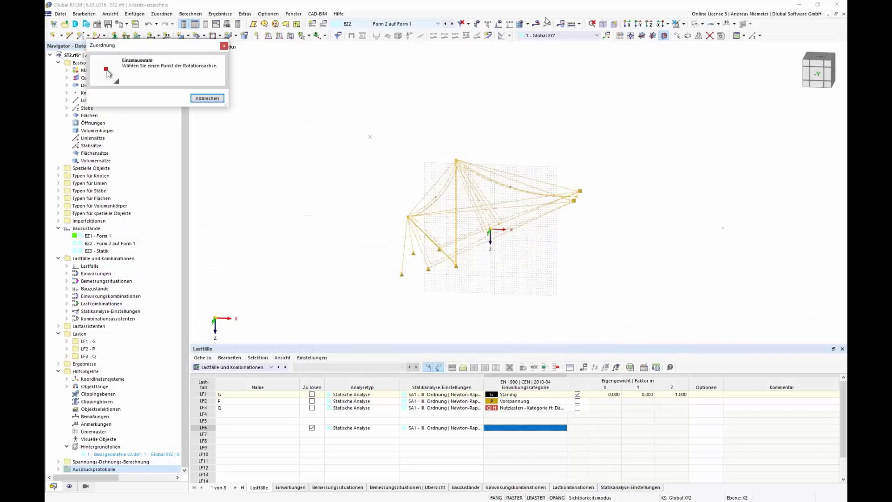
left_click(416, 24)
left_click(416, 31)
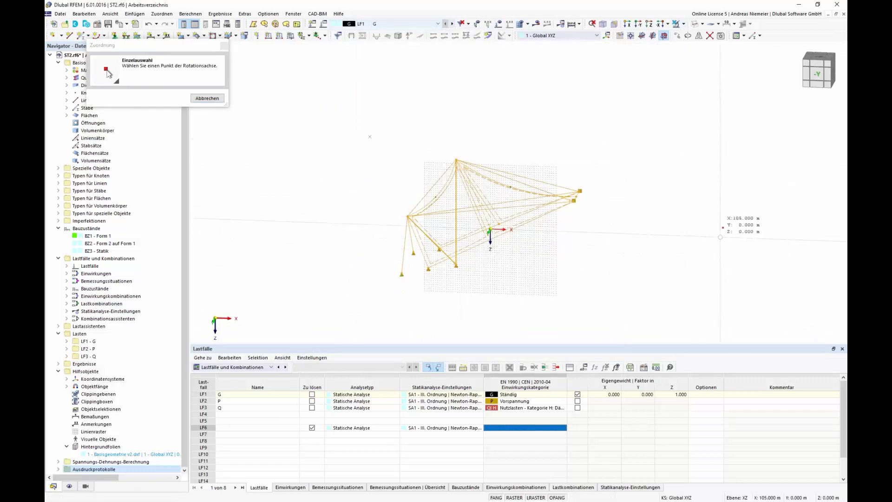
left_click(723, 228)
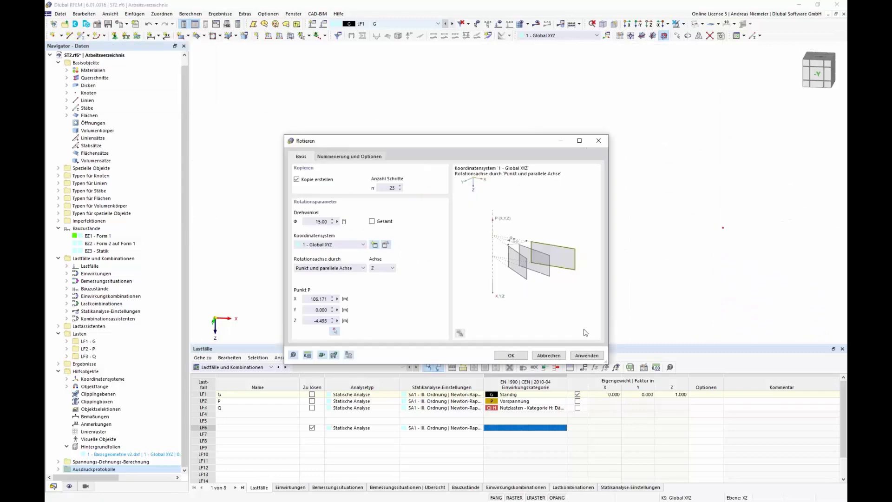
left_click(559, 356)
Select the whole membrane segment and rotate-copy it 23 times at 15° about the Z-axis through the stadium centre
left_click_drag(321, 160, 640, 321)
left_click(688, 35)
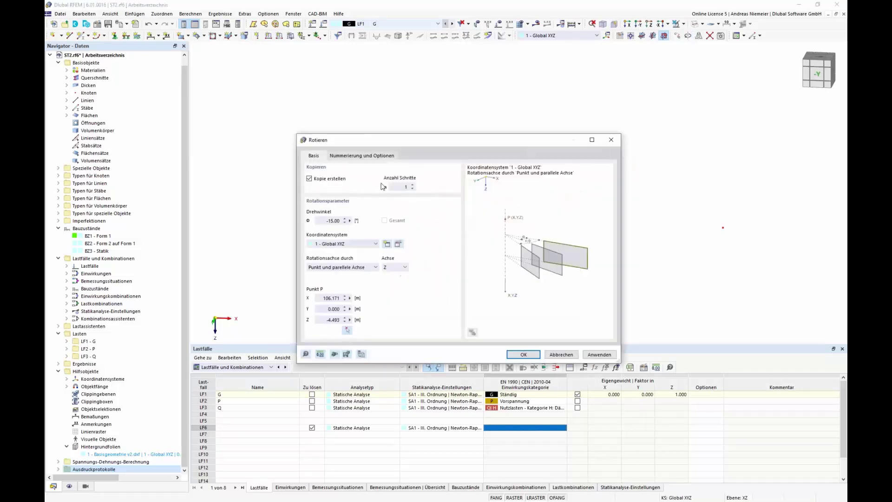
double_click(401, 187)
type("23")
double_click(336, 221)
type("15")
left_click(352, 156)
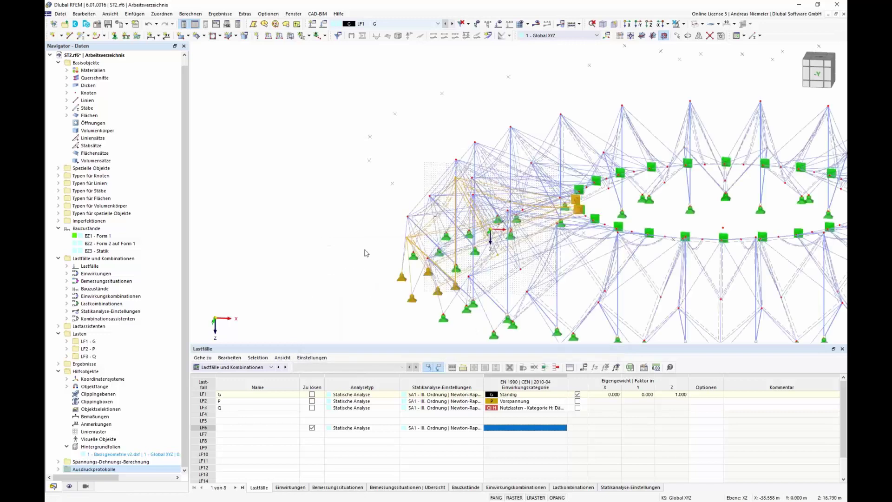
Display the complete stadium ring with shaded solid surfaces and inspect it from an oblique view
scroll(329, 188, "down", 3)
left_click(703, 24)
left_click(716, 45)
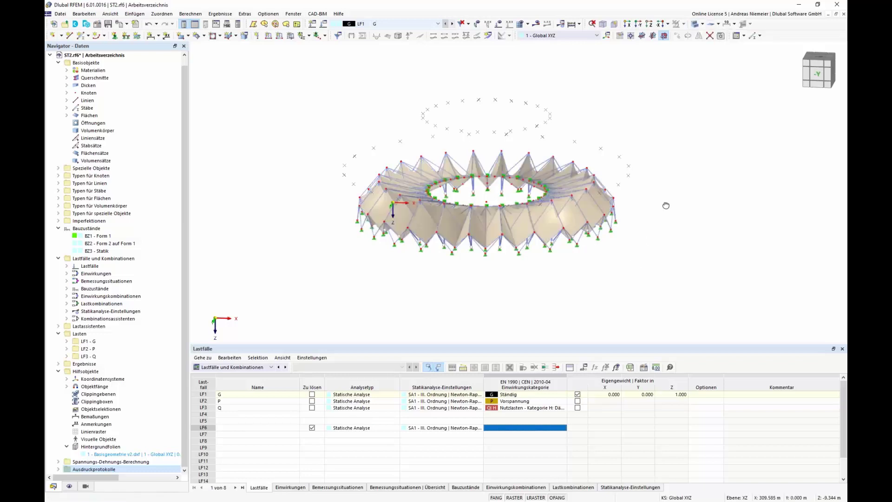
scroll(665, 209, "up", 1)
middle_click_drag(665, 210, 460, 285, "ctrl")
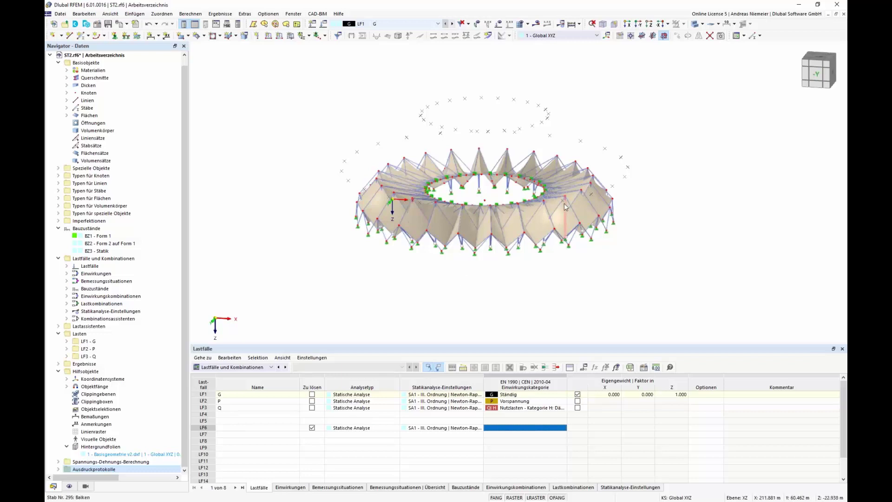
mouse_move(564, 204)
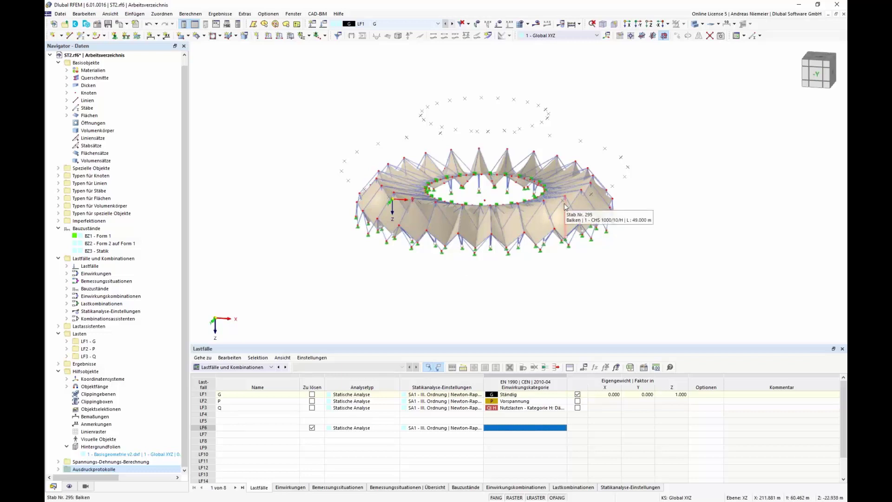
middle_click_drag(350, 122, 365, 153, "ctrl")
scroll(365, 154, "up", 2)
scroll(365, 153, "up", 2)
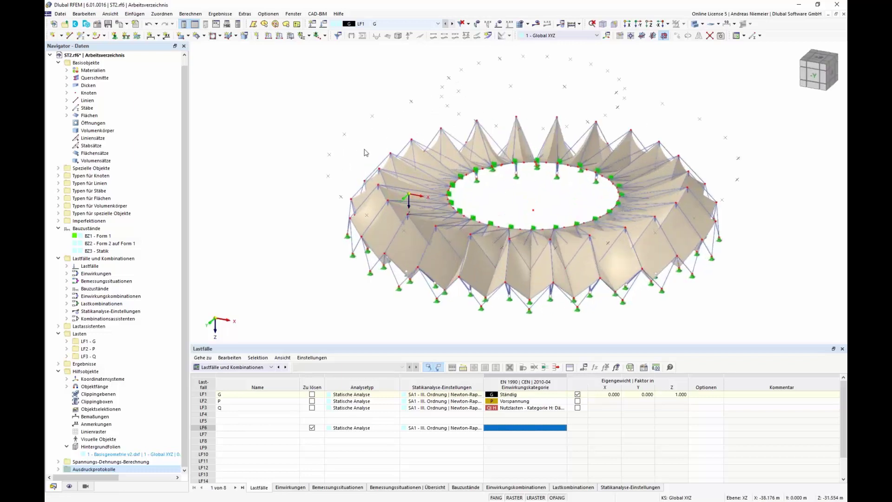
mouse_move(412, 205)
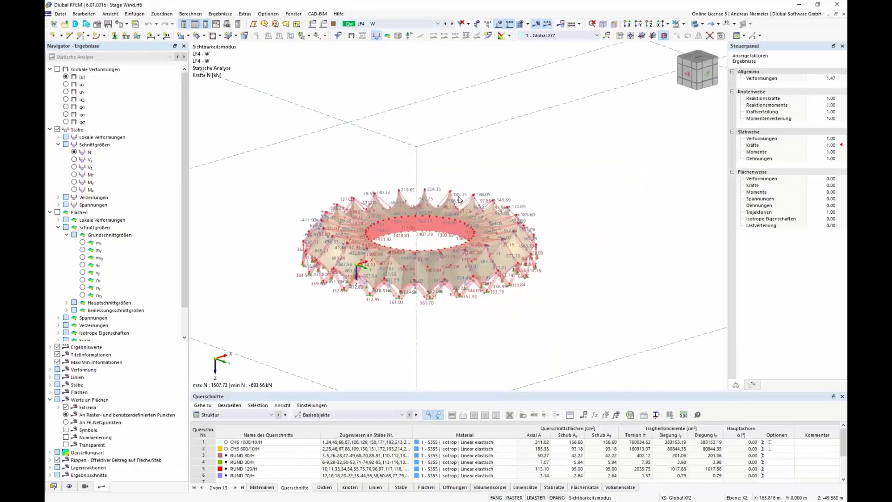
Inspect the axial forces N of load case LF4 "W" around the ring in the Stage Wind model
scroll(567, 245, "down", 3)
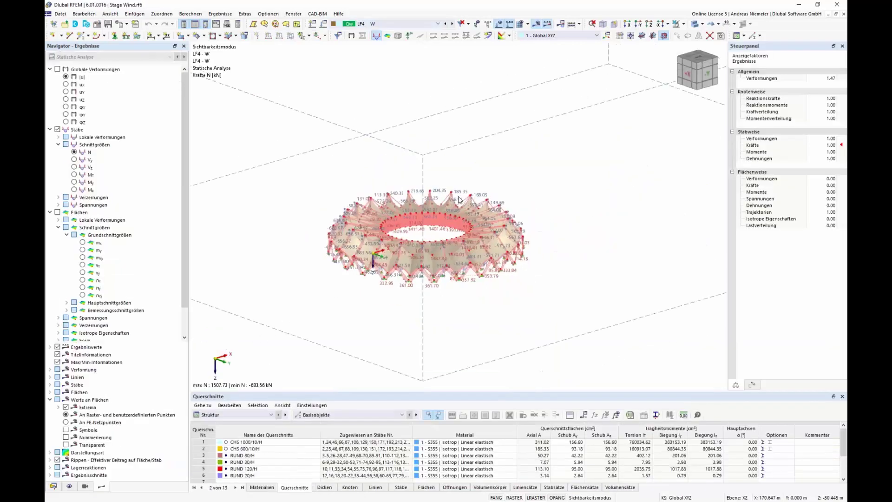
middle_click_drag(567, 245, 511, 247, "ctrl")
scroll(413, 226, "up", 5)
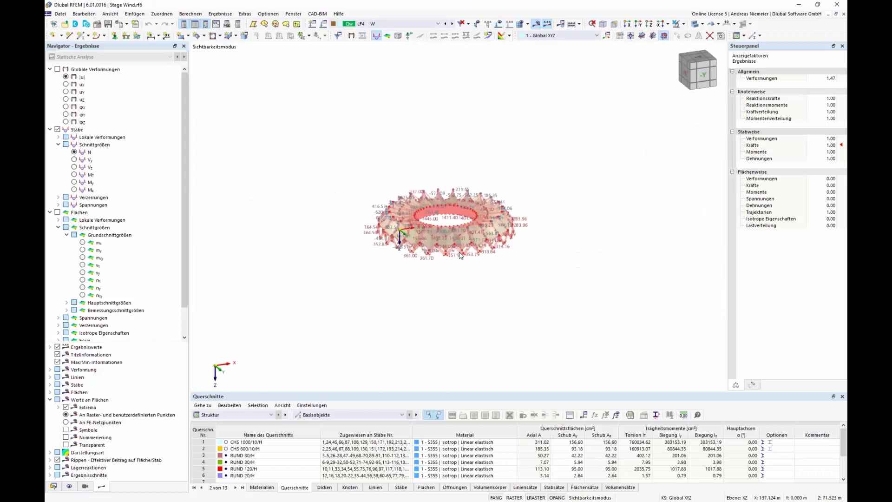
scroll(414, 226, "up", 2)
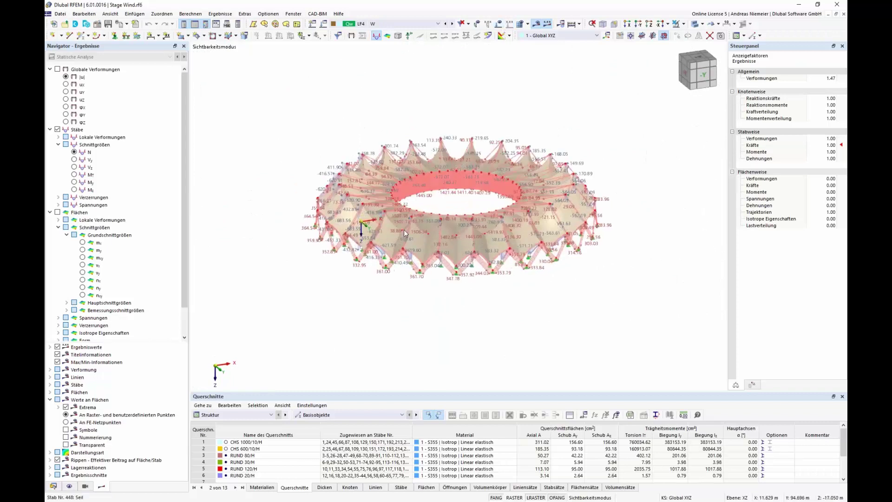
List the load cases in the table and review the model's add-ons, including Windsimulation, leaving the base data unchanged
left_click(229, 415)
key("Escape")
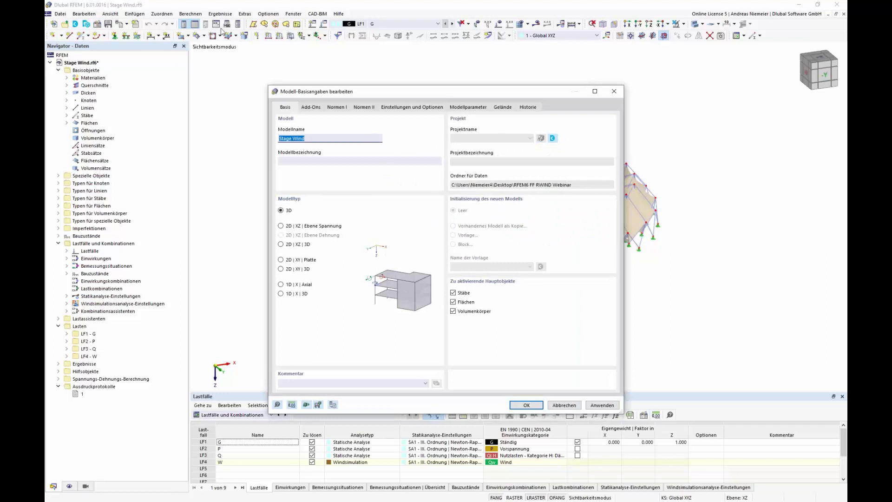
left_click(311, 107)
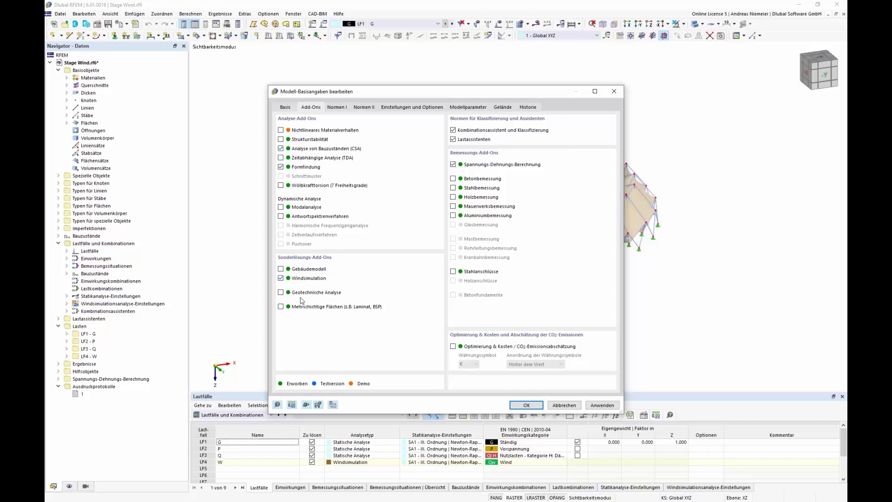
left_click(565, 406)
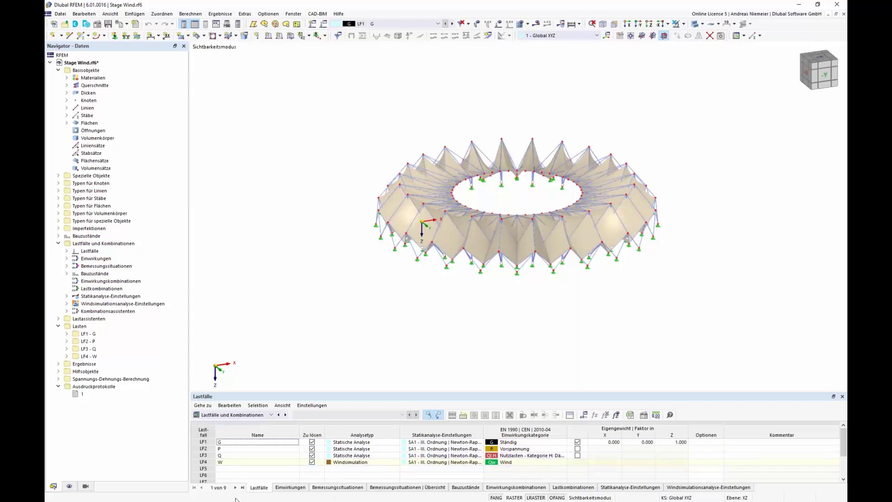
Open the settings of load case LF4 "W" and check the available analysis types, keeping Windsimulation
left_click(205, 462)
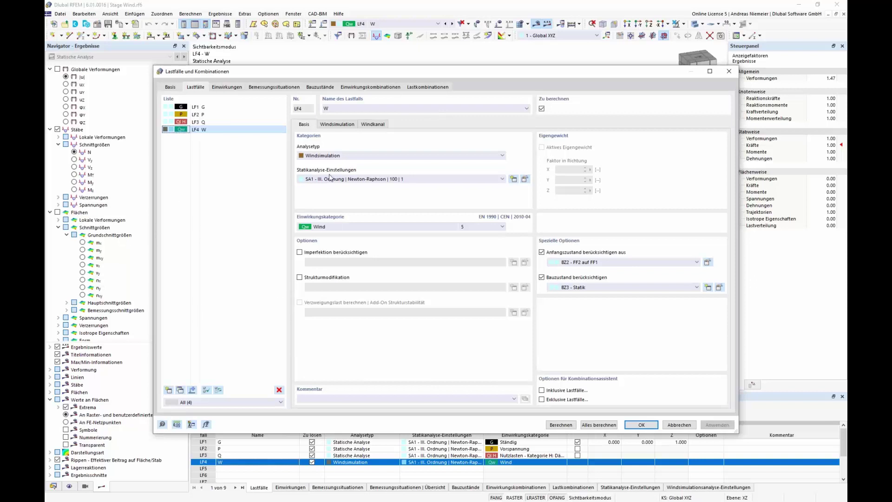
left_click(357, 157)
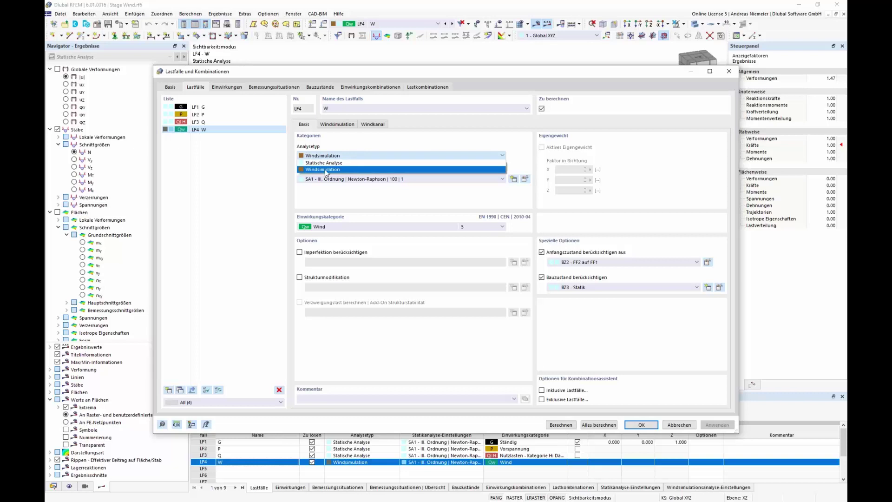
left_click(447, 144)
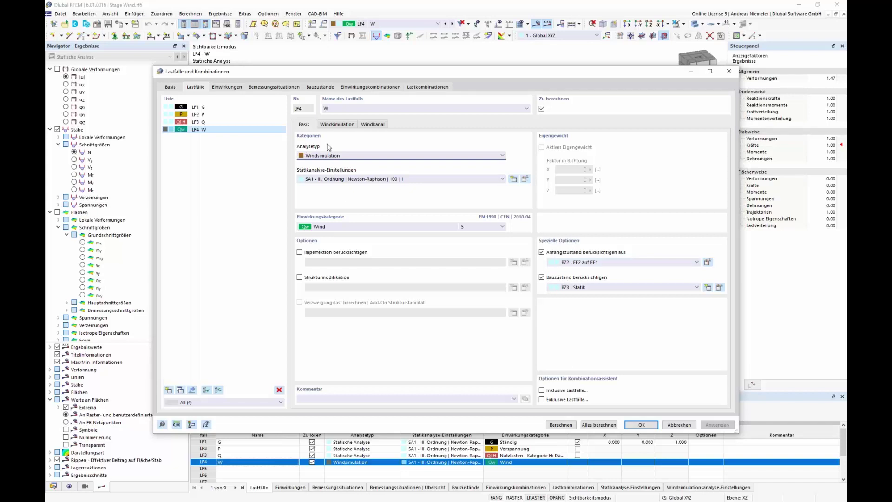
Review the flow and calculation parameters of the wind simulation analysis settings WA1 and close them unchanged
left_click(336, 125)
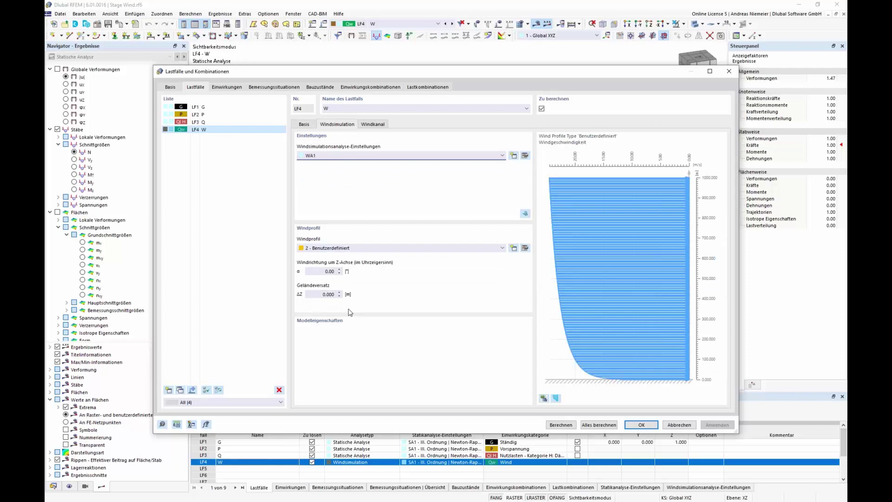
left_click(526, 156)
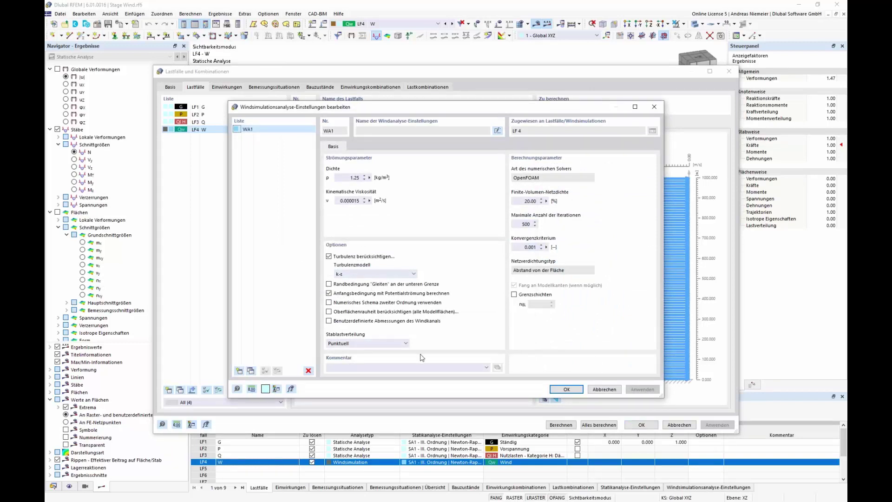
left_click(607, 390)
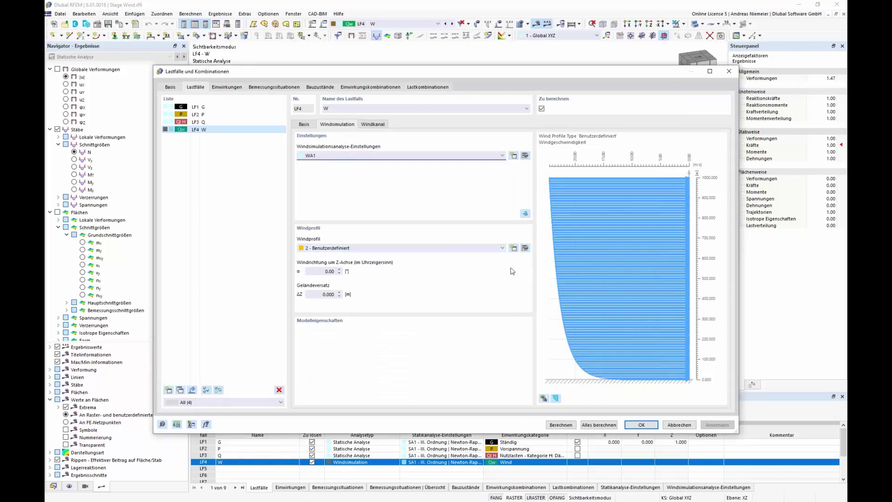
Review the user-defined wind profile's height and velocity table and the selectable profiles, keeping "2 - Benutzerdefiniert"
left_click(525, 248)
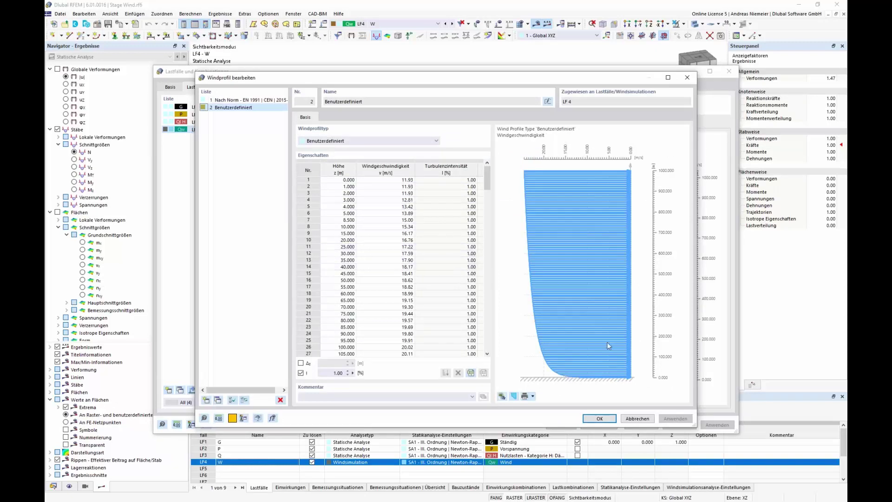
left_click(637, 418)
left_click(385, 248)
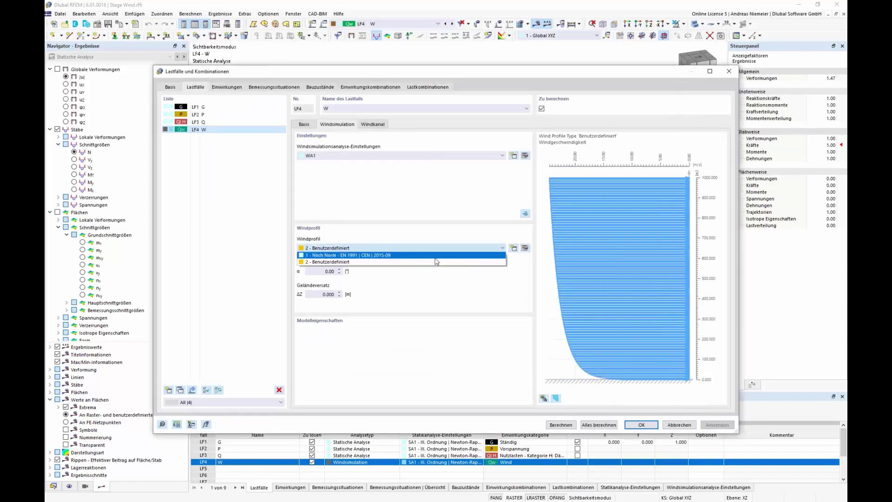
left_click(528, 358)
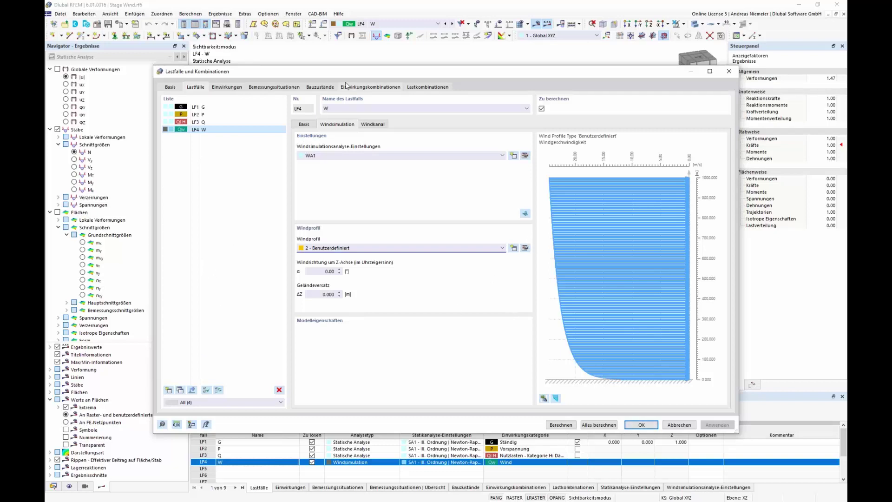
Open the LF4 wind simulation in RWIND from the load case settings and inspect the streamlines around the stadium up close
left_click_drag(352, 73, 321, 301)
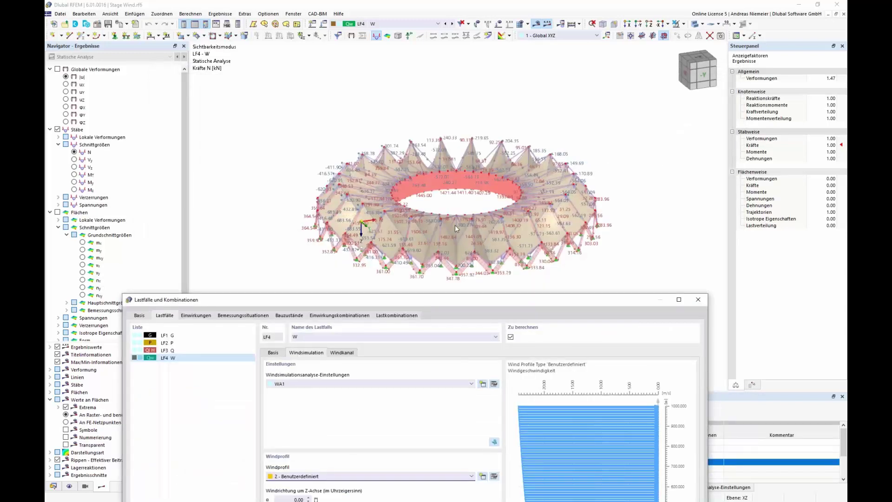
left_click_drag(414, 302, 440, 117)
left_click(520, 258)
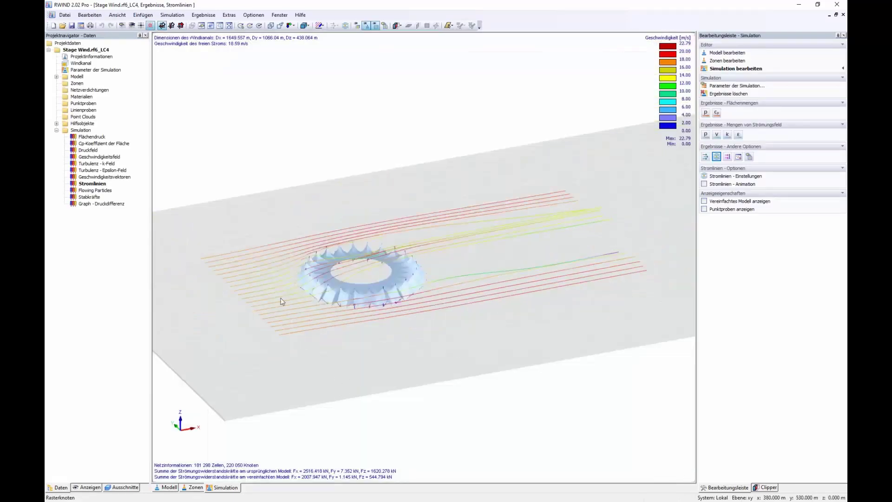
scroll(253, 289, "up", 5)
middle_click_drag(275, 344, 349, 335, "ctrl")
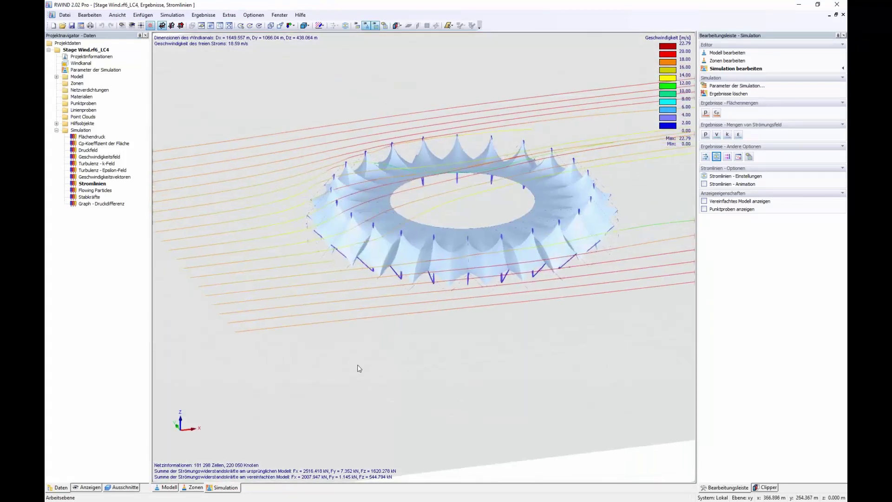
Display the pressure field (Druckfeld) on a vertical slice, switch to a horizontal XY slice and shift that plane slightly
left_click(706, 136)
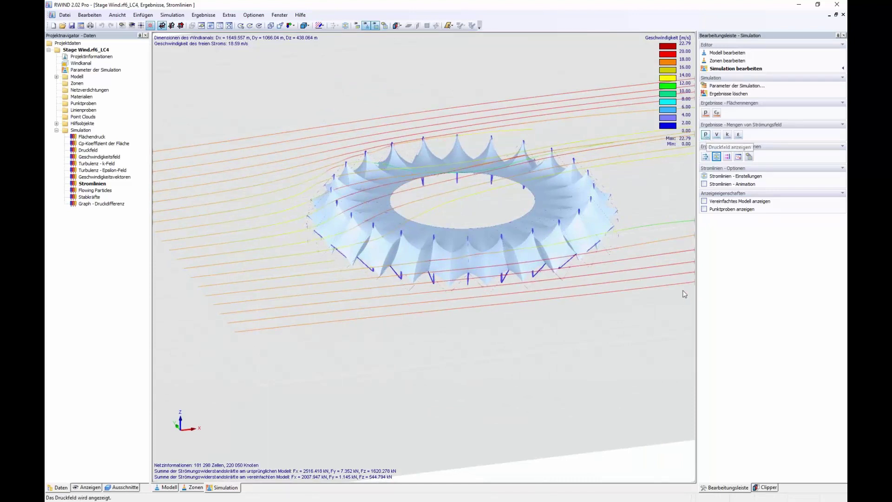
left_click_drag(166, 273, 188, 260)
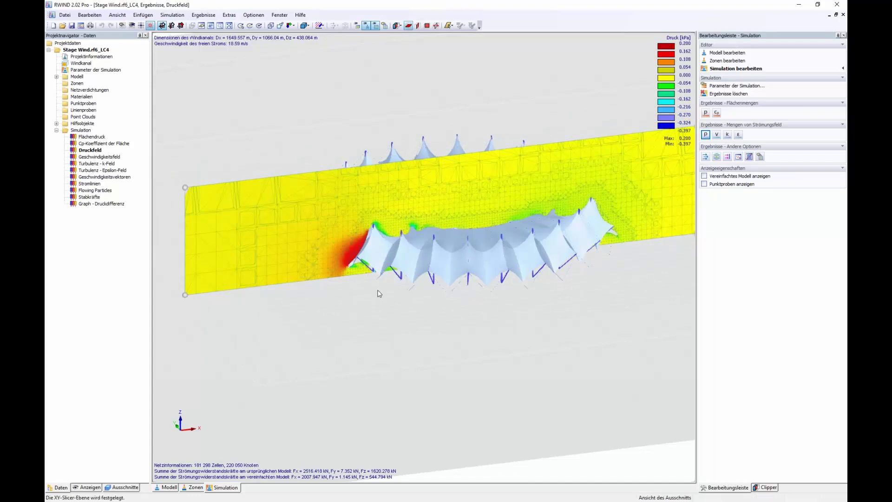
left_click(367, 321)
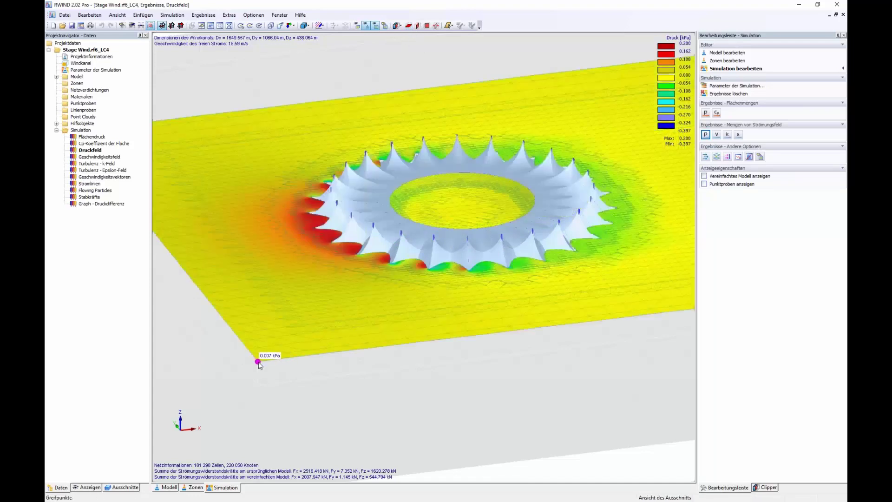
left_click_drag(258, 366, 259, 372)
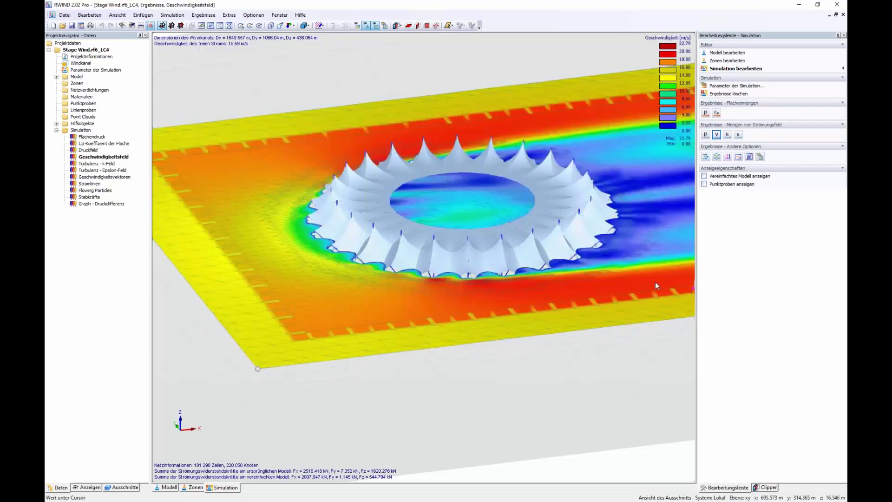
Display the surface pressure (Flächendruck) on the stadium membranes and inspect the pressure distribution around the ring up close
middle_click_drag(432, 177, 377, 231, "ctrl")
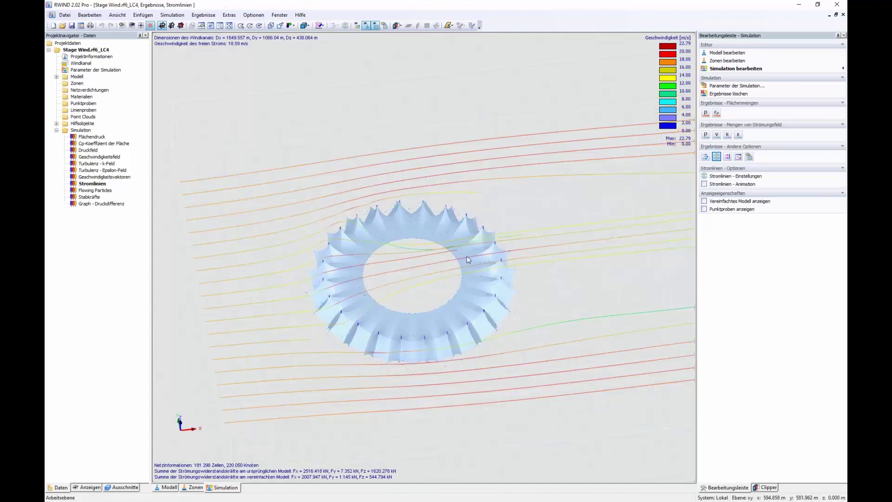
left_click(705, 112)
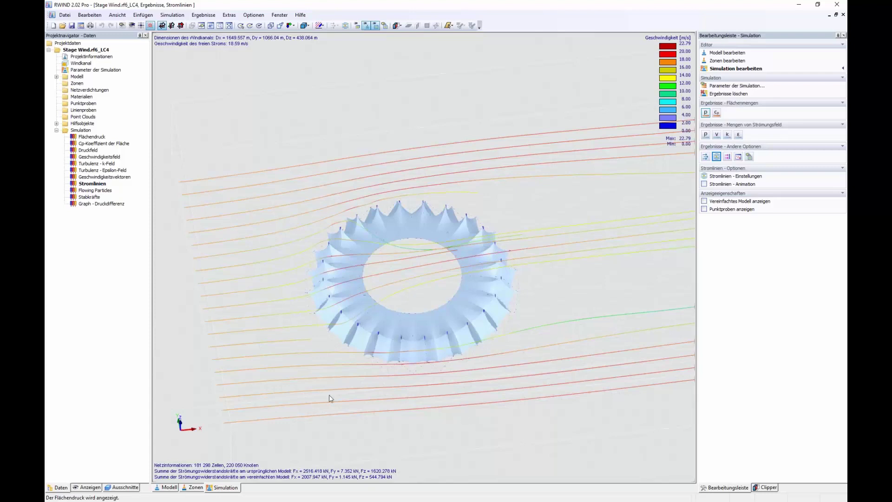
middle_click_drag(289, 374, 512, 290, "ctrl")
scroll(514, 259, "up", 5)
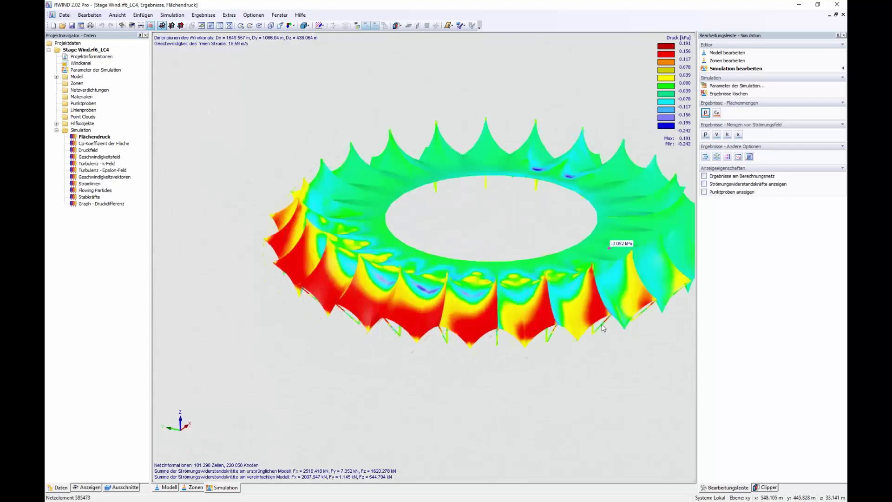
middle_click_drag(570, 315, 364, 301, "ctrl")
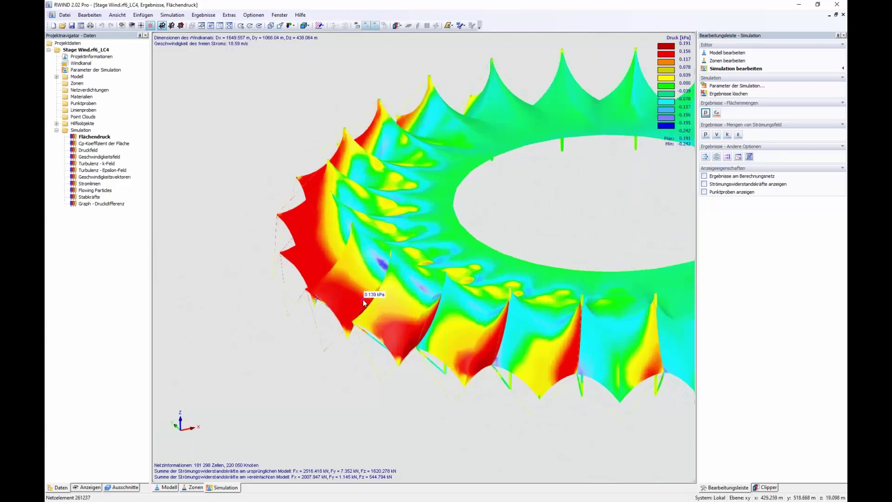
middle_click_drag(364, 302, 457, 186, "ctrl")
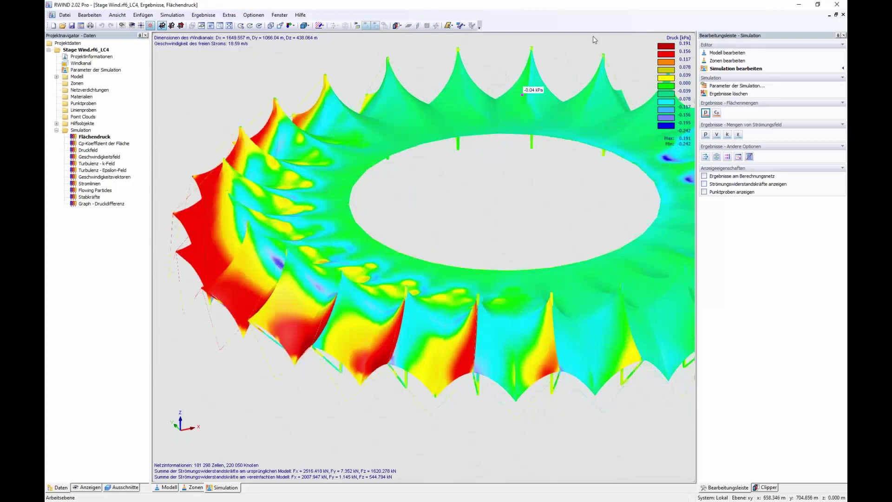
Close RWIND, return to the Stage Wind model in RFEM and cancel the load cases and combinations dialog
left_click(837, 5)
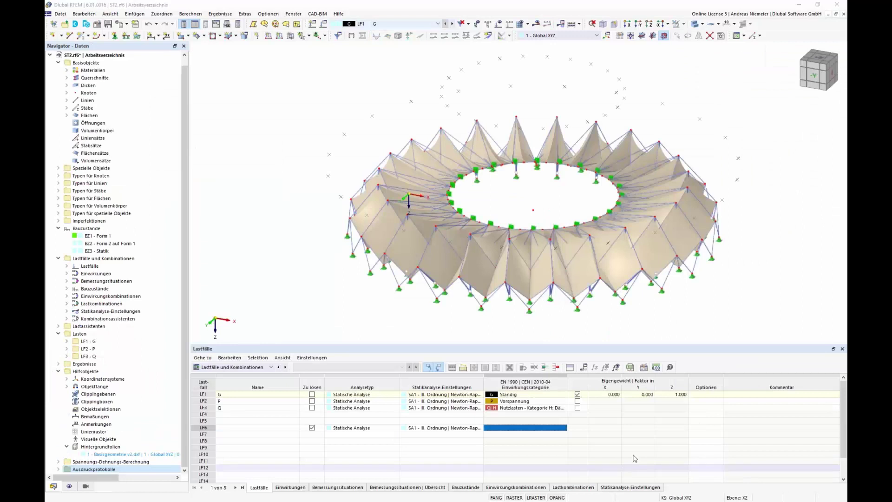
left_click(392, 28)
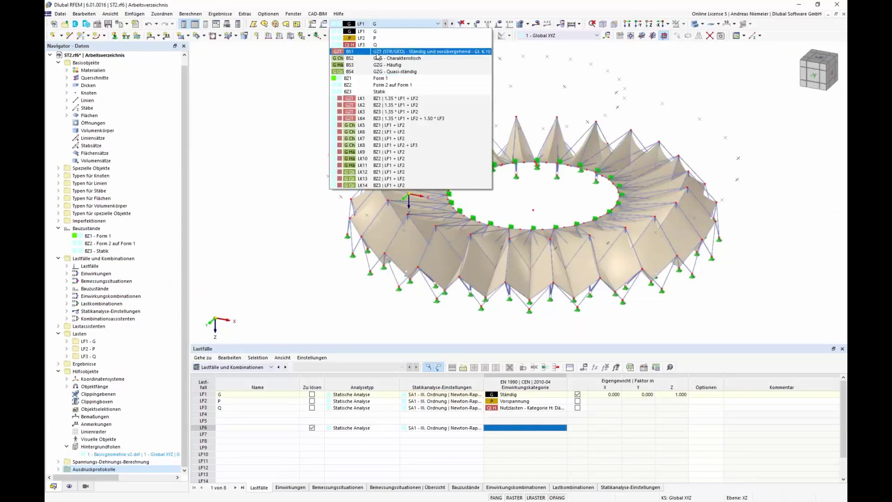
left_click(409, 23)
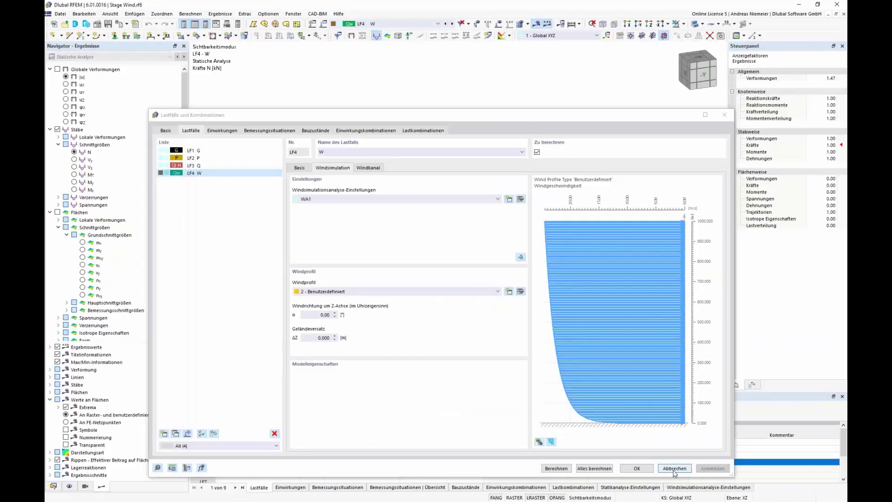
left_click(674, 468)
Display the LF4 wind tunnel box with its wind profile loads and examine the inlet velocity values beside the stadium
scroll(403, 265, "down", 3)
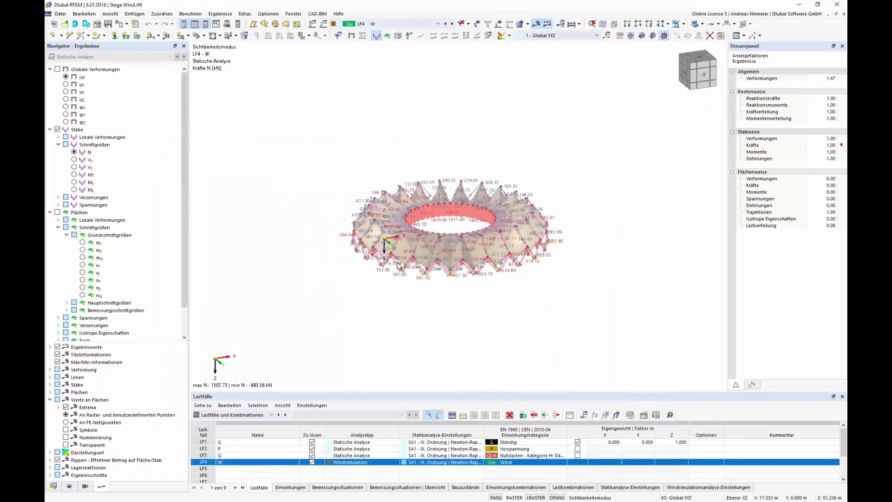
left_click(499, 24)
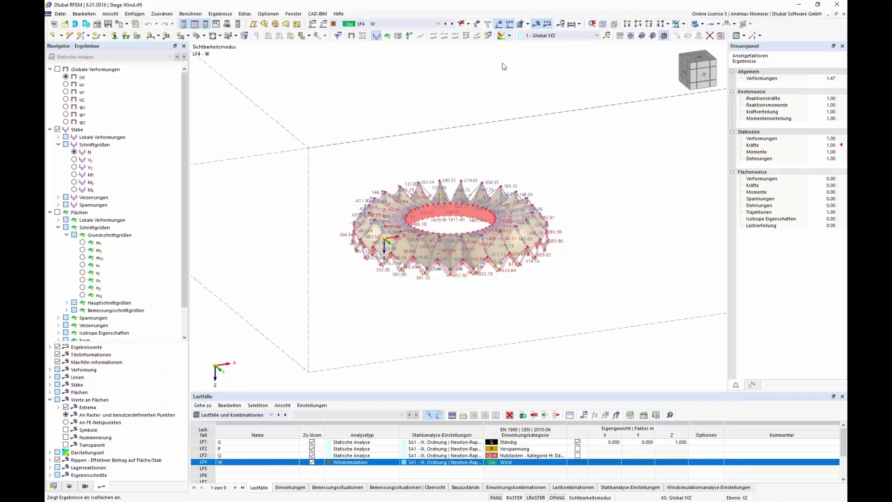
scroll(437, 273, "down", 3)
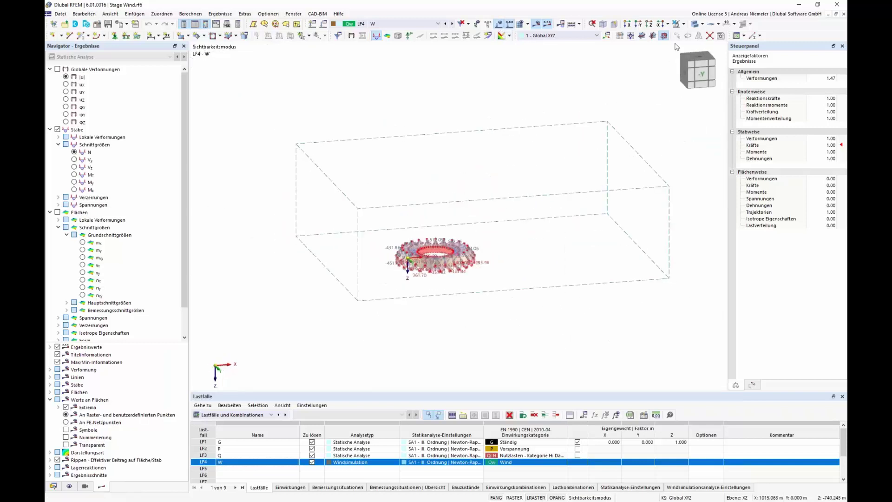
left_click(677, 24)
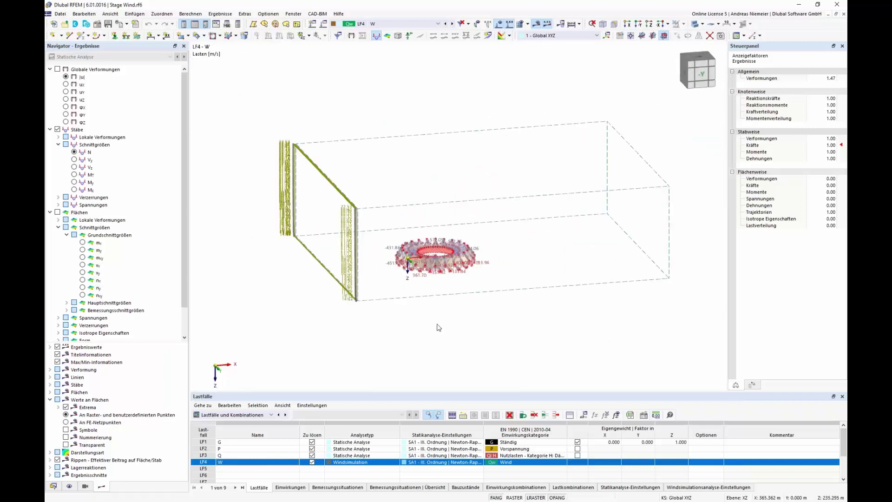
scroll(358, 302, "up", 5)
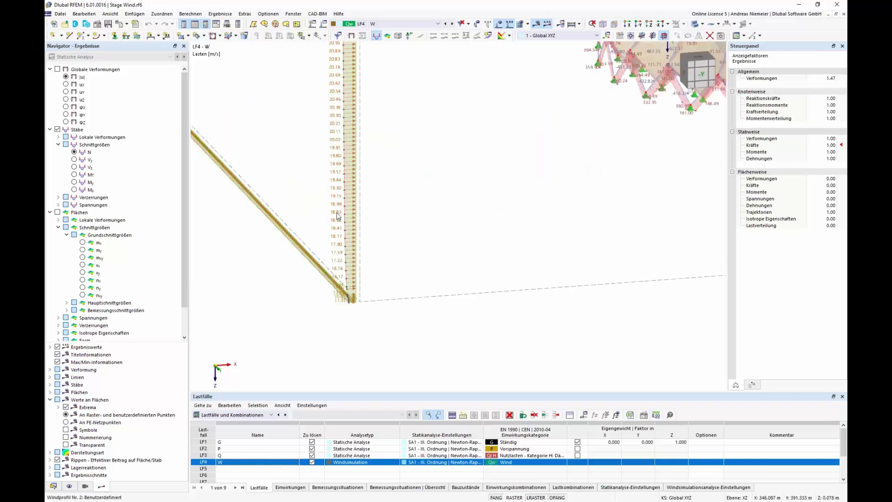
scroll(412, 273, "down", 5)
middle_click_drag(412, 272, 490, 265, "ctrl")
scroll(408, 211, "up", 2)
scroll(408, 211, "up", 3)
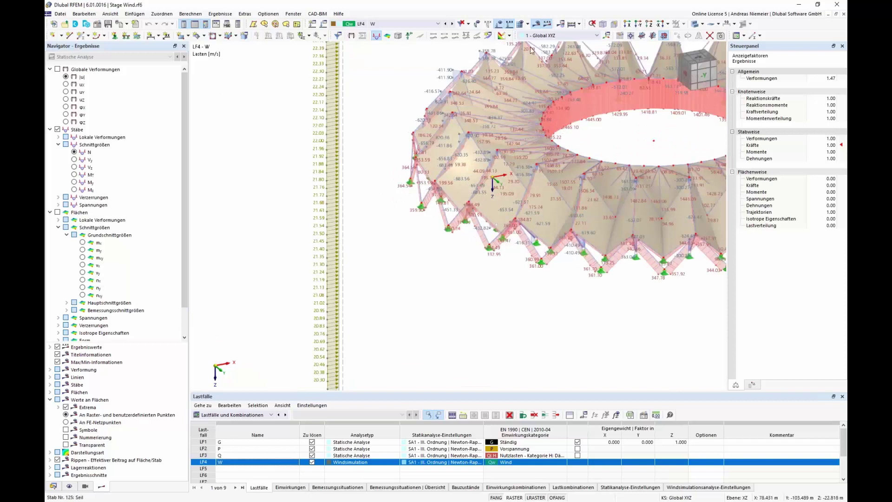
Display the surface normal forces nx for LF4 on the membranes and inspect them over the whole ring
left_click(501, 34)
scroll(478, 250, "up", 2)
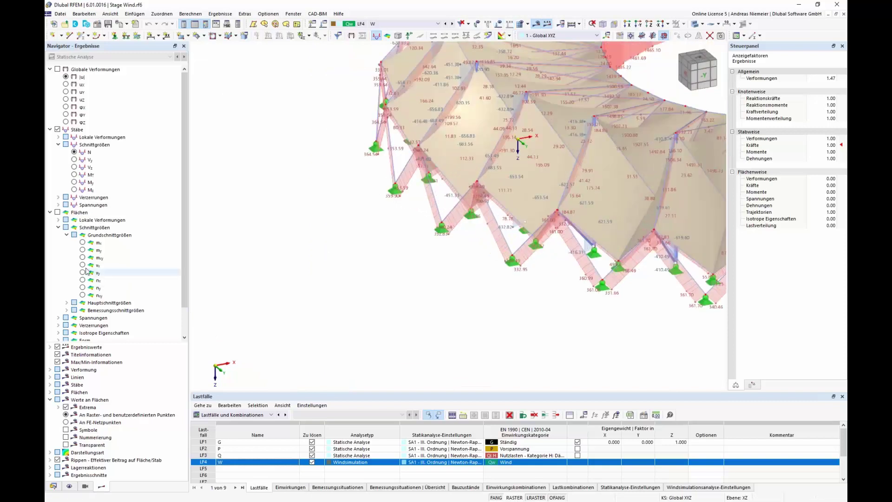
left_click(98, 280)
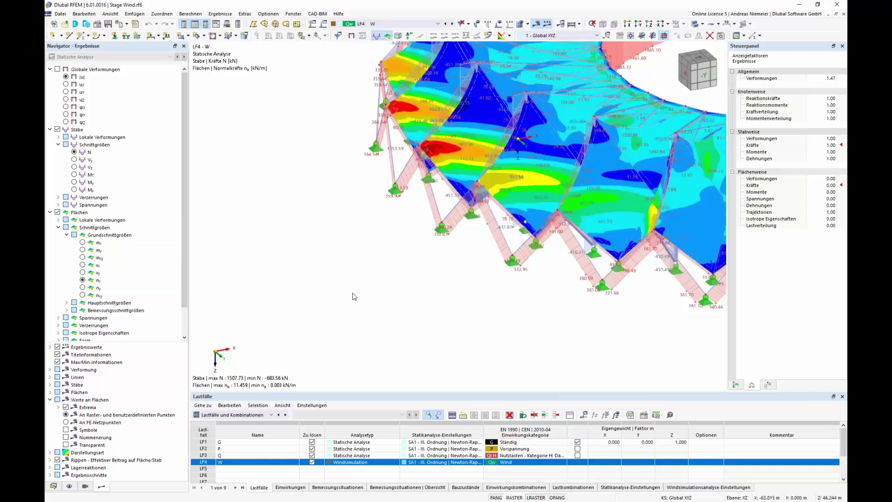
scroll(351, 298, "down", 2)
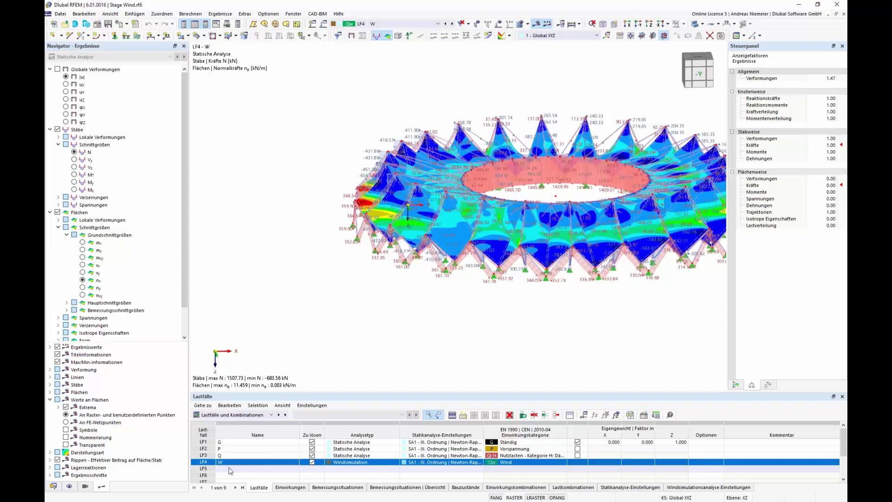
left_click(602, 24)
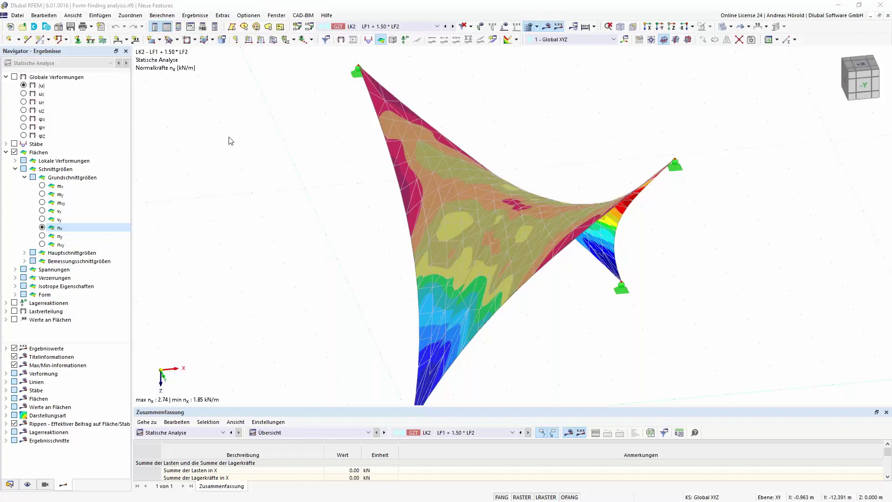
Switch to Dlubal Center and review the account's company data and the current R20 generation product downloads
left_click(35, 29)
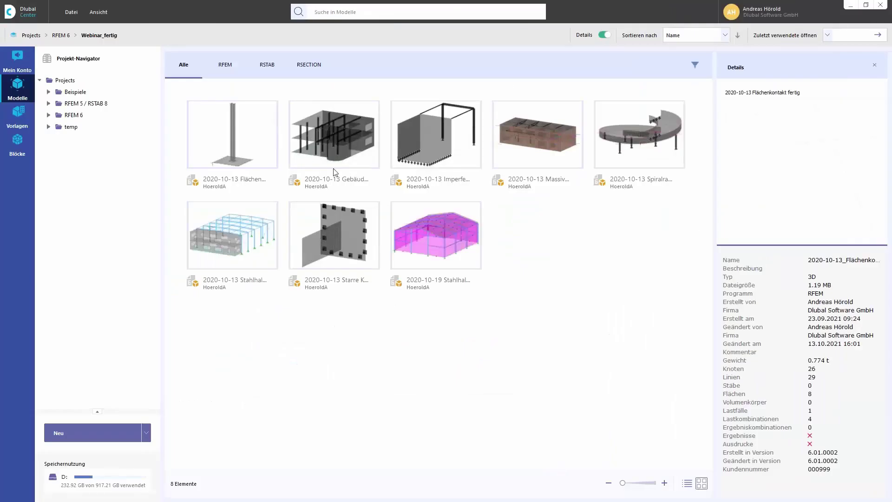
left_click(16, 58)
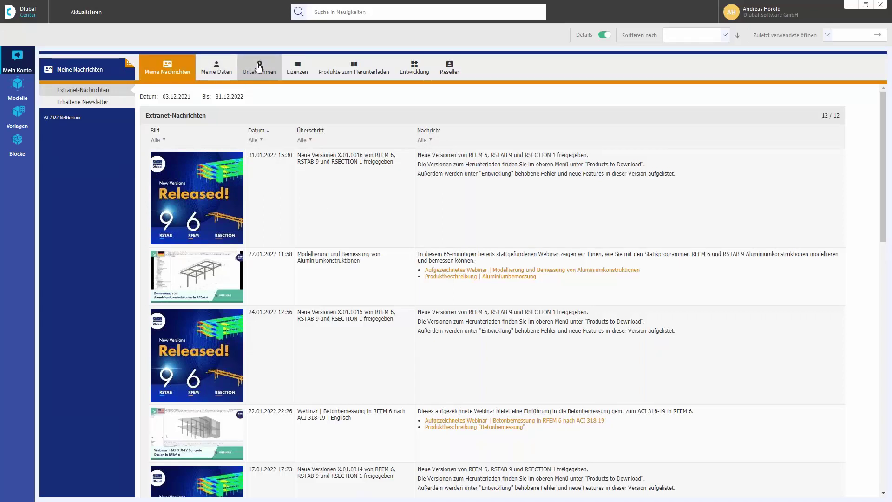
left_click(265, 68)
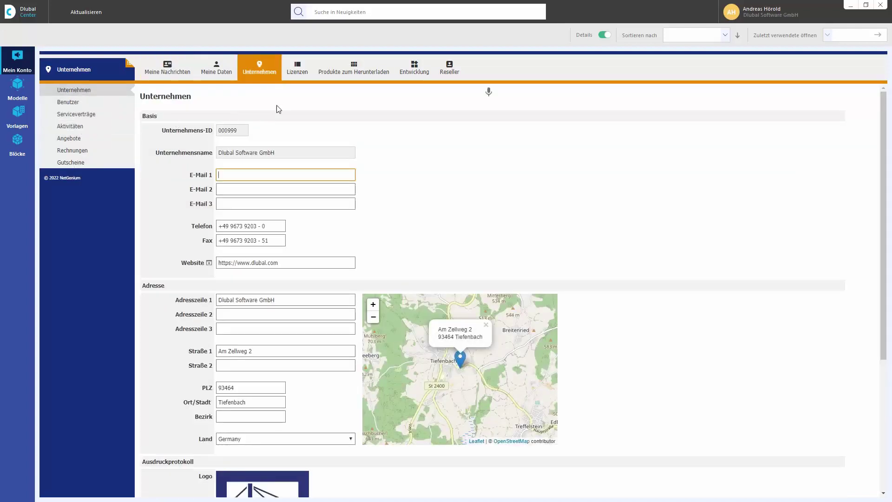
left_click(348, 65)
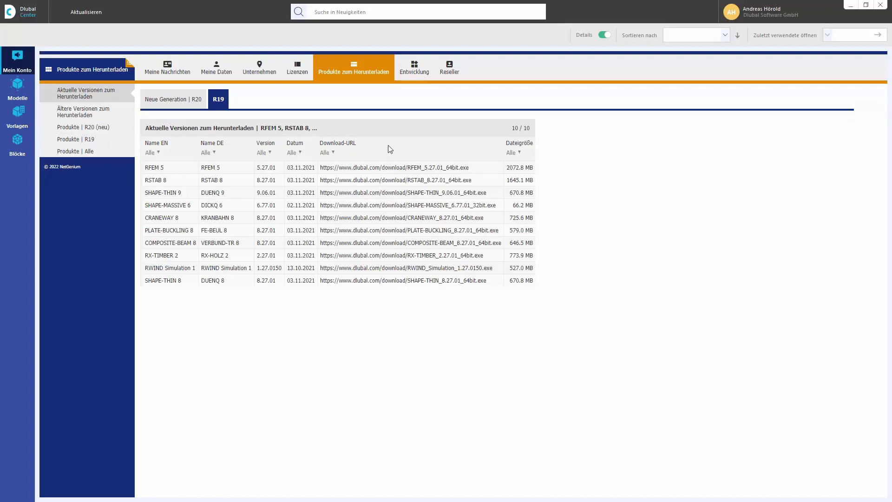
left_click(162, 102)
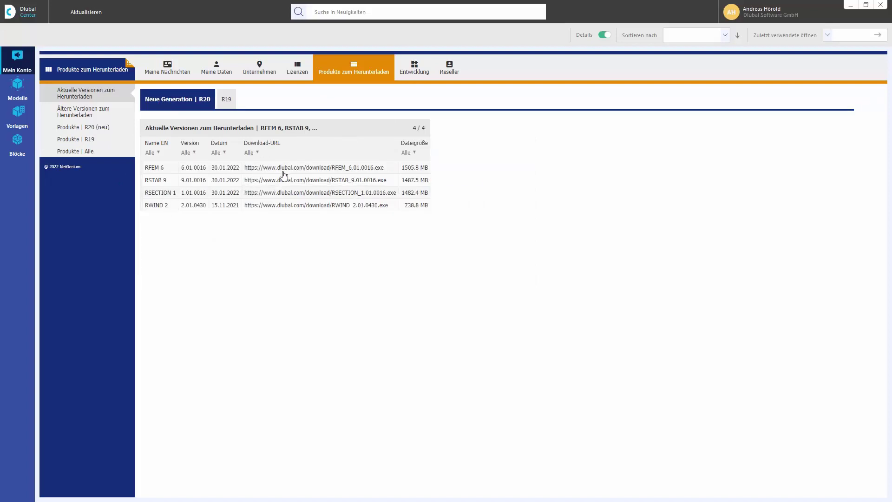
Open the list of open RFEM 6 features in the development area and reset its "Wölbkraft" subject filter to Alle
left_click(414, 67)
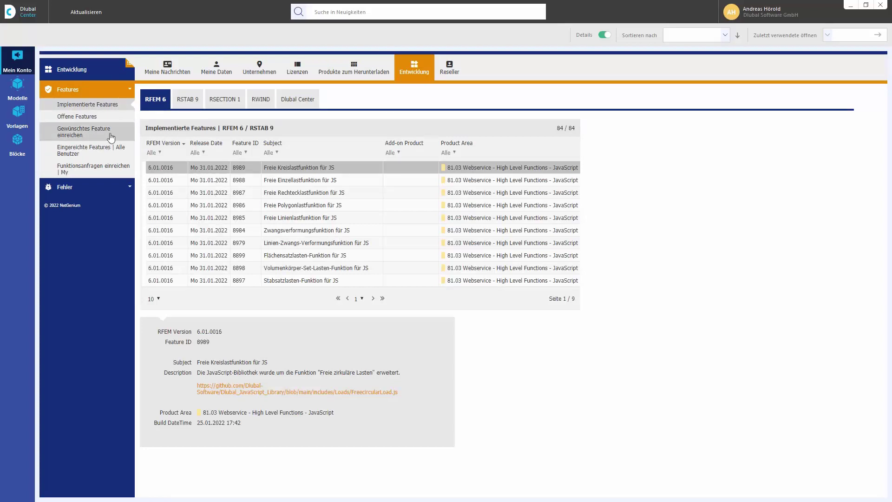
left_click(77, 121)
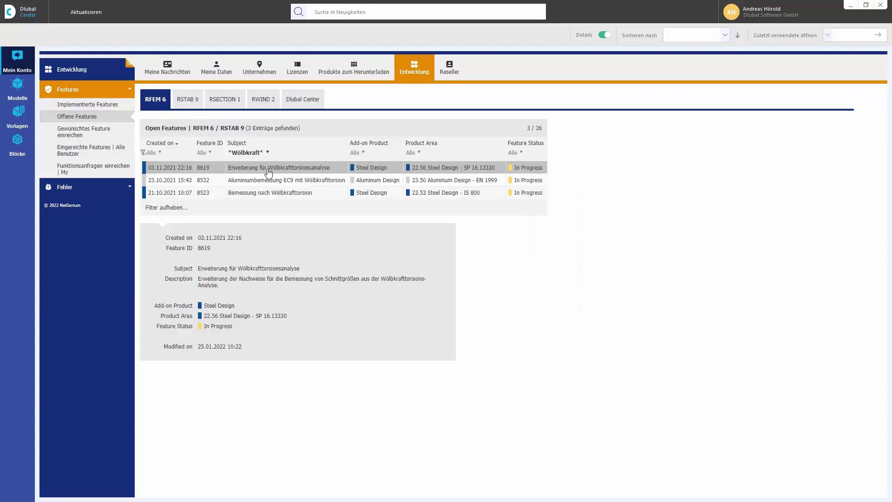
left_click(267, 154)
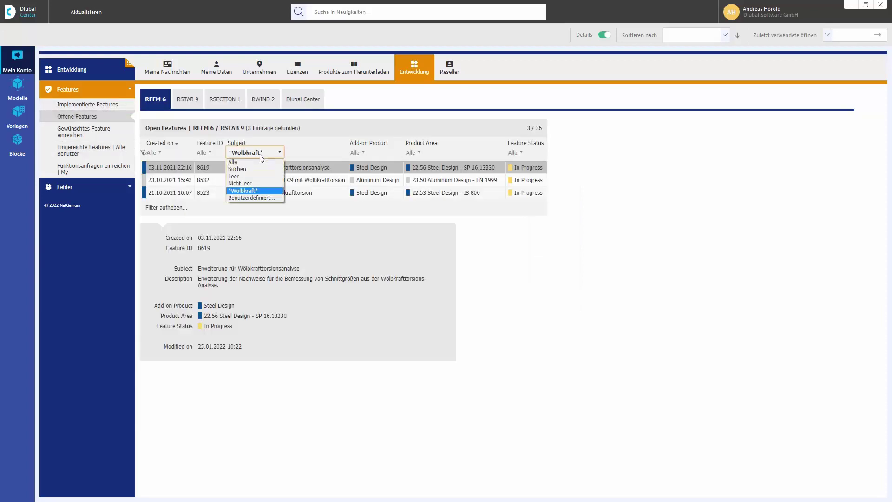
left_click(245, 163)
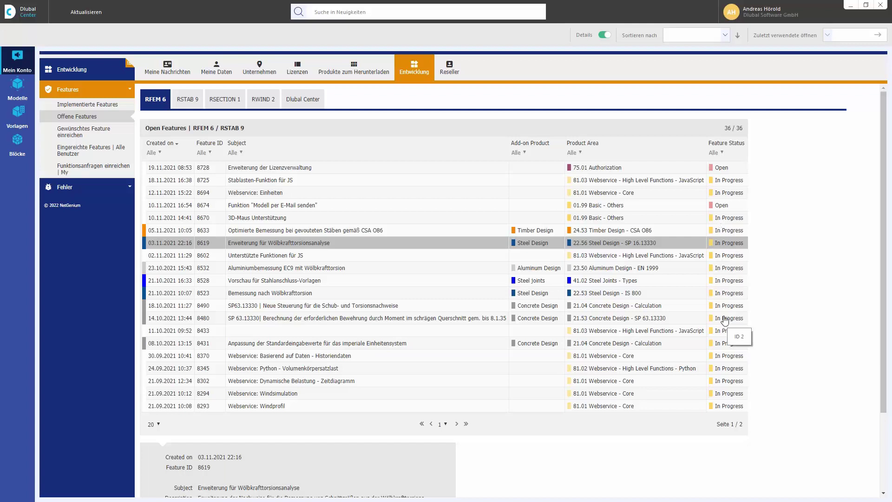
Open the form for submitting a desired feature and the Fehler section of the development area
left_click(80, 106)
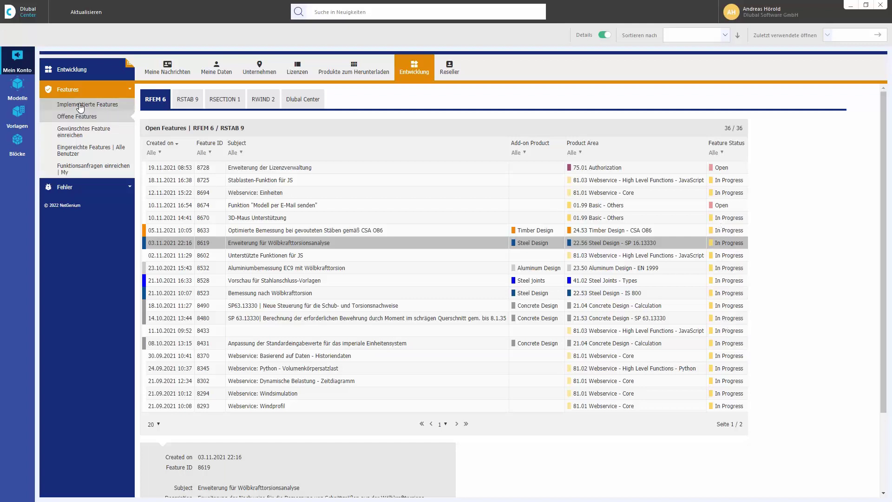
left_click(84, 135)
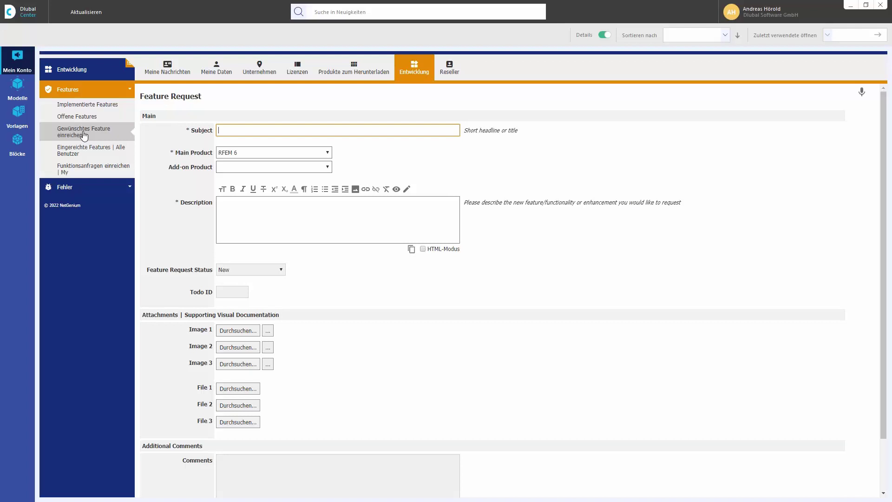
left_click(85, 186)
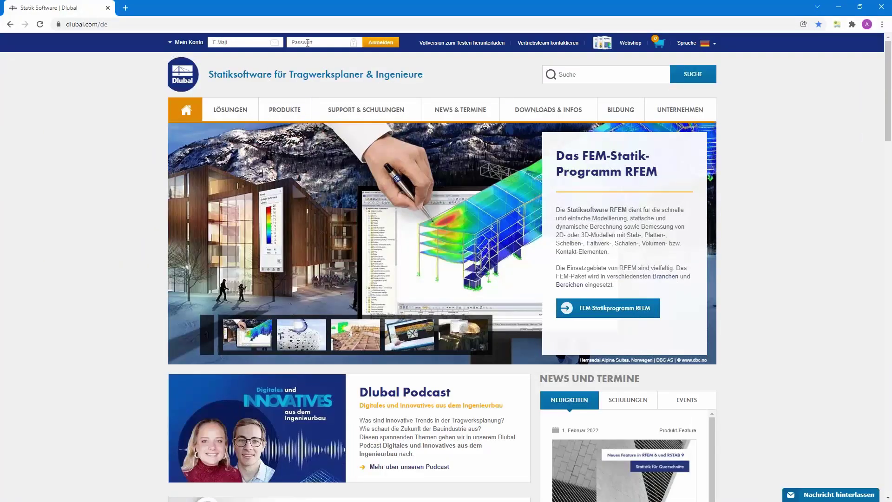
Switch to the Dlubal website and open the webinar page "Formfindung und Berechnung von Membrankonstruktionen in RFEM 6"
mouse_move(366, 110)
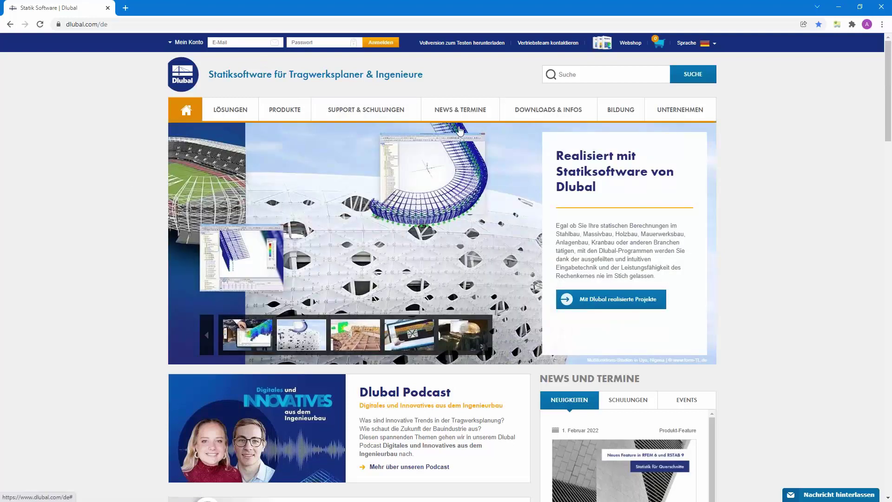
mouse_move(459, 113)
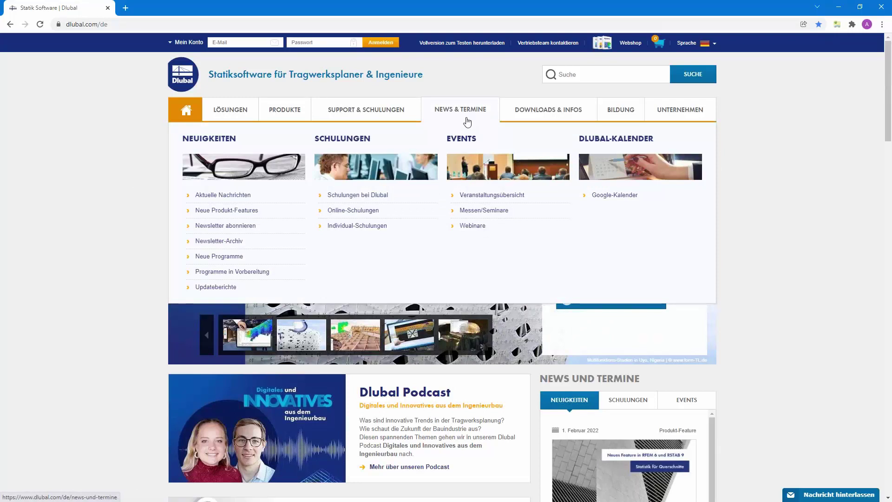
left_click(472, 225)
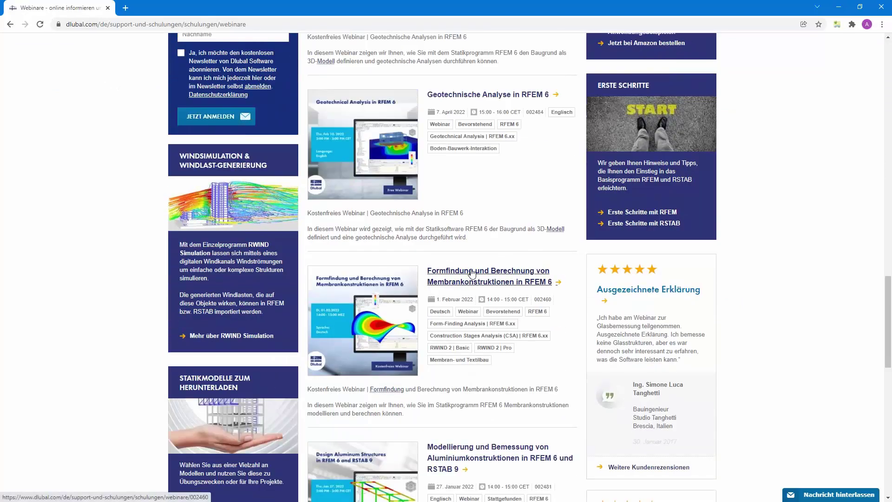
left_click(471, 273)
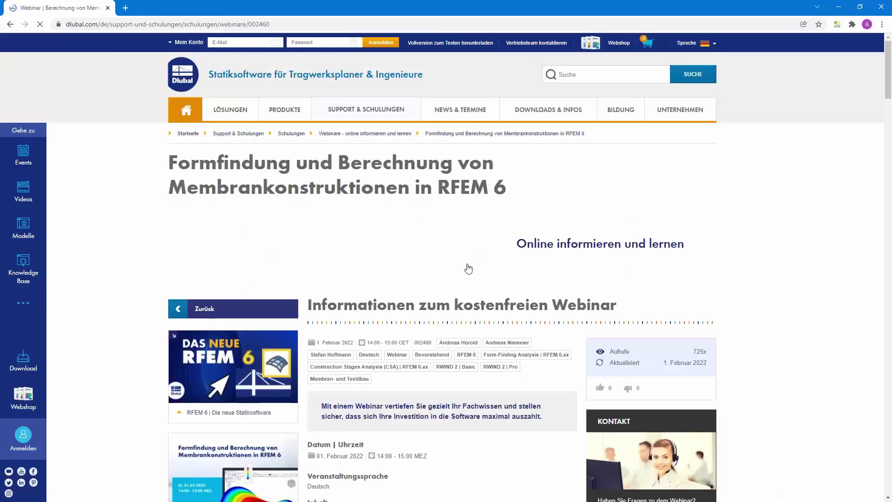
Look through the webinar page's programme, presentation slides download, recommended events and videos
scroll(446, 278, "down", 4)
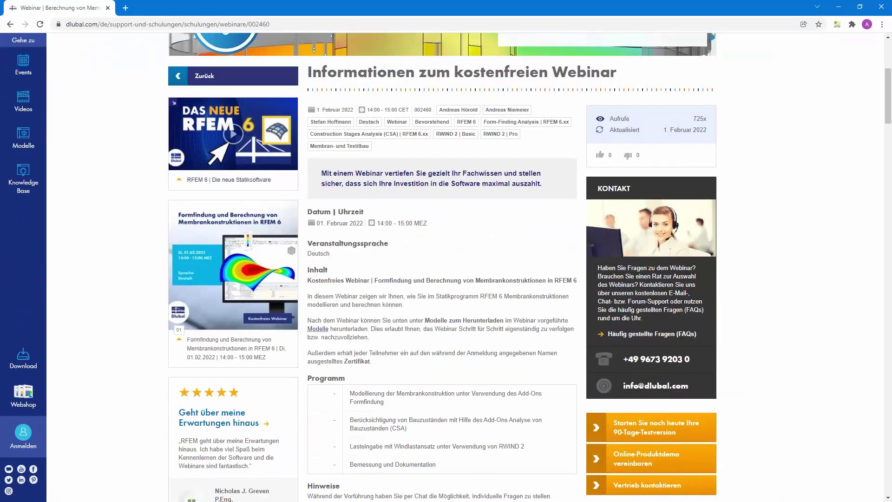
scroll(437, 297, "down", 12)
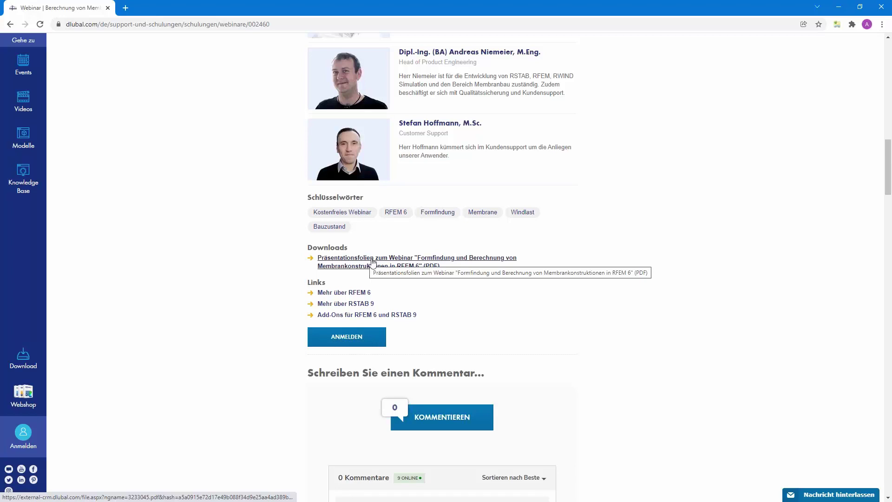
scroll(373, 262, "down", 1)
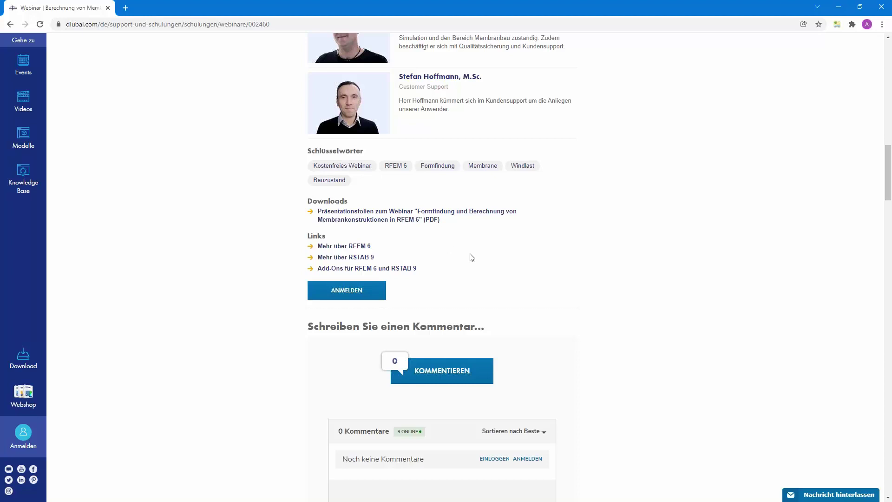
scroll(472, 257, "down", 12)
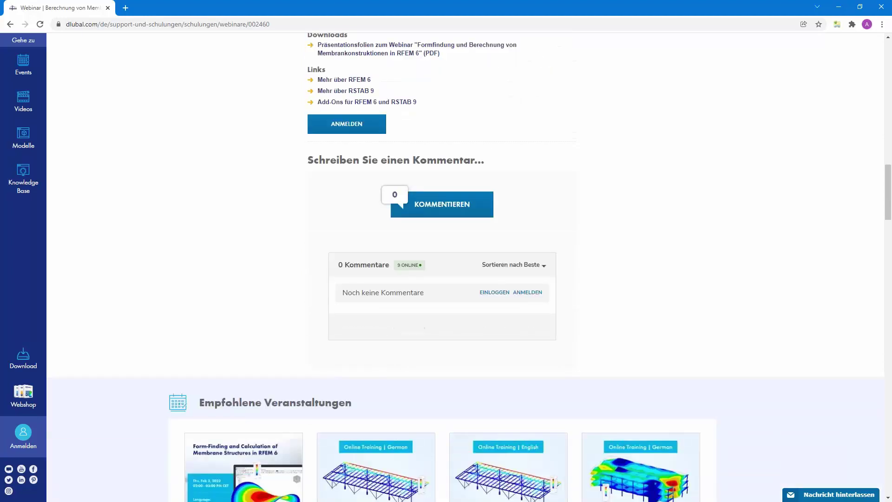
scroll(314, 303, "down", 7)
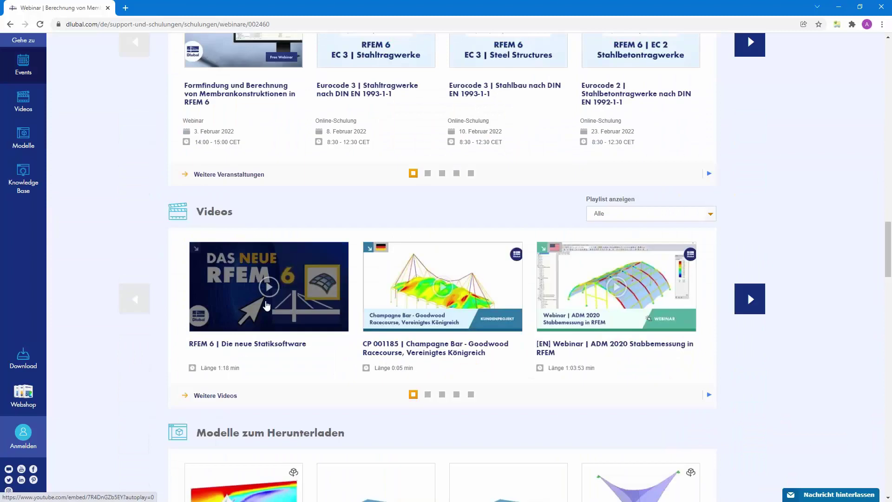